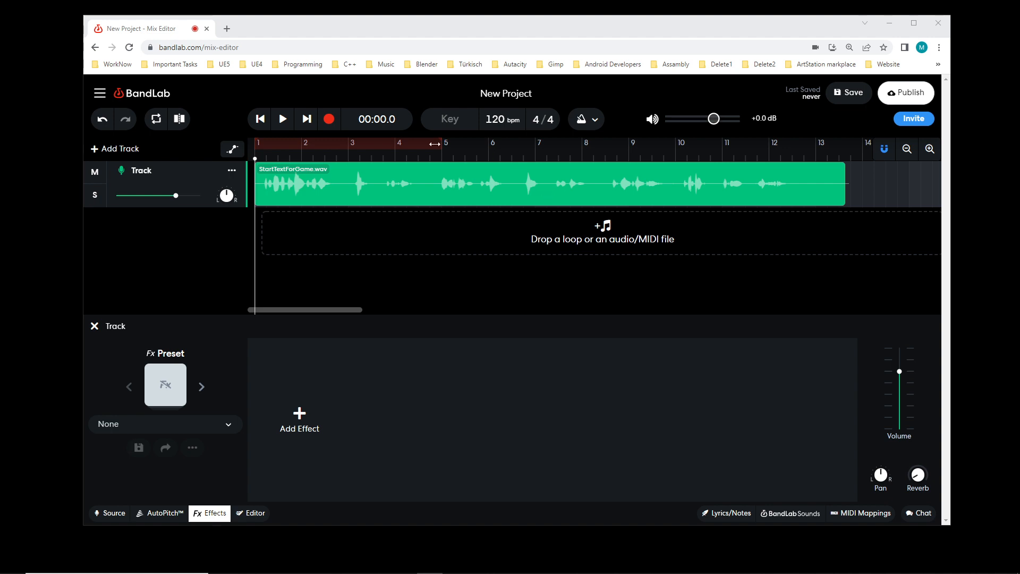
# Extend the loop region over the whole StartTextForGame.wav clip and preview the clip's opening, returning the playhead to the start
pyautogui.moveTo(440, 147); pyautogui.dragTo(845, 154)
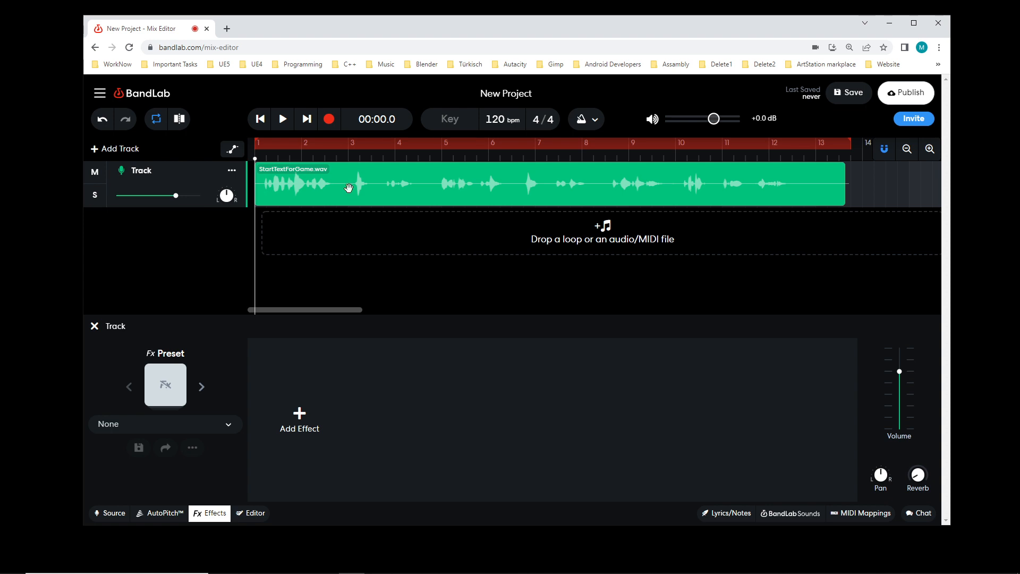
pyautogui.click(456, 192)
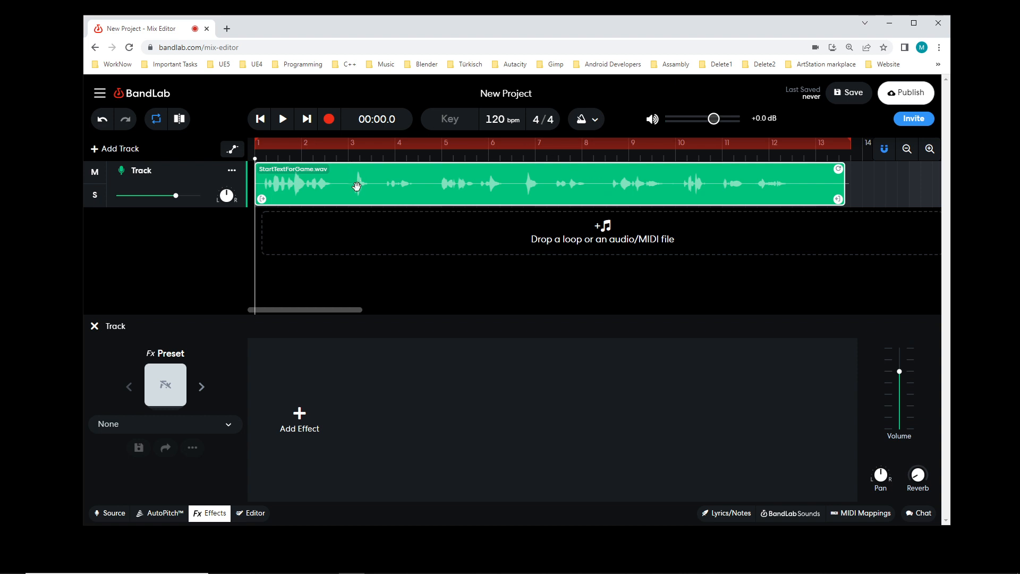
pyautogui.click(282, 124)
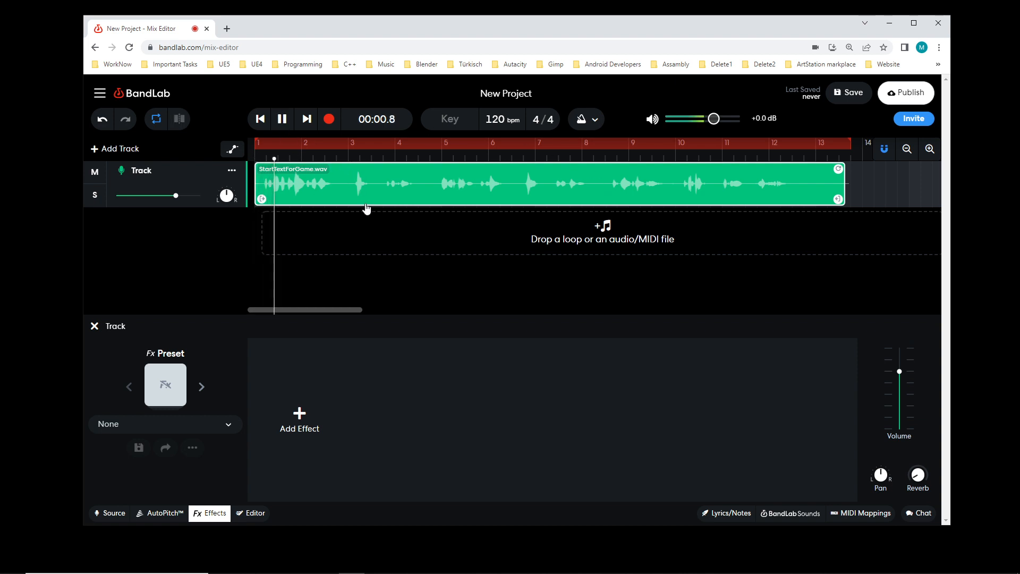
pyautogui.press('space')
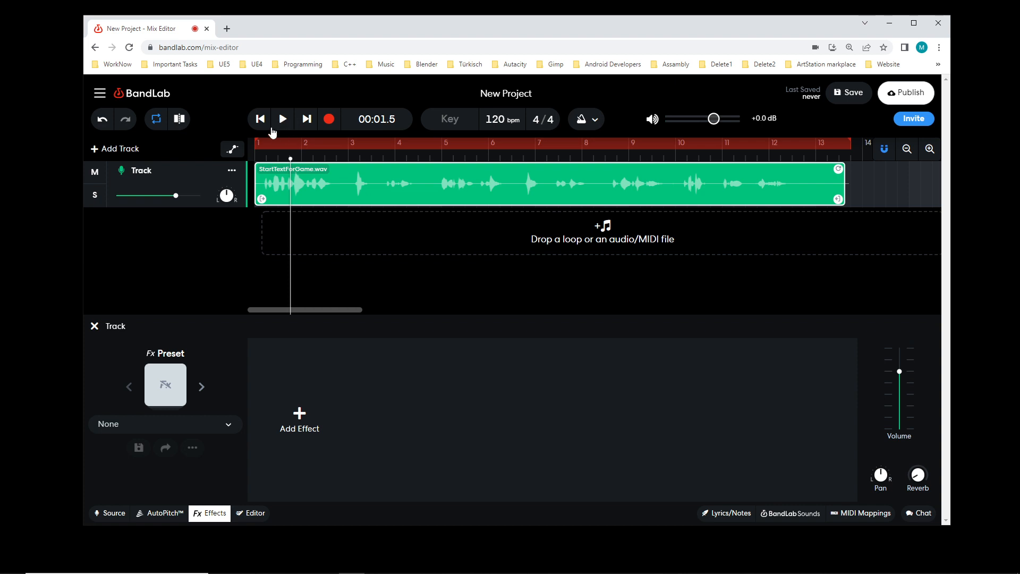
pyautogui.click(261, 119)
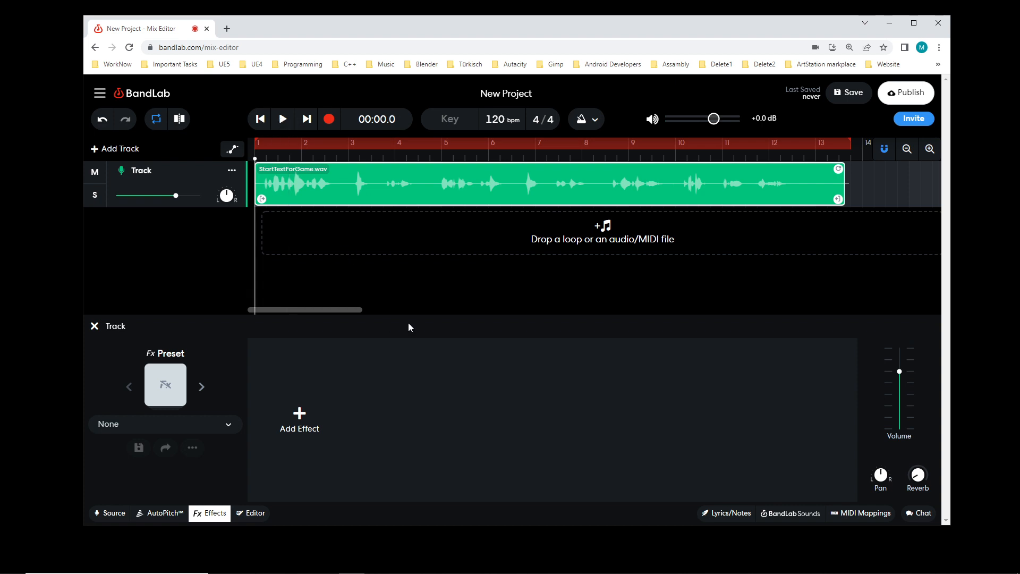
pyautogui.click(345, 377)
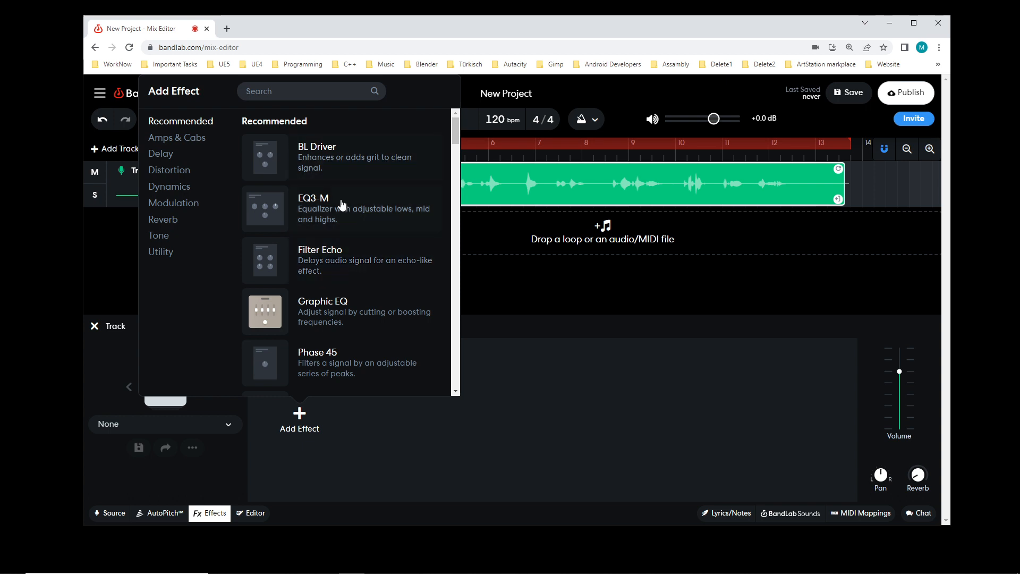
pyautogui.click(408, 430)
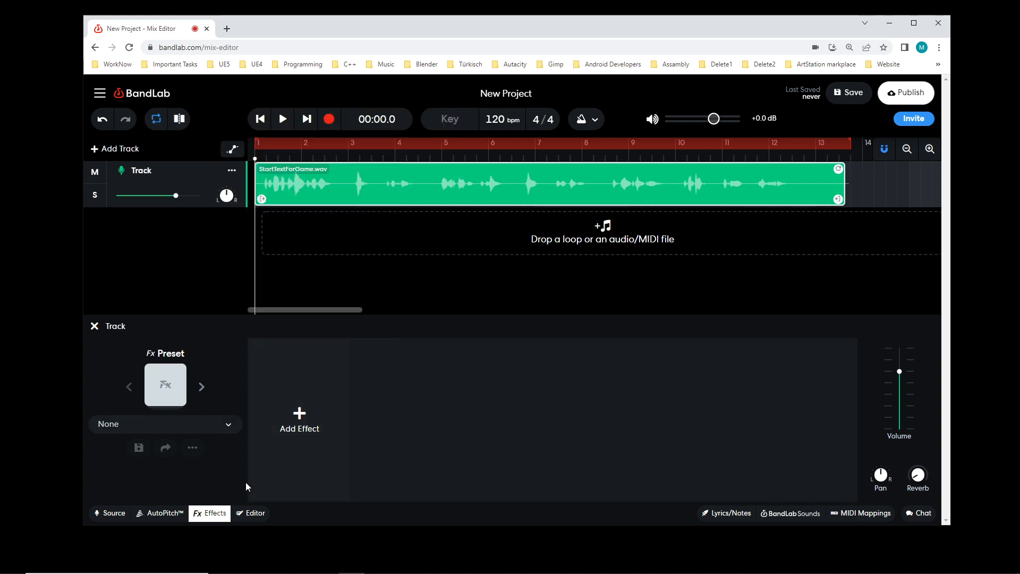
pyautogui.click(116, 513)
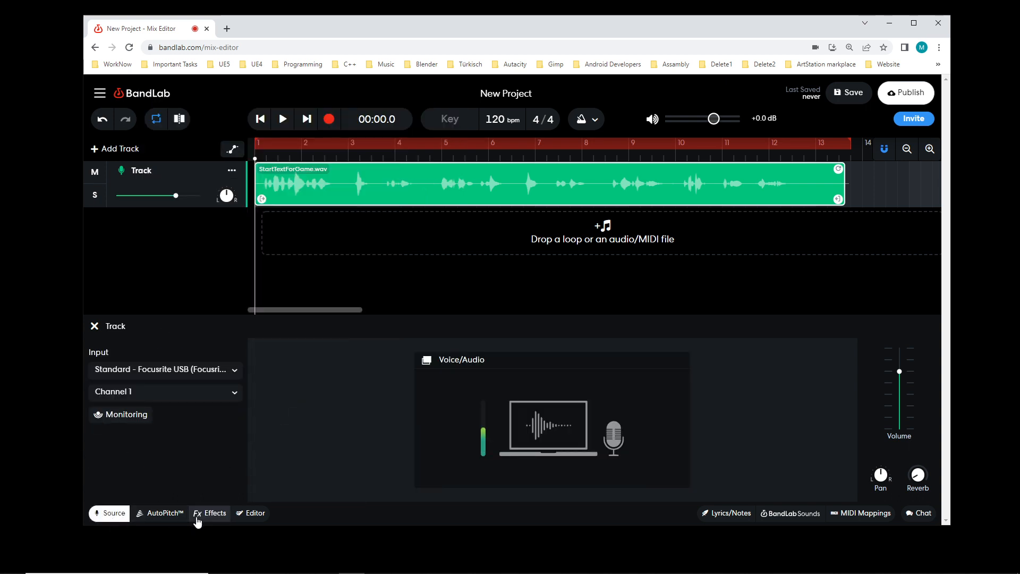
pyautogui.click(201, 514)
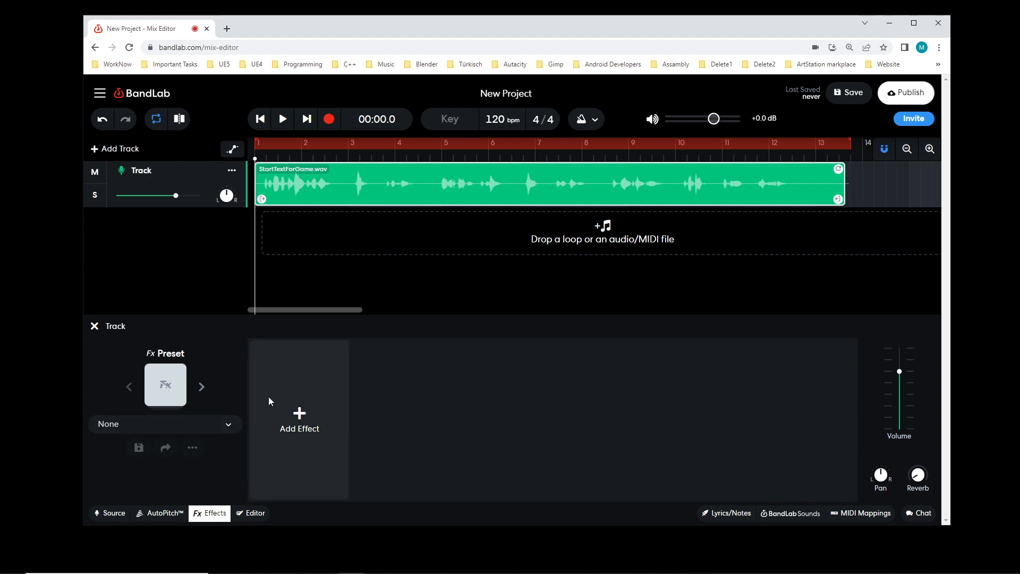
# Browse the recommended effects available for the voice track
pyautogui.click(324, 397)
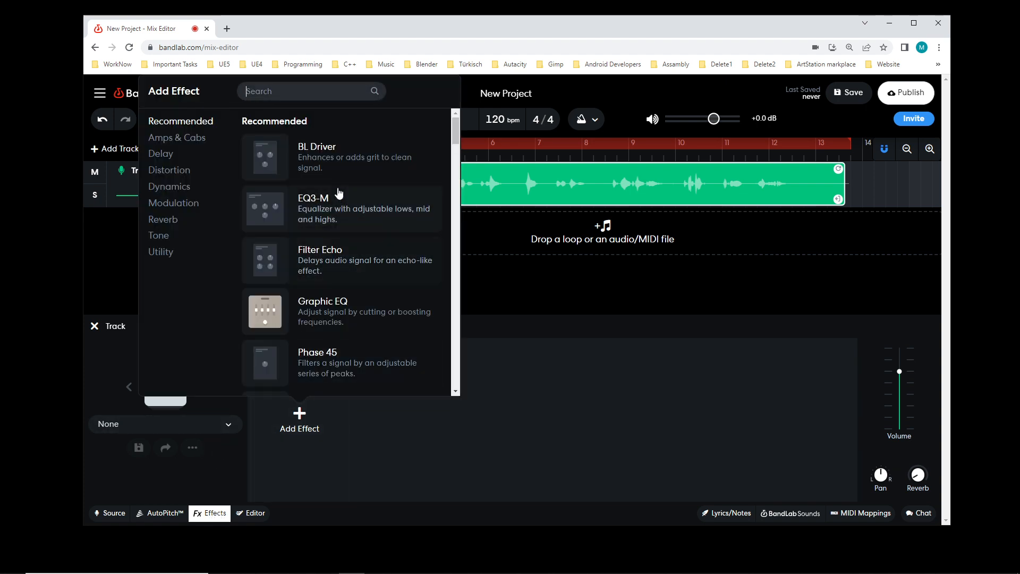
pyautogui.scroll(-10, 342, 224)
pyautogui.scroll(9, 367, 277)
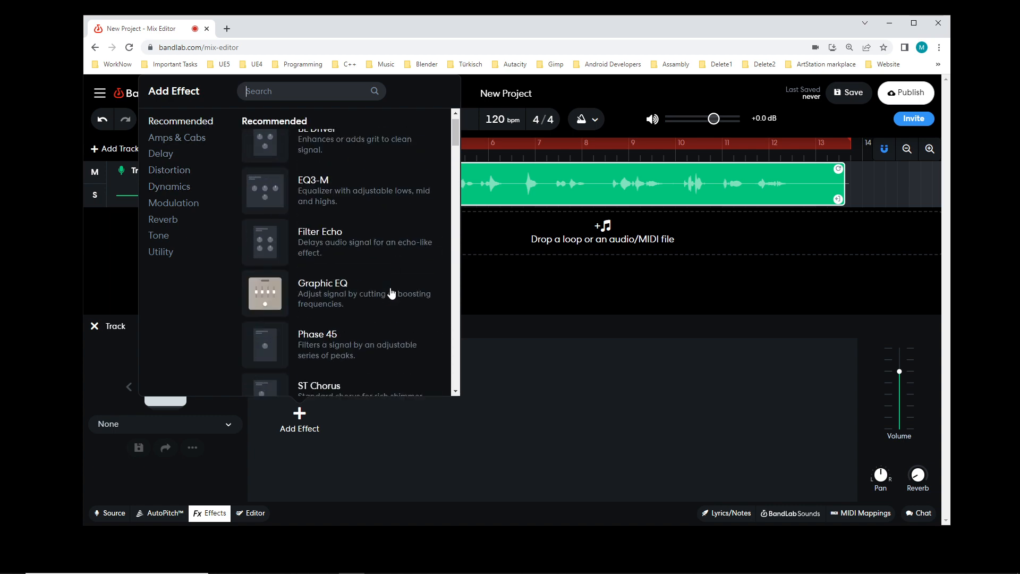
pyautogui.scroll(1, 392, 293)
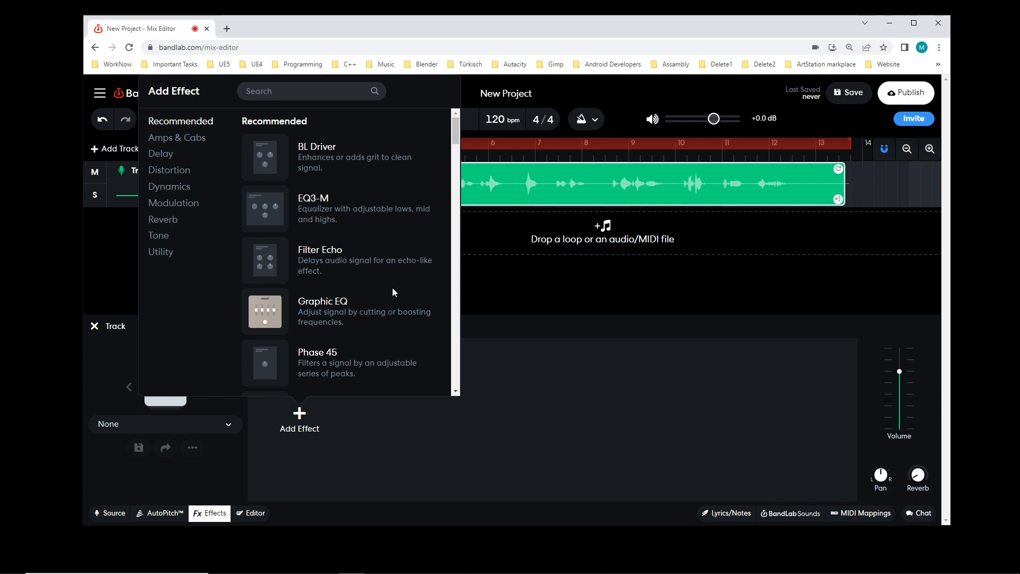
pyautogui.scroll(-4, 393, 288)
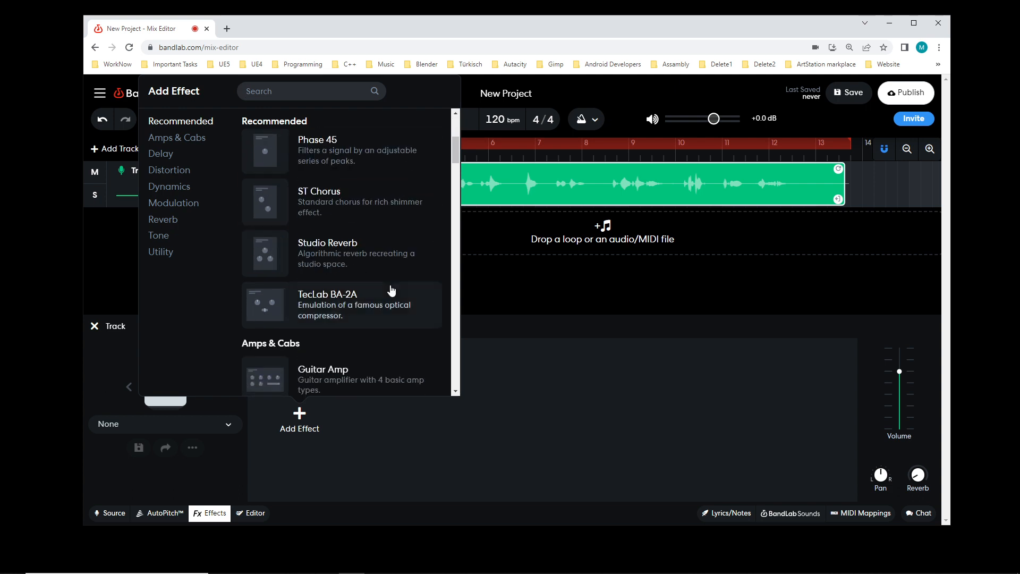
pyautogui.scroll(2, 392, 301)
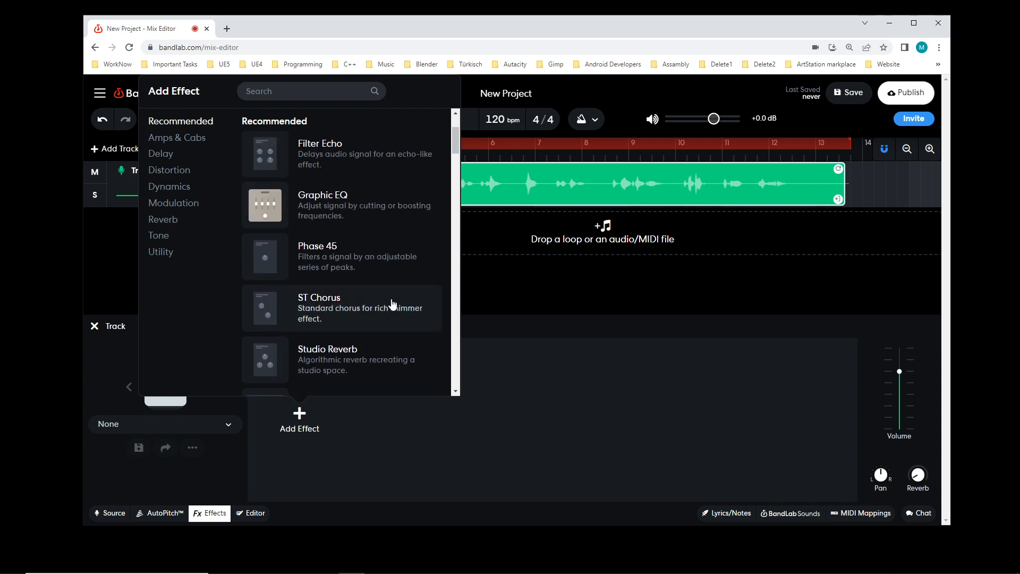
pyautogui.scroll(2, 392, 302)
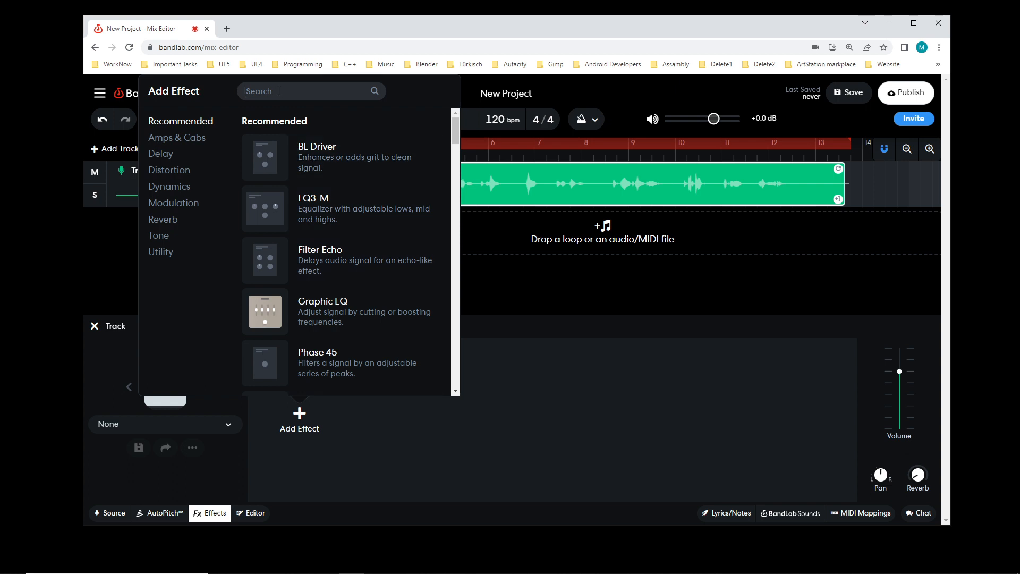
# Search the effects for "rev" and clear the search again
pyautogui.write('revd')
pyautogui.press('BackSpace')
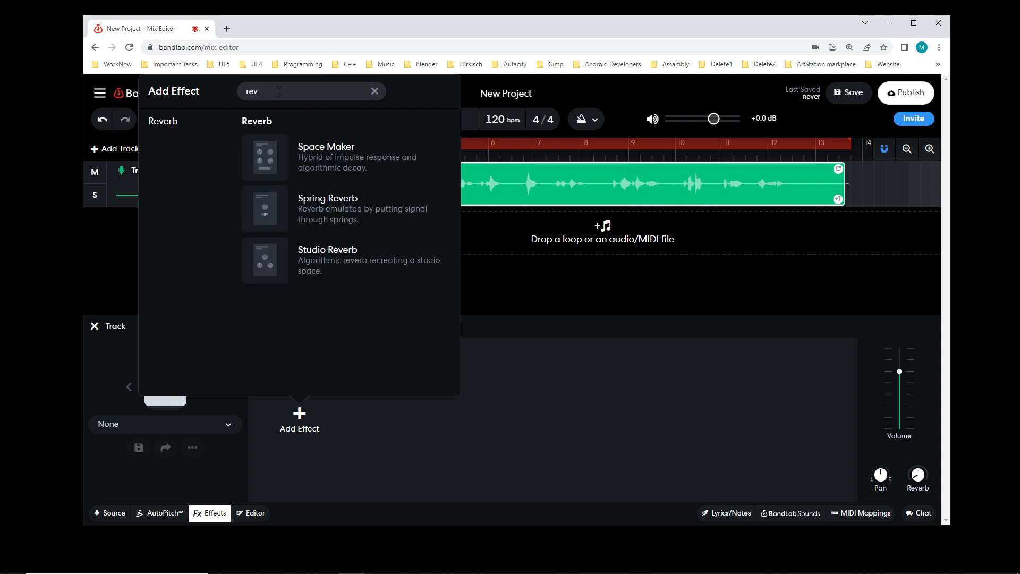
pyautogui.press('BackSpace')
pyautogui.press('BackSpace')
pyautogui.press('BackSpace')
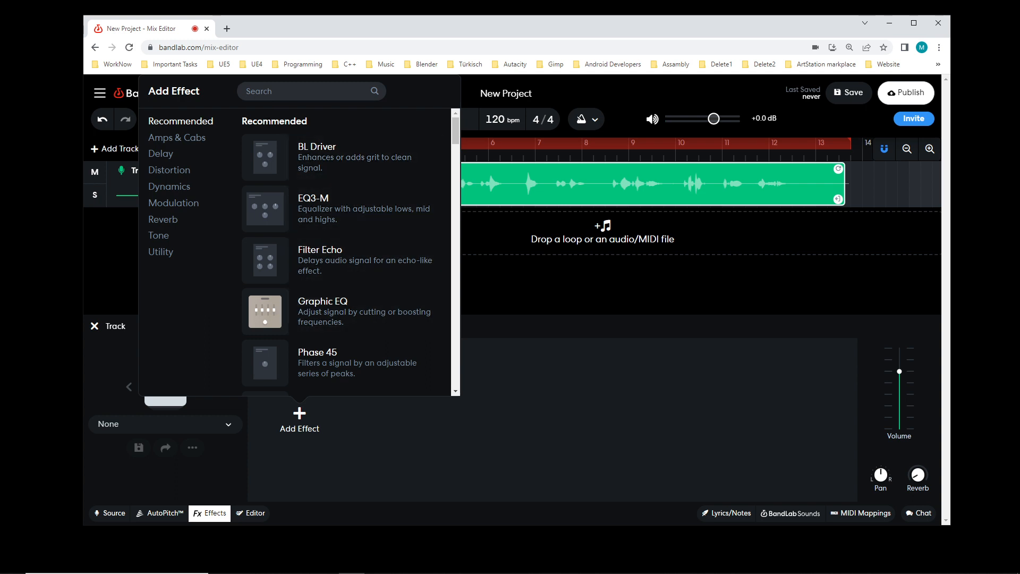
# Add the Filter Echo effect to the voice track and preview the beginning of the clip with it
pyautogui.scroll(-5, 340, 306)
pyautogui.scroll(5, 356, 308)
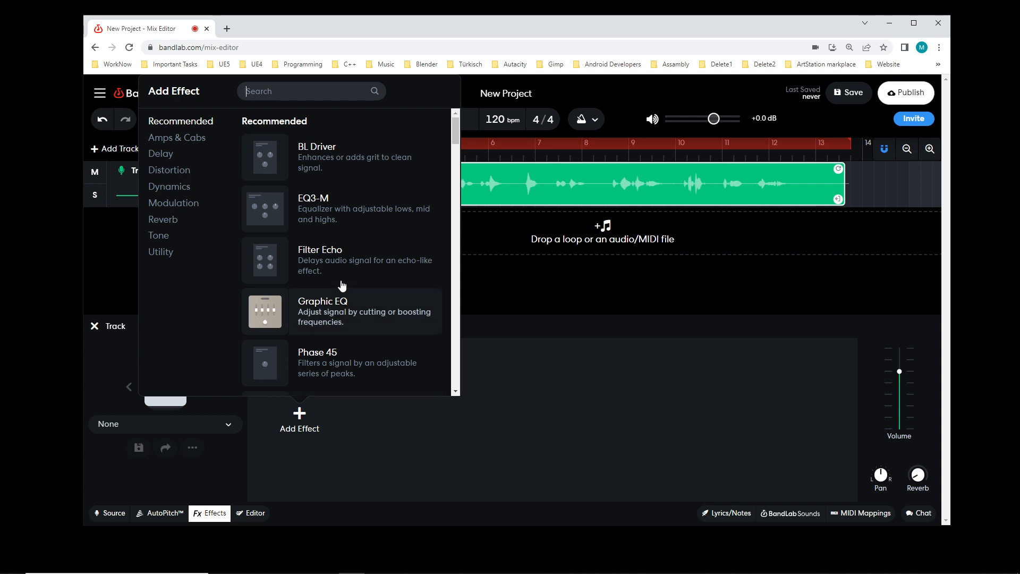
pyautogui.click(325, 258)
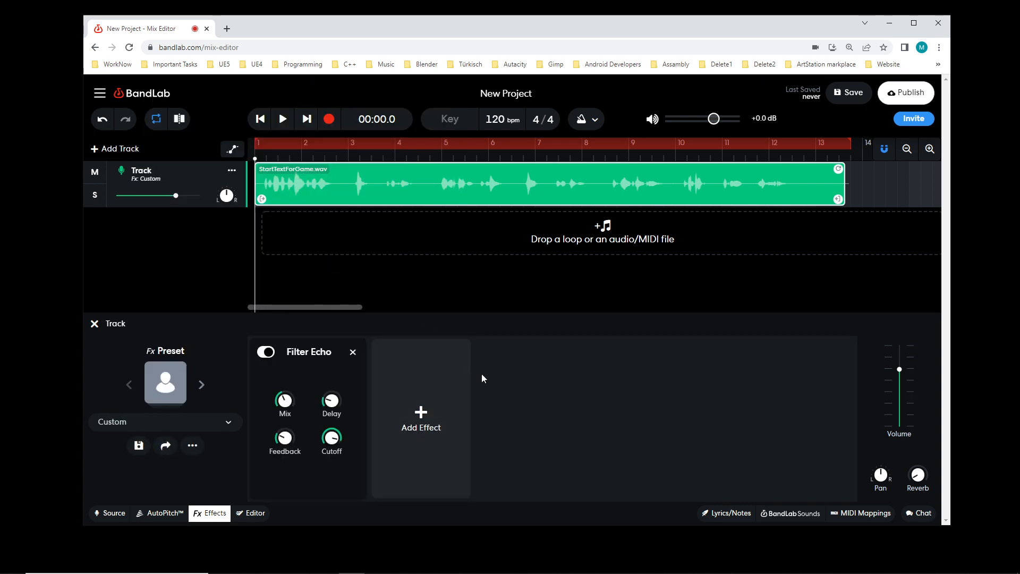
pyautogui.click(284, 123)
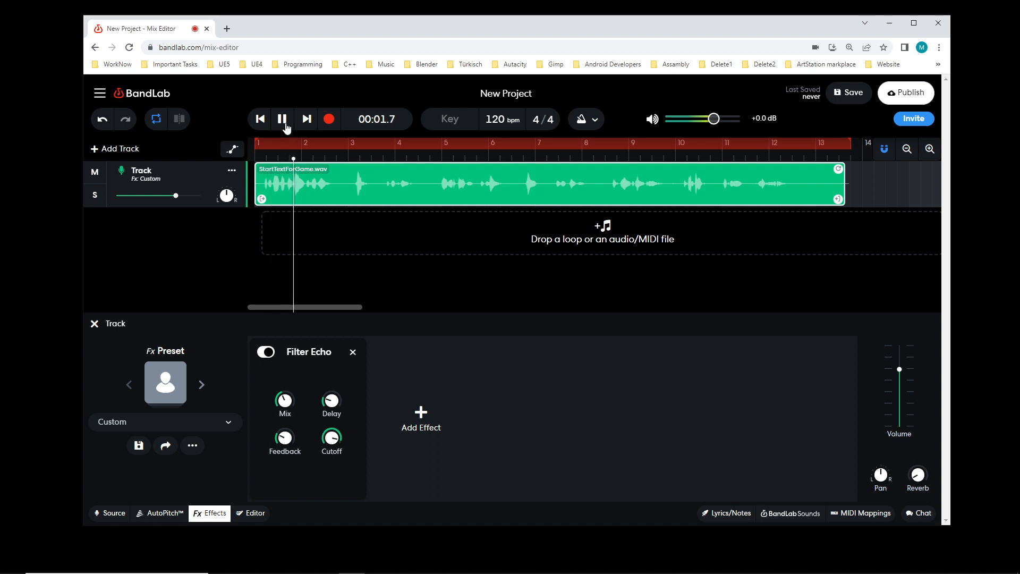
pyautogui.click(285, 124)
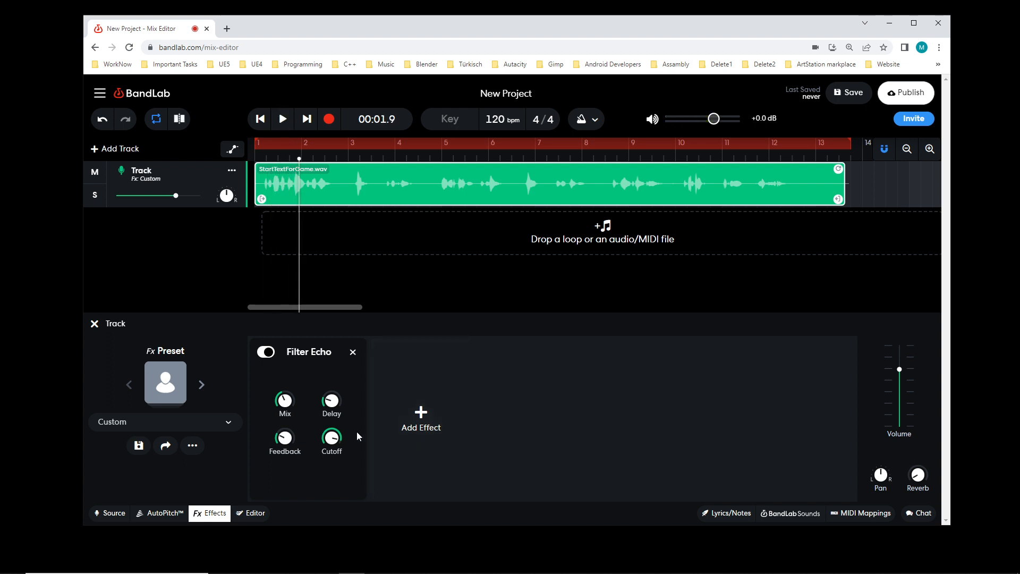
# Set the Filter Echo's Mix, Feedback and Cutoff to about midway with a shorter Delay, and replay the clip from the start
pyautogui.moveTo(339, 409)
pyautogui.click(285, 120)
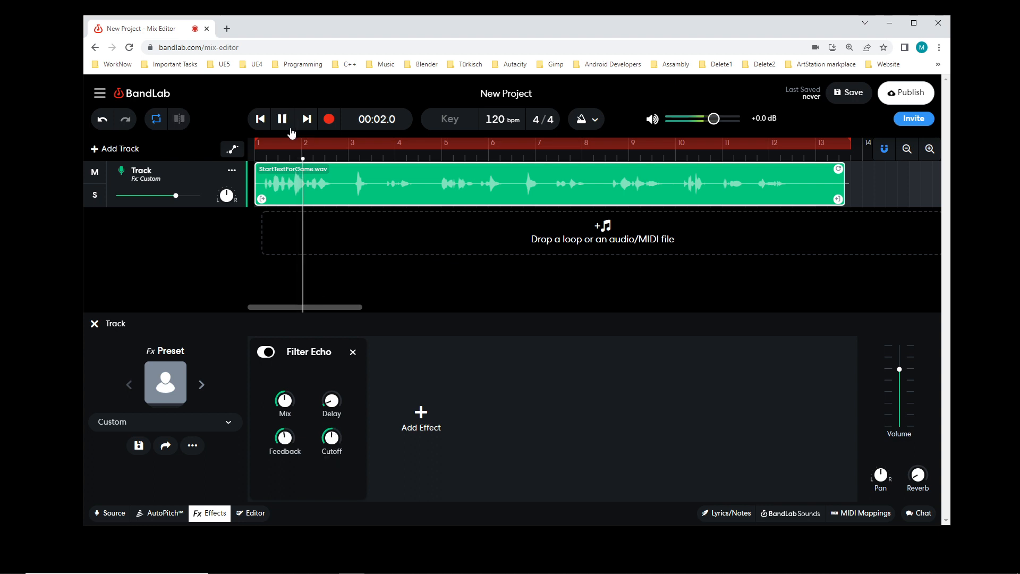
pyautogui.click(260, 120)
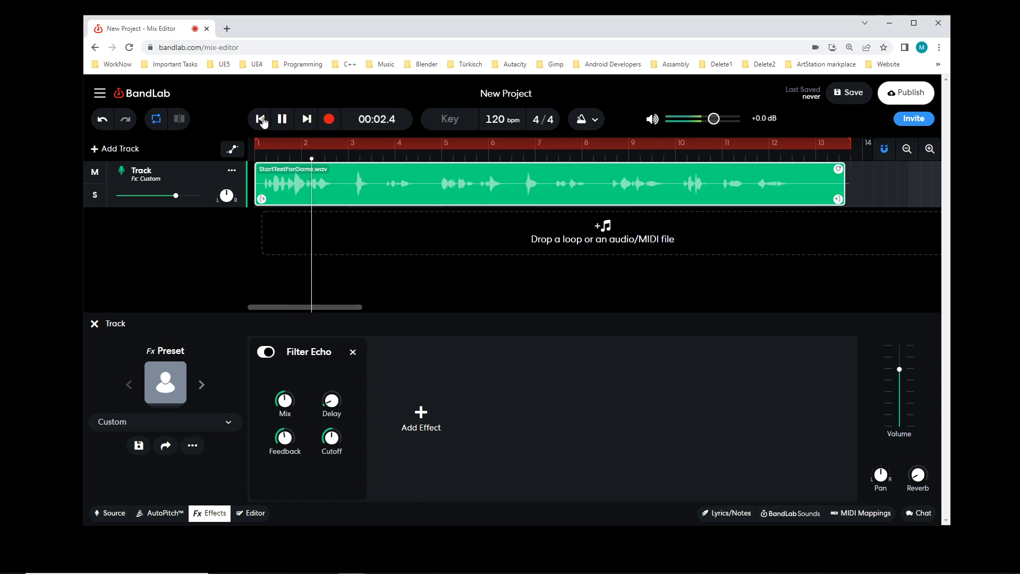
pyautogui.click(261, 119)
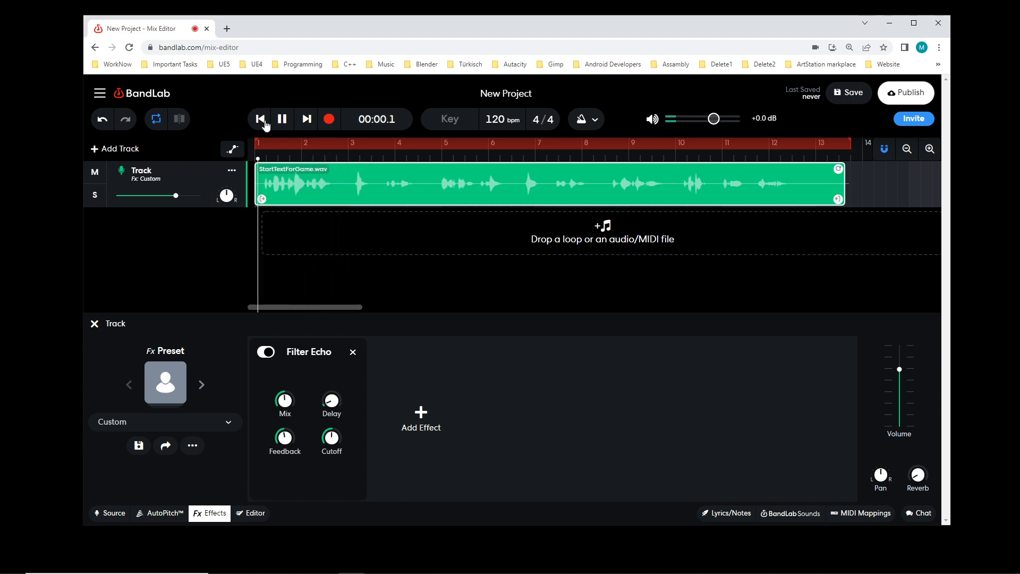
# Raise the Filter Echo's Cutoff and reduce its Feedback while replaying the clip from the start
pyautogui.moveTo(332, 437); pyautogui.dragTo(347, 388)
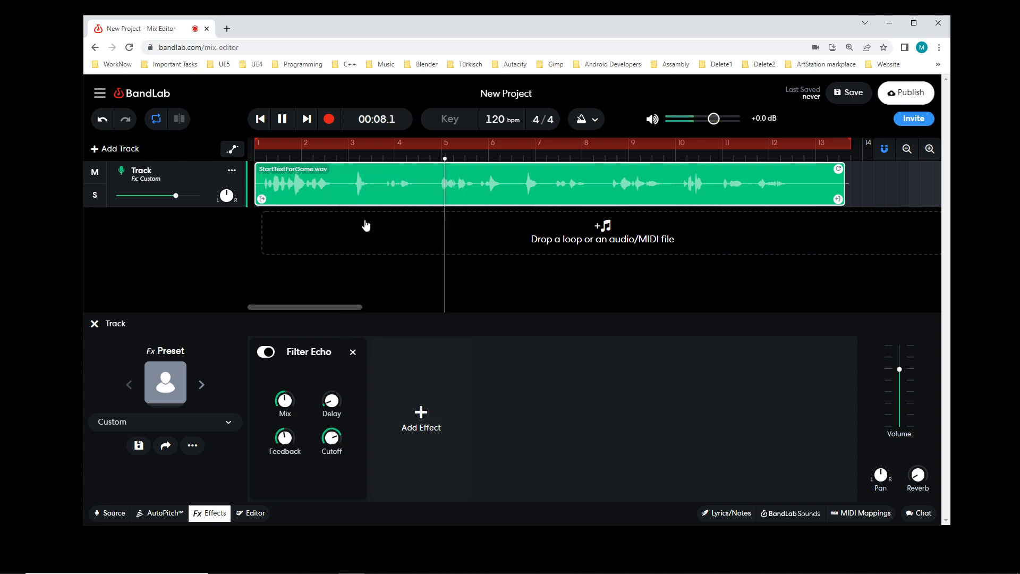
pyautogui.click(261, 120)
pyautogui.moveTo(291, 440); pyautogui.dragTo(303, 468)
# Try a Filter Echo Delay of 112 ms, shorten it slightly while listening, and stop playback at the start of the clip
pyautogui.moveTo(331, 401); pyautogui.dragTo(331, 387)
pyautogui.click(261, 119)
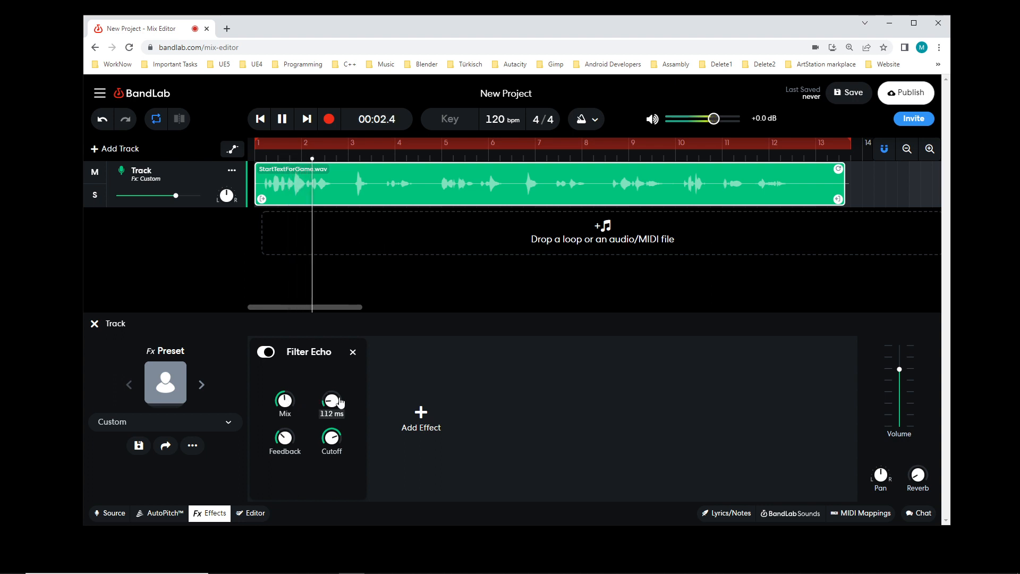
pyautogui.moveTo(331, 401); pyautogui.dragTo(333, 408)
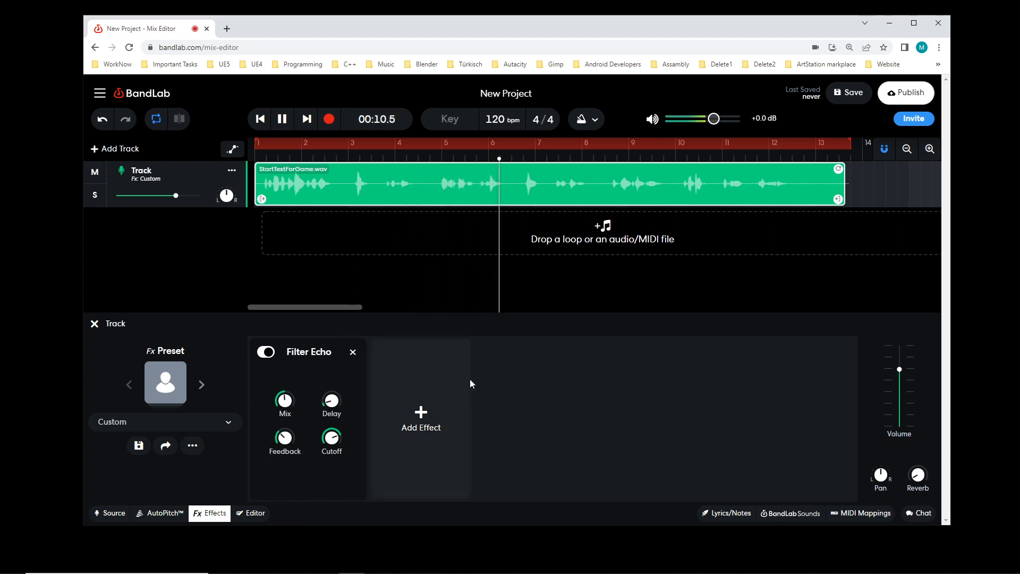
pyautogui.click(282, 120)
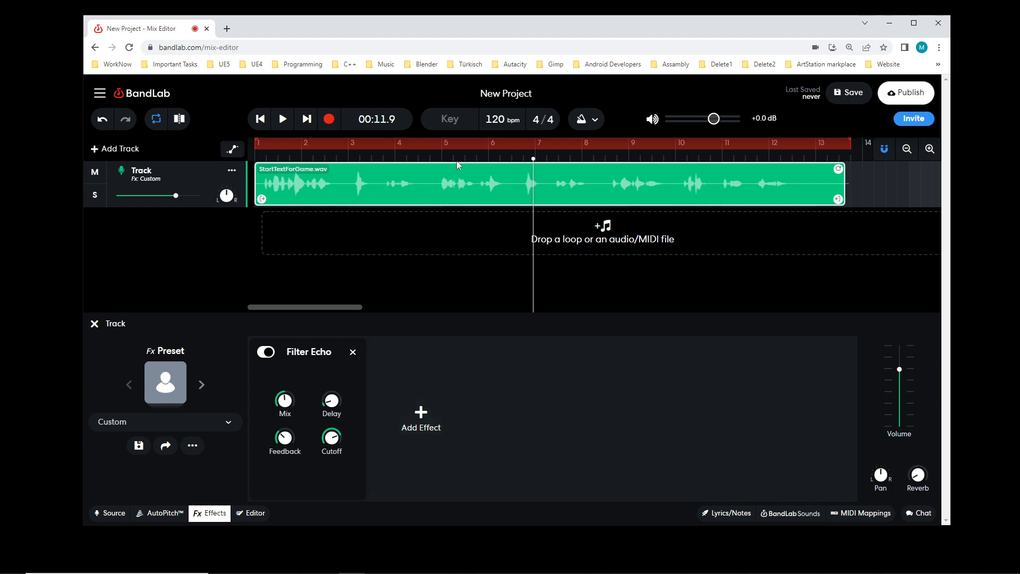
pyautogui.click(261, 121)
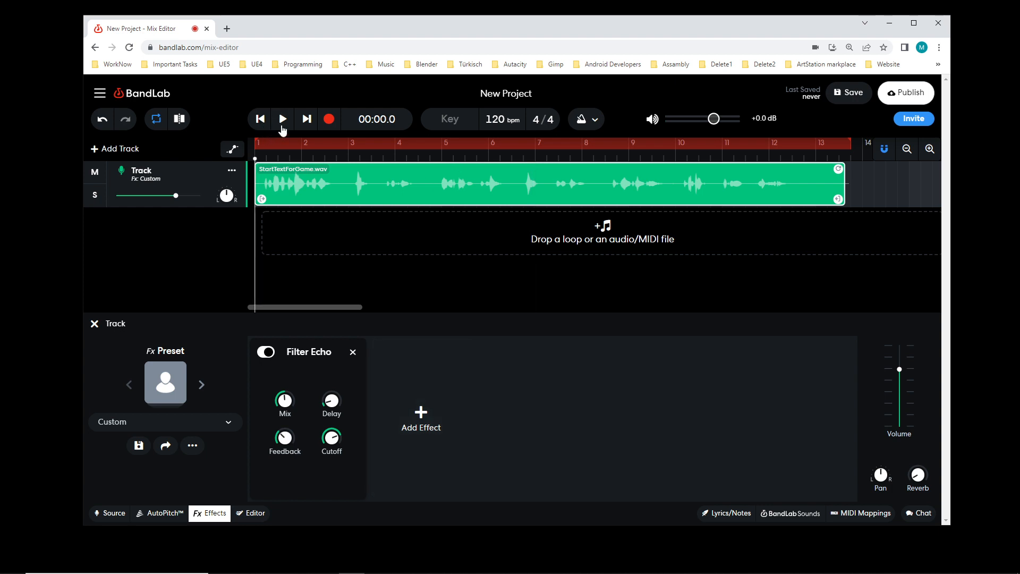
# Replay the clip while raising the Filter Echo's Cutoff further and reducing its Feedback again
pyautogui.click(283, 120)
pyautogui.click(262, 120)
pyautogui.moveTo(332, 439)
pyautogui.mouseDown()
pyautogui.moveTo(312, 345)
pyautogui.moveTo(334, 422)
pyautogui.mouseUp()
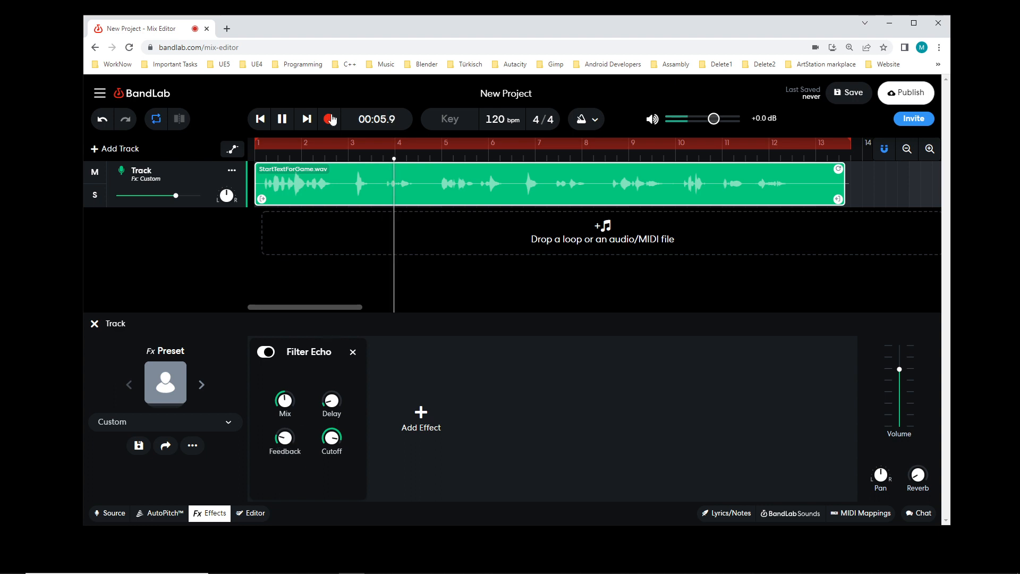
pyautogui.click(260, 119)
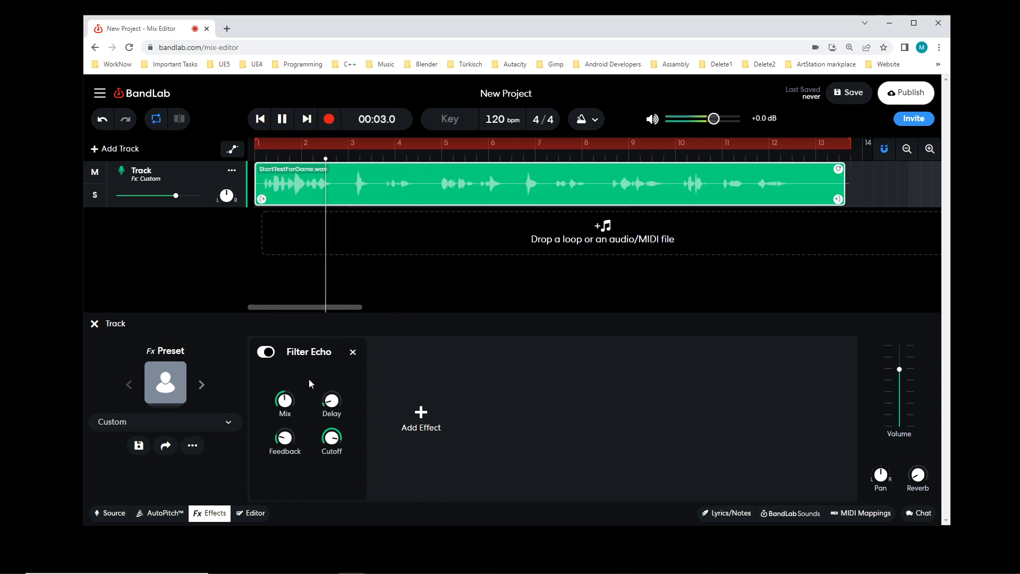
# Lower the Filter Echo's Mix to 14 %, replay the clip from the start, and raise the Mix to 46 %
pyautogui.click(282, 118)
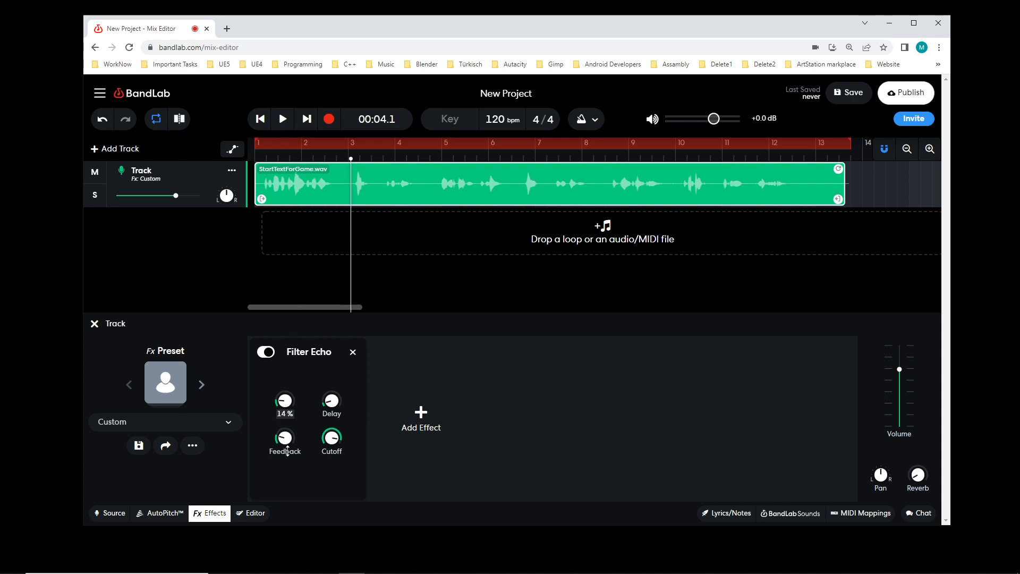
pyautogui.click(260, 119)
pyautogui.click(282, 119)
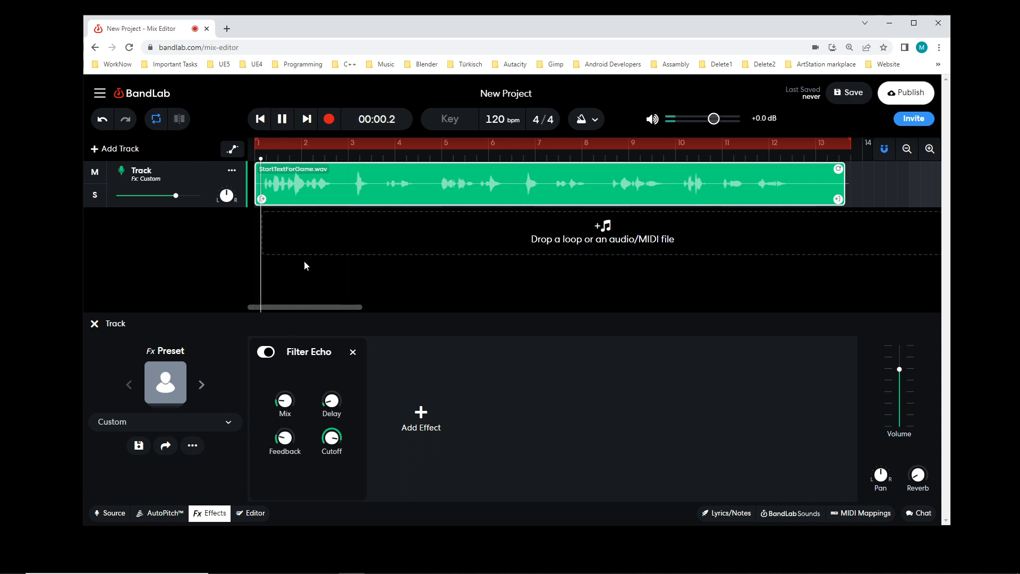
pyautogui.moveTo(283, 397); pyautogui.dragTo(287, 376)
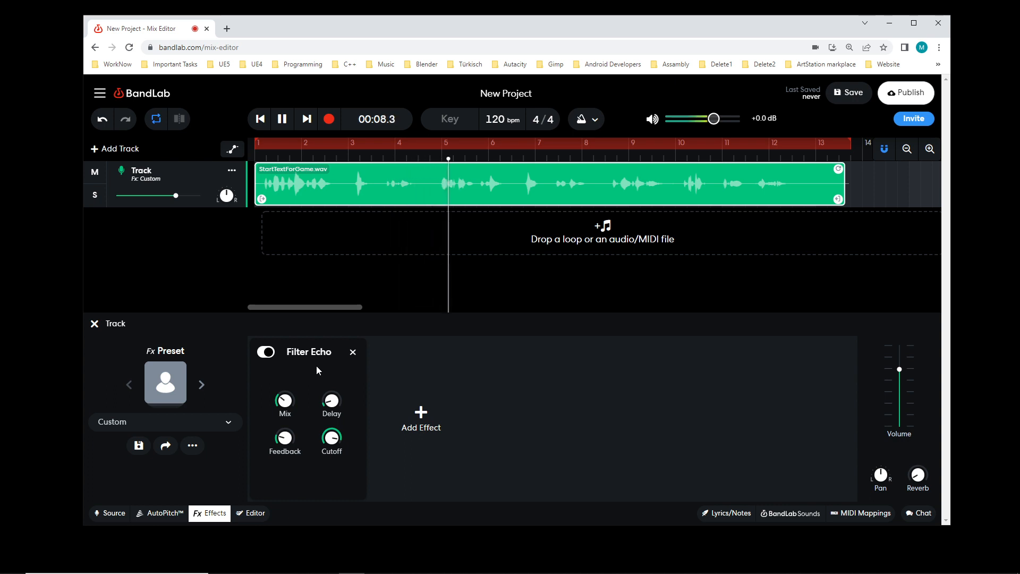
pyautogui.moveTo(292, 391); pyautogui.dragTo(300, 369)
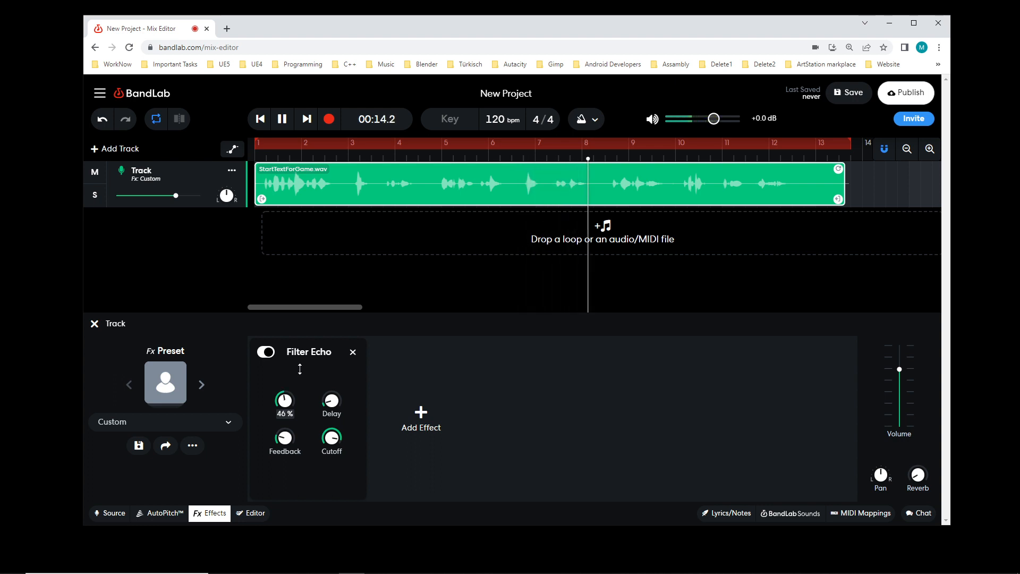
# Replay the clip from the start while setting the Filter Echo's Mix to 40 %, Feedback to 19 % and Cutoff to 11857 Hz
pyautogui.click(261, 120)
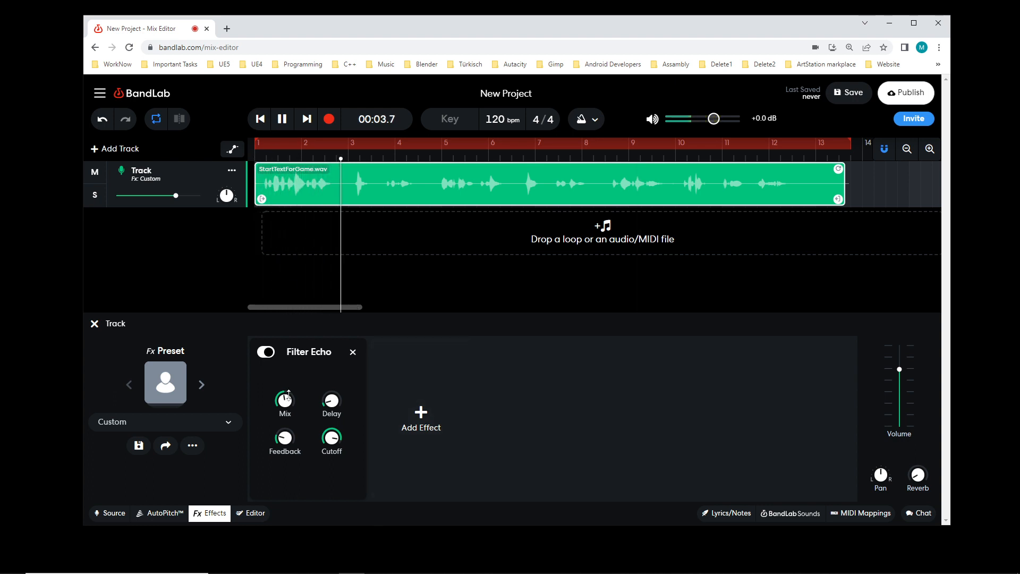
pyautogui.moveTo(288, 399); pyautogui.dragTo(288, 406)
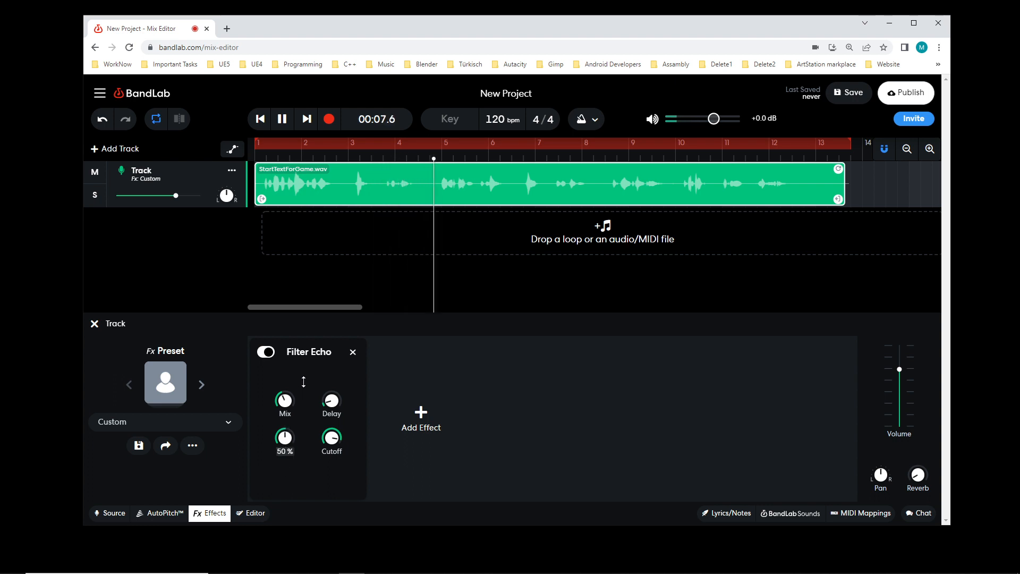
pyautogui.click(268, 118)
pyautogui.moveTo(285, 437); pyautogui.dragTo(287, 478)
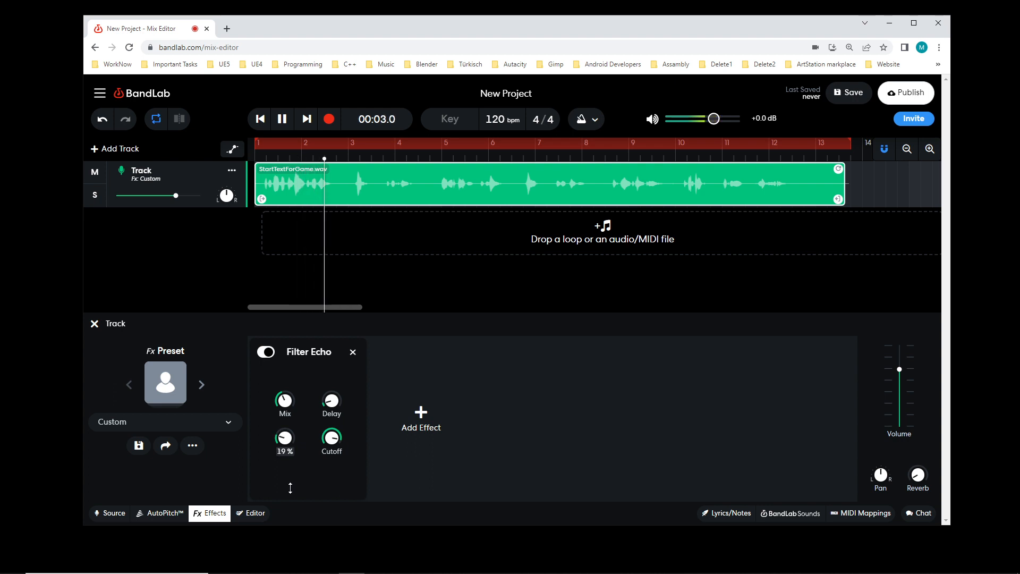
pyautogui.moveTo(335, 438); pyautogui.dragTo(356, 433)
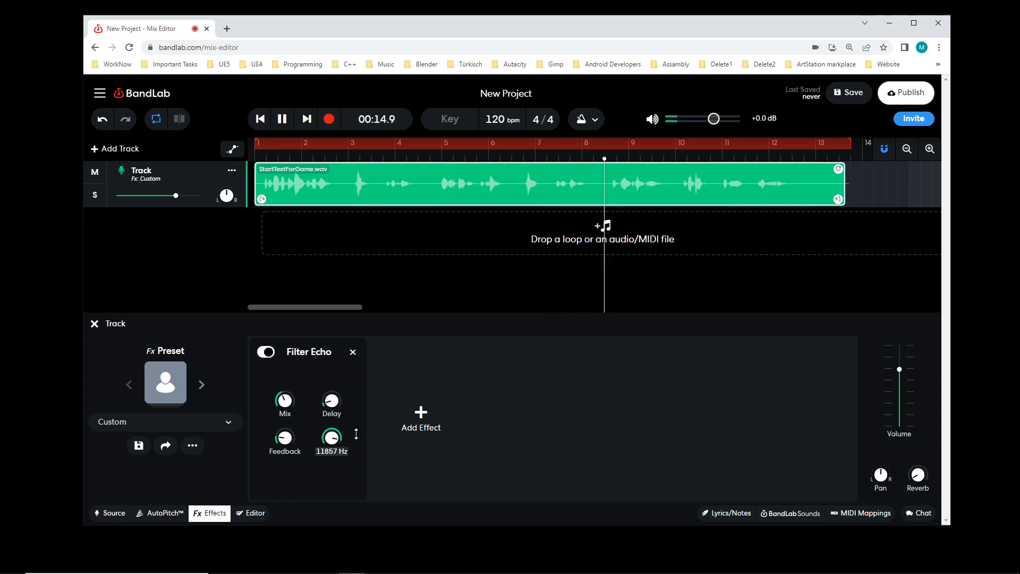
# Replay the clip, set the Filter Echo's Mix to 29 % and Delay to 81 ms, and stop playback
pyautogui.click(266, 121)
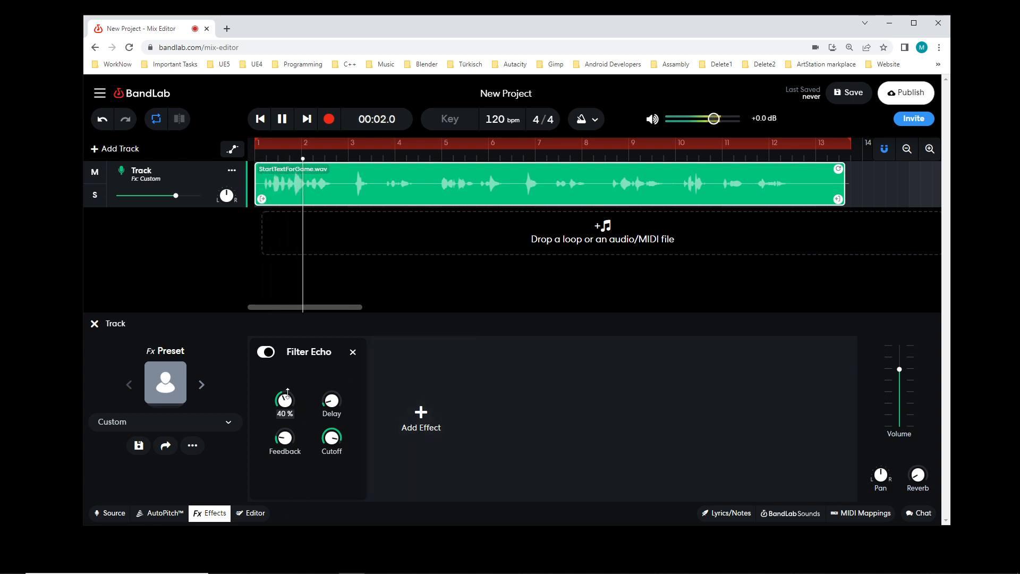
pyautogui.moveTo(285, 398)
pyautogui.moveTo(285, 398); pyautogui.dragTo(291, 412)
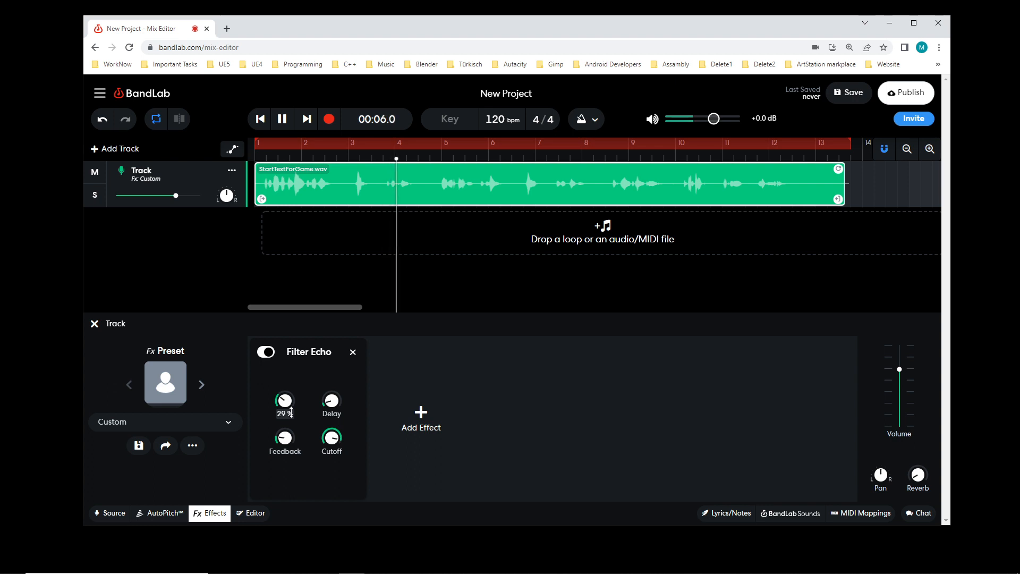
pyautogui.moveTo(331, 398)
pyautogui.moveTo(331, 399); pyautogui.dragTo(331, 397)
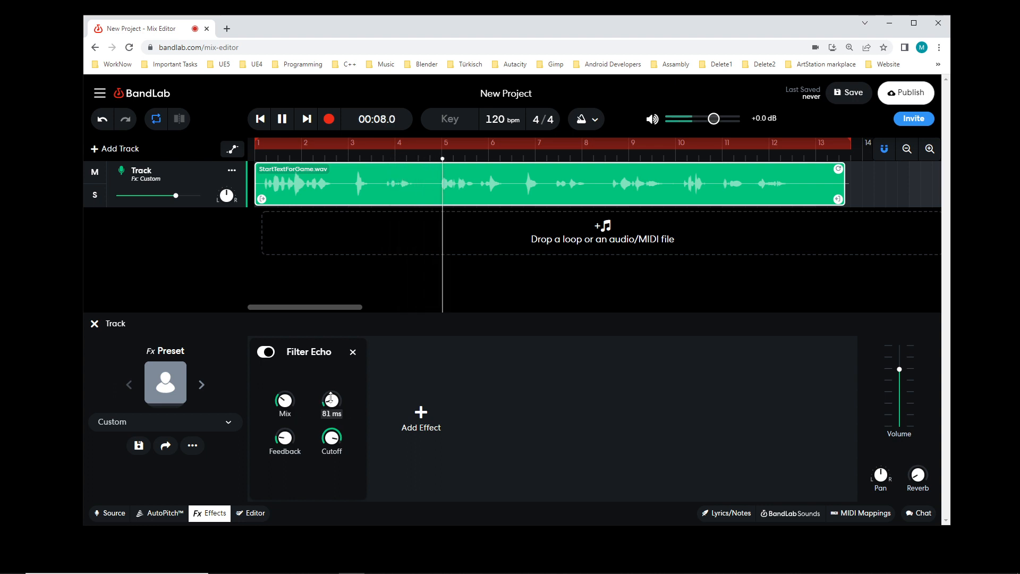
pyautogui.moveTo(285, 395)
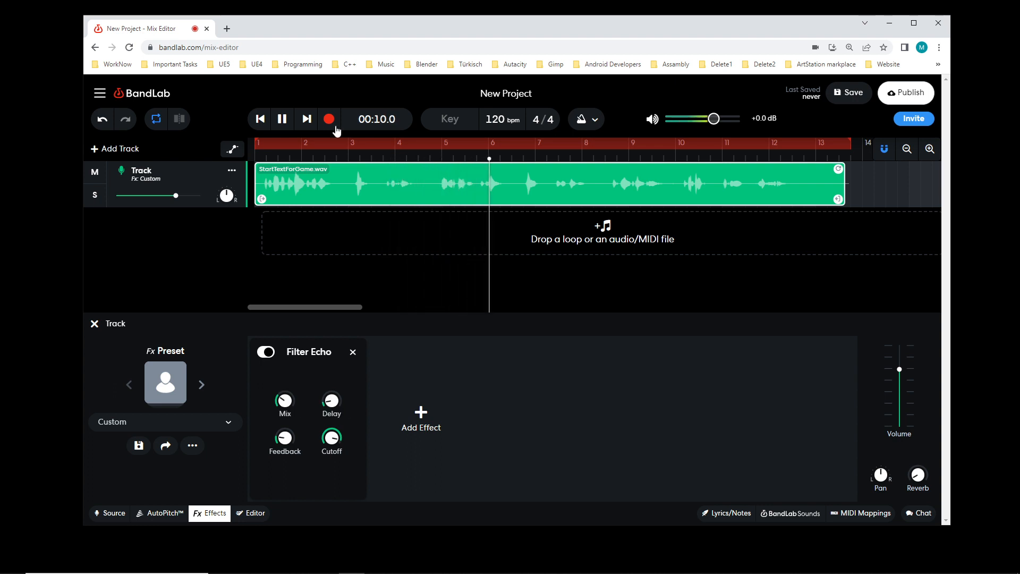
pyautogui.press('space')
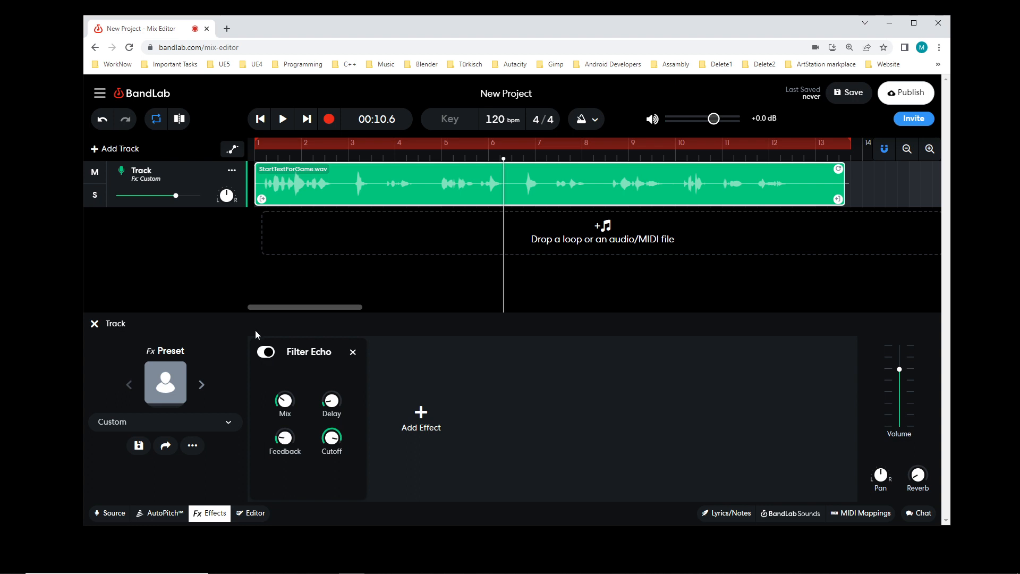
# Bypass the Filter Echo and play the beginning of the clip to hear the voice without the effect
pyautogui.click(266, 352)
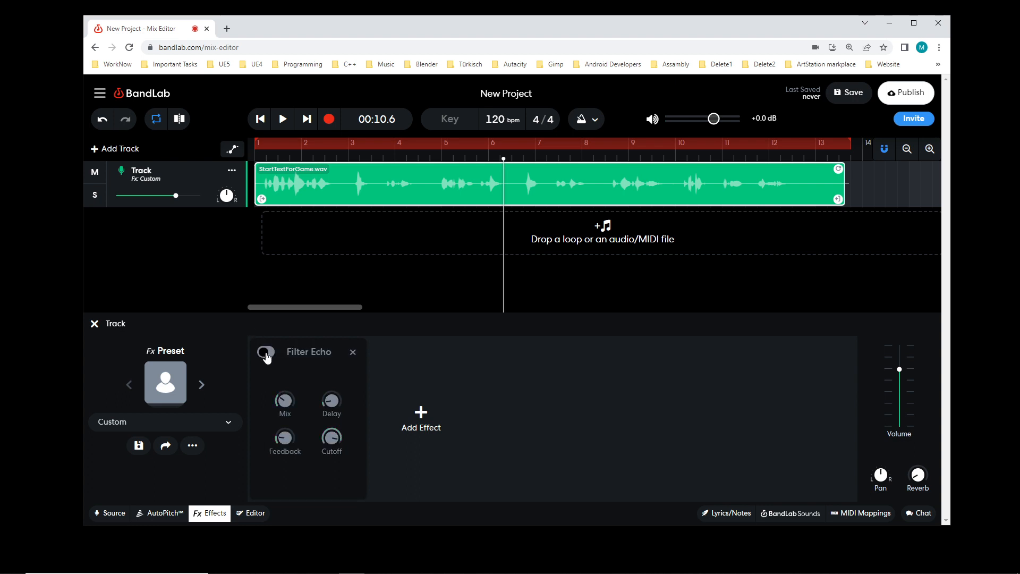
pyautogui.click(266, 353)
pyautogui.click(265, 353)
pyautogui.click(261, 120)
pyautogui.press('space')
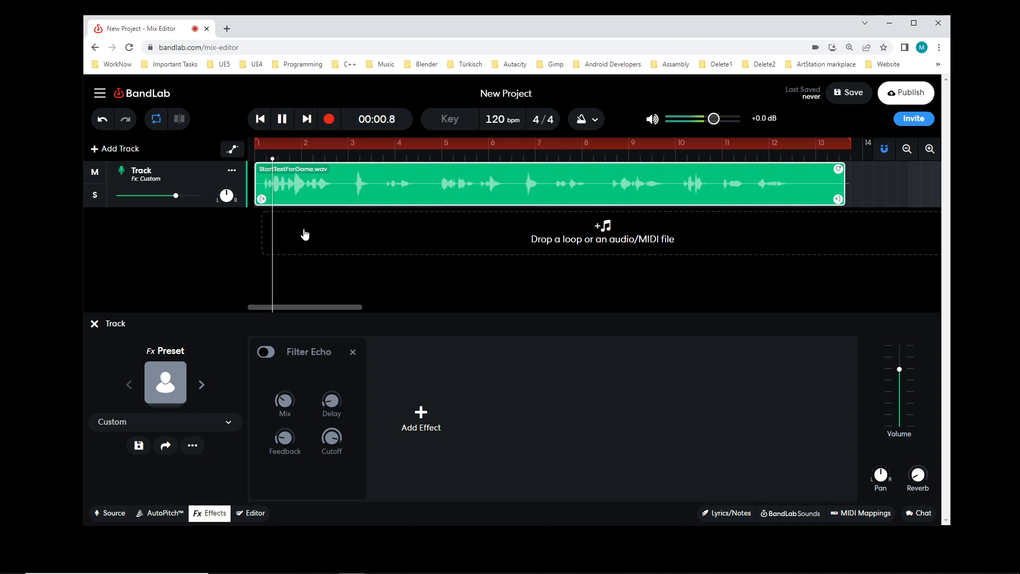
pyautogui.press('space')
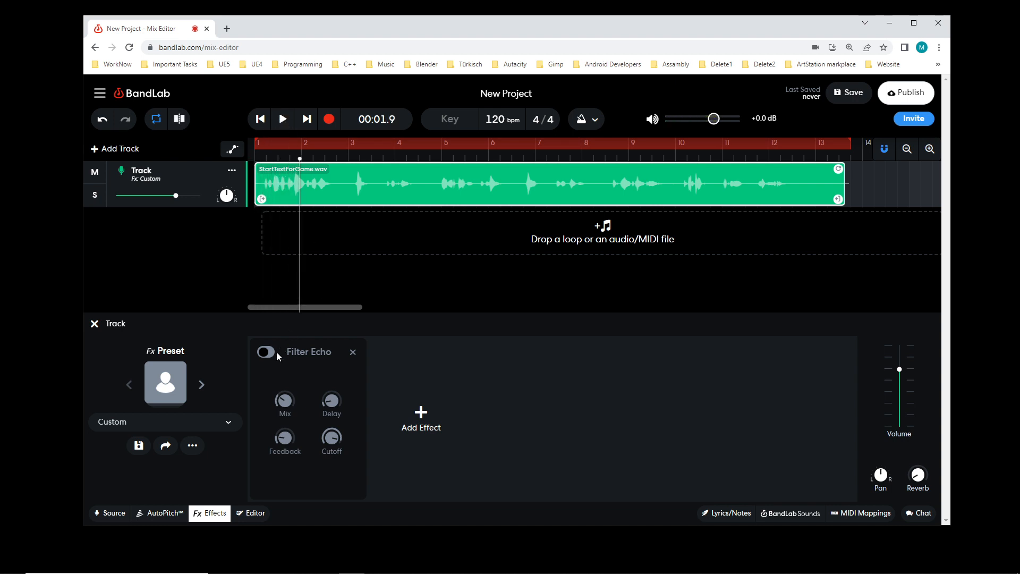
# Re-enable the Filter Echo and play the beginning of the clip to compare the sound
pyautogui.click(267, 350)
pyautogui.click(262, 120)
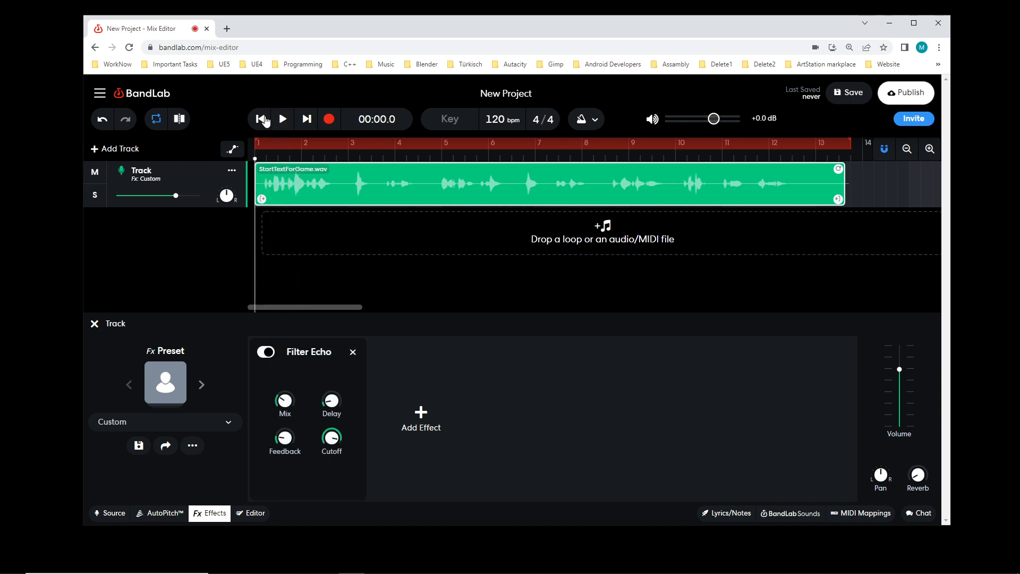
pyautogui.click(283, 120)
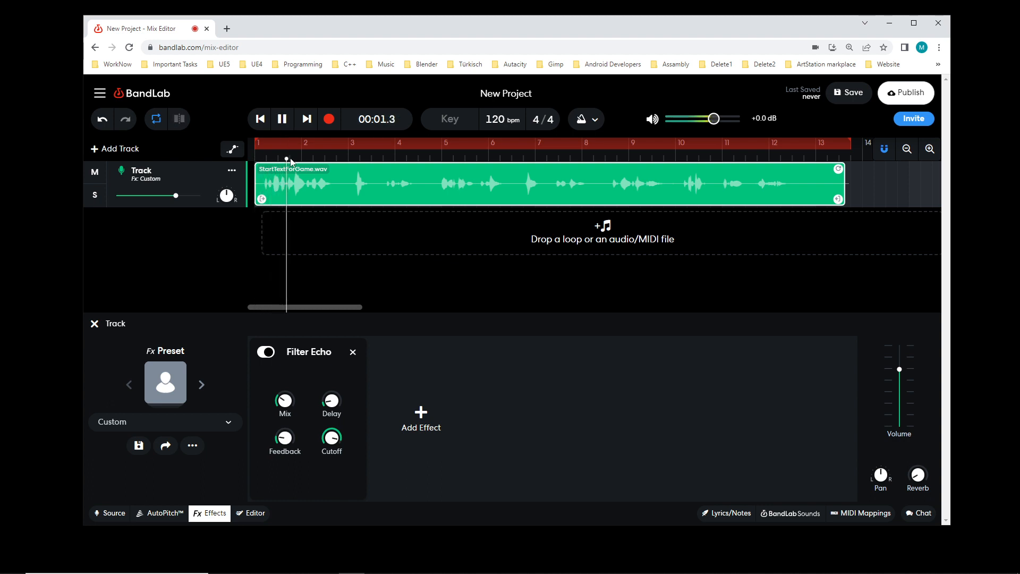
pyautogui.click(286, 128)
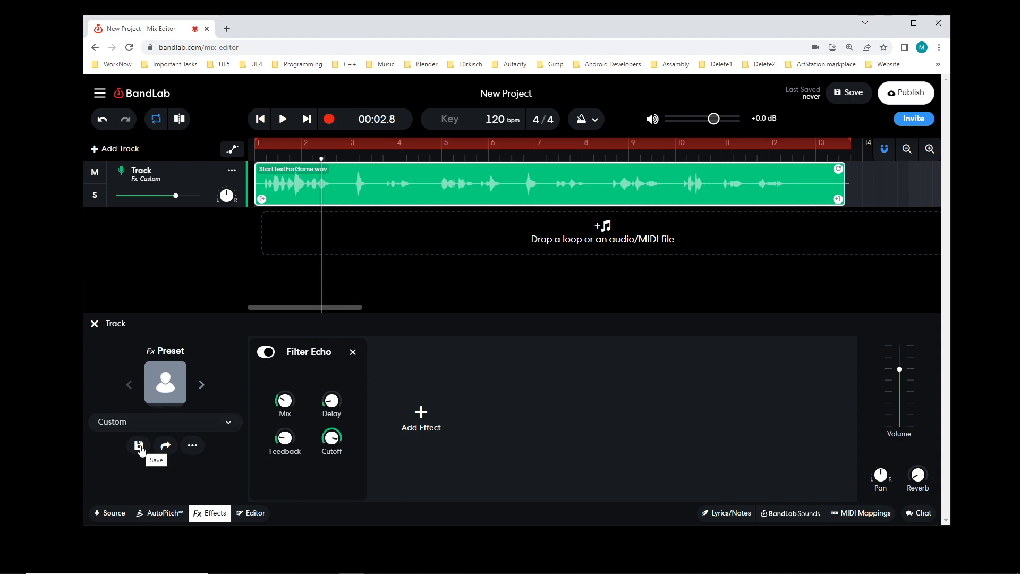
pyautogui.click(140, 448)
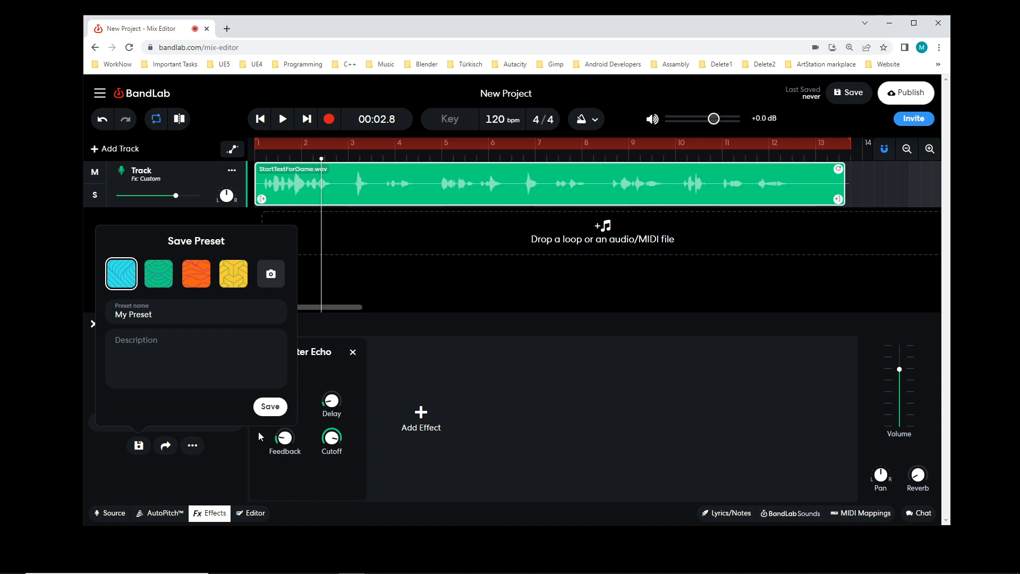
pyautogui.click(123, 481)
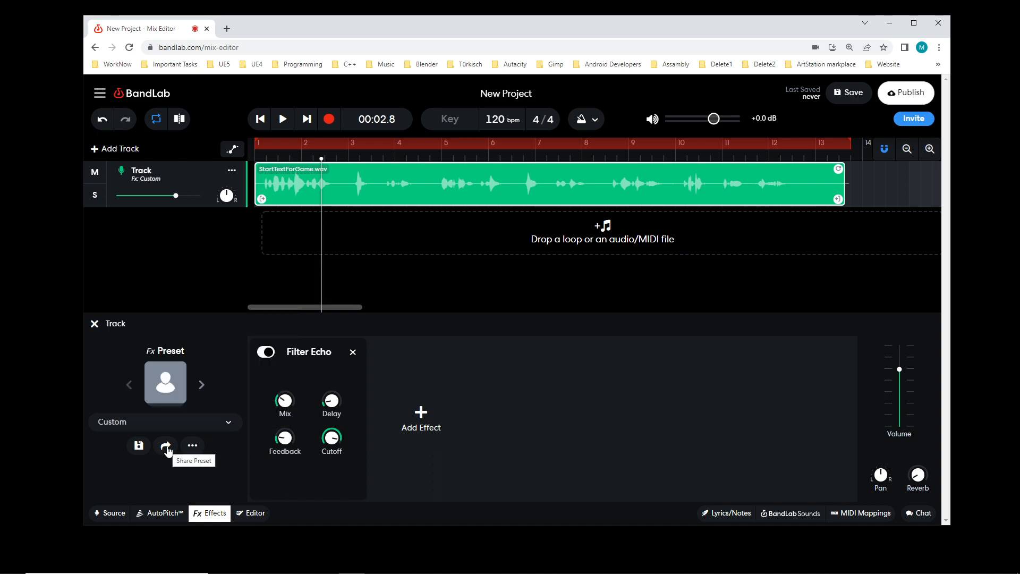
pyautogui.click(200, 451)
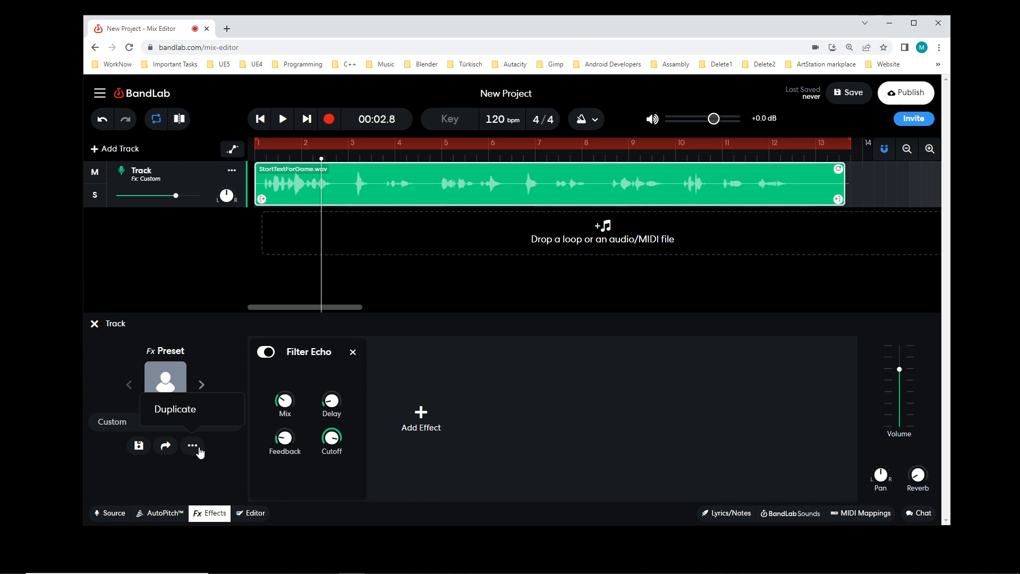
pyautogui.click(167, 468)
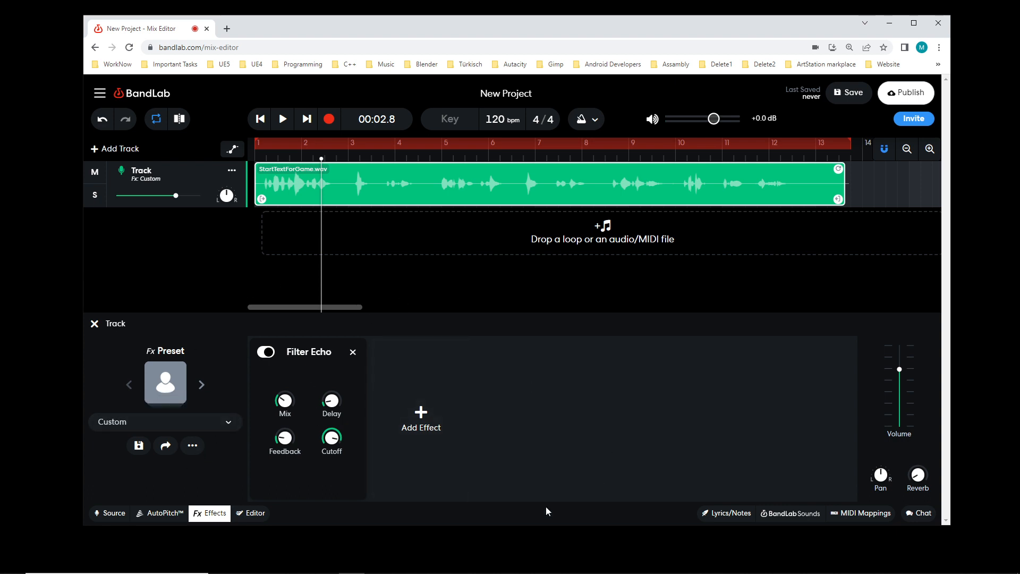
# Export the voice track as a WAV file and dismiss the browser's download notice
pyautogui.moveTo(335, 439)
pyautogui.click(232, 172)
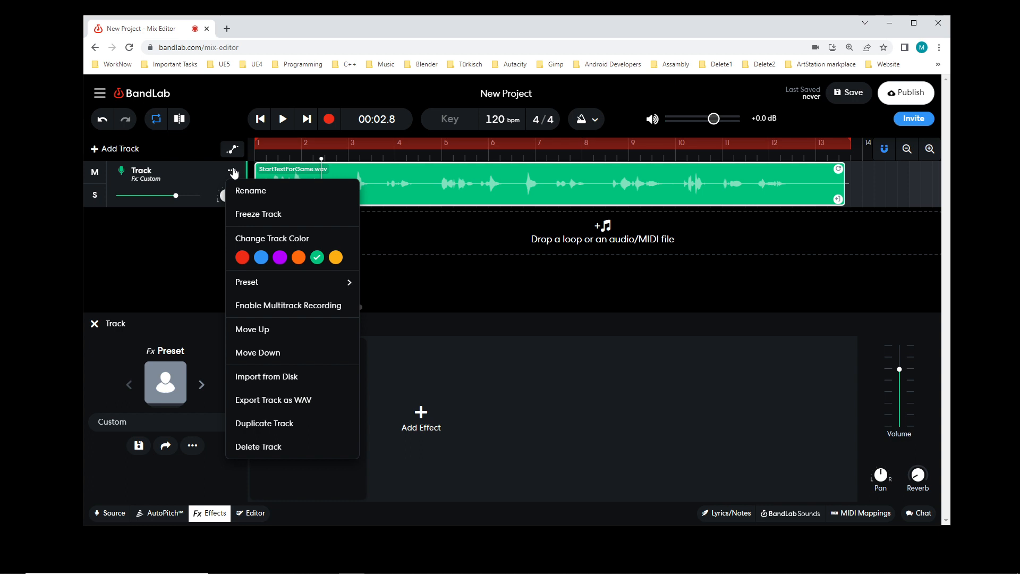
pyautogui.click(281, 405)
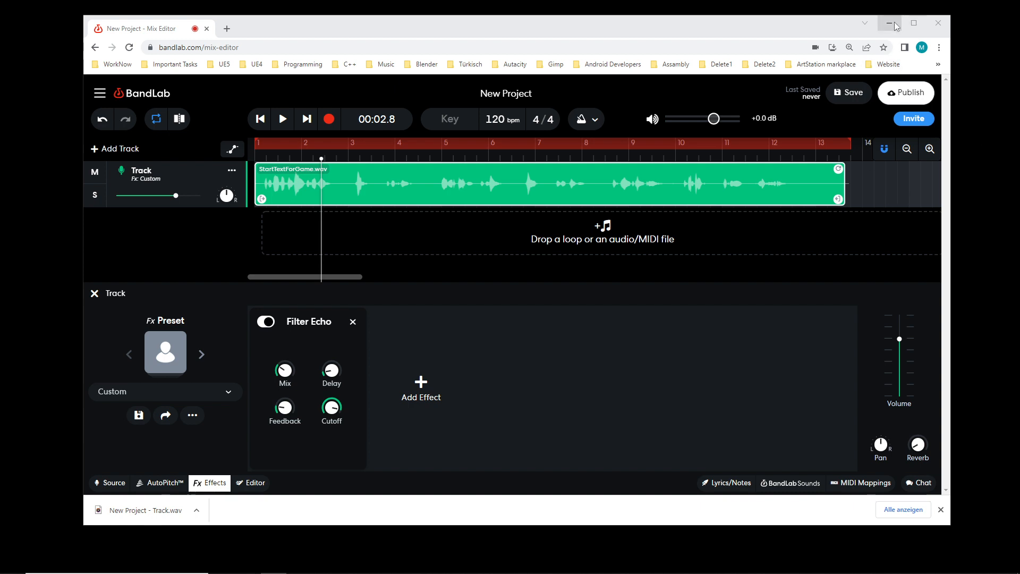
pyautogui.click(941, 510)
# Switch to the GameYT project in Unreal Editor
pyautogui.hotkey('alt', 'Tab')
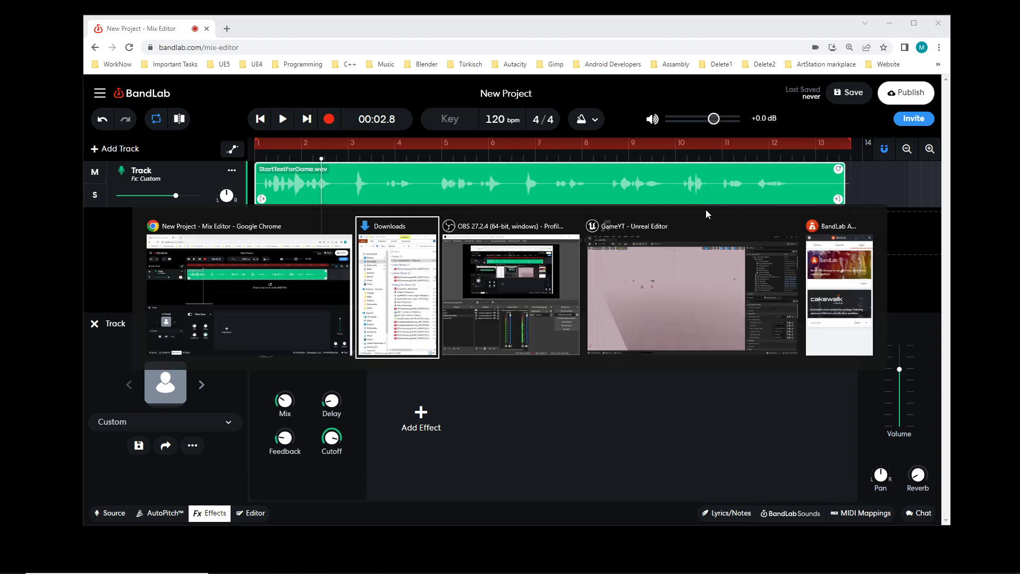
pyautogui.hotkey('alt', 'Tab')
pyautogui.hotkey('alt', 'Tab')
pyautogui.hotkey('alt', 'Tab')
pyautogui.hotkey('alt', 'Tab')
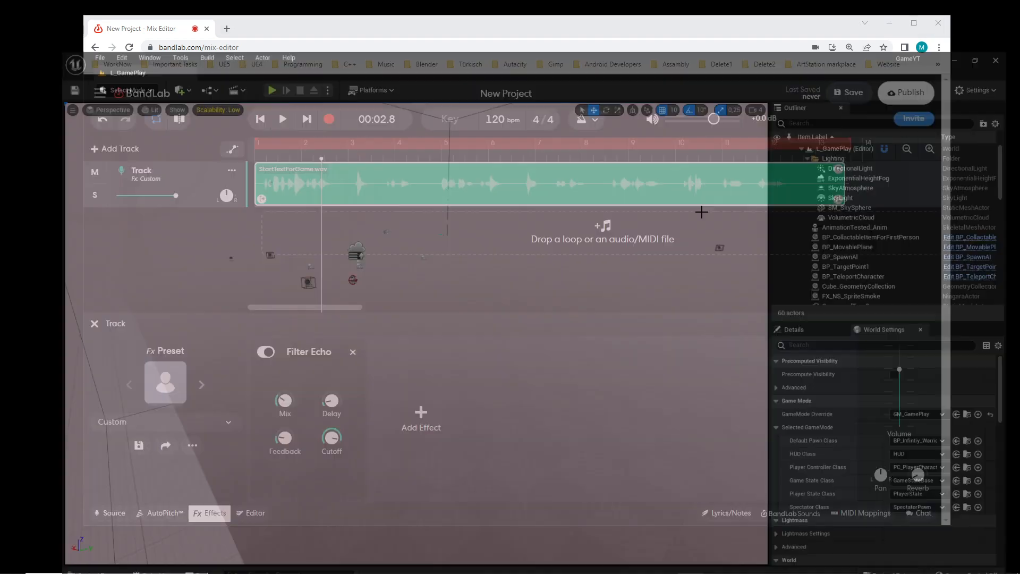
pyautogui.moveTo(379, 387)
pyautogui.mouseDown()
pyautogui.moveTo(479, 380)
pyautogui.moveTo(379, 372)
pyautogui.mouseUp()
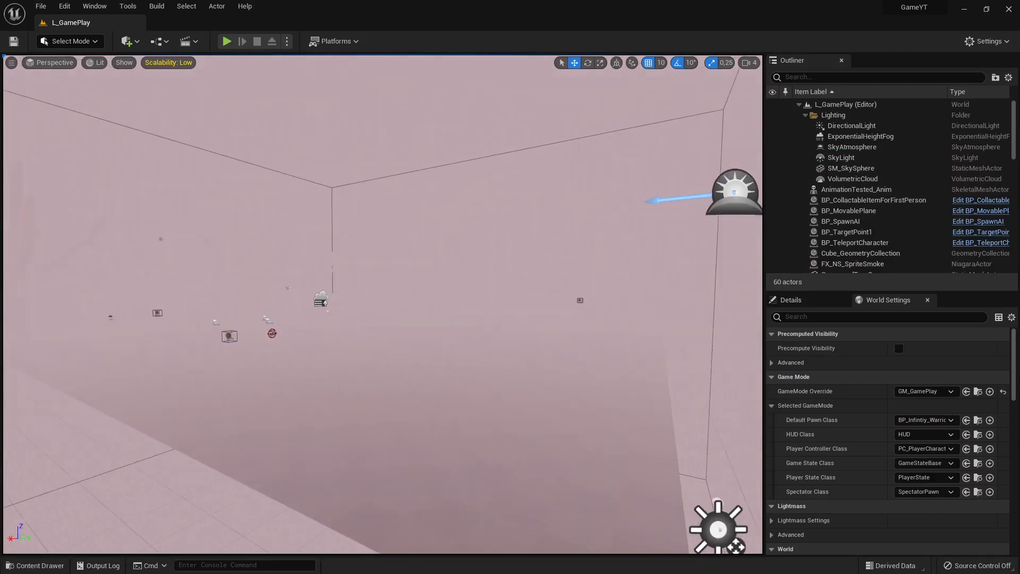
# Import the exported voice WAV, VocalStartTrack1_-_Track, into the project's _GameYT Audio folder
pyautogui.click(34, 565)
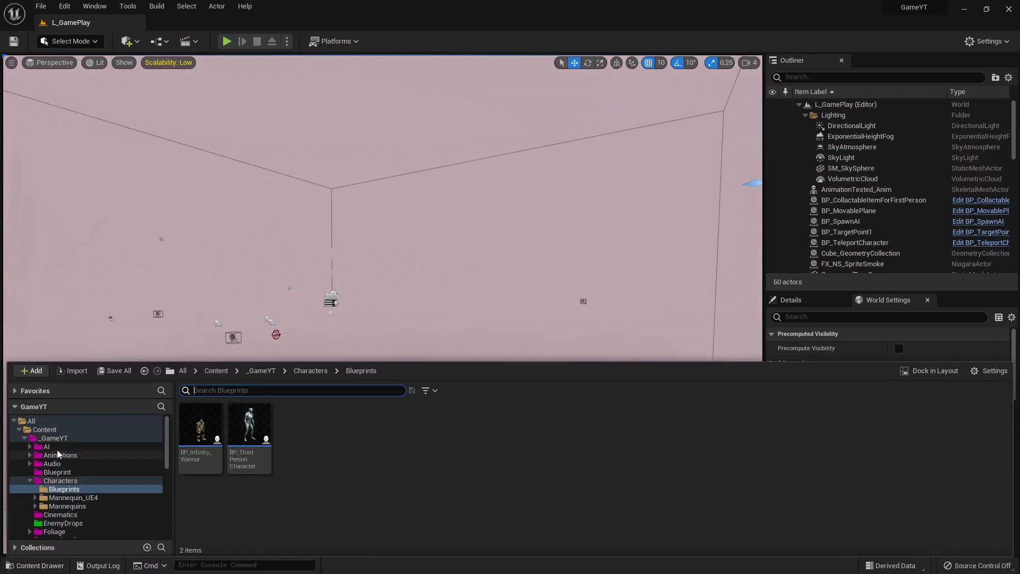
pyautogui.click(52, 438)
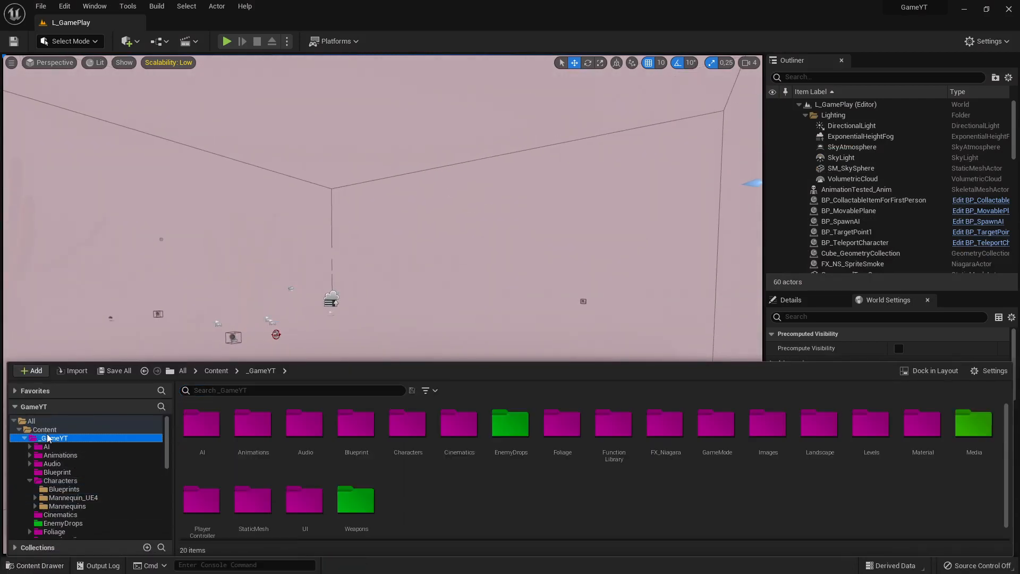
pyautogui.doubleClick(304, 438)
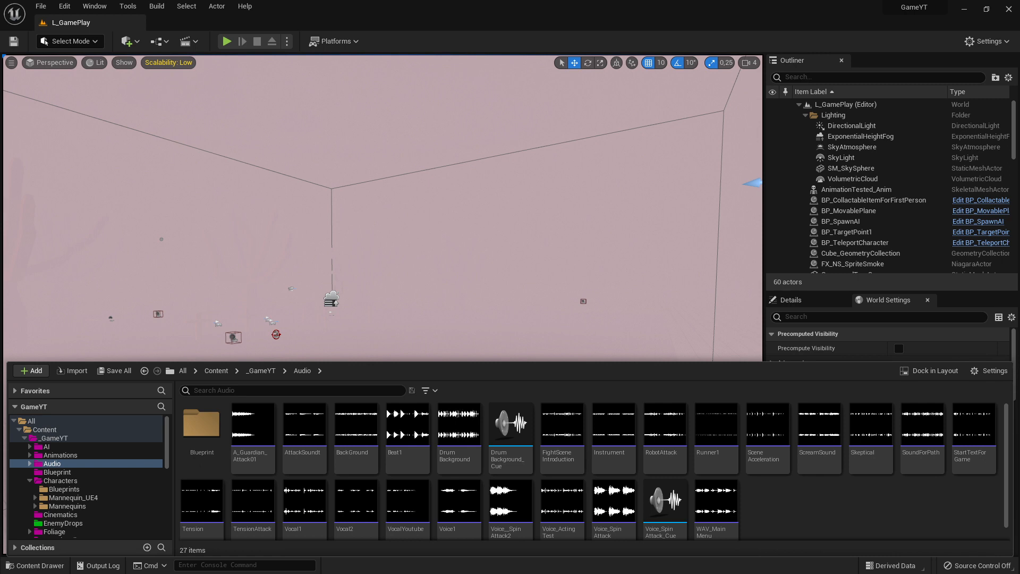
pyautogui.moveTo(639, 436); pyautogui.dragTo(802, 502)
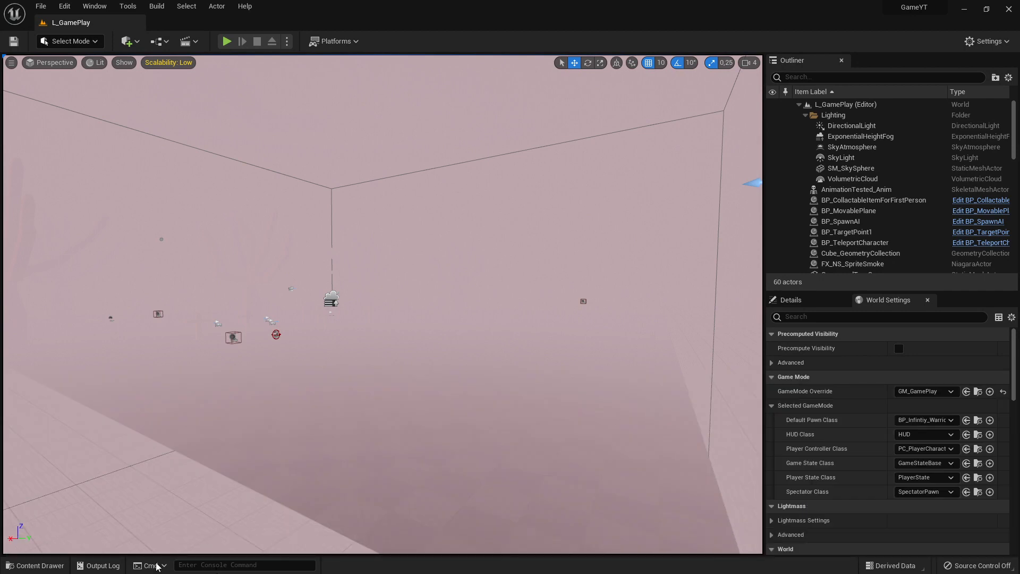
# Enable looping for the imported VocalStartTrack1_-_Track sound wave, save the asset and close its editor
pyautogui.click(30, 567)
pyautogui.moveTo(769, 502)
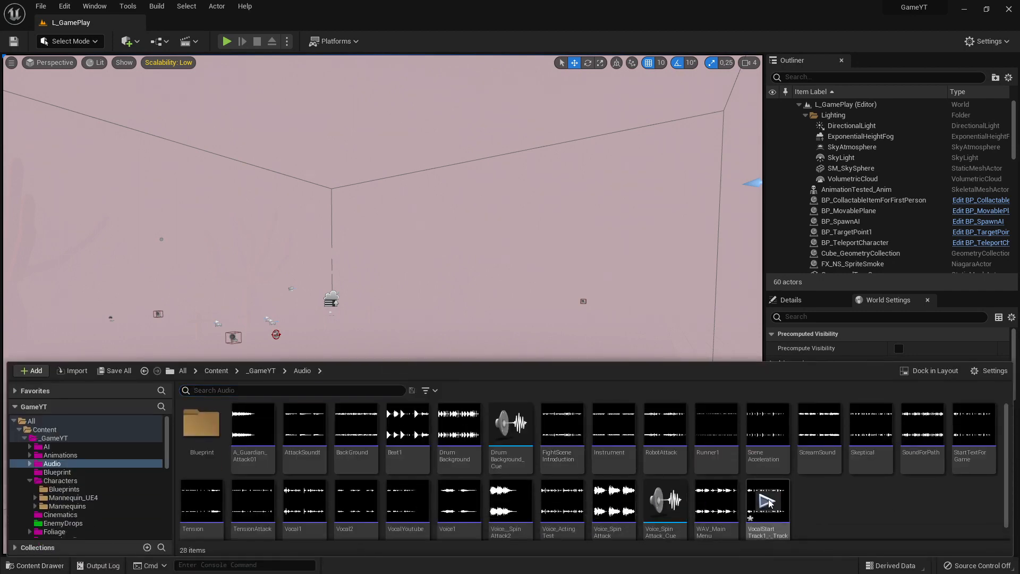
pyautogui.doubleClick(778, 528)
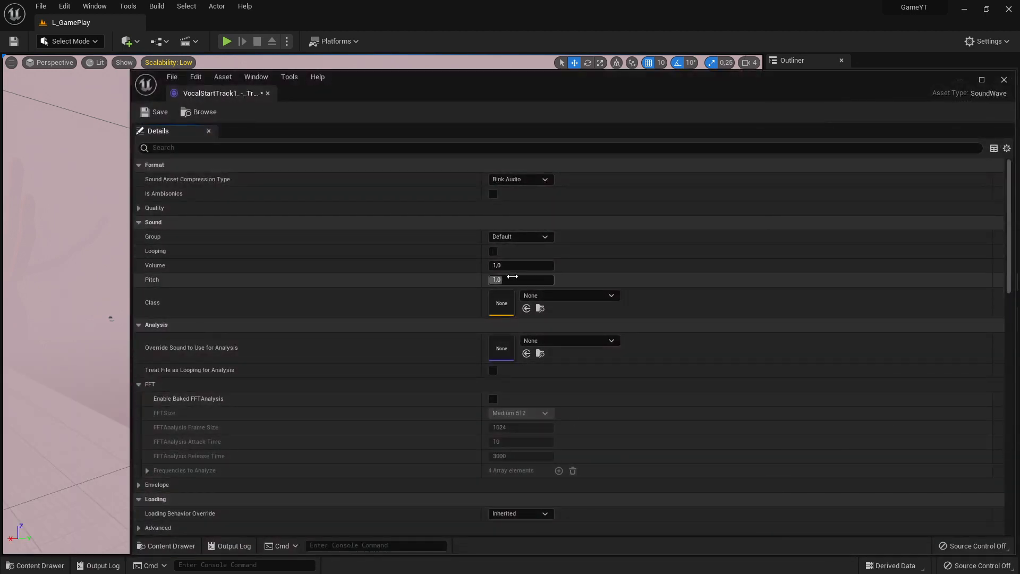
pyautogui.click(491, 253)
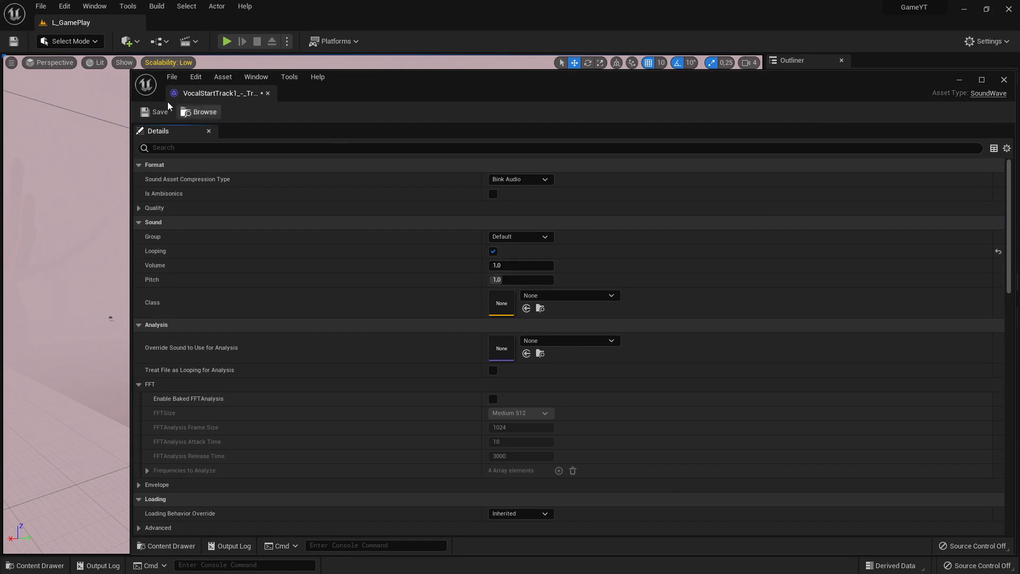
pyautogui.click(152, 112)
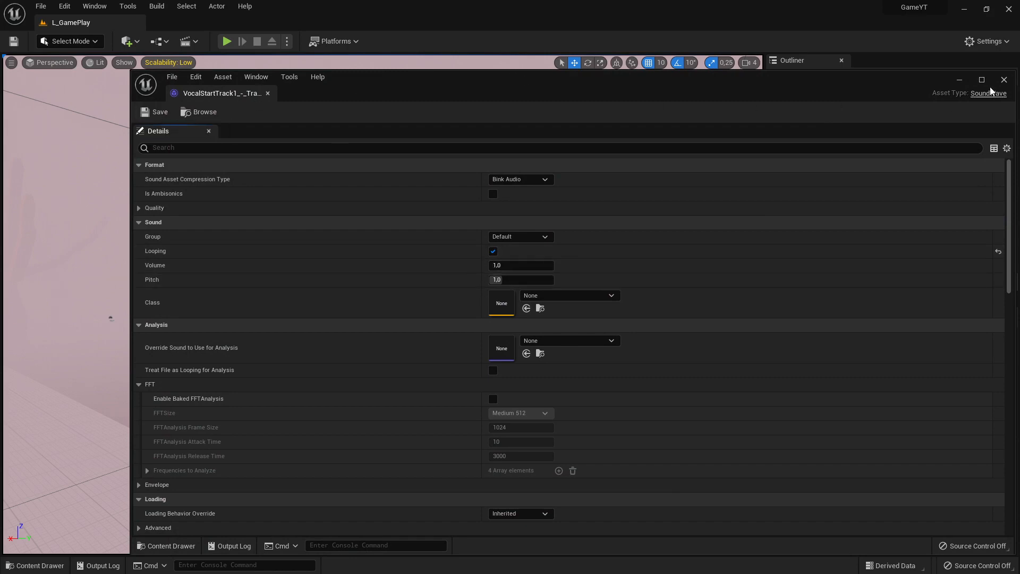
pyautogui.click(1004, 80)
# Preview the VocalStartTrack1_-_Track sound wave in the Audio folder
pyautogui.click(36, 564)
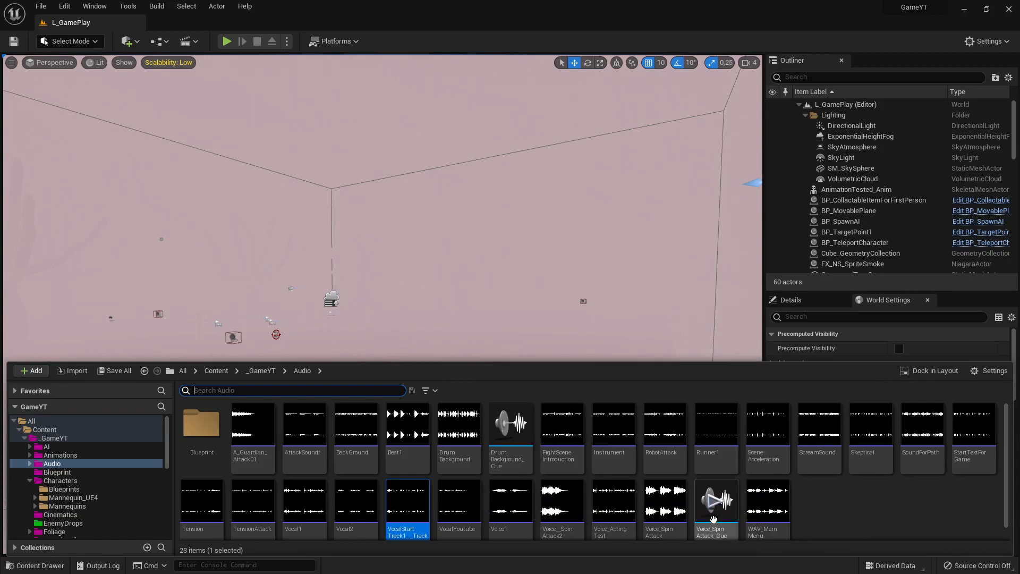
pyautogui.moveTo(504, 507)
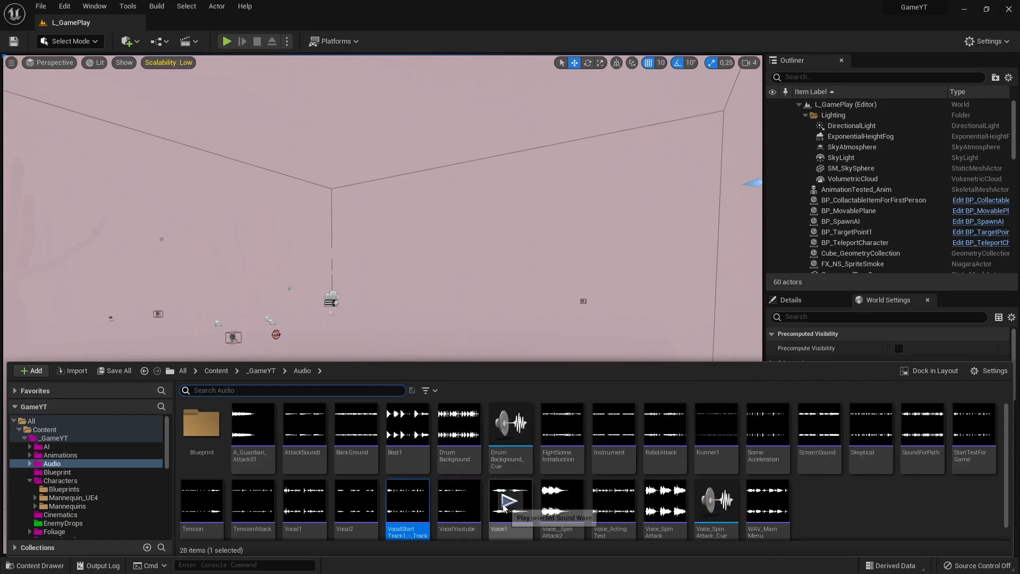
pyautogui.click(408, 503)
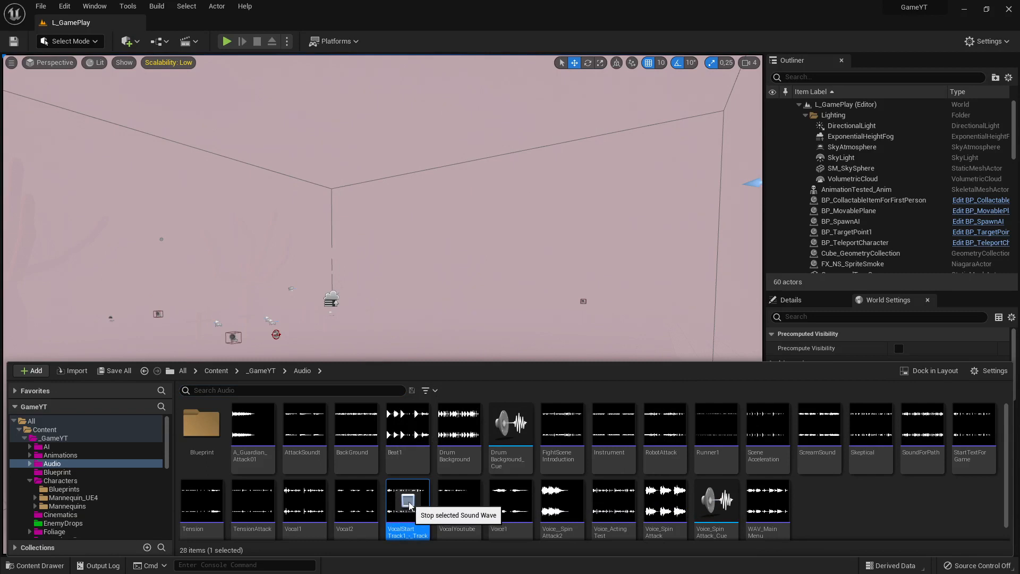
# Replay the looping VocalStartTrack1_-_Track sound wave briefly and stop its playback
pyautogui.click(410, 502)
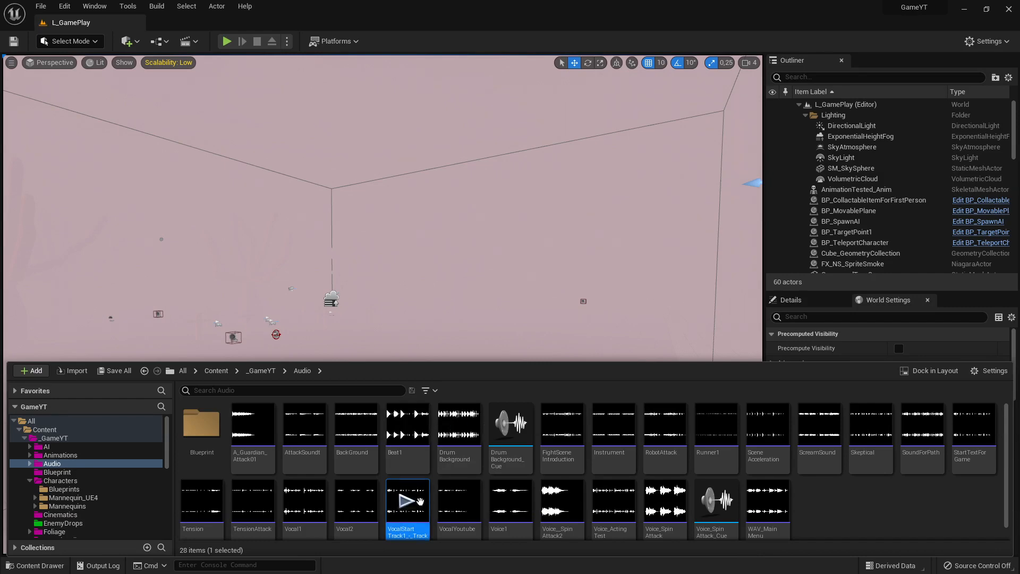
pyautogui.click(413, 508)
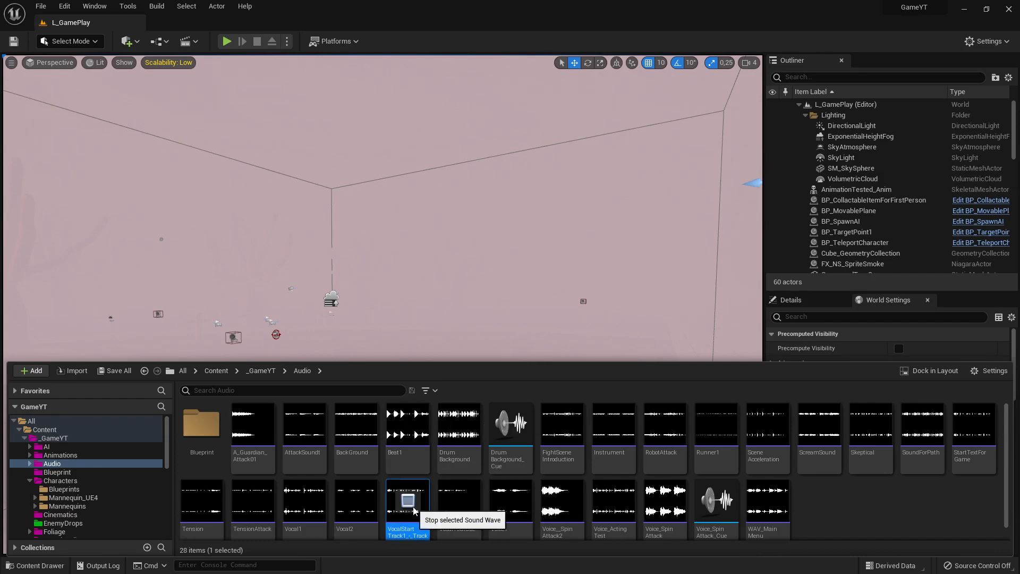
pyautogui.click(414, 511)
# Place the VocalStartTrack1_-_Track sound wave from the Audio folder into the L_GamePlay level as an ambient sound
pyautogui.moveTo(458, 268); pyautogui.dragTo(97, 501)
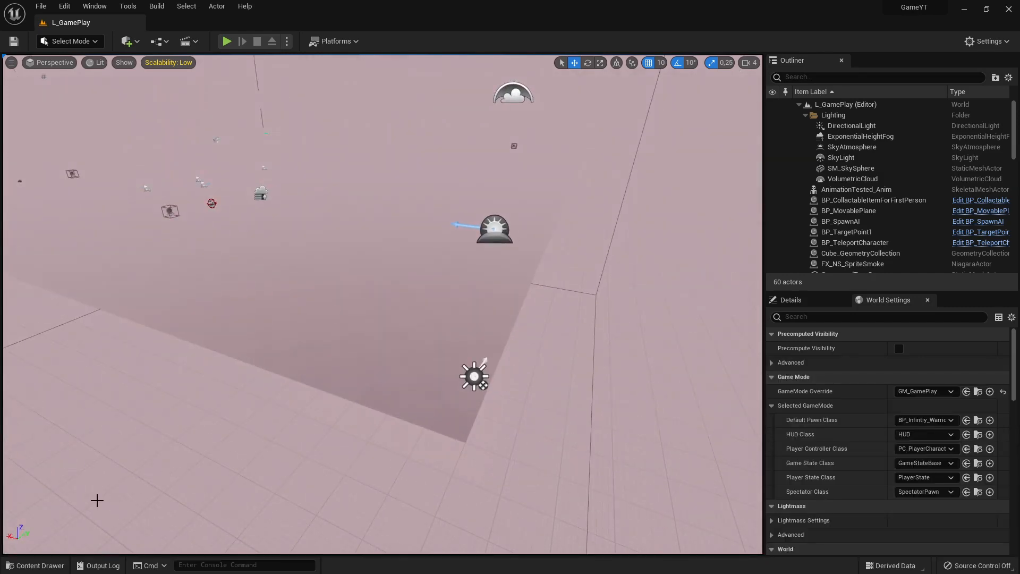
pyautogui.click(35, 566)
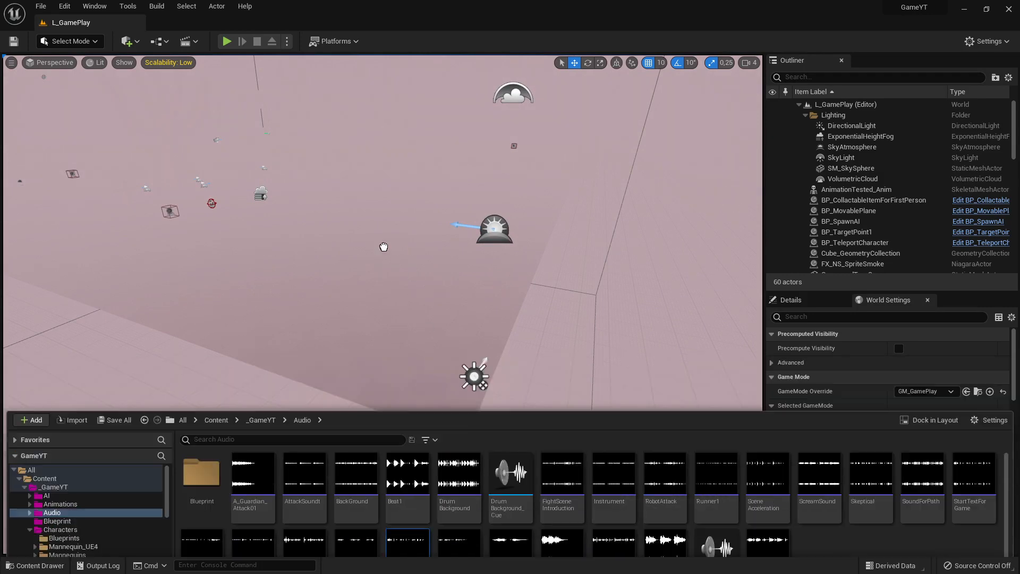
pyautogui.moveTo(384, 247); pyautogui.dragTo(400, 351)
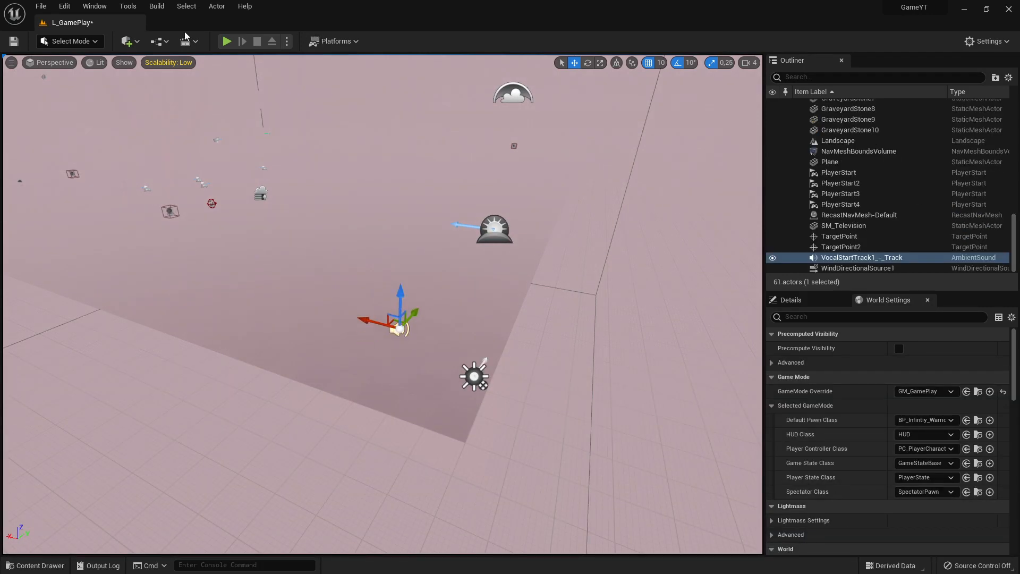
# Play-test the L_GamePlay level with the placed voice sound, move the character briefly, and stop the session
pyautogui.click(227, 41)
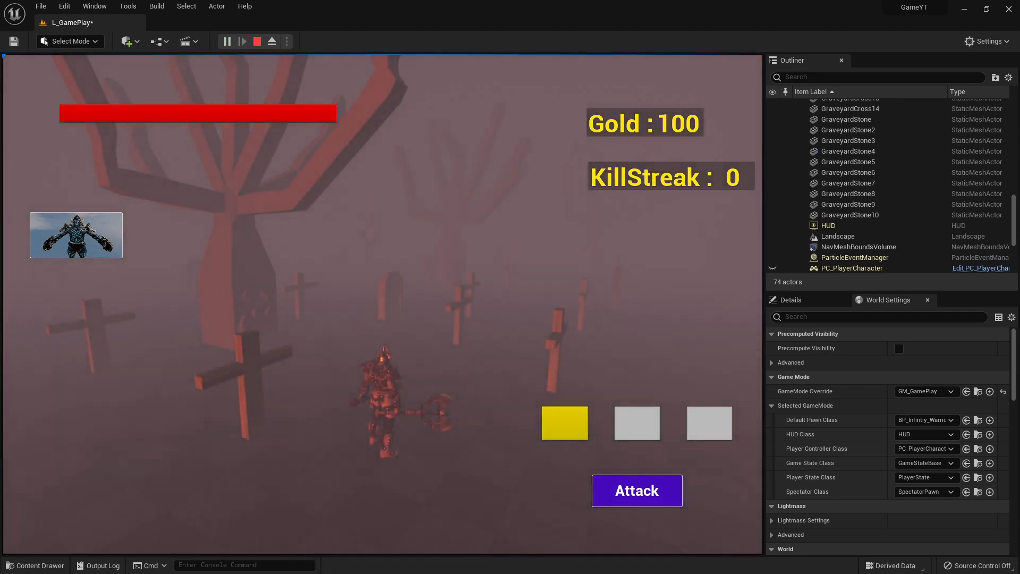
pyautogui.press('d')
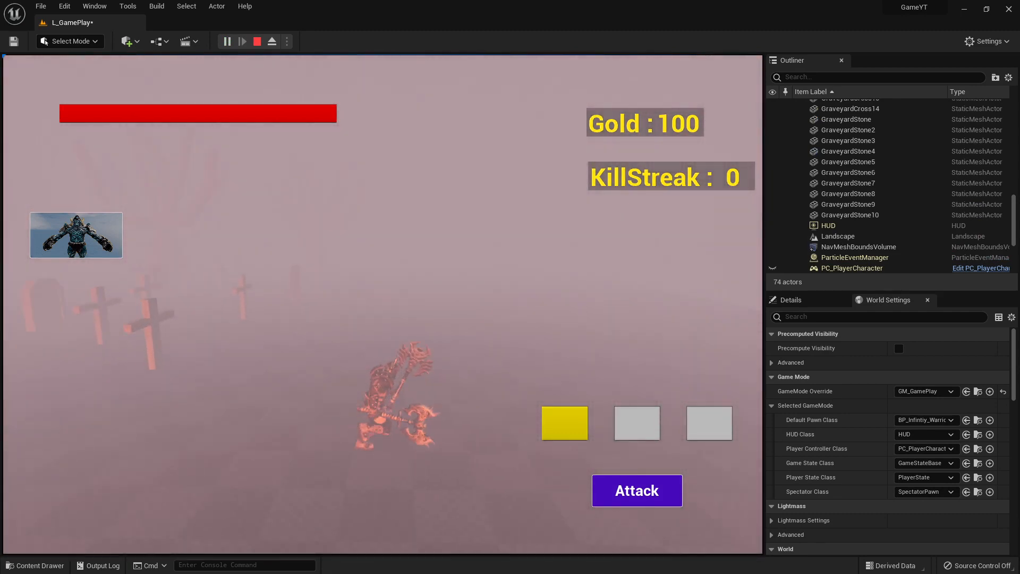
pyautogui.click(257, 42)
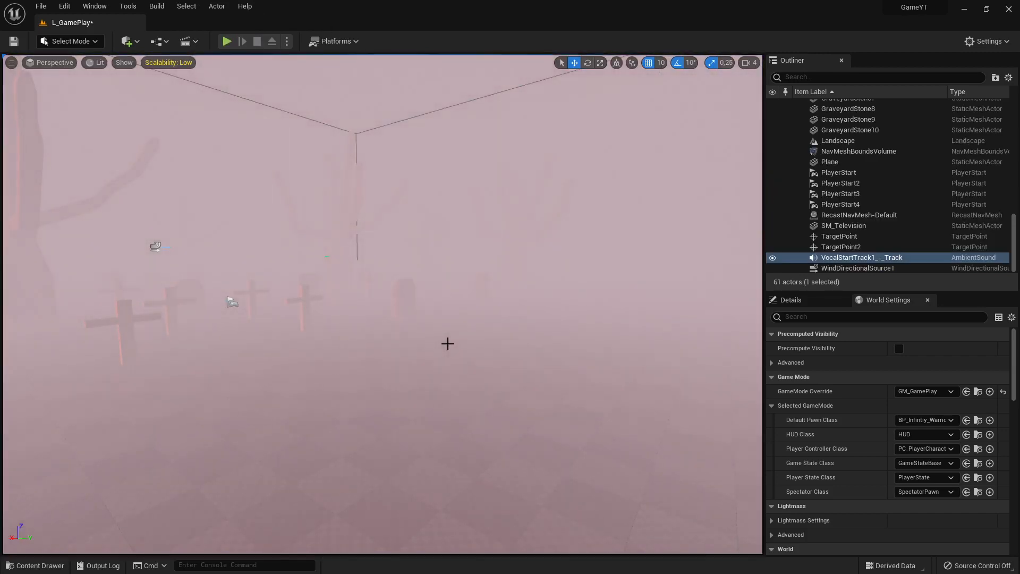
pyautogui.moveTo(449, 336)
pyautogui.mouseDown()
pyautogui.moveTo(395, 338)
pyautogui.moveTo(449, 335)
pyautogui.mouseUp()
pyautogui.moveTo(480, 402); pyautogui.dragTo(564, 399)
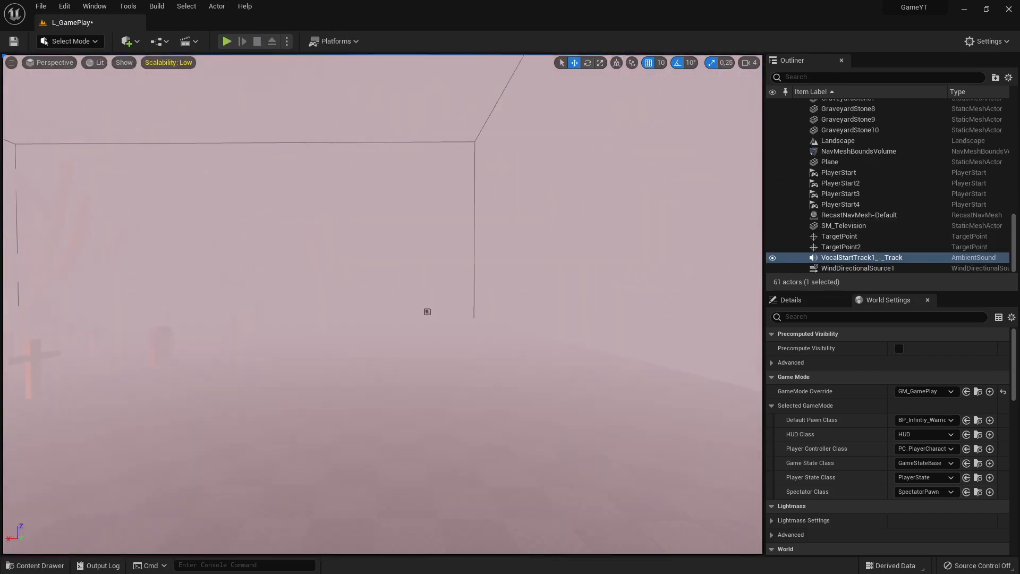
pyautogui.moveTo(479, 340); pyautogui.dragTo(405, 369)
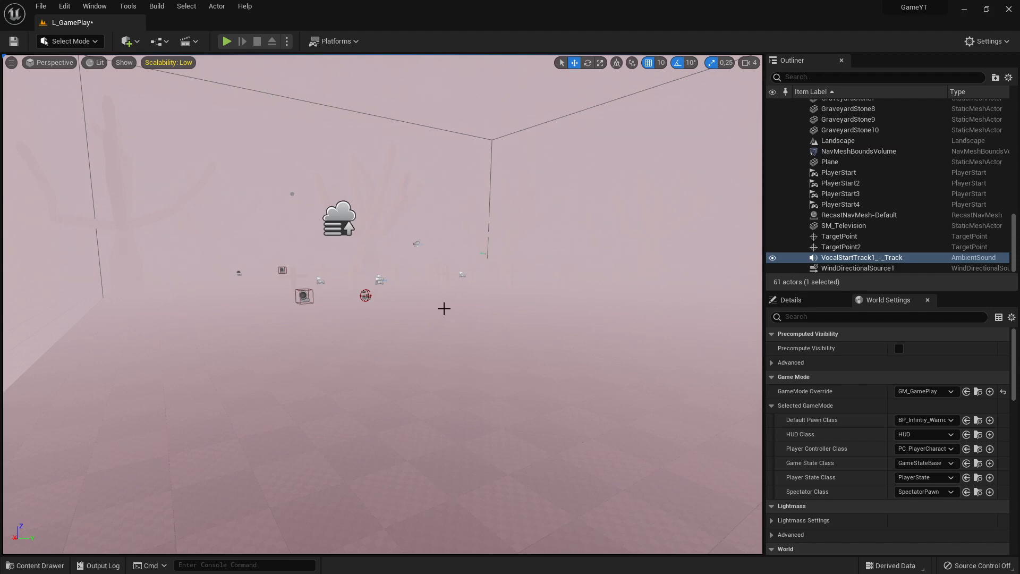
# Switch to the BandLab mix editor and listen to the StartTextForGame.wav clip from its start
pyautogui.hotkey('alt', 'Tab')
pyautogui.hotkey('alt', 'Tab')
pyautogui.hotkey('alt', 'Tab')
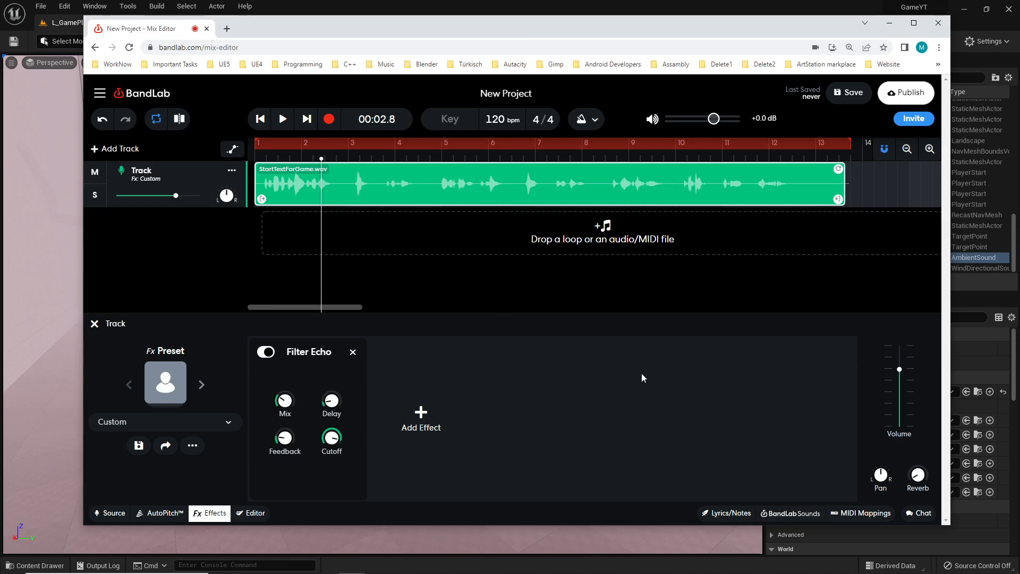
pyautogui.moveTo(321, 159); pyautogui.dragTo(251, 167)
pyautogui.click(304, 279)
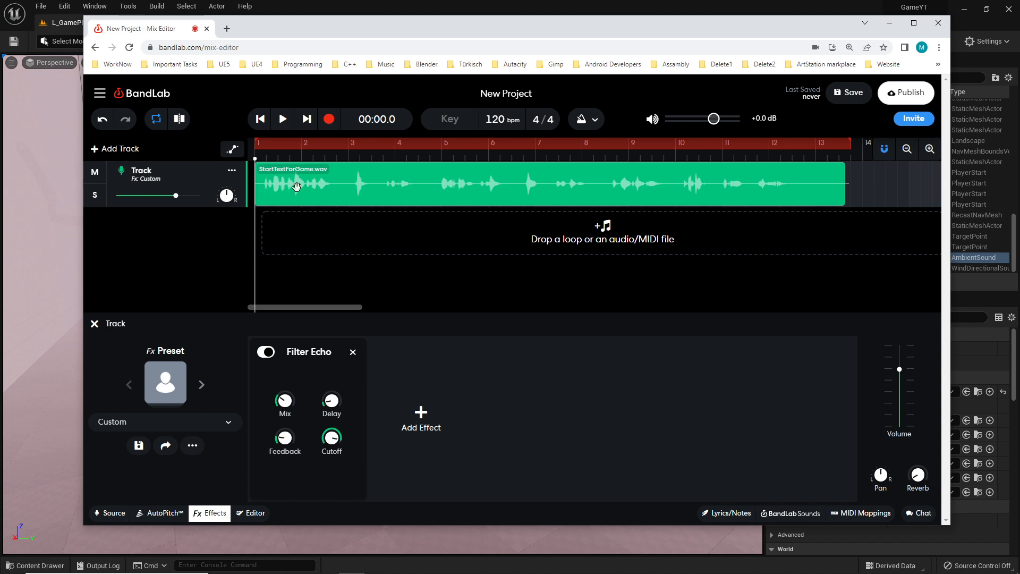
pyautogui.click(286, 126)
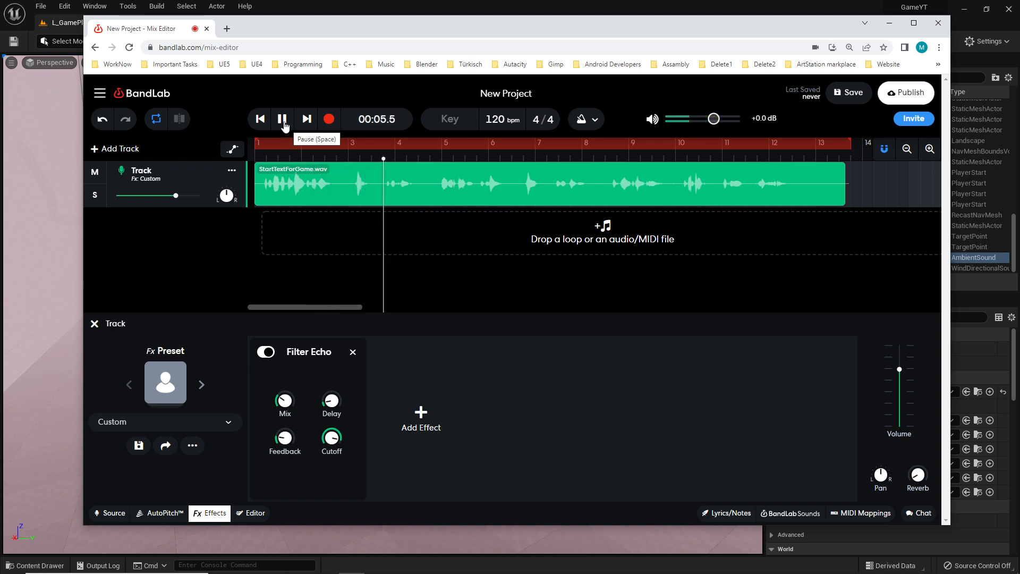
pyautogui.click(283, 121)
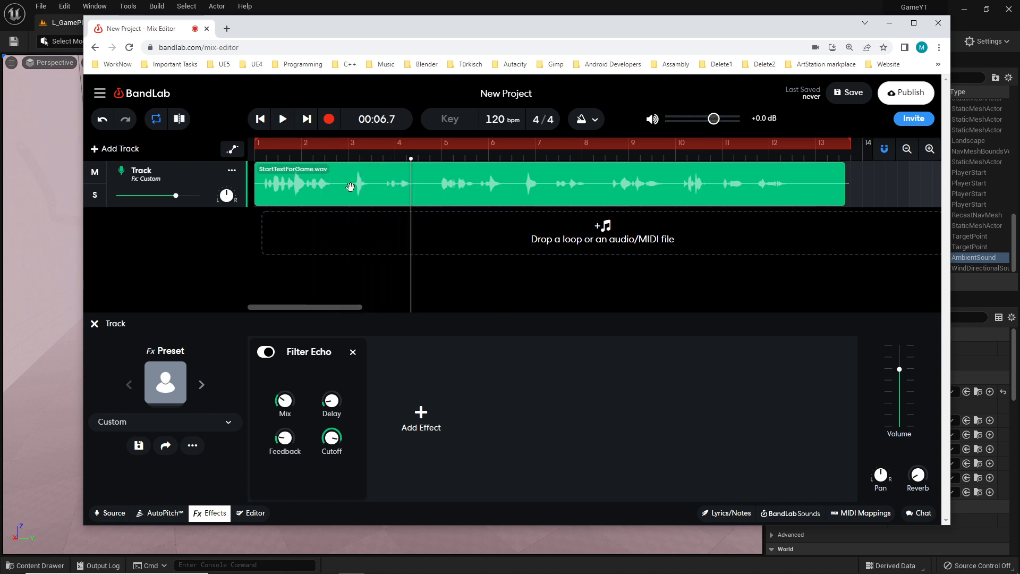
# Replay the opening of the voice clip from 00:00.0, then set the playhead to about 00:06.5
pyautogui.moveTo(411, 158); pyautogui.dragTo(340, 159)
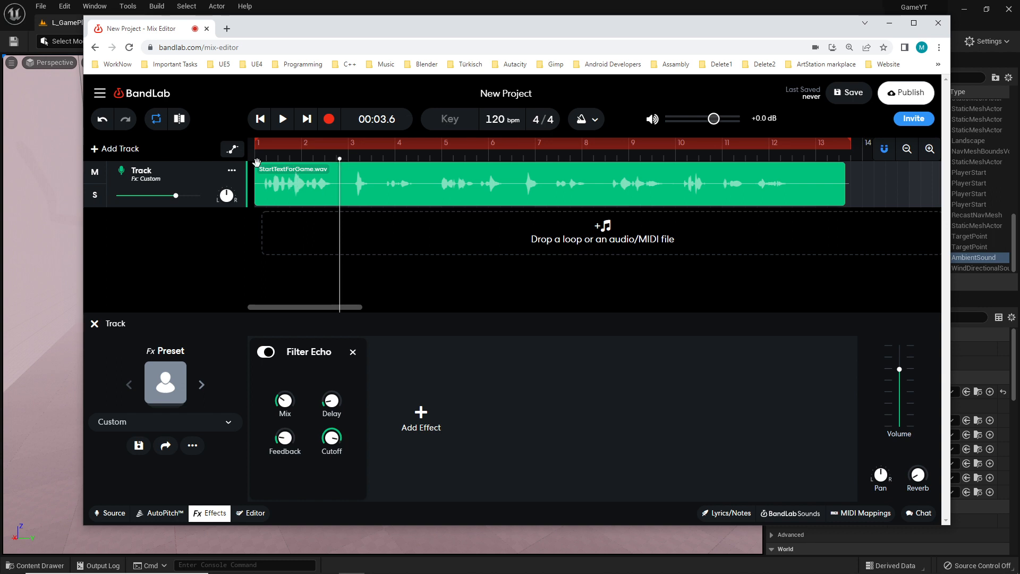
pyautogui.moveTo(339, 159)
pyautogui.mouseDown()
pyautogui.moveTo(277, 159)
pyautogui.moveTo(339, 165)
pyautogui.mouseUp()
pyautogui.moveTo(340, 165); pyautogui.dragTo(256, 171)
pyautogui.click(282, 119)
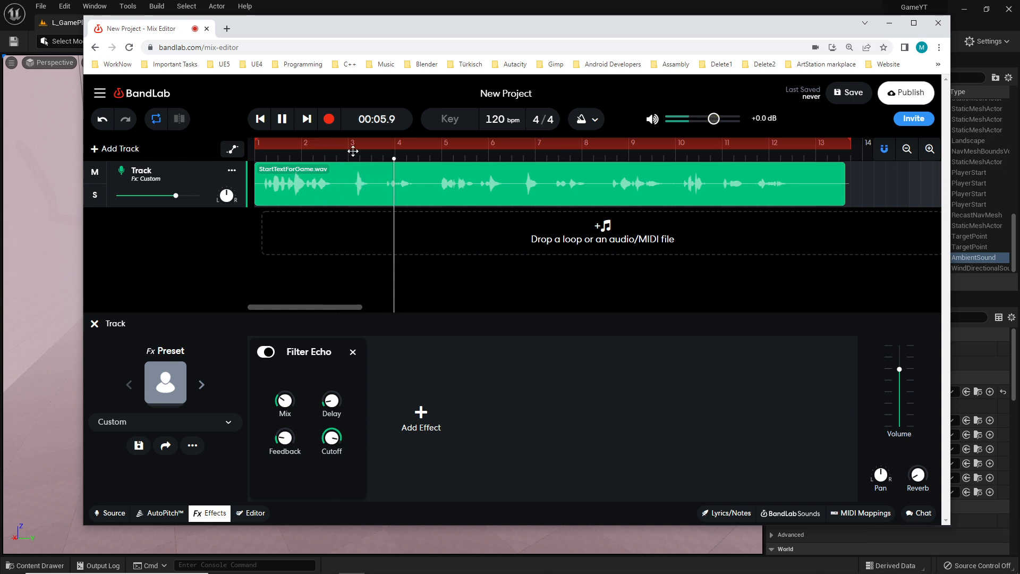
pyautogui.press('space')
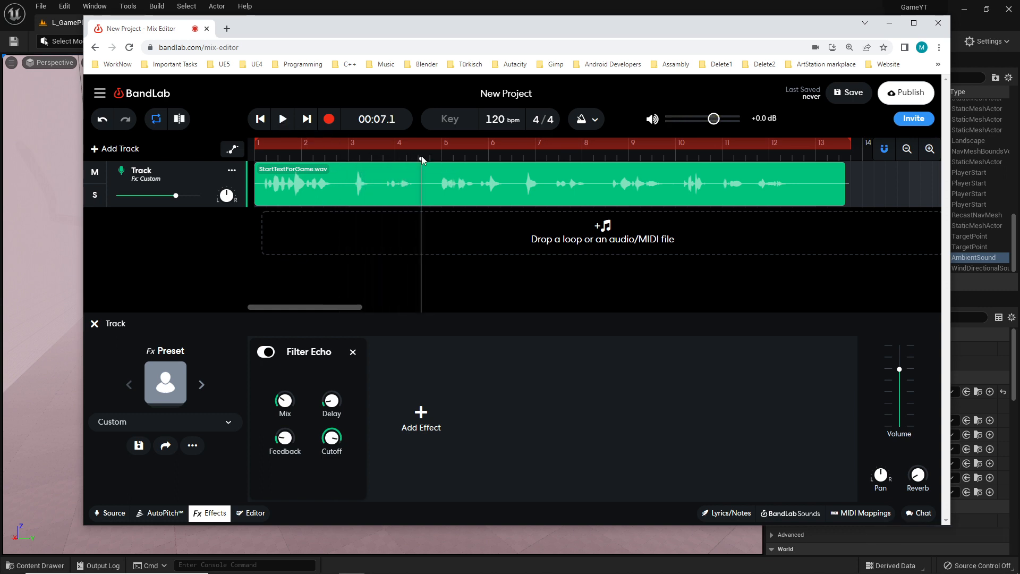
pyautogui.moveTo(422, 159)
pyautogui.mouseDown()
pyautogui.moveTo(353, 159)
pyautogui.moveTo(408, 159)
pyautogui.mouseUp()
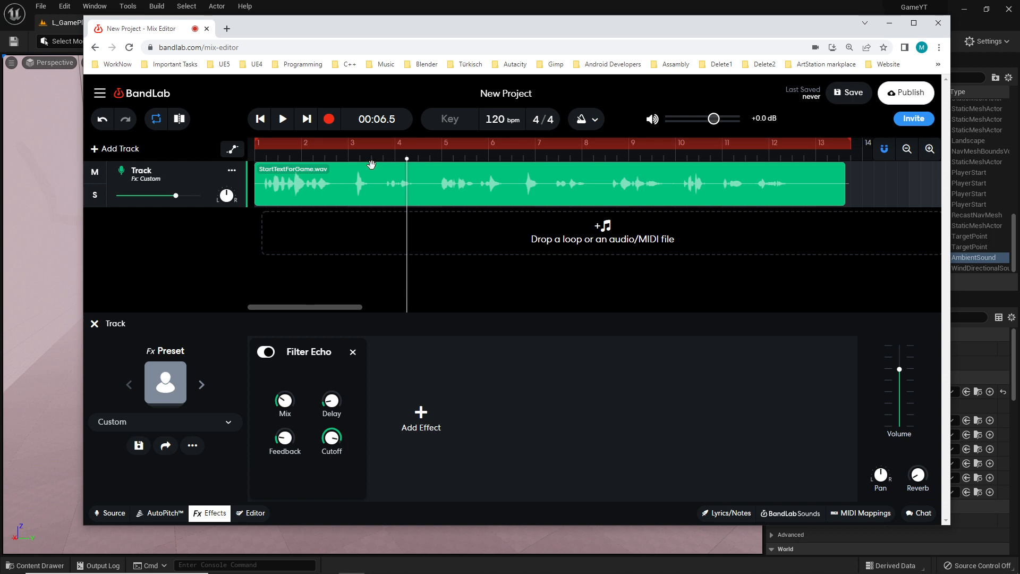
pyautogui.click(889, 22)
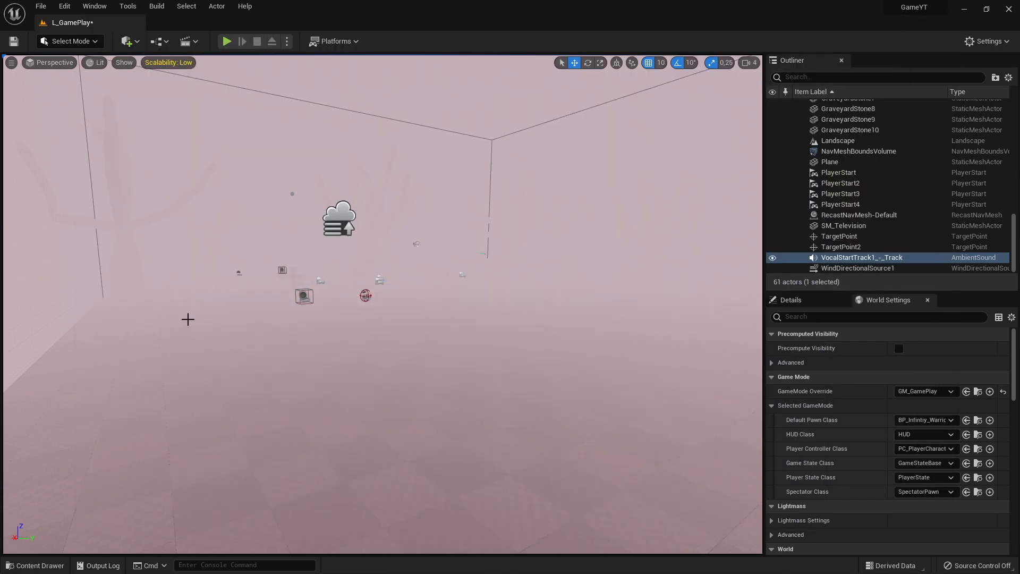
pyautogui.hotkey('alt', 'Tab')
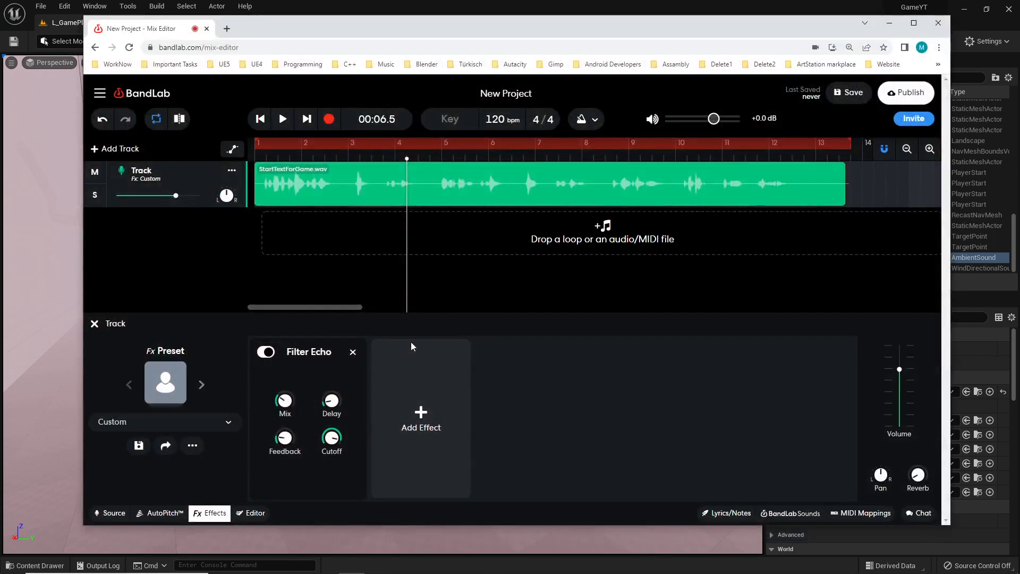
pyautogui.moveTo(407, 160); pyautogui.dragTo(410, 159)
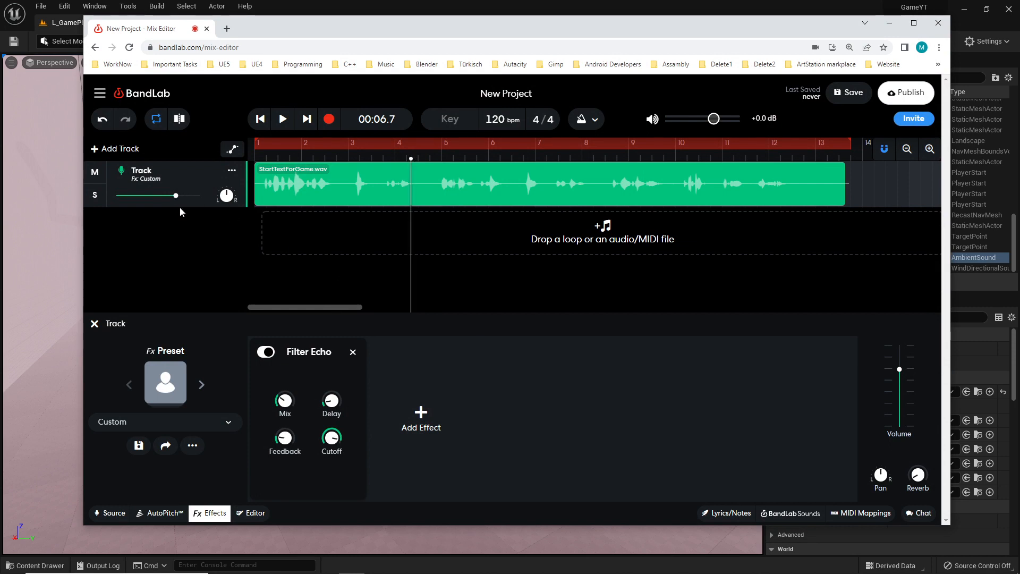
pyautogui.click(106, 152)
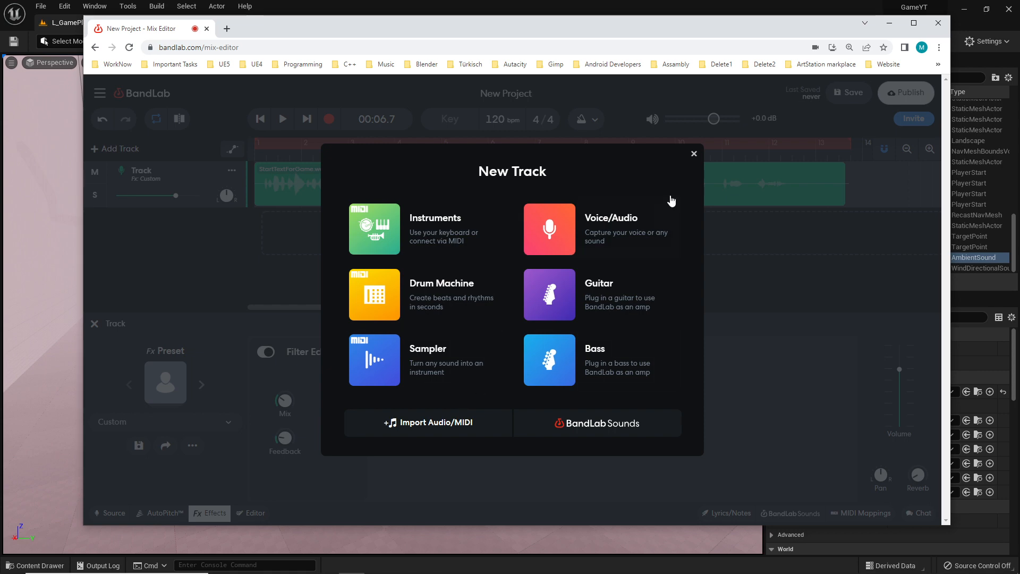
pyautogui.click(695, 154)
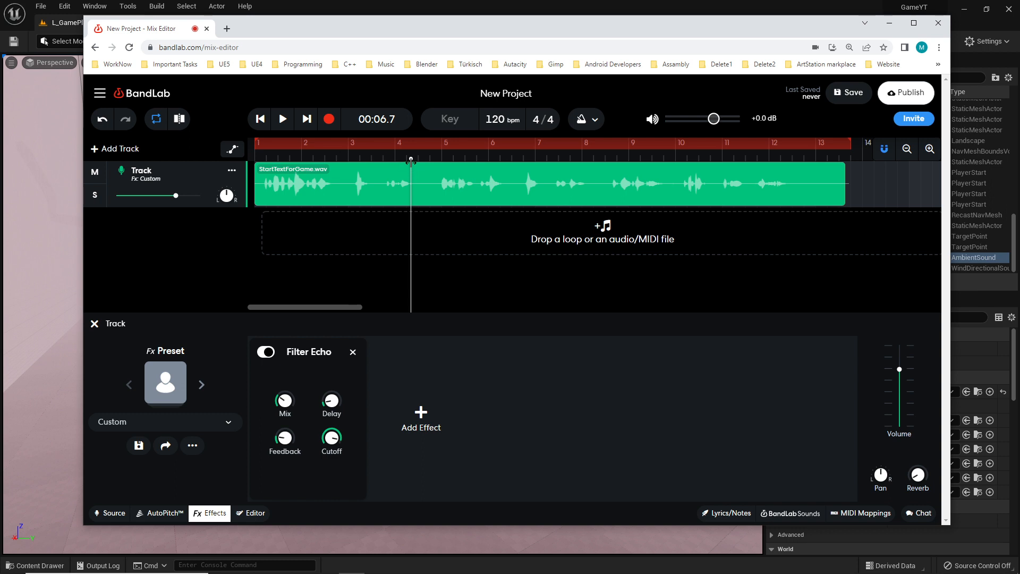
# Listen to the middle of the voice clip from about bar 5, and replay the passage from about bar 7
pyautogui.moveTo(411, 161); pyautogui.dragTo(450, 162)
pyautogui.click(283, 119)
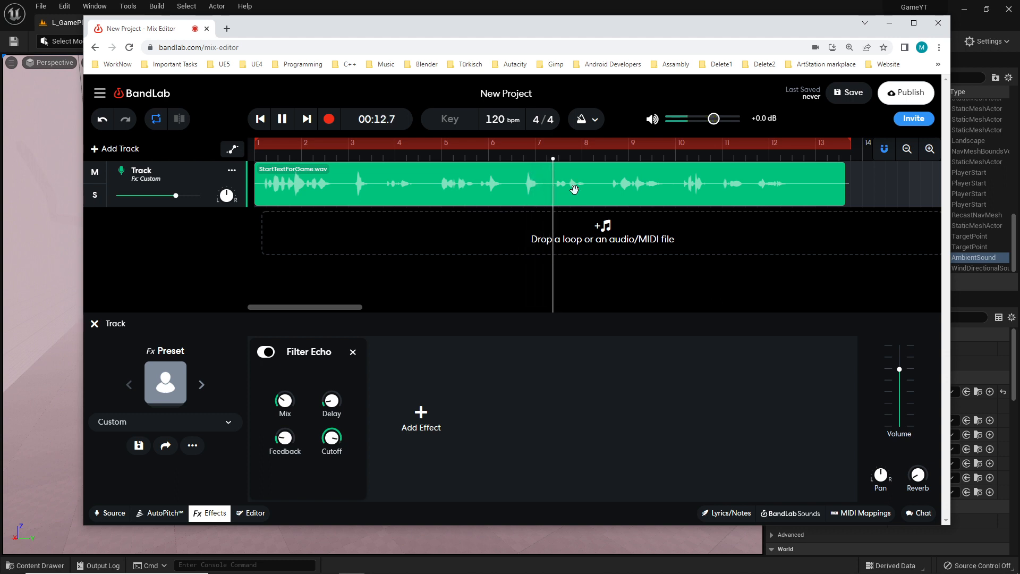
pyautogui.press('space')
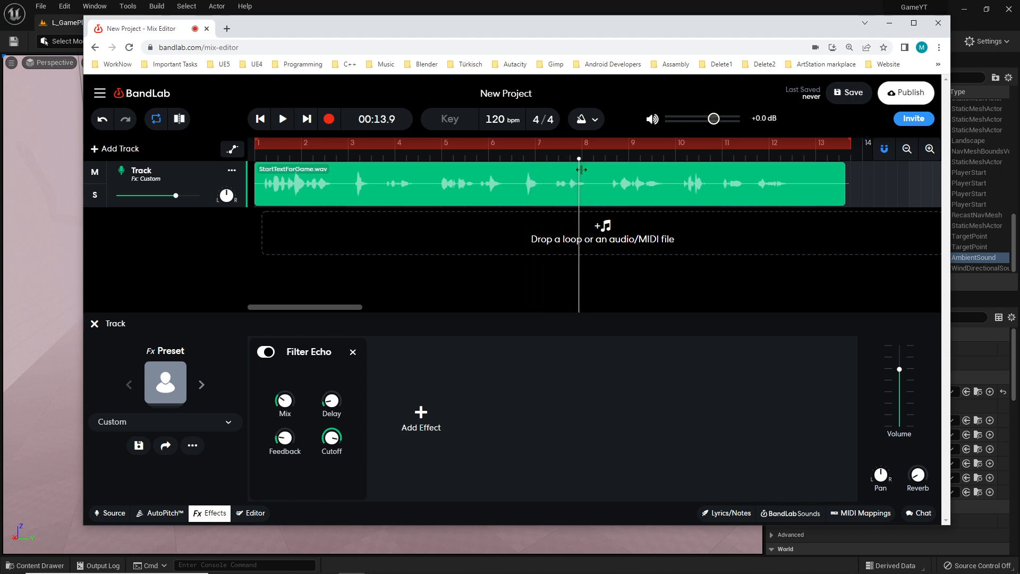
pyautogui.click(535, 172)
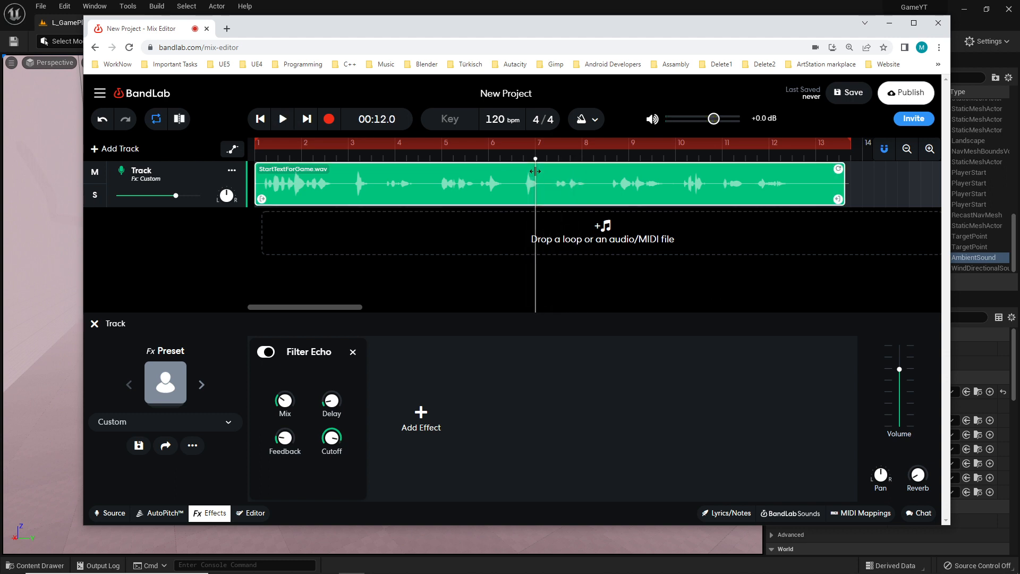
pyautogui.click(531, 171)
pyautogui.click(283, 119)
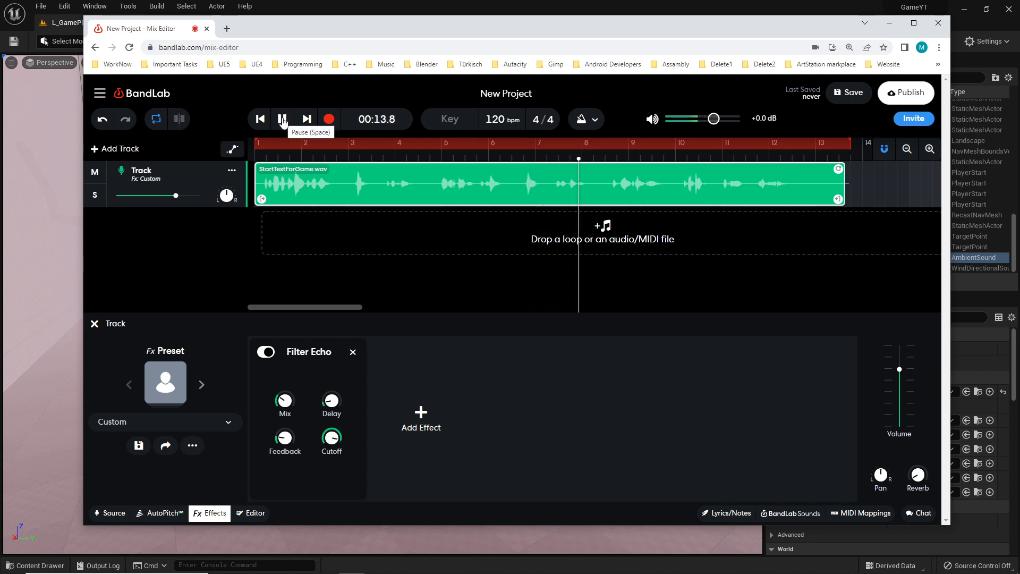
pyautogui.click(283, 120)
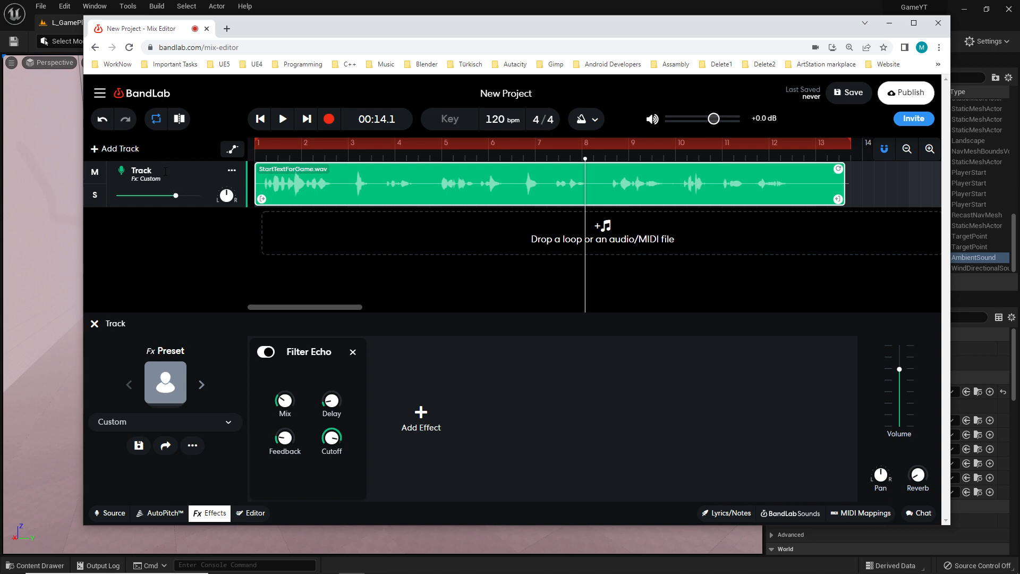
# Add a new Instruments track to the project and return the playhead to 00:00.0
pyautogui.click(120, 154)
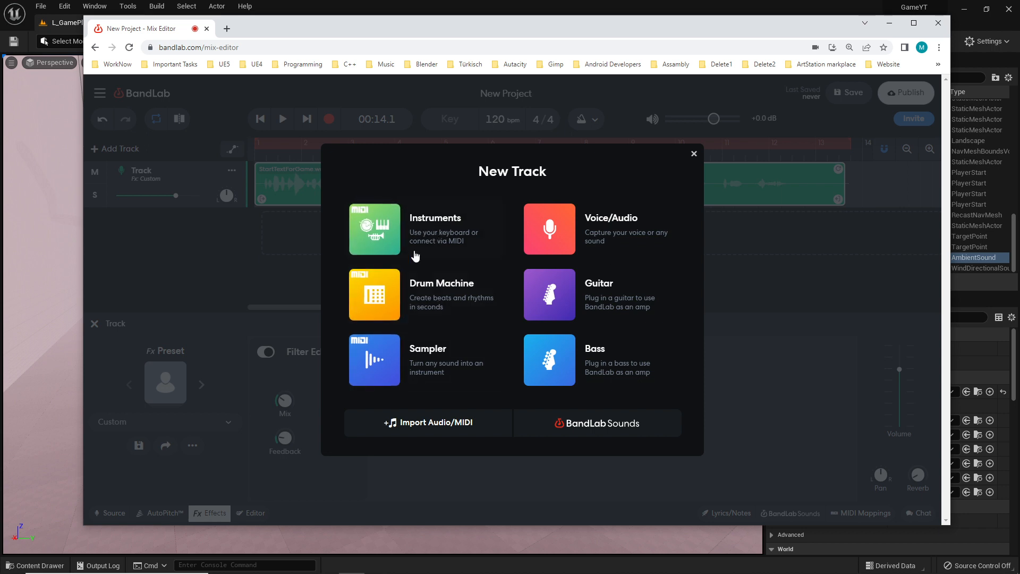
pyautogui.click(416, 228)
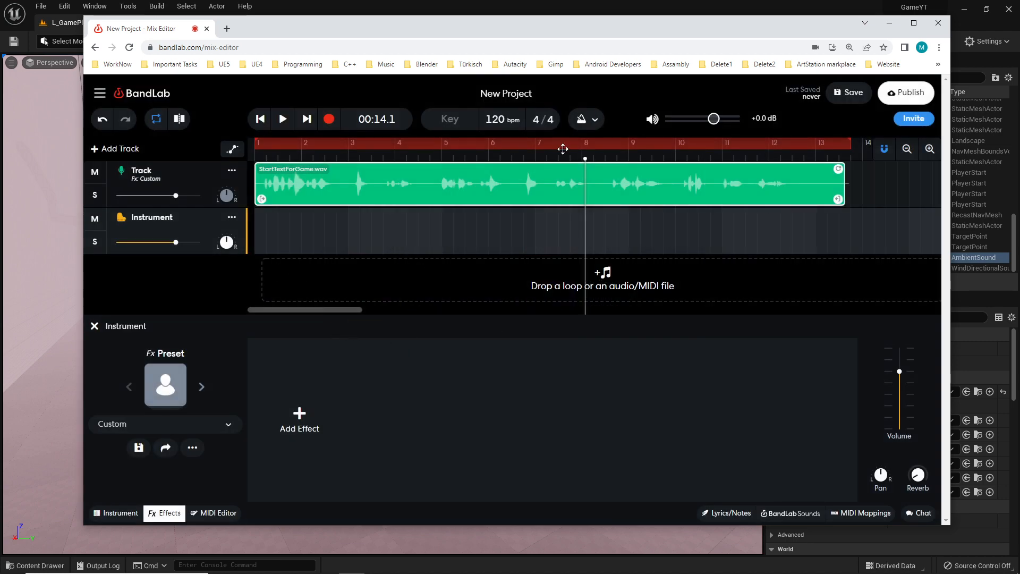
pyautogui.moveTo(585, 158); pyautogui.dragTo(255, 158)
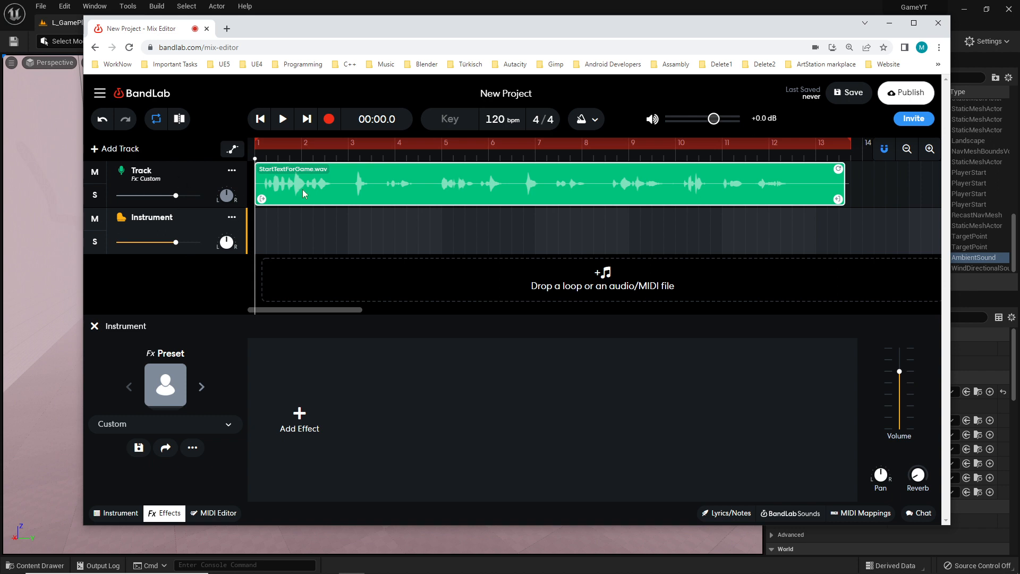
# Mute the voice track and make a brief test recording on the Instrument track
pyautogui.click(95, 171)
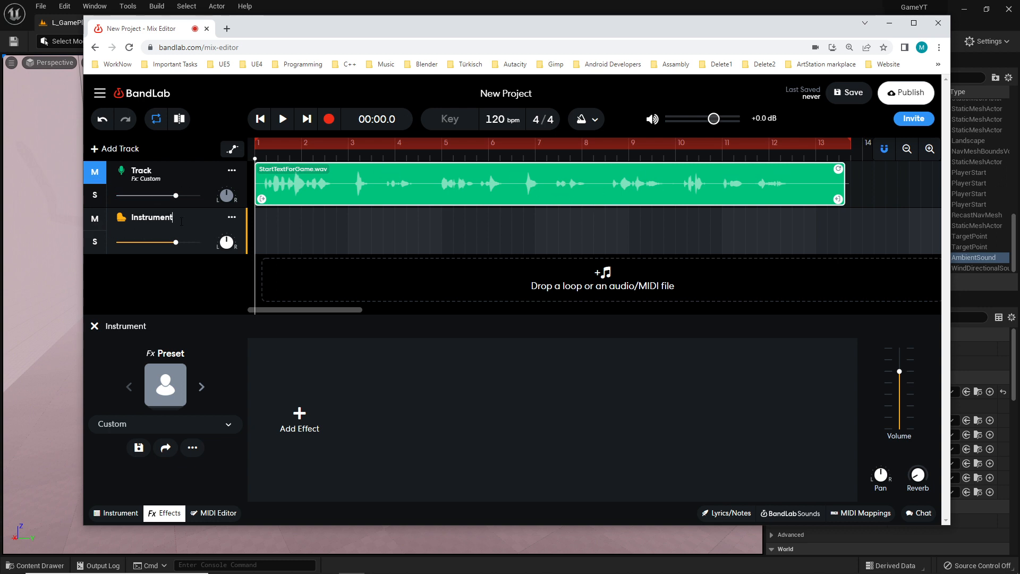
pyautogui.click(96, 243)
pyautogui.click(96, 244)
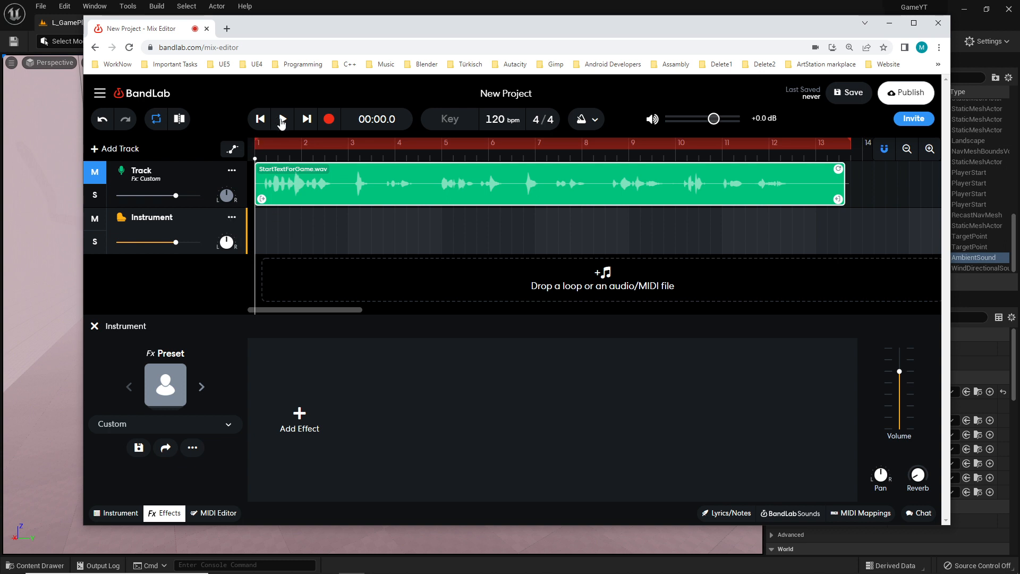
pyautogui.click(328, 120)
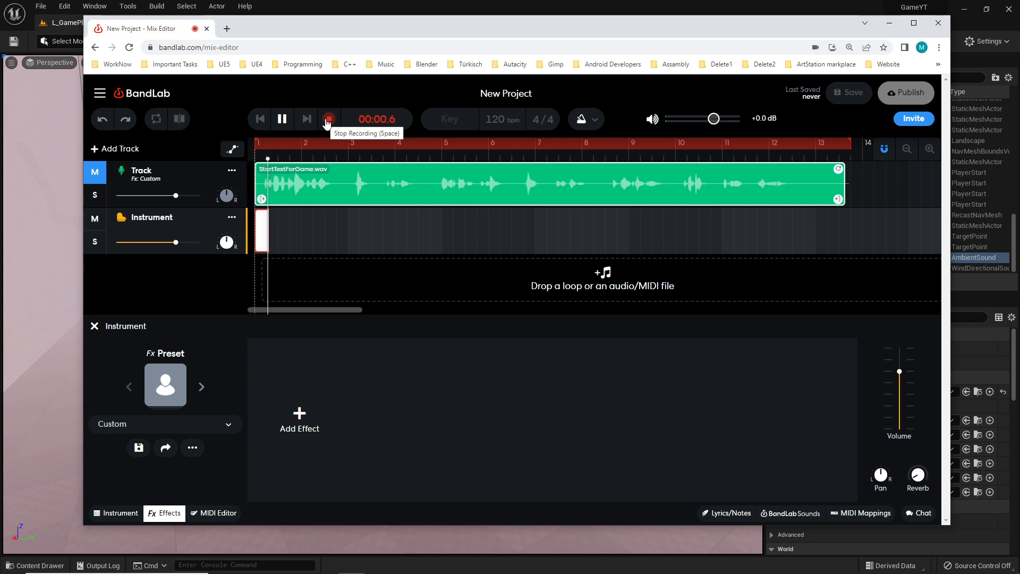
pyautogui.click(328, 120)
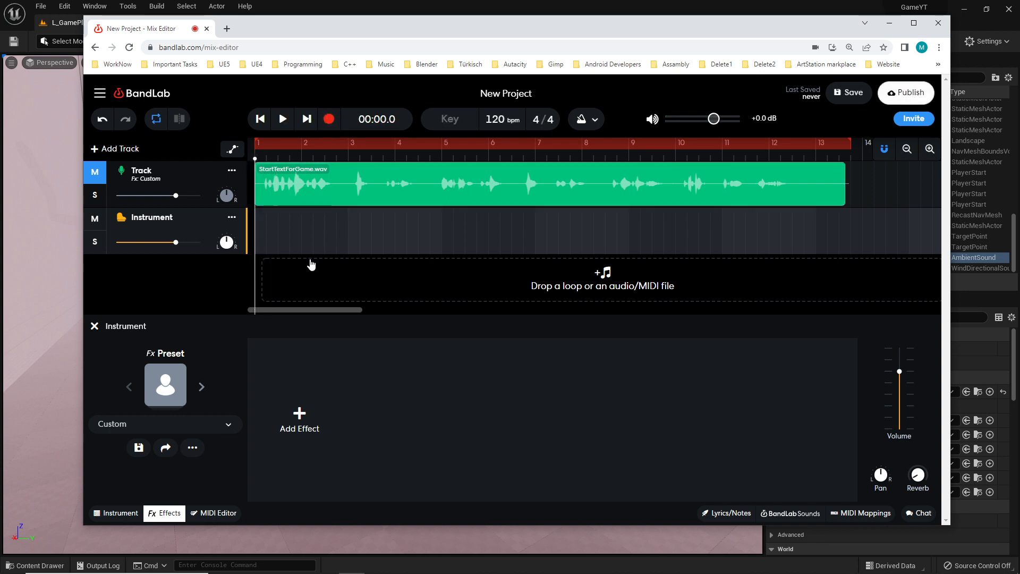
# Unmute the voice track, replay its opening from 00:00.0, and return the playhead to the start
pyautogui.click(283, 119)
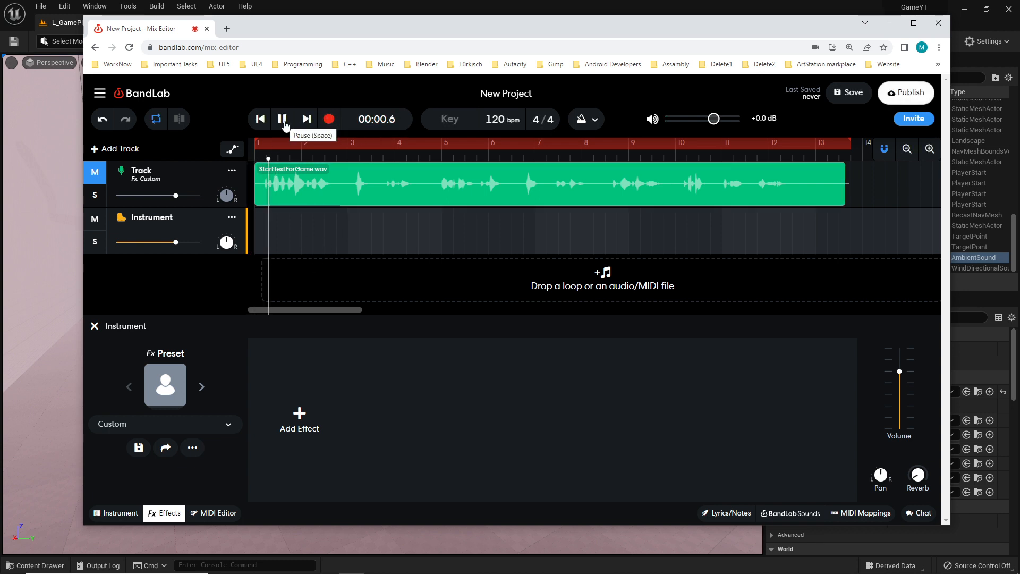
pyautogui.click(283, 120)
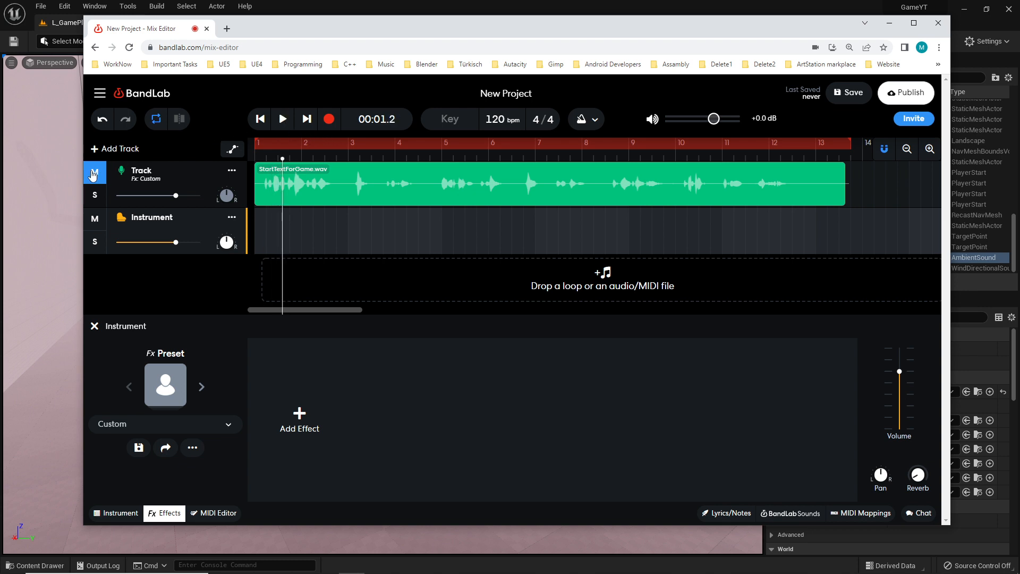
pyautogui.click(260, 119)
pyautogui.click(282, 119)
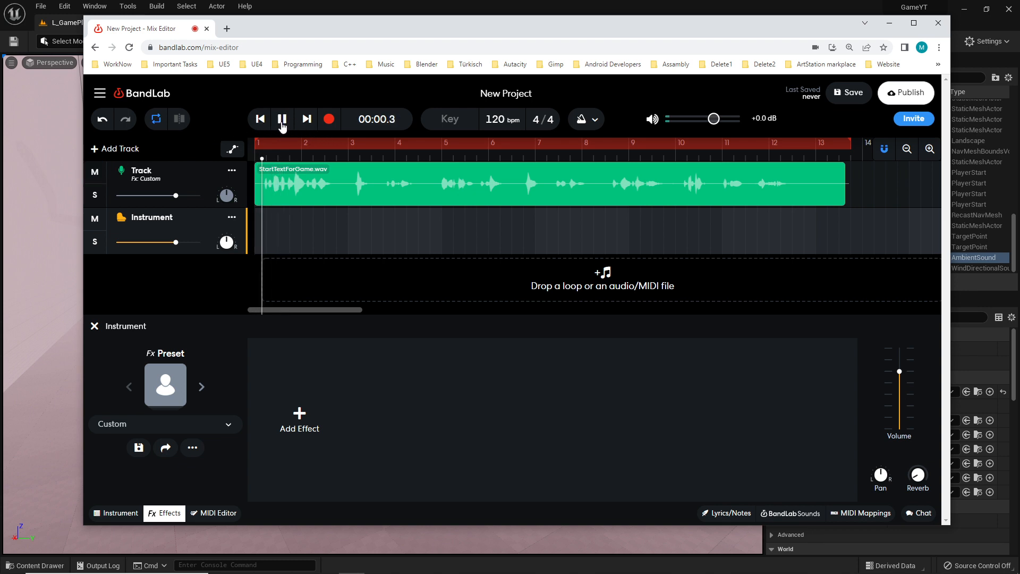
pyautogui.click(283, 119)
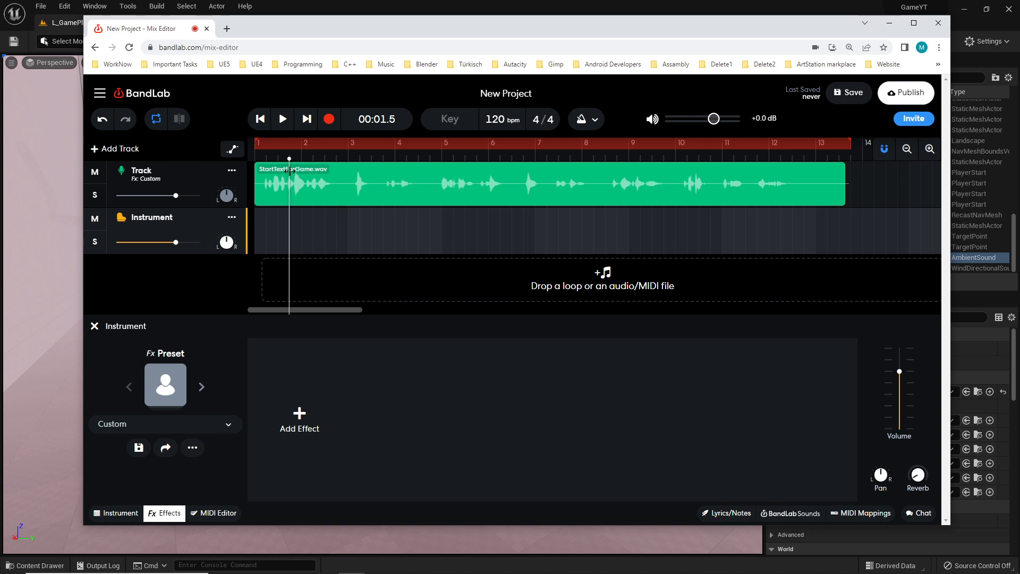
pyautogui.moveTo(290, 170); pyautogui.dragTo(219, 172)
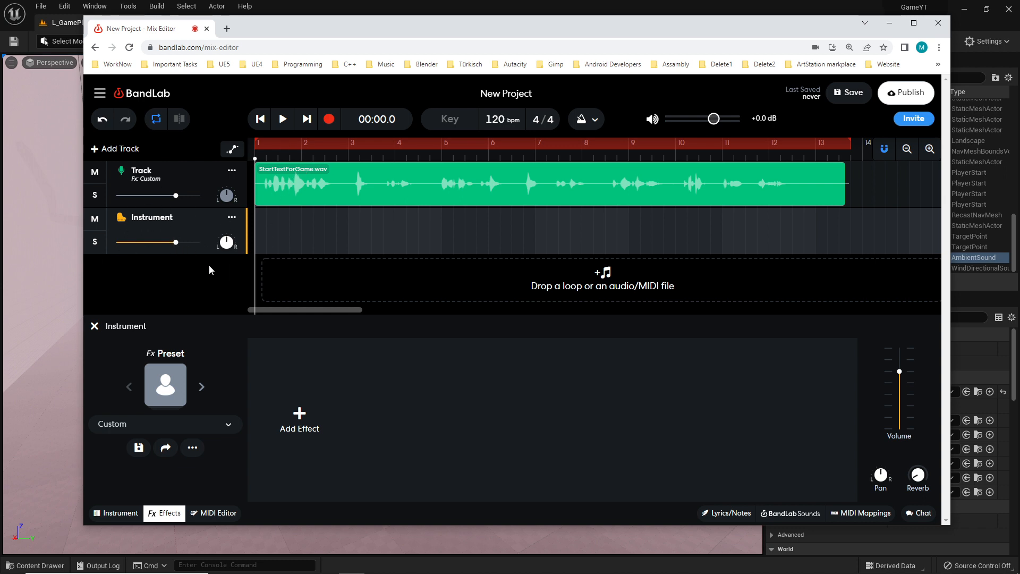
# Mute the voice track, set the playhead to 00:03.5, and compare the effects on the voice and Instrument tracks
pyautogui.click(94, 172)
pyautogui.click(335, 230)
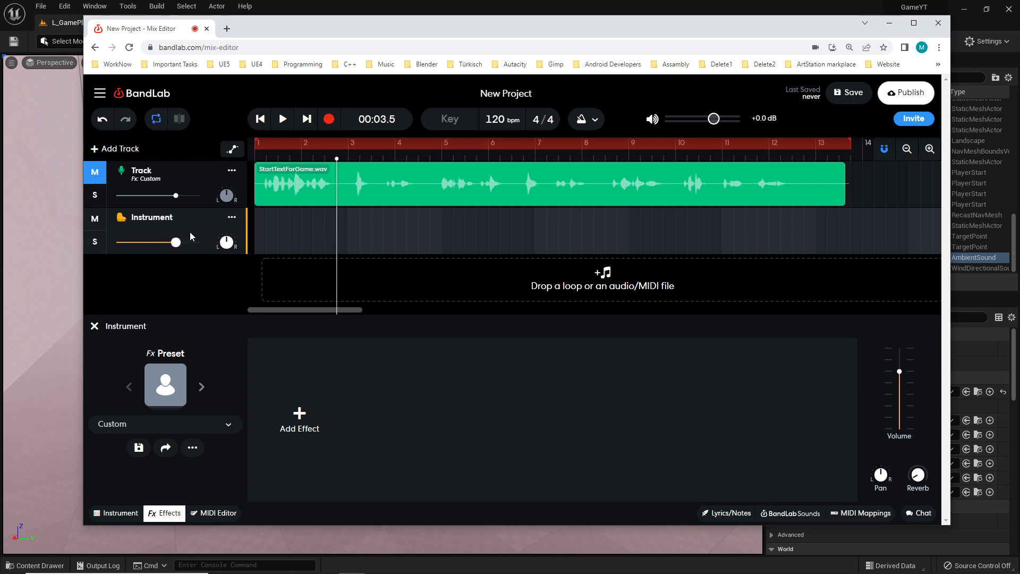
pyautogui.click(180, 174)
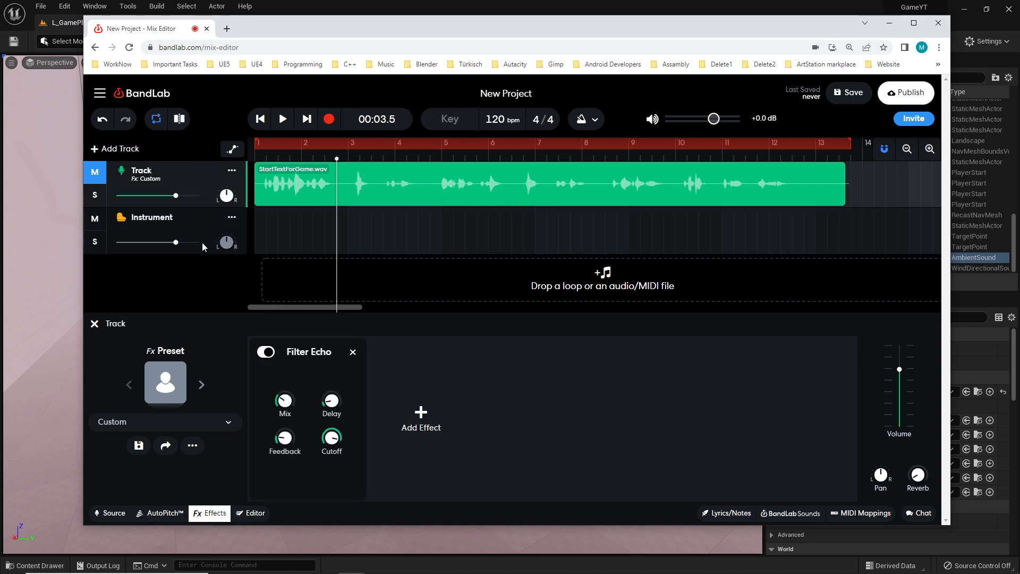
pyautogui.click(198, 225)
pyautogui.click(195, 173)
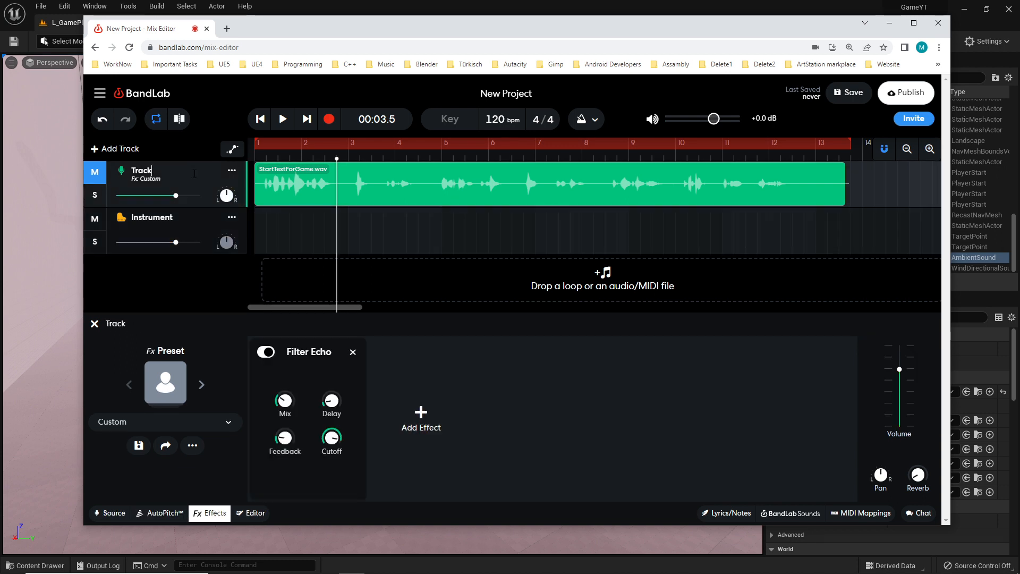
pyautogui.click(197, 229)
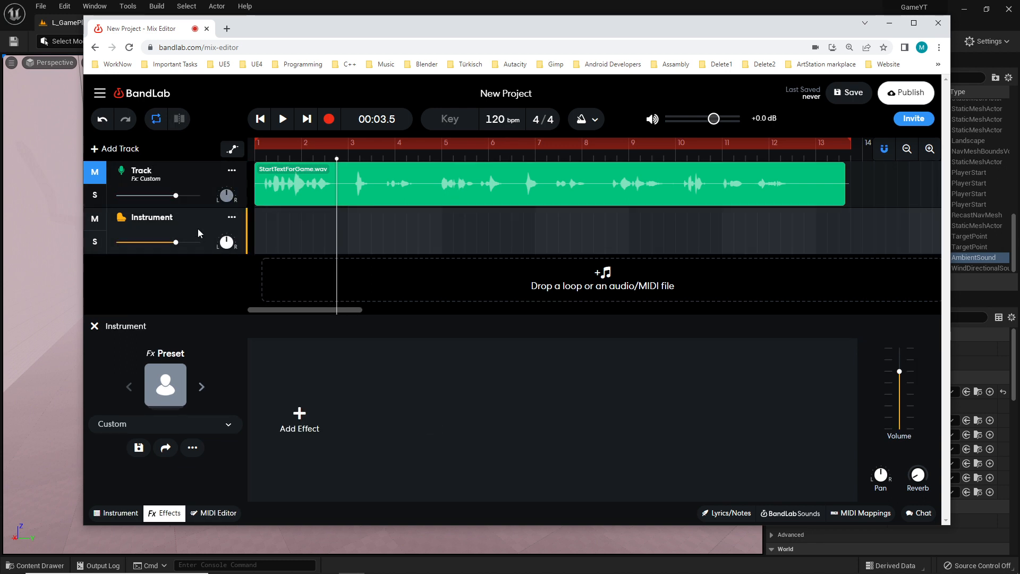
pyautogui.click(196, 184)
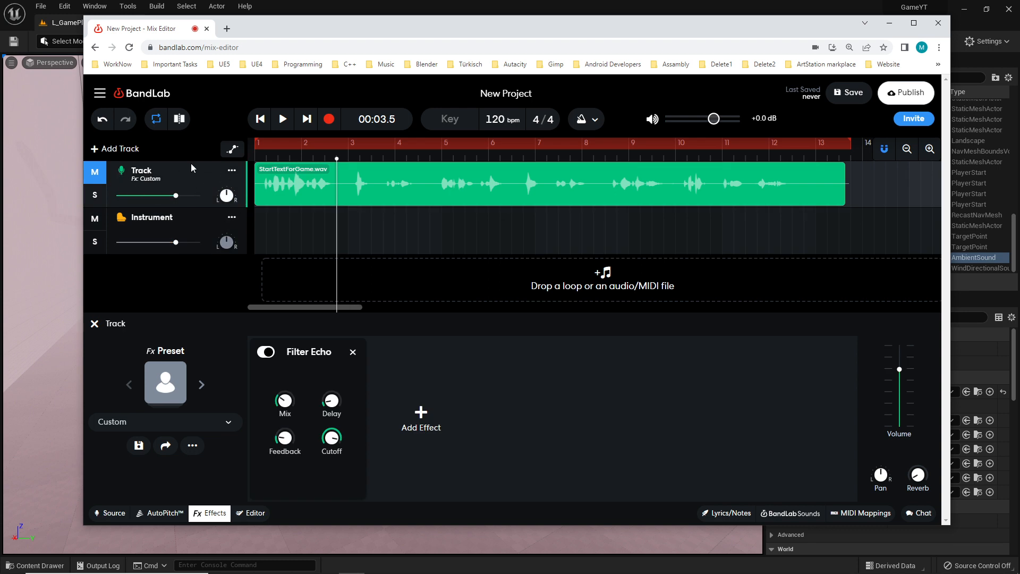
pyautogui.click(202, 228)
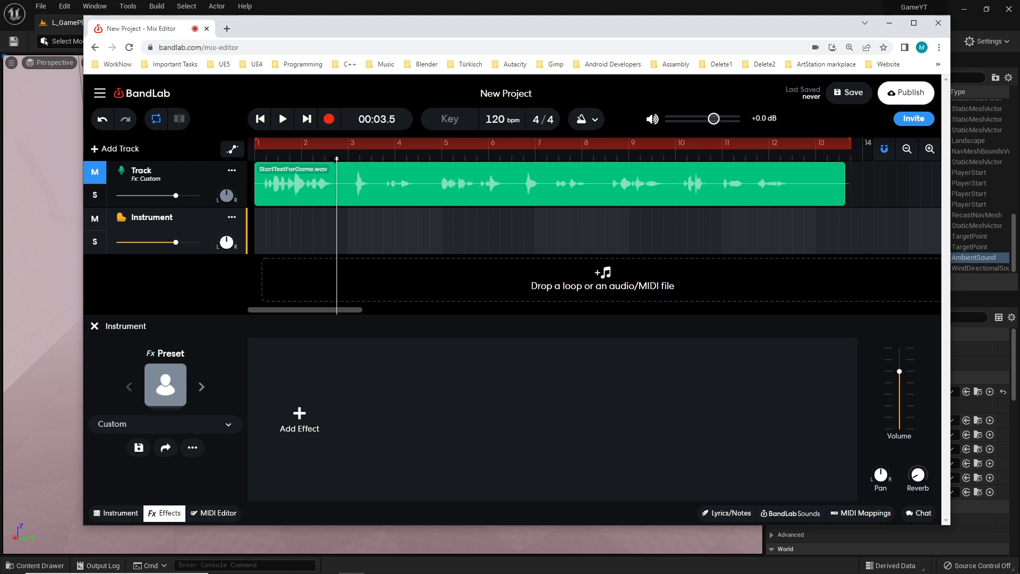
# Unmute the voice track, replay the passage from 00:11.5, and set the playhead to 00:14.0
pyautogui.moveTo(555, 152); pyautogui.dragTo(525, 159)
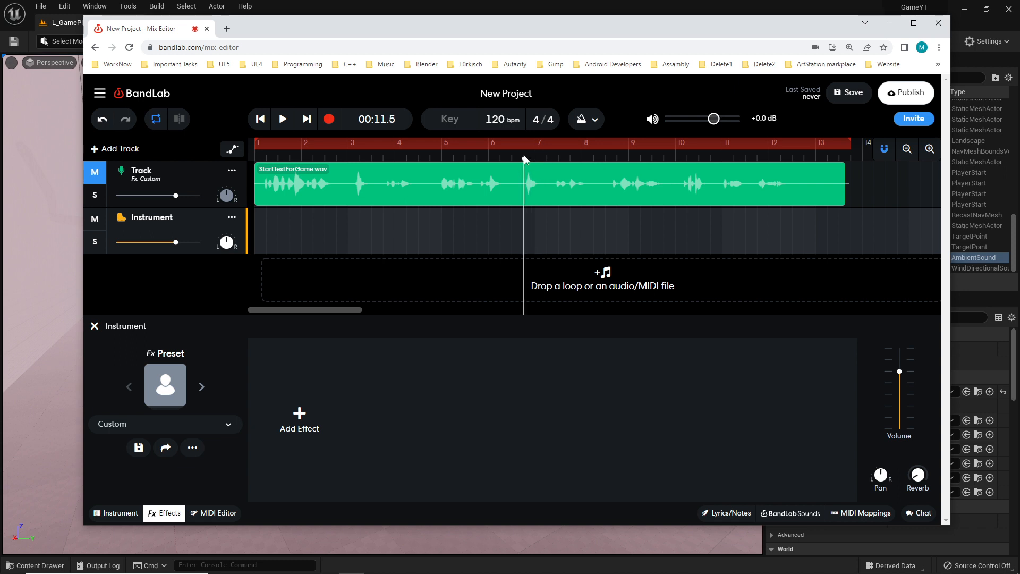
pyautogui.click(283, 120)
pyautogui.click(283, 122)
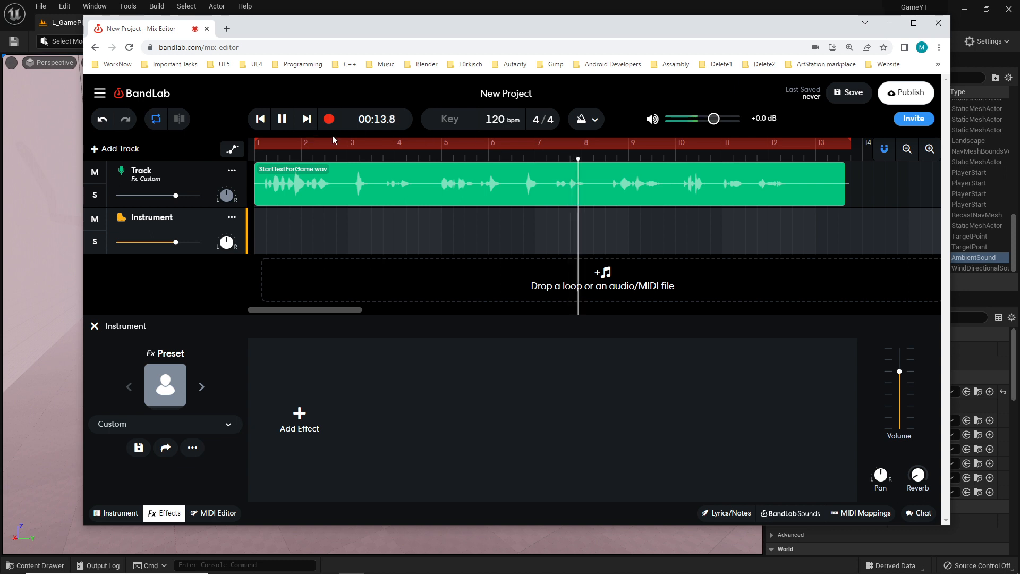
pyautogui.click(282, 118)
pyautogui.moveTo(603, 168); pyautogui.dragTo(558, 168)
pyautogui.click(283, 120)
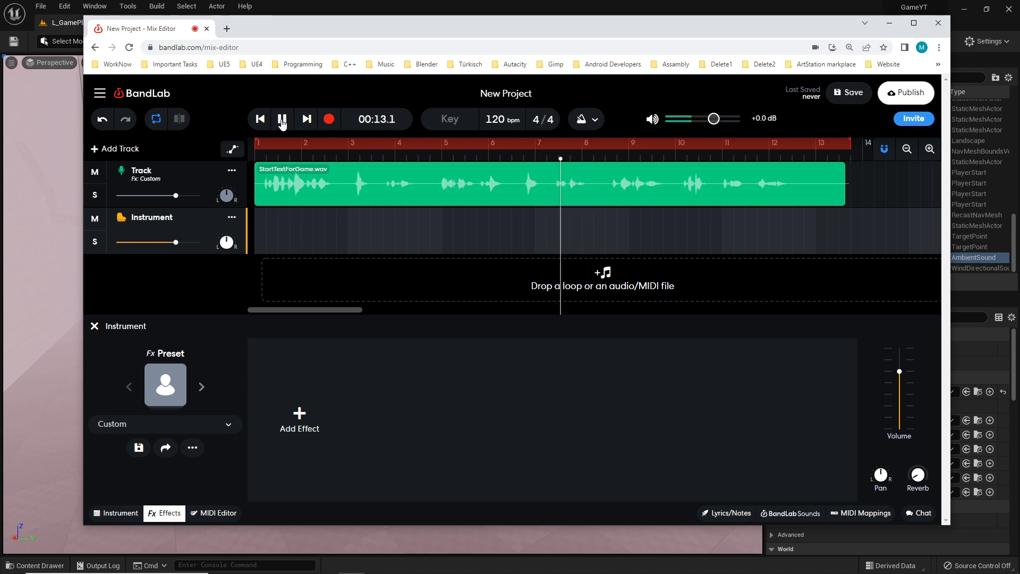
pyautogui.click(283, 120)
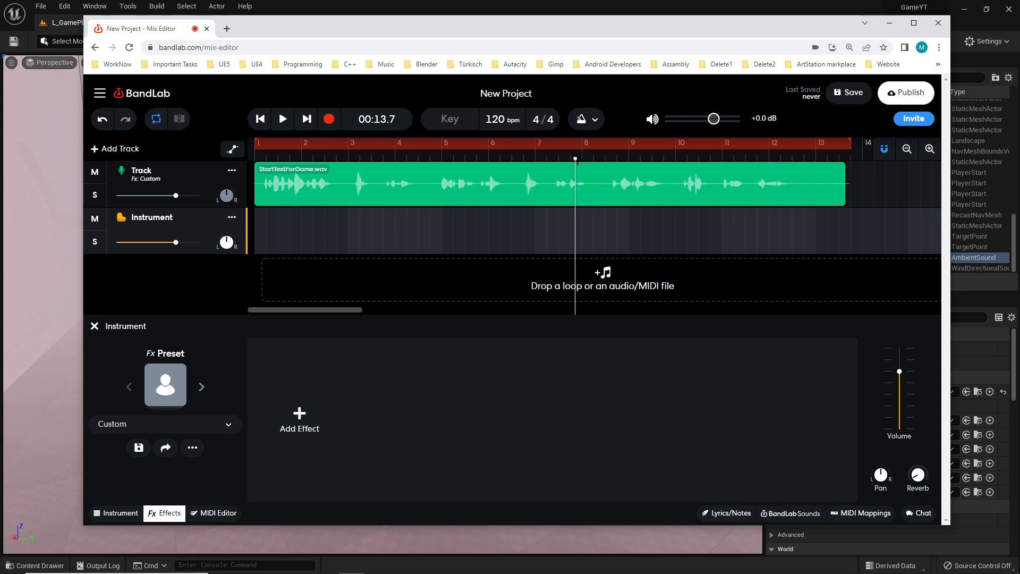
pyautogui.moveTo(577, 162)
pyautogui.mouseDown()
pyautogui.moveTo(563, 164)
pyautogui.moveTo(585, 167)
pyautogui.mouseUp()
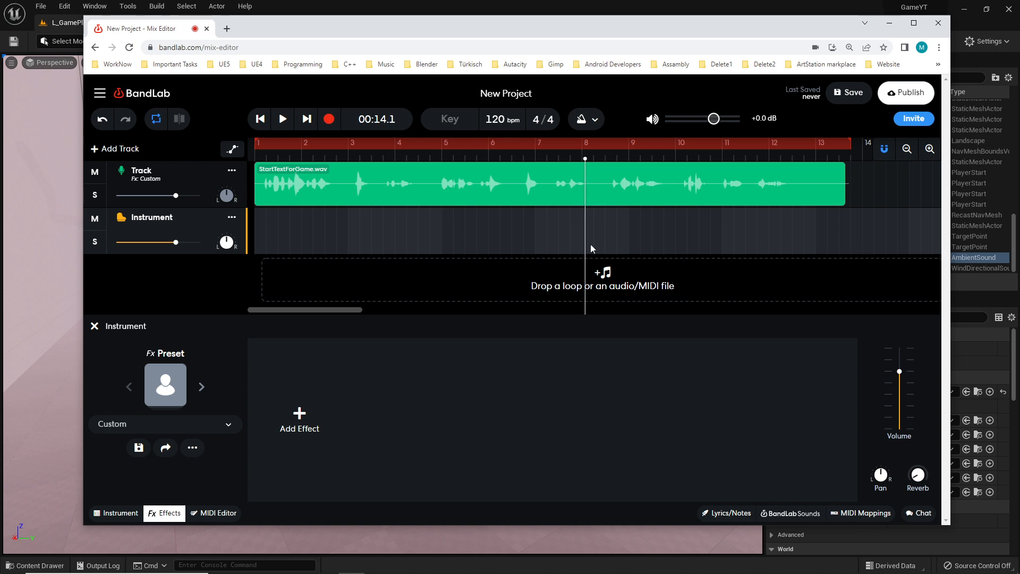
pyautogui.moveTo(585, 158); pyautogui.dragTo(582, 159)
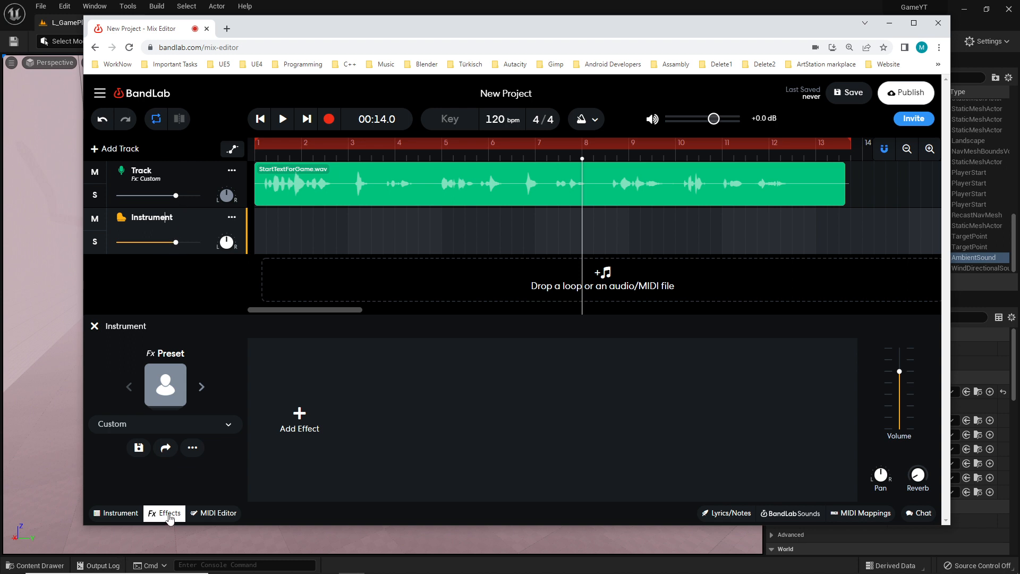
# Change the Instrument track's instrument from the piano to the Classic Rock drum kit
pyautogui.click(111, 517)
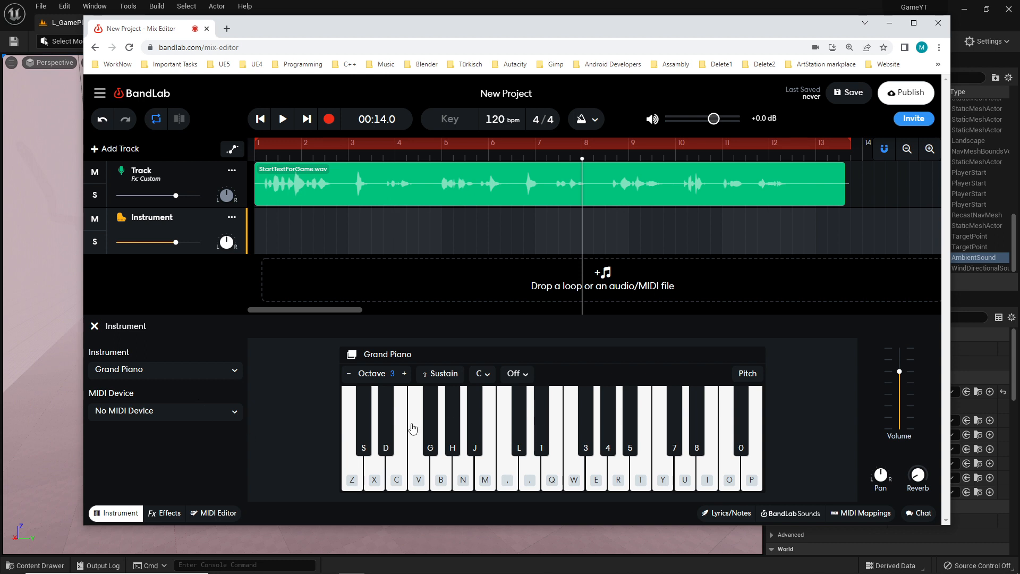
pyautogui.press('q')
pyautogui.click(155, 378)
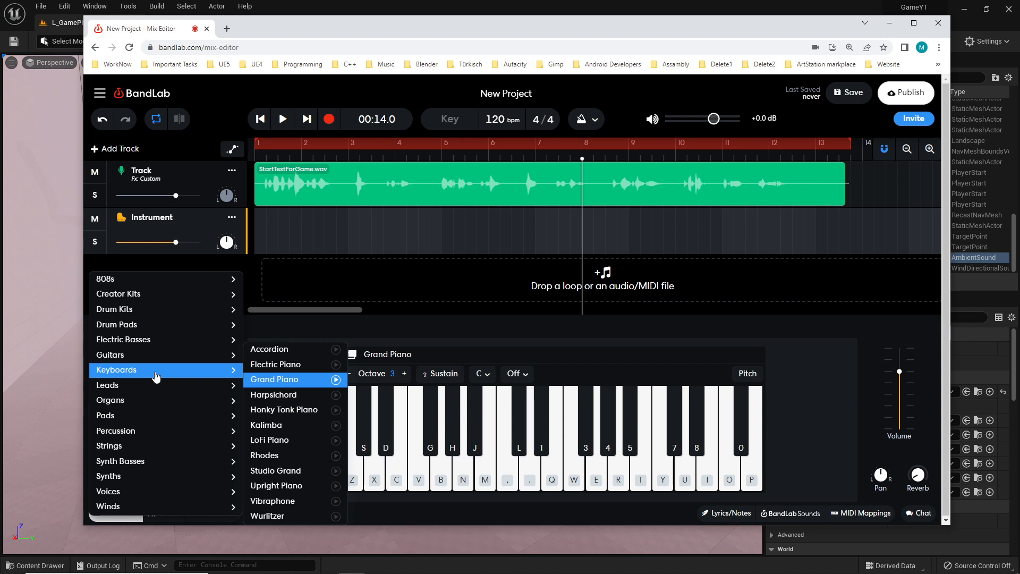
pyautogui.moveTo(133, 316)
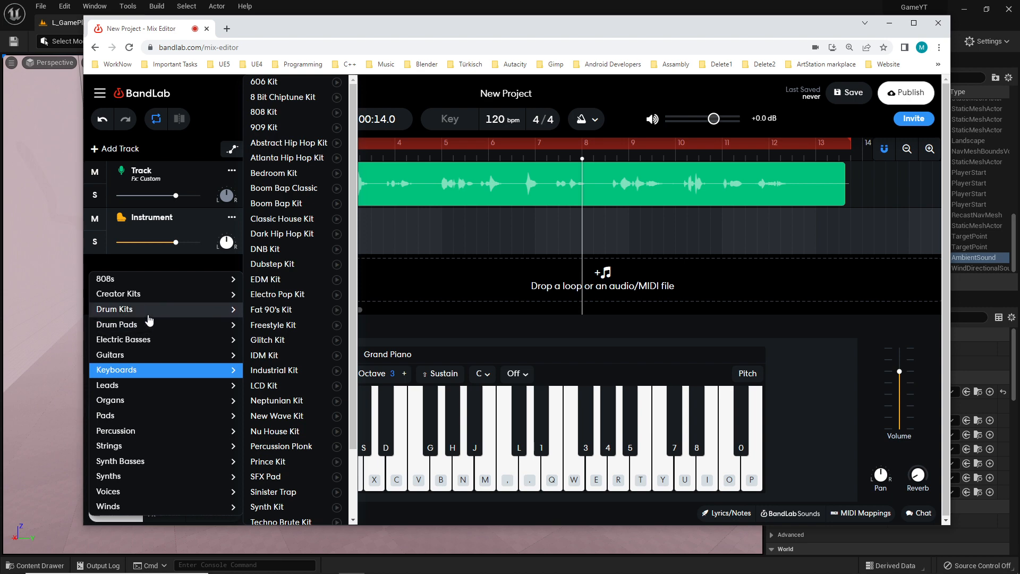
pyautogui.click(440, 329)
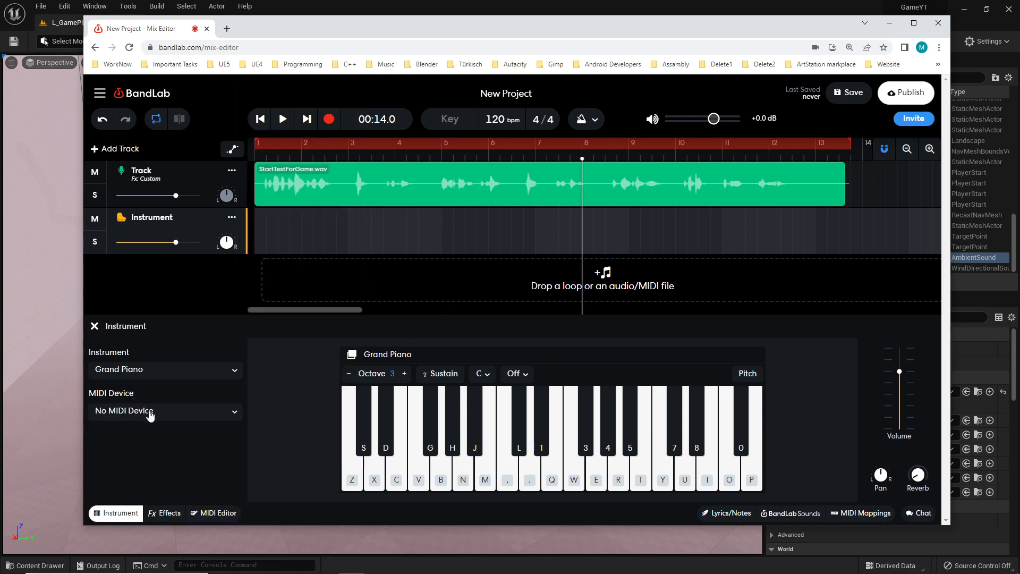
pyautogui.click(151, 370)
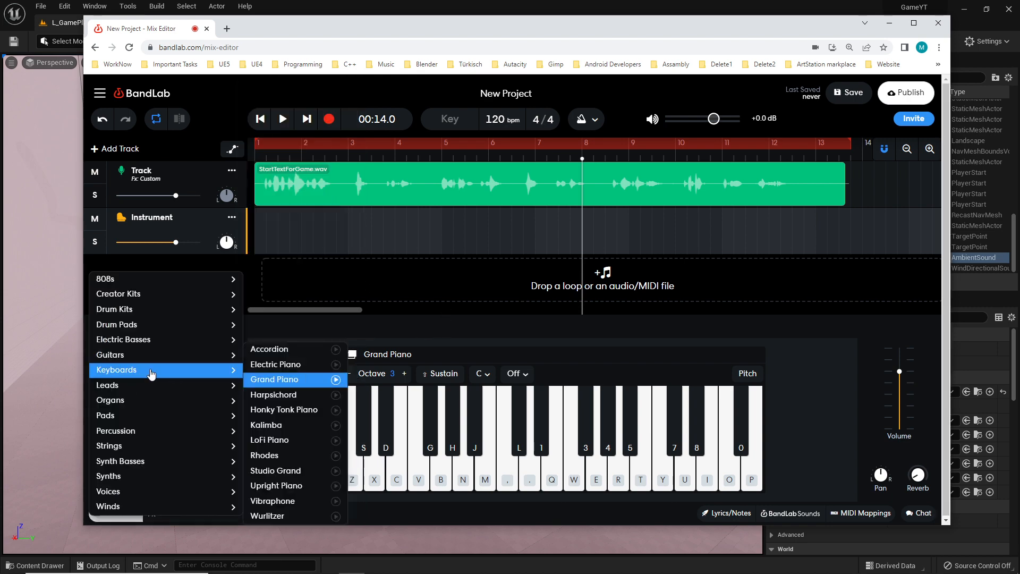
pyautogui.moveTo(144, 316)
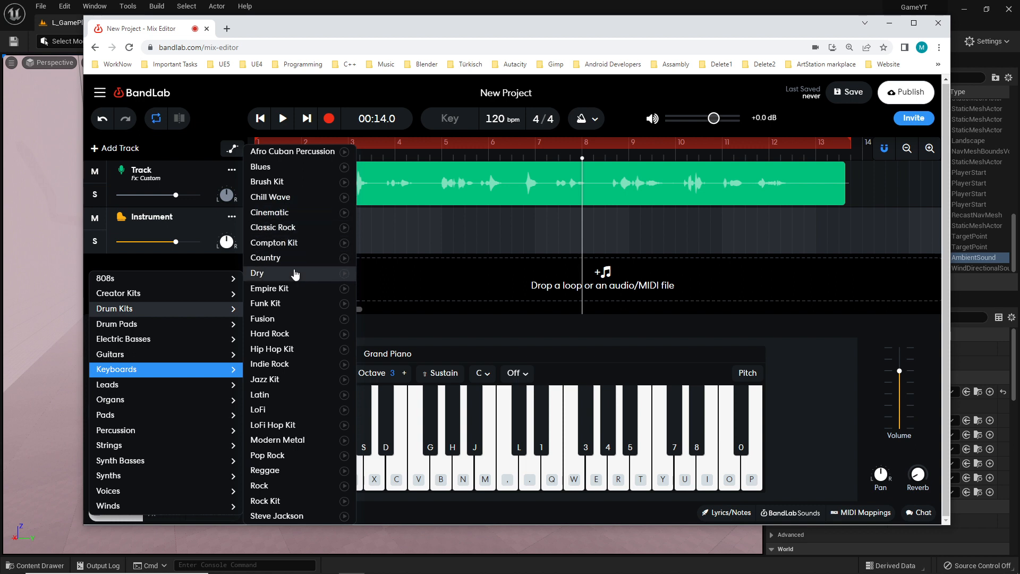
pyautogui.click(285, 231)
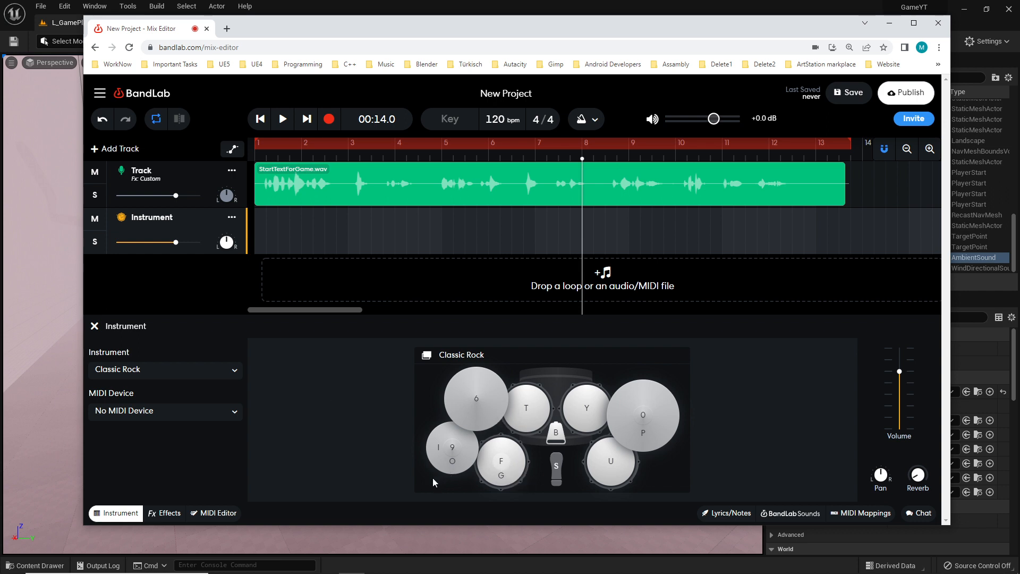
# Try out the sounds of the Classic Rock kit's cymbals and drums
pyautogui.click(482, 427)
pyautogui.click(519, 416)
pyautogui.click(446, 463)
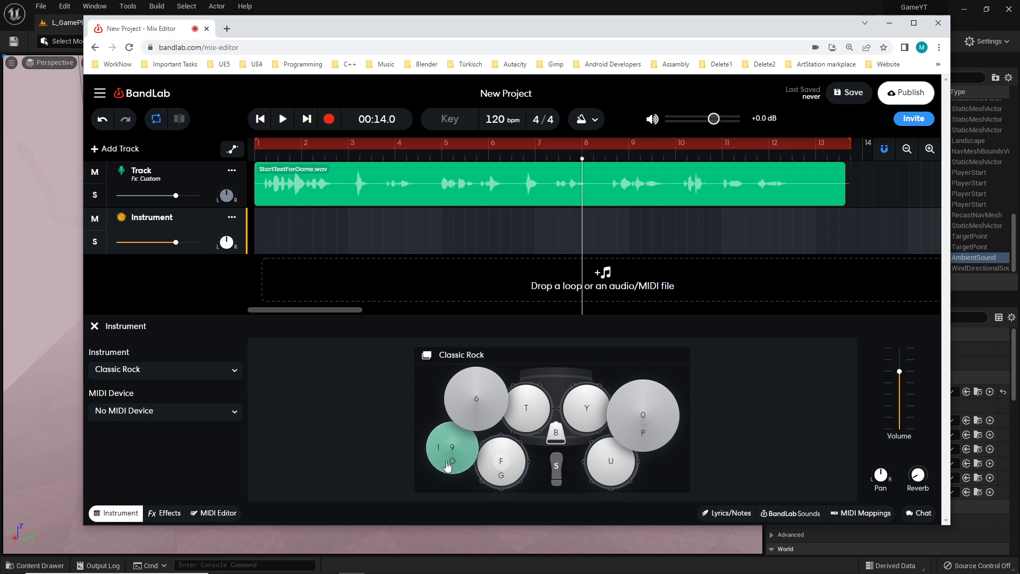
pyautogui.click(534, 413)
pyautogui.click(593, 409)
pyautogui.click(642, 426)
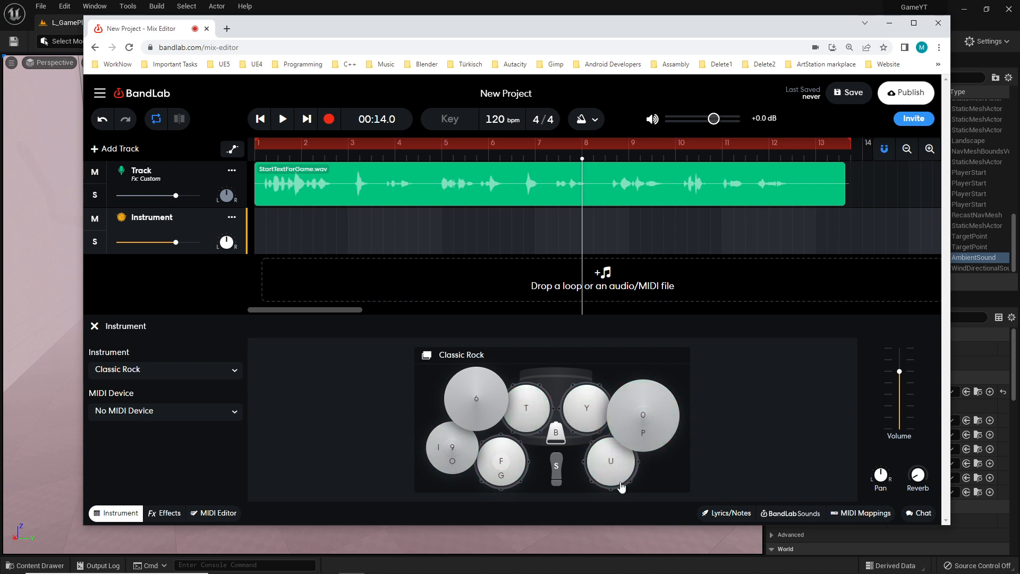
pyautogui.click(591, 425)
pyautogui.click(600, 460)
pyautogui.click(568, 418)
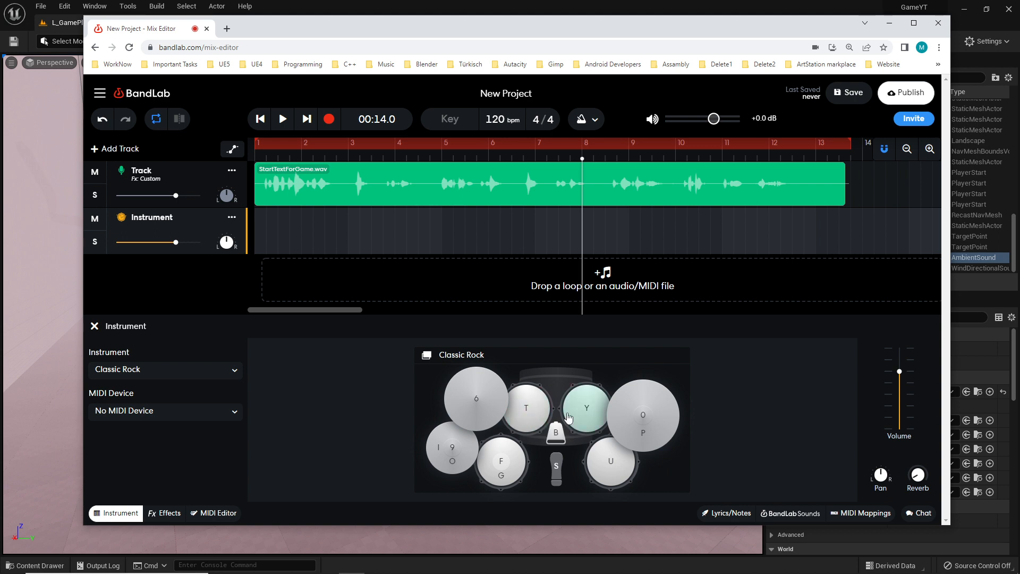
pyautogui.click(602, 461)
pyautogui.click(594, 420)
pyautogui.click(602, 462)
pyautogui.click(597, 422)
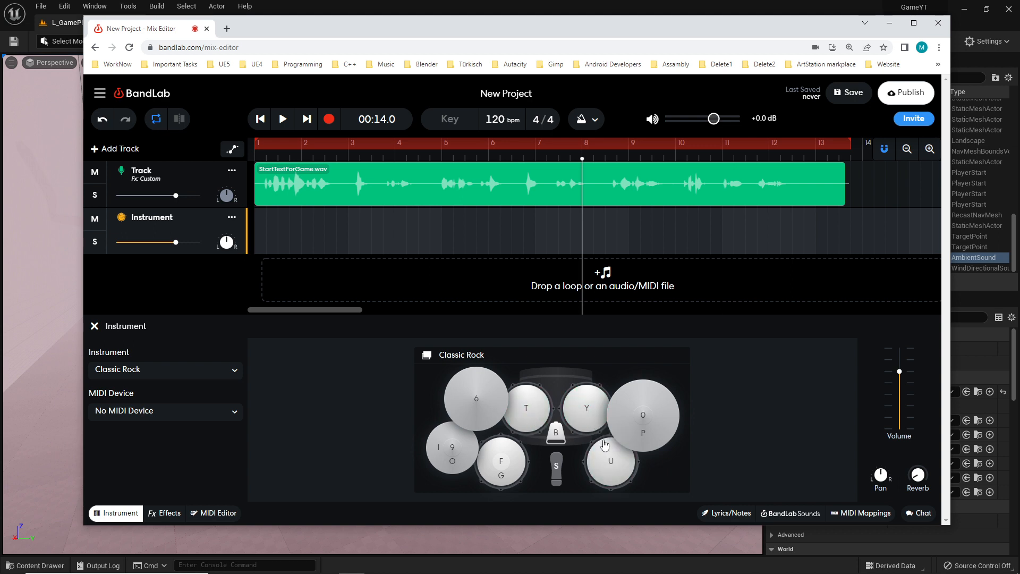
pyautogui.click(593, 423)
# Open the Instrument track's MIDI Editor and look through its drum and cymbal rows
pyautogui.click(214, 513)
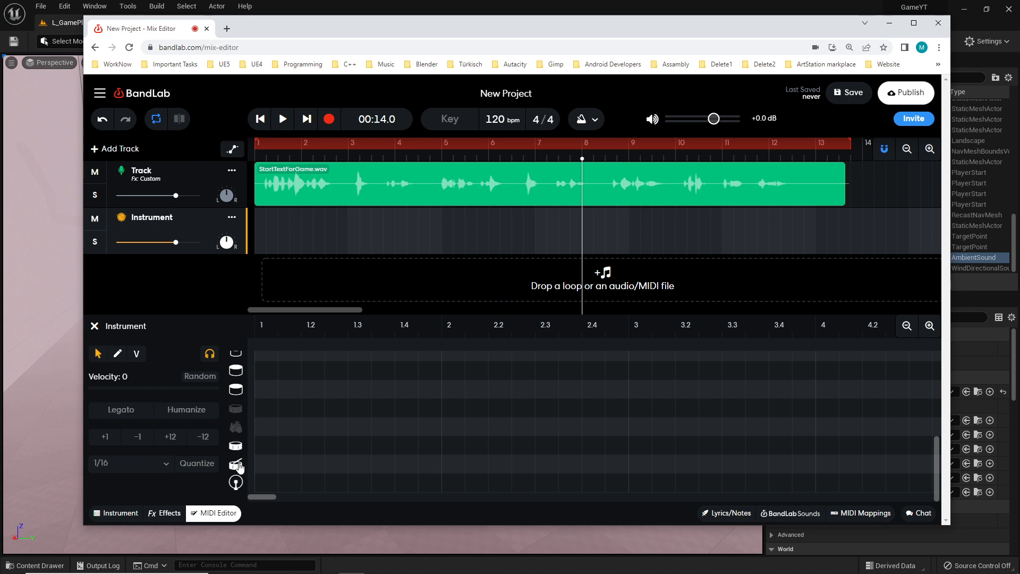
pyautogui.scroll(2, 270, 390)
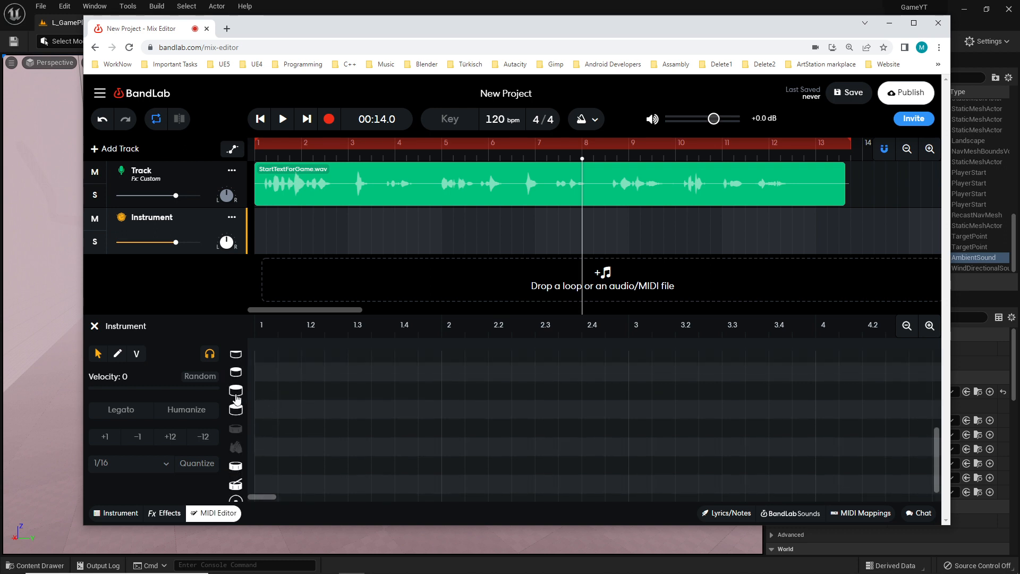
pyautogui.scroll(3, 272, 394)
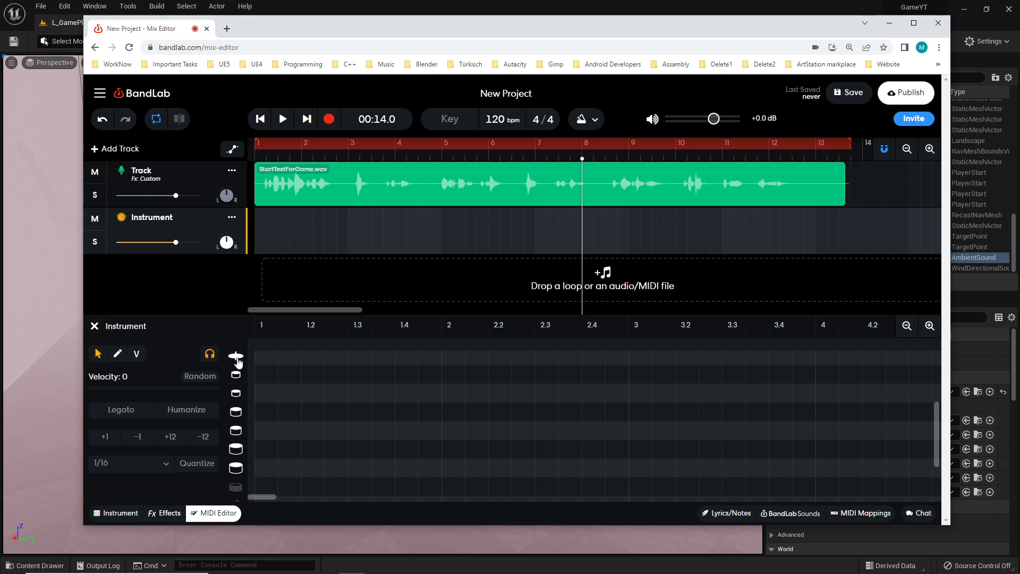
pyautogui.scroll(3, 237, 380)
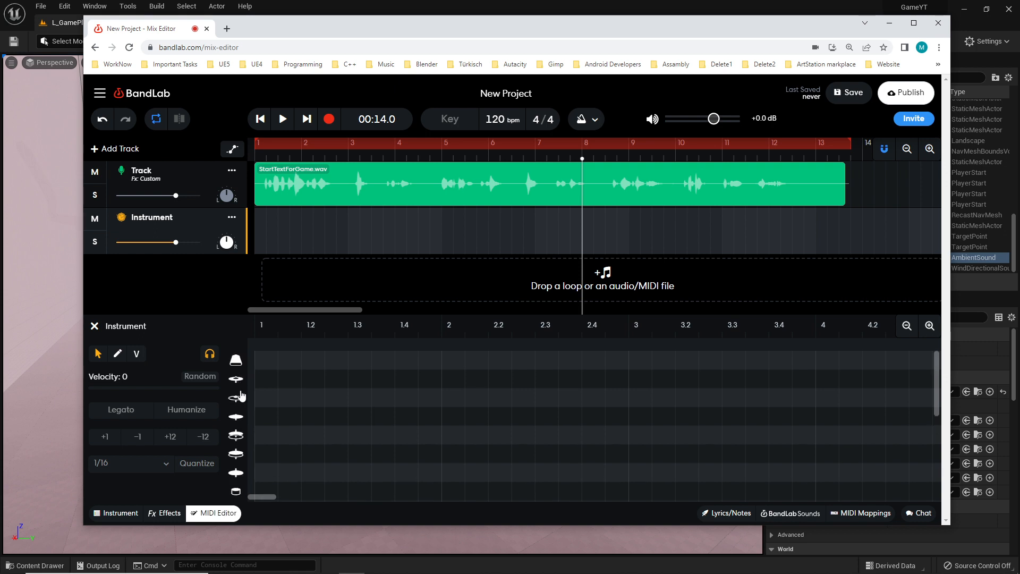
pyautogui.scroll(-6, 247, 423)
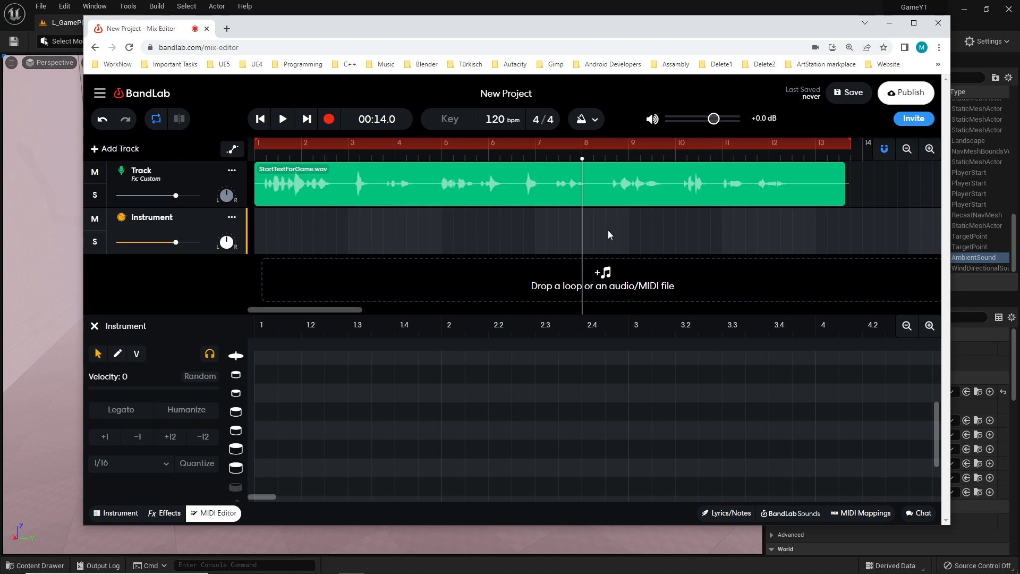
# Listen to the voice clip from 00:14.0 to about 00:17.1
pyautogui.moveTo(582, 159)
pyautogui.mouseDown()
pyautogui.moveTo(621, 162)
pyautogui.moveTo(583, 169)
pyautogui.mouseUp()
pyautogui.click(283, 119)
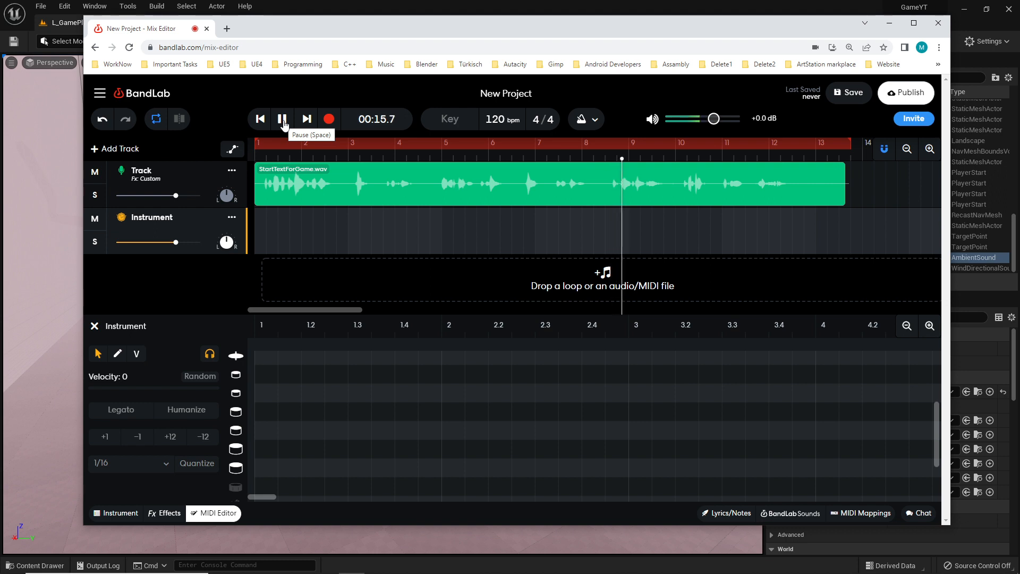
pyautogui.click(283, 120)
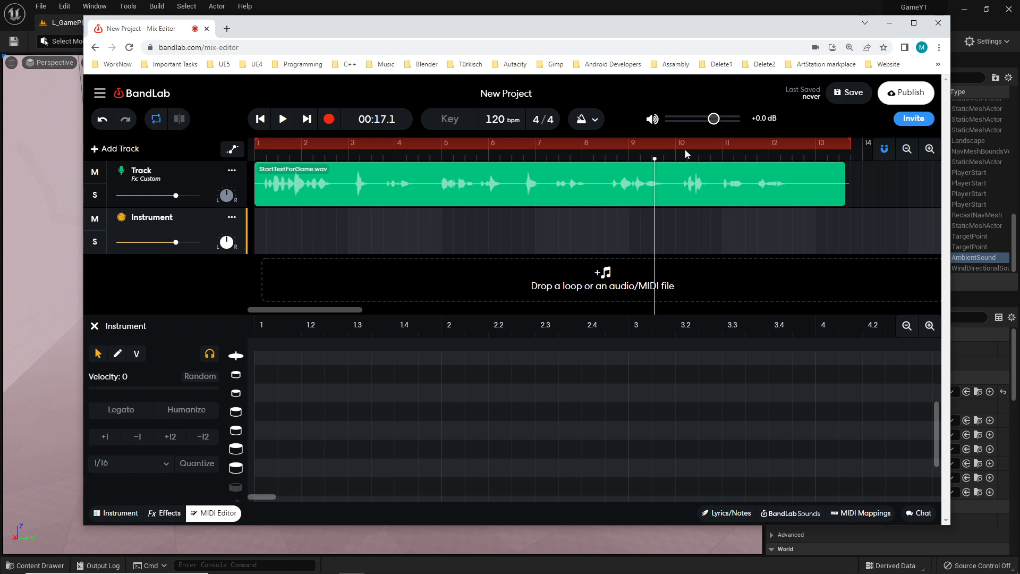
# Listen to the voice clip from 00:15.3 to 00:17.0 and return the playhead to 00:14.5
pyautogui.moveTo(655, 159); pyautogui.dragTo(546, 161)
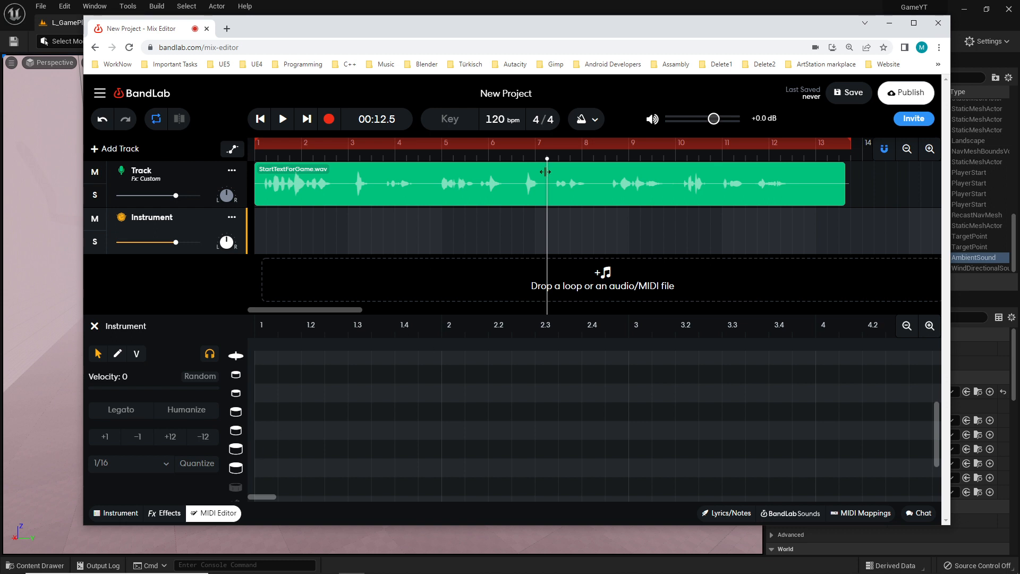
pyautogui.moveTo(545, 172); pyautogui.dragTo(613, 159)
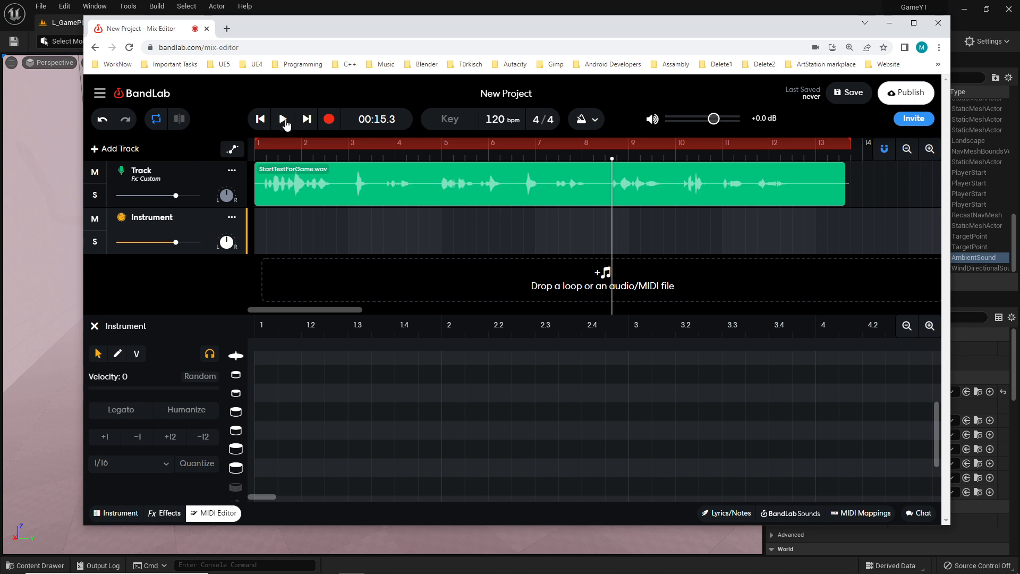
pyautogui.click(284, 120)
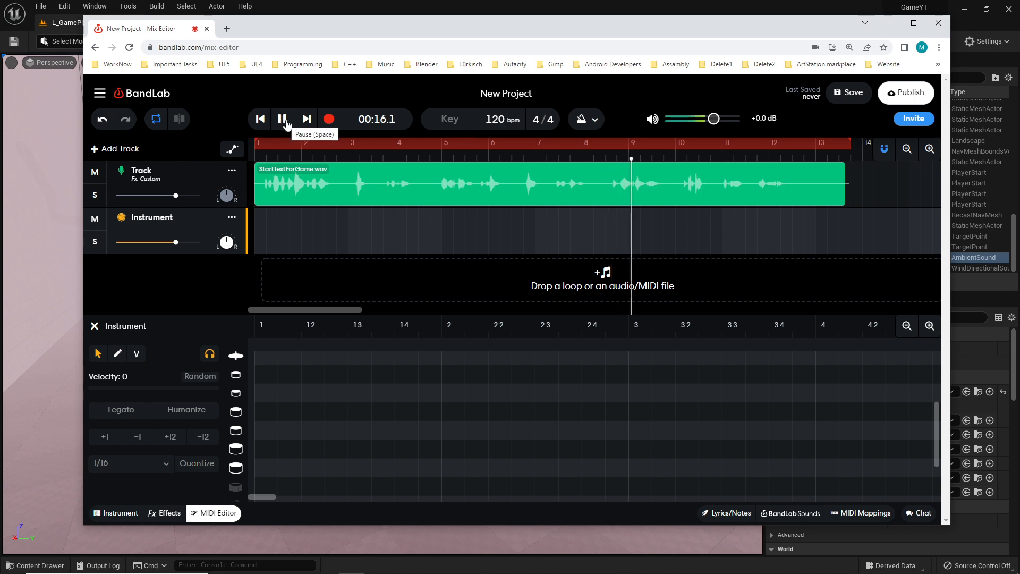
pyautogui.click(284, 119)
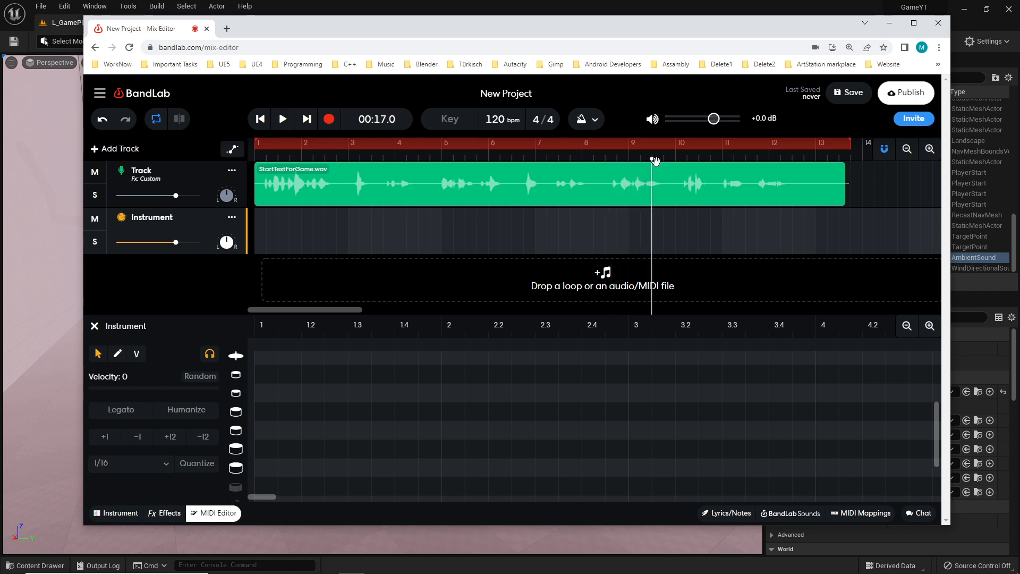
pyautogui.moveTo(655, 159); pyautogui.dragTo(594, 164)
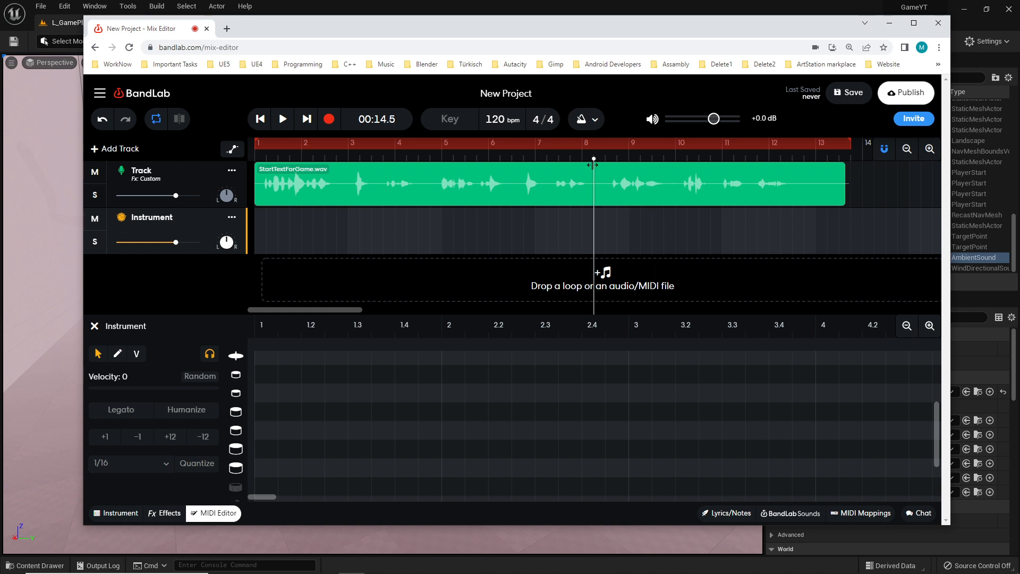
# Try out the Floor Tom sound of the drum kit in the MIDI Editor
pyautogui.click(238, 453)
pyautogui.click(237, 453)
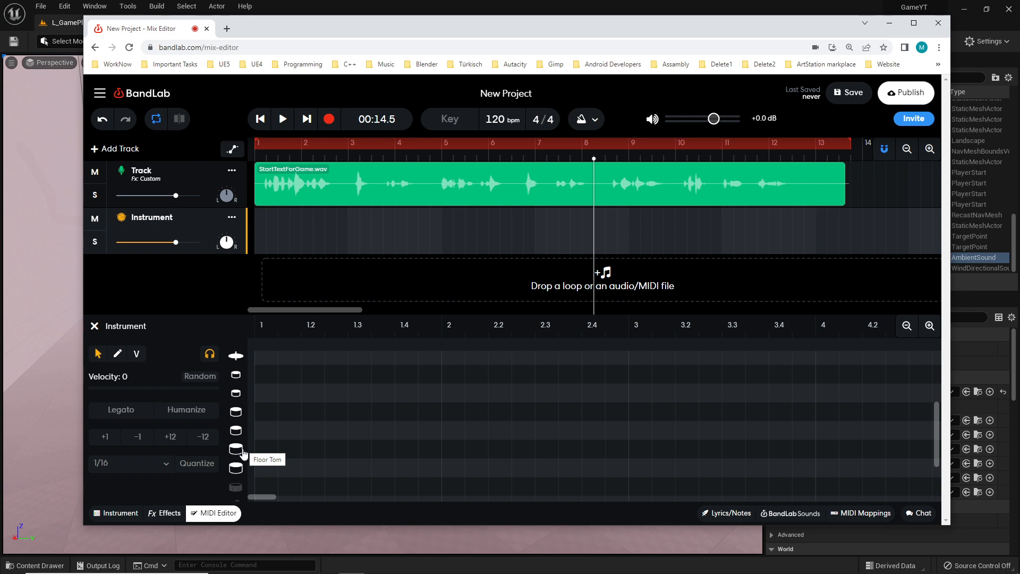
pyautogui.click(241, 451)
pyautogui.click(242, 451)
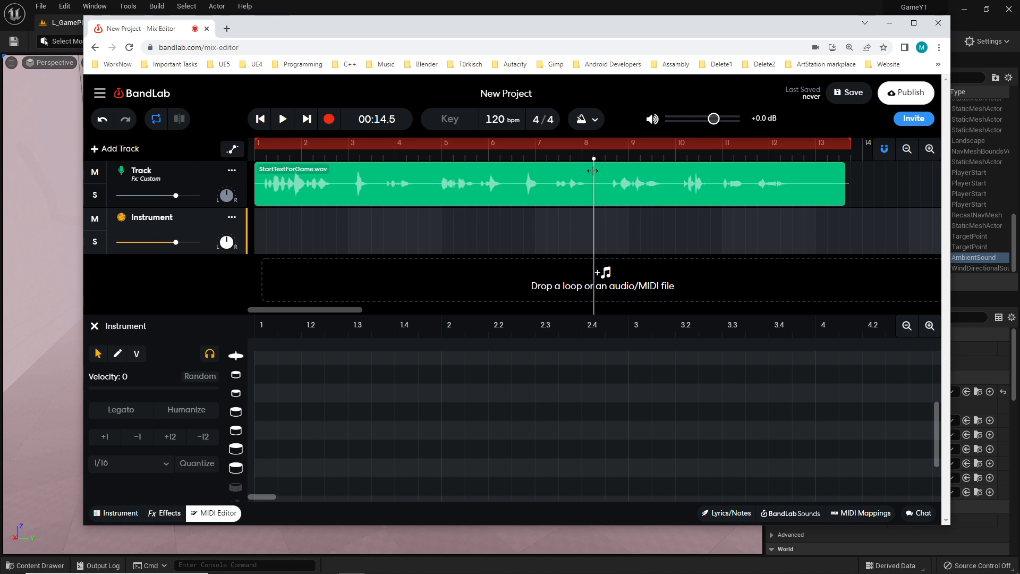
# Listen to short parts of the voice clip between 00:12.2 and 00:13.3, starting slightly earlier on the second playback
pyautogui.moveTo(593, 158); pyautogui.dragTo(590, 159)
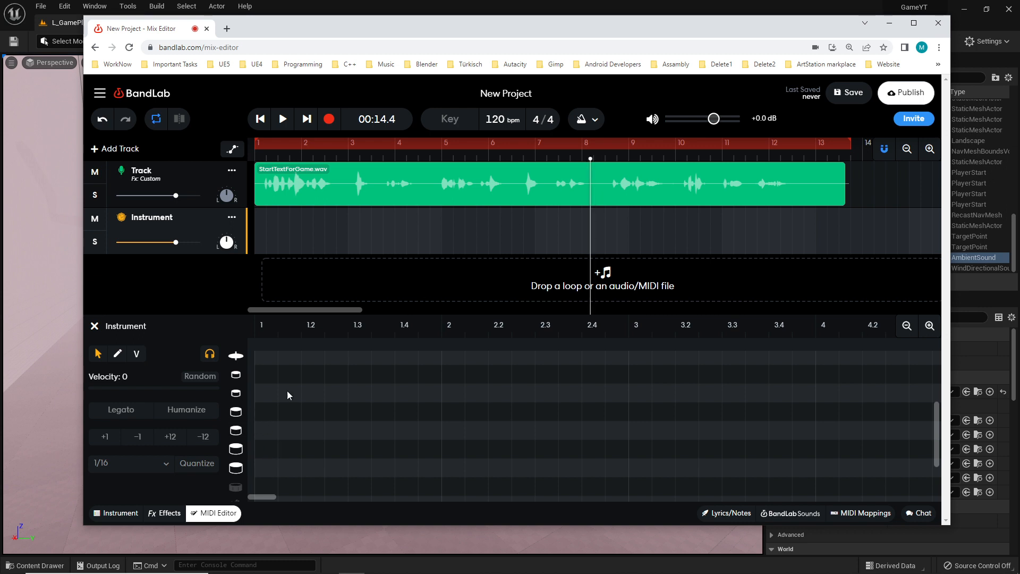
pyautogui.moveTo(591, 160); pyautogui.dragTo(571, 159)
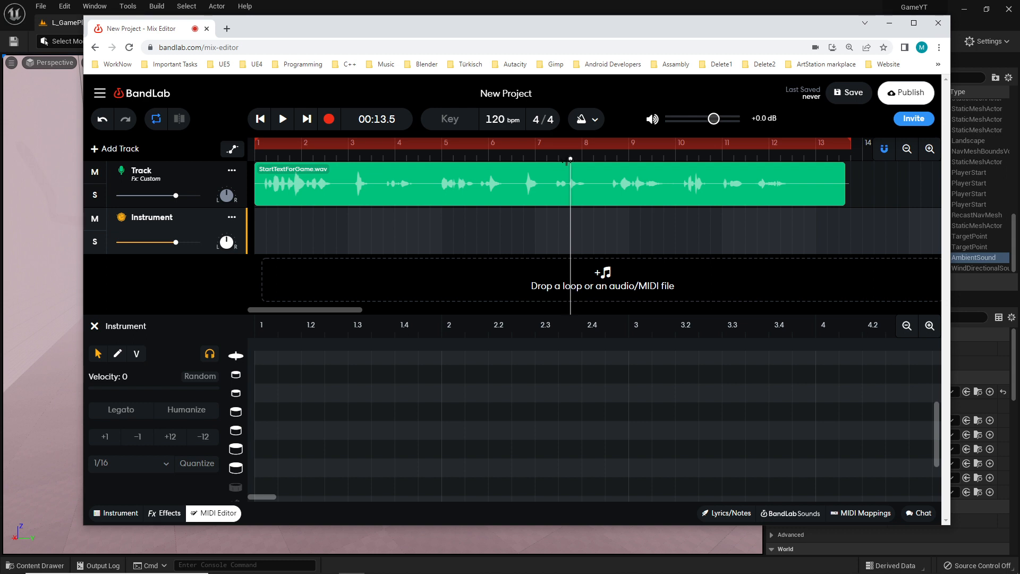
pyautogui.moveTo(571, 159); pyautogui.dragTo(548, 166)
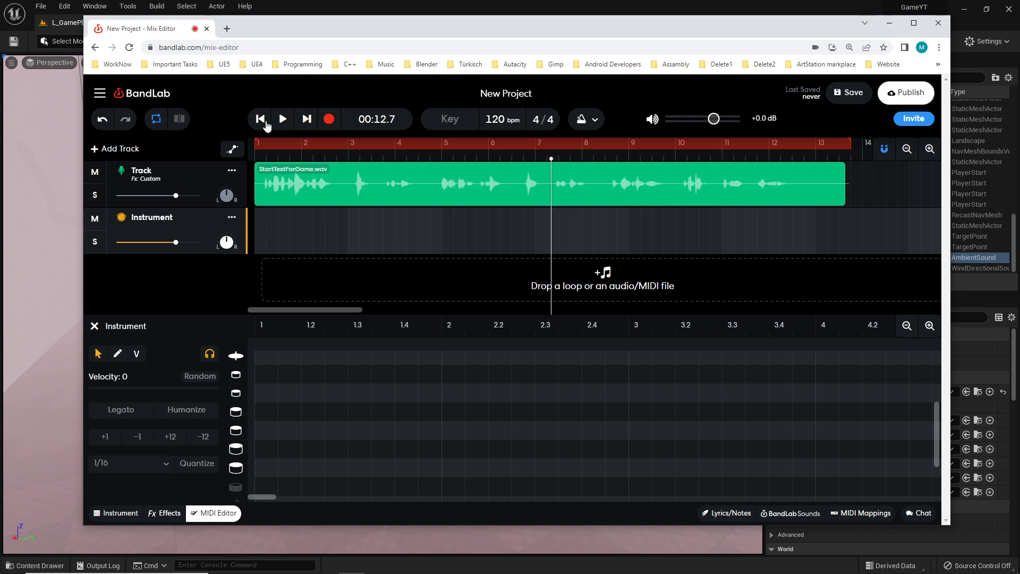
pyautogui.click(282, 119)
pyautogui.click(281, 119)
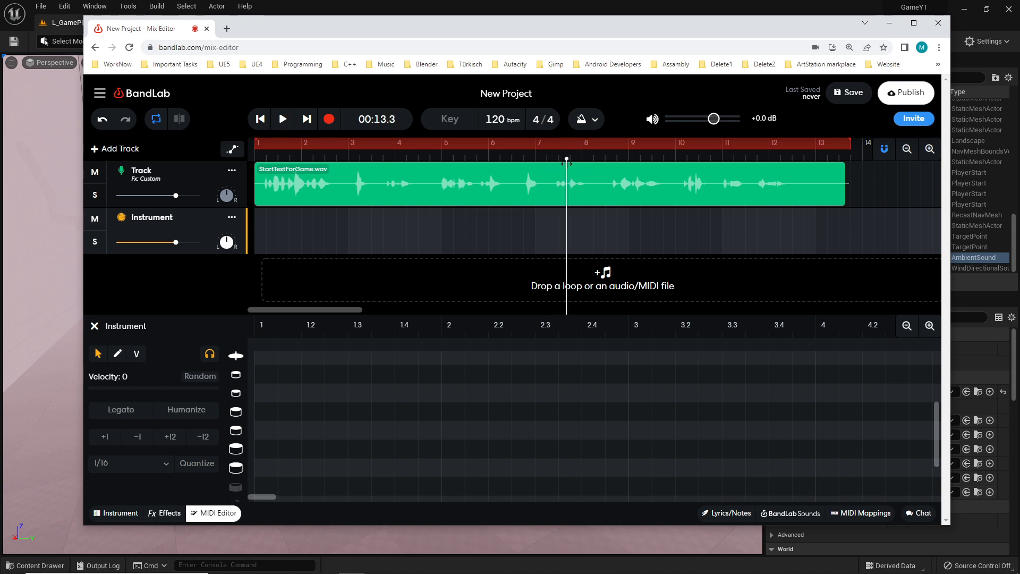
pyautogui.moveTo(563, 160); pyautogui.dragTo(540, 159)
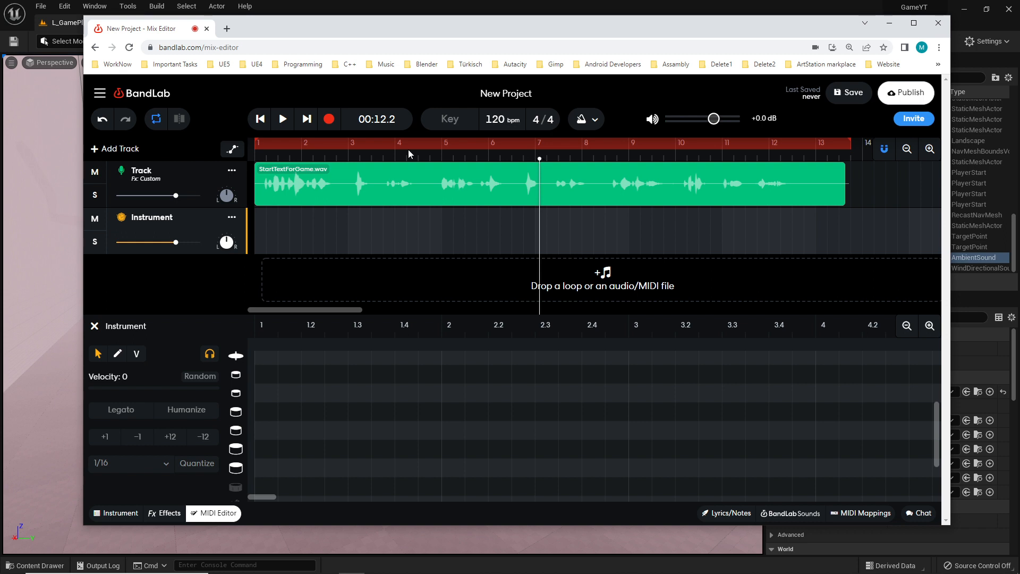
pyautogui.click(282, 119)
pyautogui.click(282, 119)
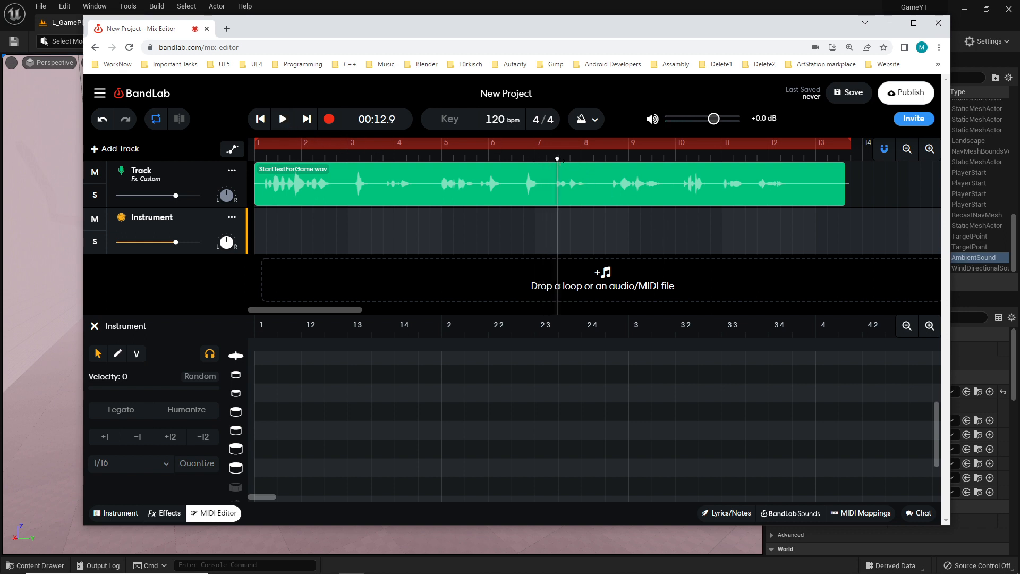
# Replay the voice clip's passage between about 00:11 and 00:12.4 several times from progressively earlier starting points
pyautogui.moveTo(557, 159); pyautogui.dragTo(524, 160)
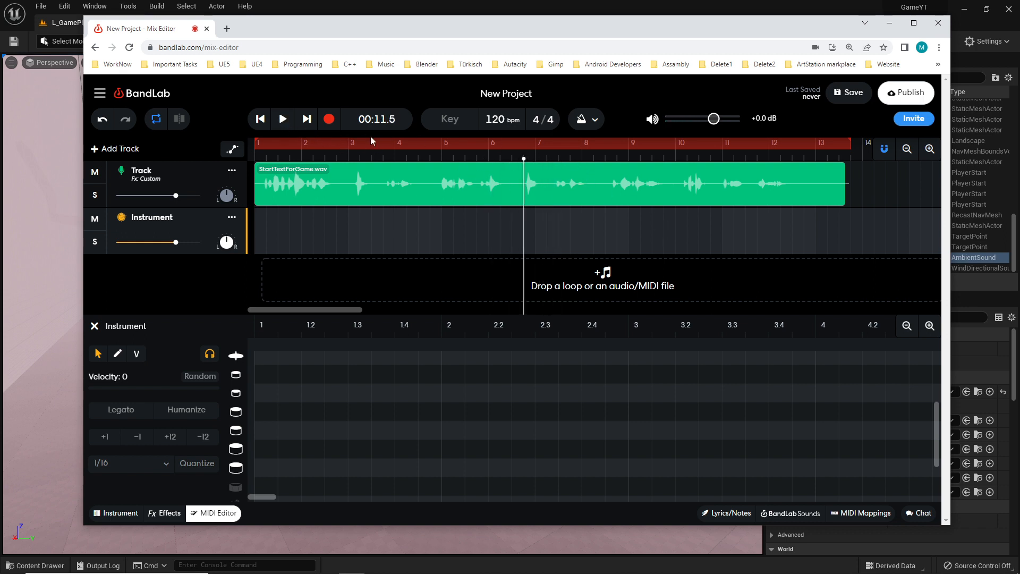
pyautogui.click(283, 119)
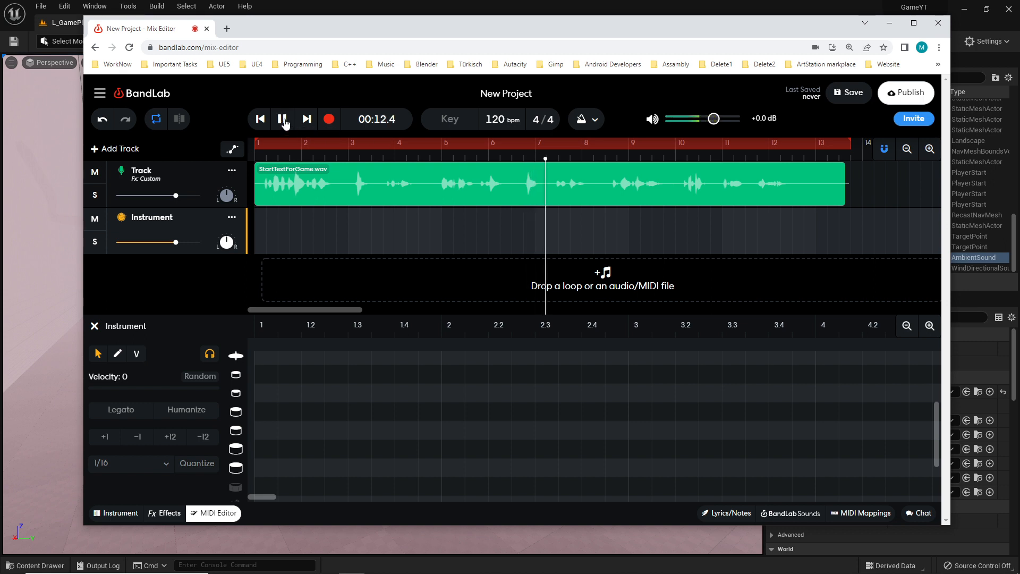
pyautogui.click(283, 120)
pyautogui.moveTo(547, 159); pyautogui.dragTo(513, 159)
pyautogui.click(283, 121)
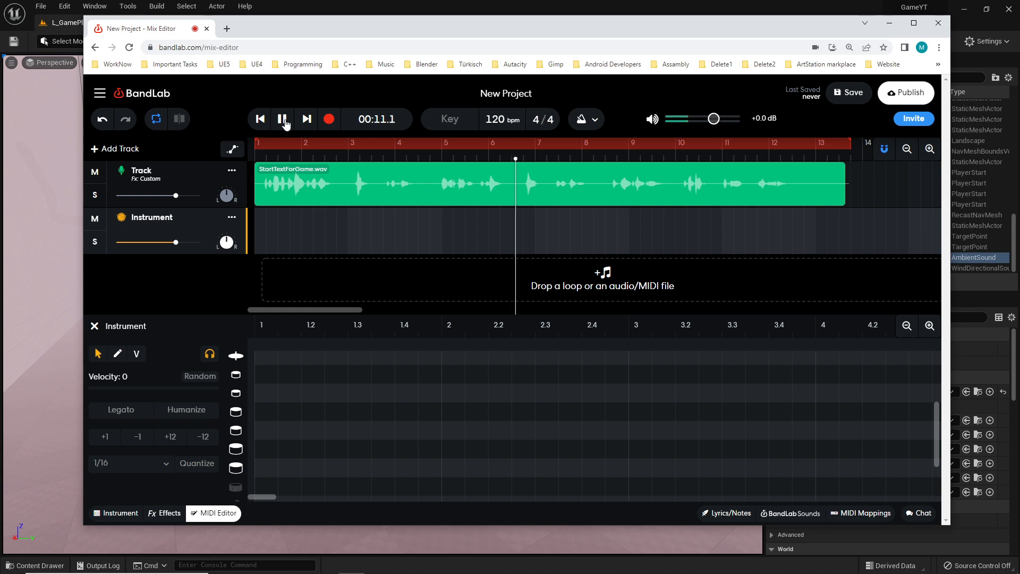
pyautogui.click(283, 121)
pyautogui.moveTo(532, 169); pyautogui.dragTo(493, 167)
pyautogui.click(283, 119)
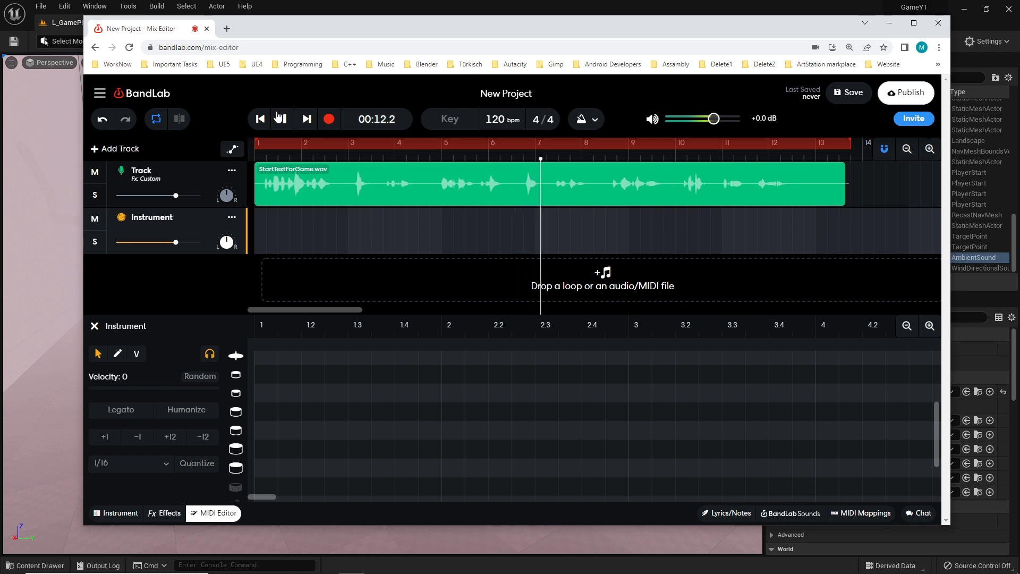
pyautogui.press('space')
# Listen to the voice clip from 00:08.2 to 00:11.9
pyautogui.moveTo(546, 180); pyautogui.dragTo(445, 179)
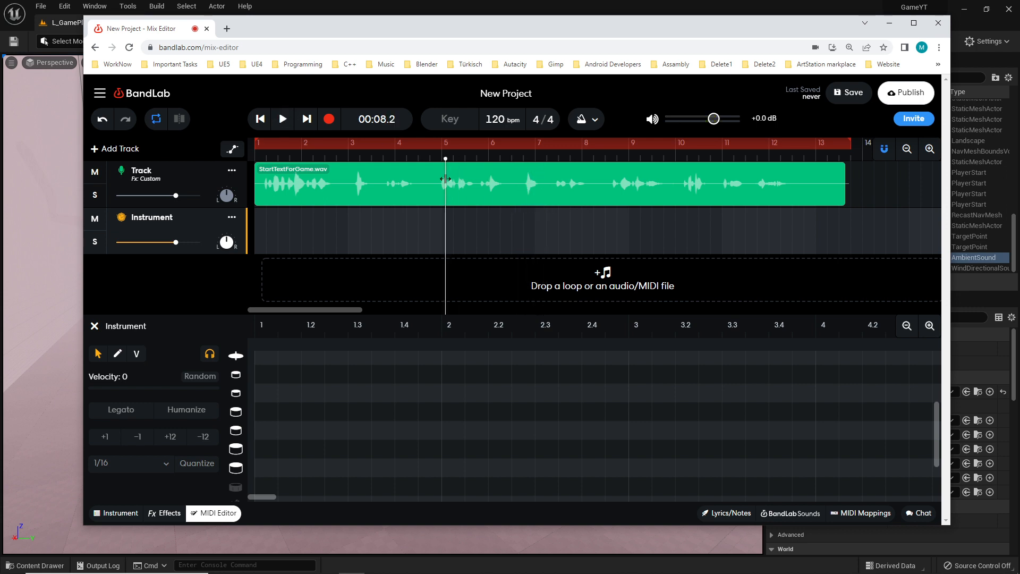
pyautogui.click(284, 119)
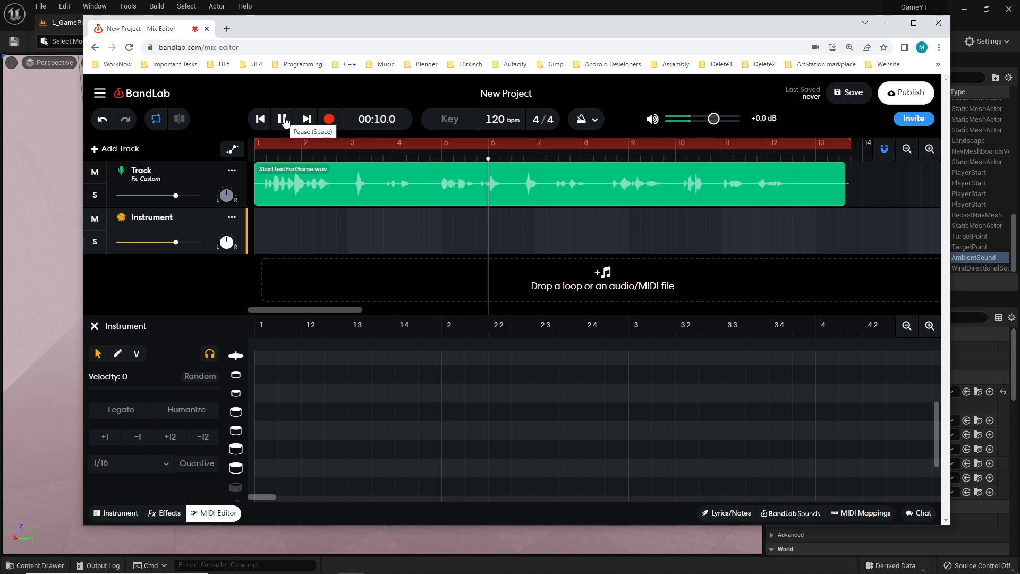
pyautogui.click(283, 120)
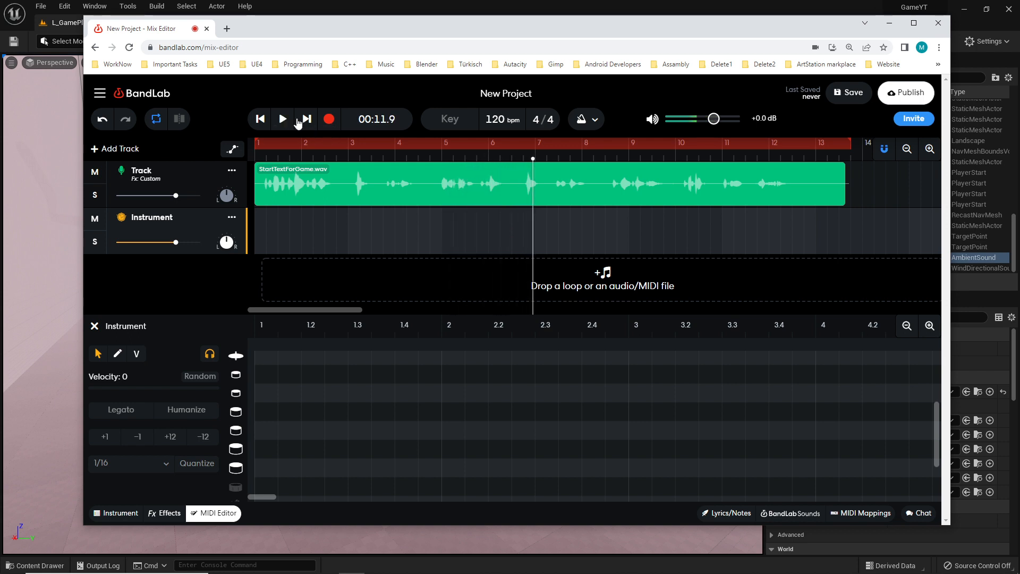
# Add a drum note in the row below the Floor Tom and move its Instrument region to start at 00:11.5
pyautogui.click(526, 173)
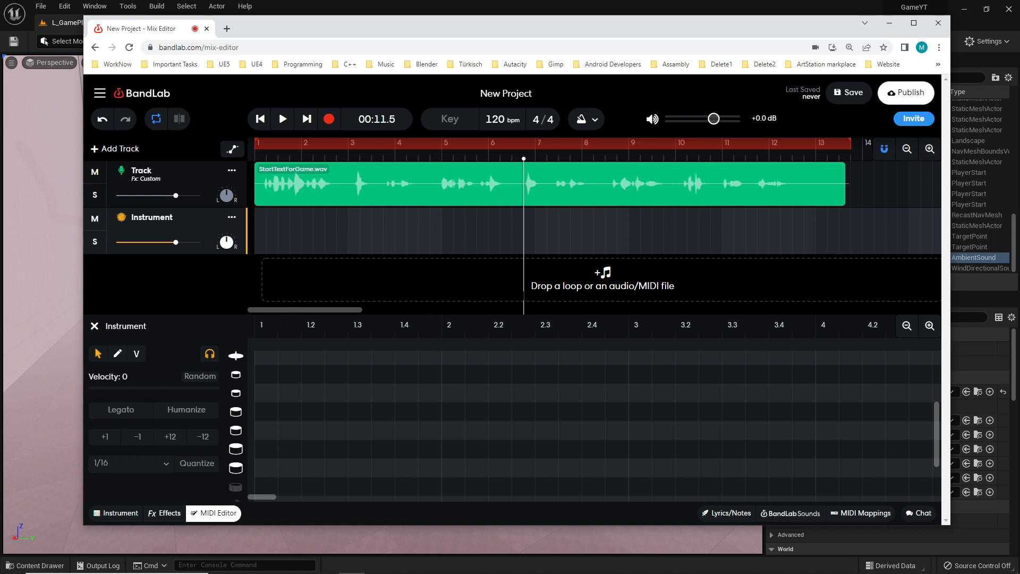
pyautogui.click(526, 475)
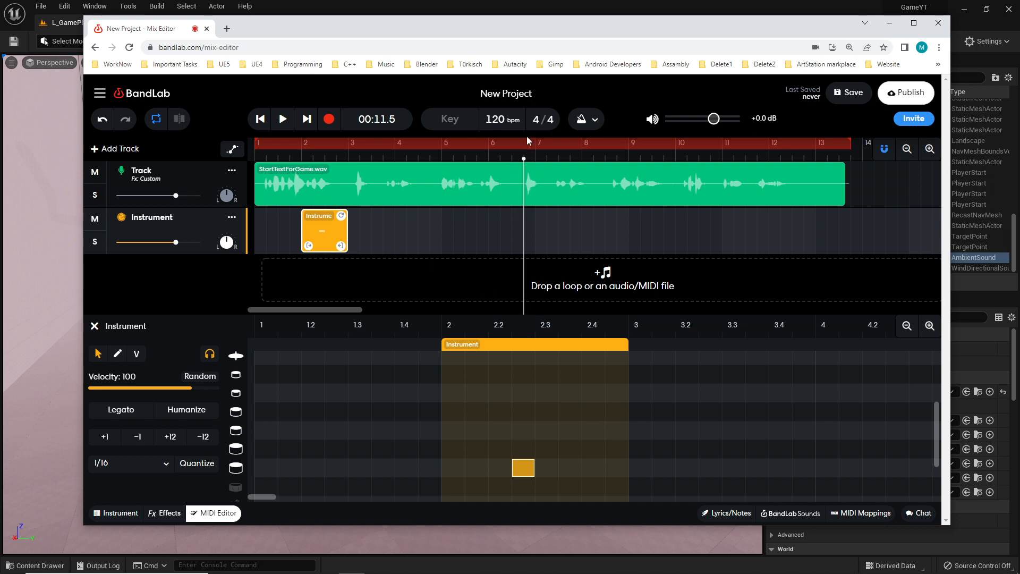
pyautogui.moveTo(321, 229); pyautogui.dragTo(542, 230)
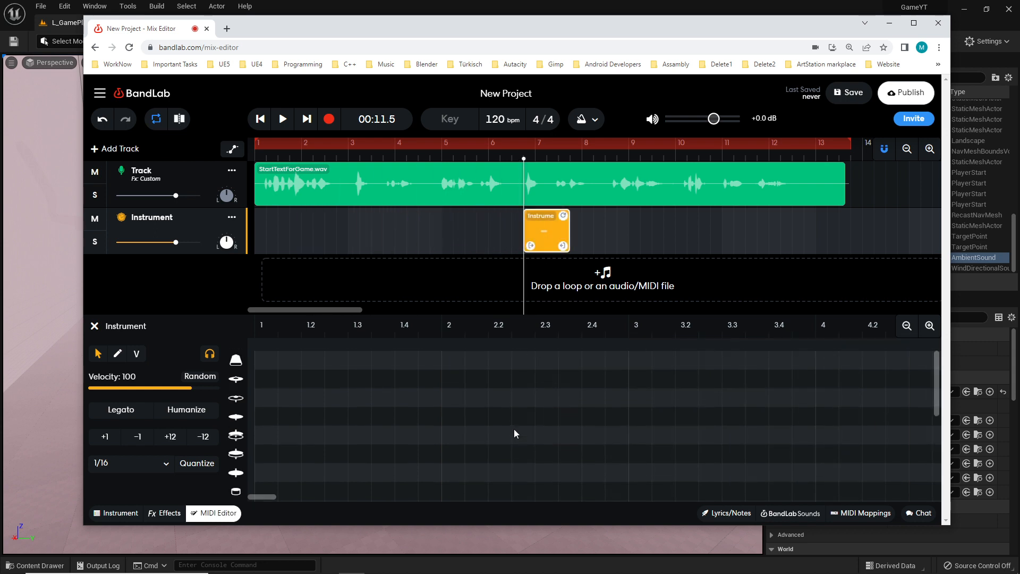
# Play the voice clip together with the drum note from 00:10.8 to 00:14.6 to check the timing
pyautogui.scroll(3, 515, 429)
pyautogui.scroll(-5, 503, 418)
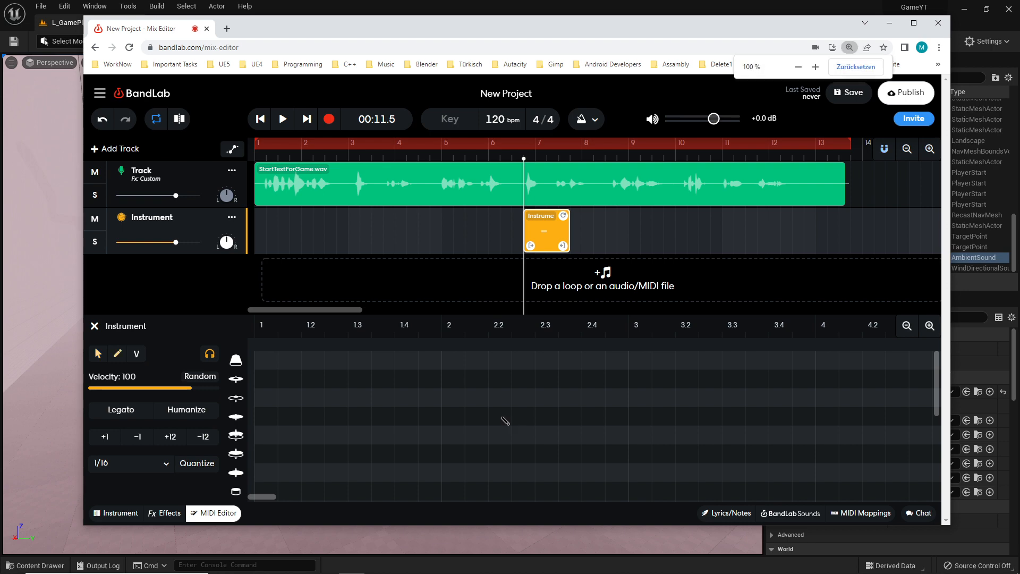
pyautogui.scroll(3, 503, 418)
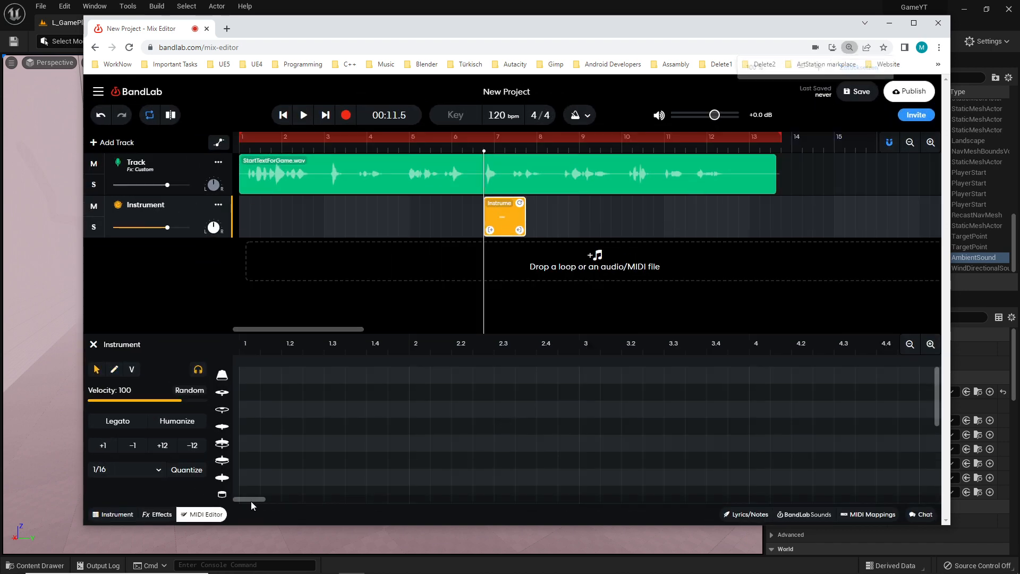
pyautogui.moveTo(251, 501); pyautogui.dragTo(288, 502)
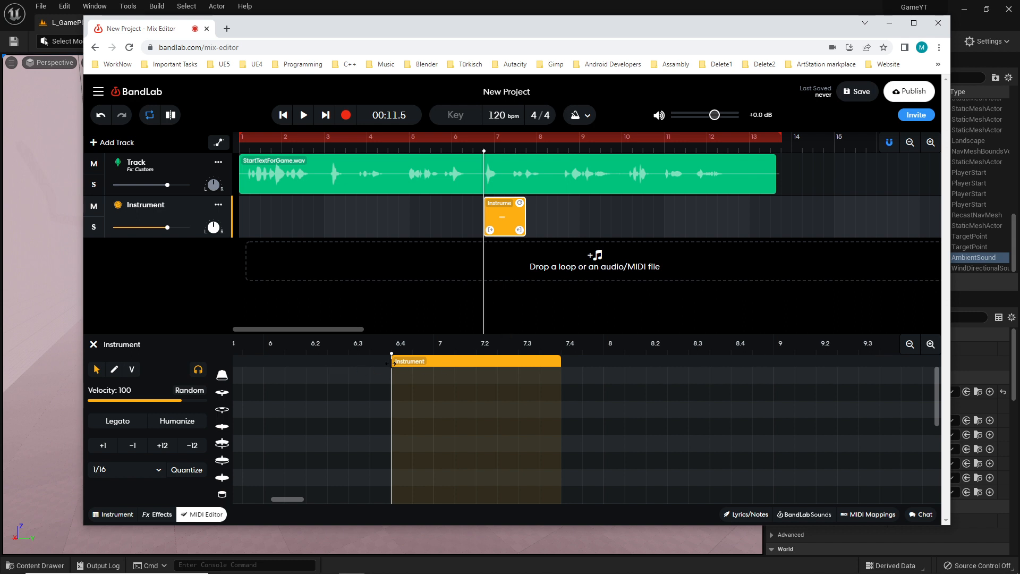
pyautogui.scroll(-4, 461, 431)
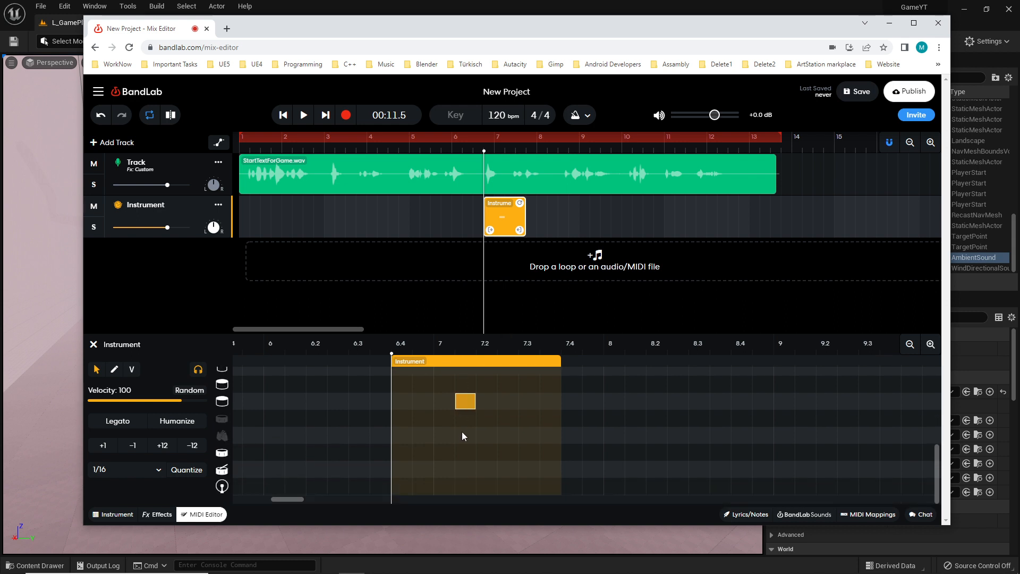
pyautogui.scroll(1, 463, 432)
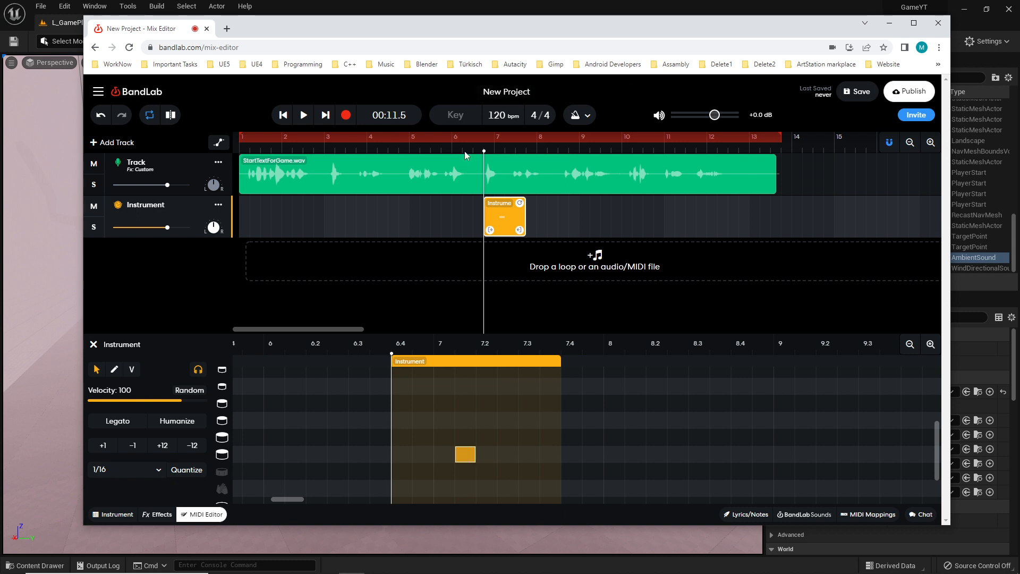
pyautogui.moveTo(483, 154); pyautogui.dragTo(466, 153)
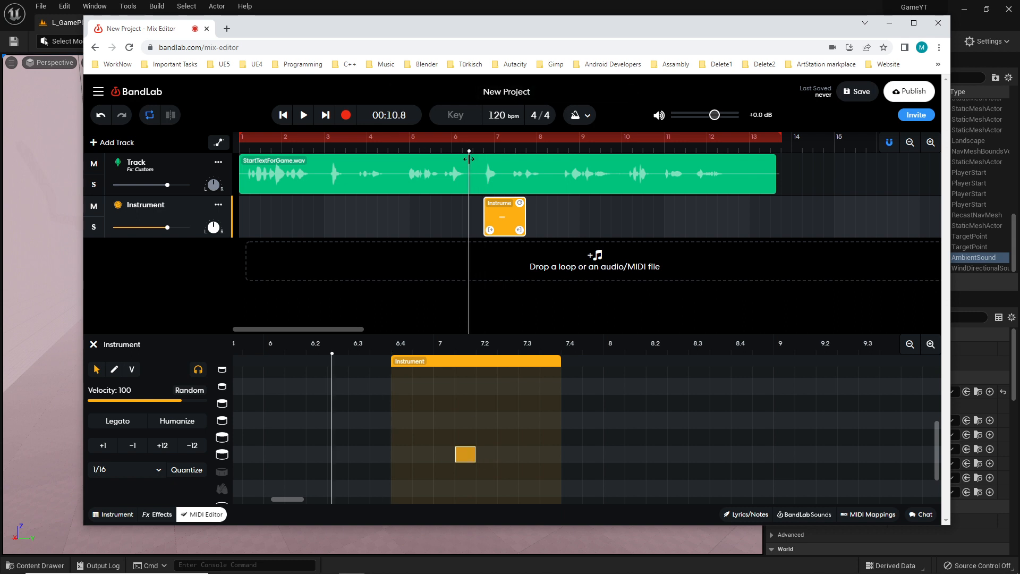
pyautogui.click(303, 114)
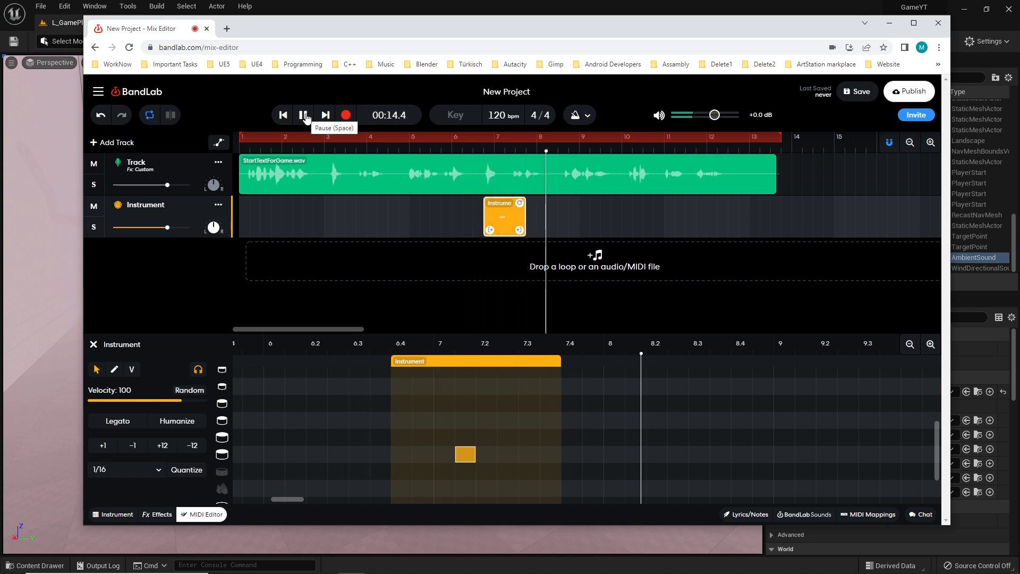
pyautogui.click(305, 115)
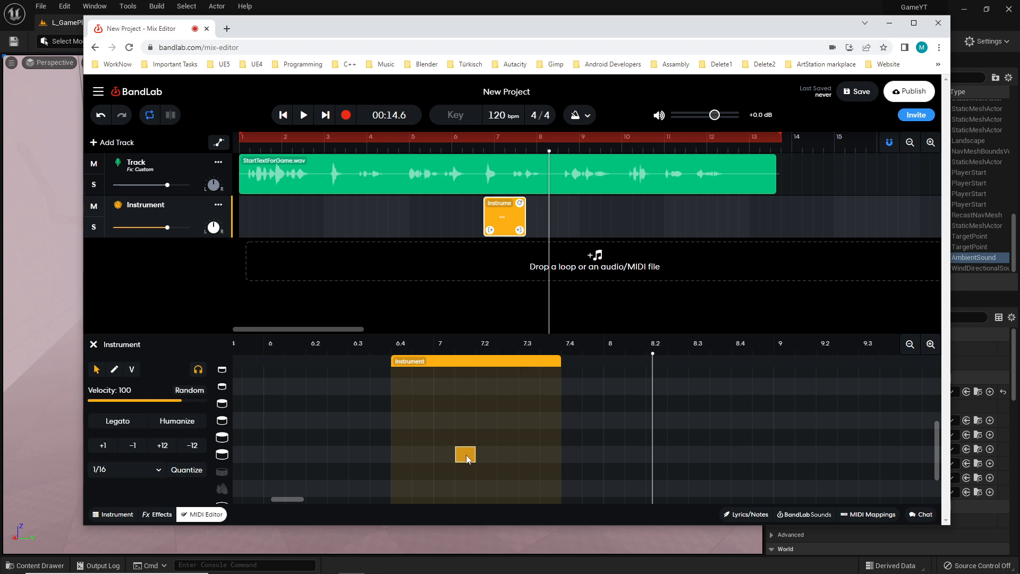
# Try the drum note at the very start of the Instrument region and play the mix through to 00:13.1
pyautogui.moveTo(467, 457); pyautogui.dragTo(406, 457)
pyautogui.moveTo(549, 157); pyautogui.dragTo(463, 165)
pyautogui.click(305, 116)
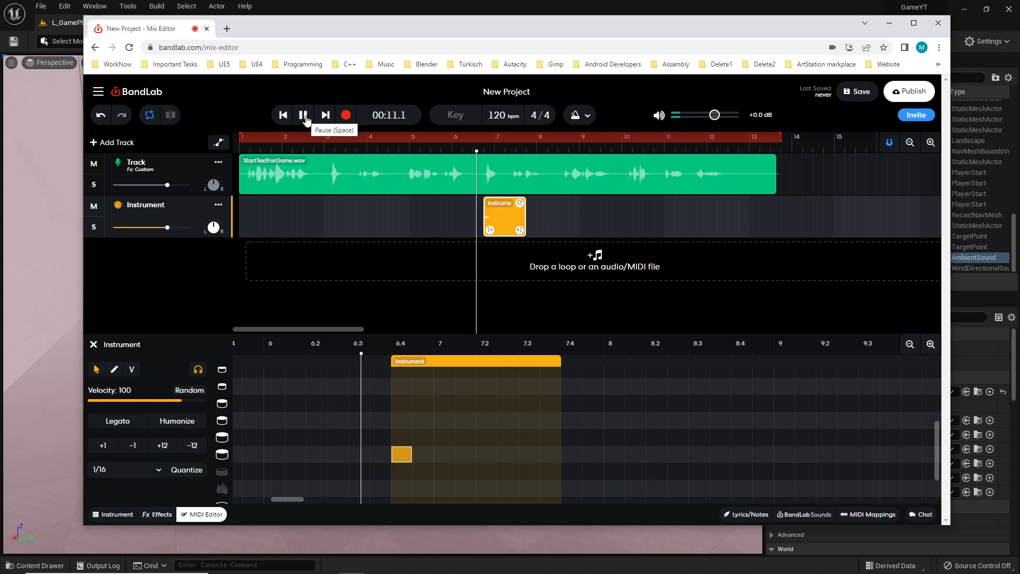
pyautogui.click(304, 116)
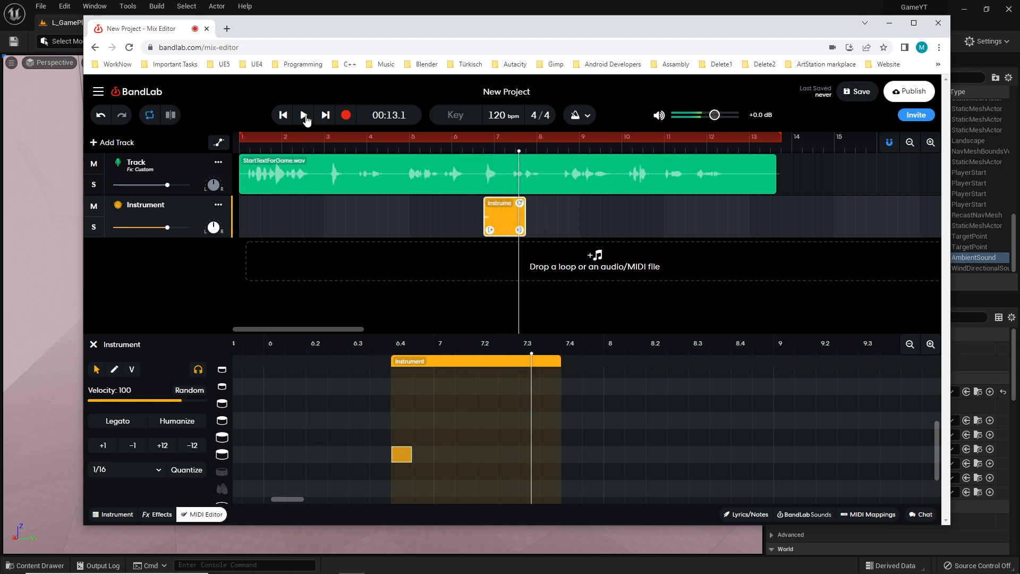
# Move the drum note to just after bar 7 and play the mix from 00:11.0 to check its timing
pyautogui.moveTo(403, 455); pyautogui.dragTo(470, 456)
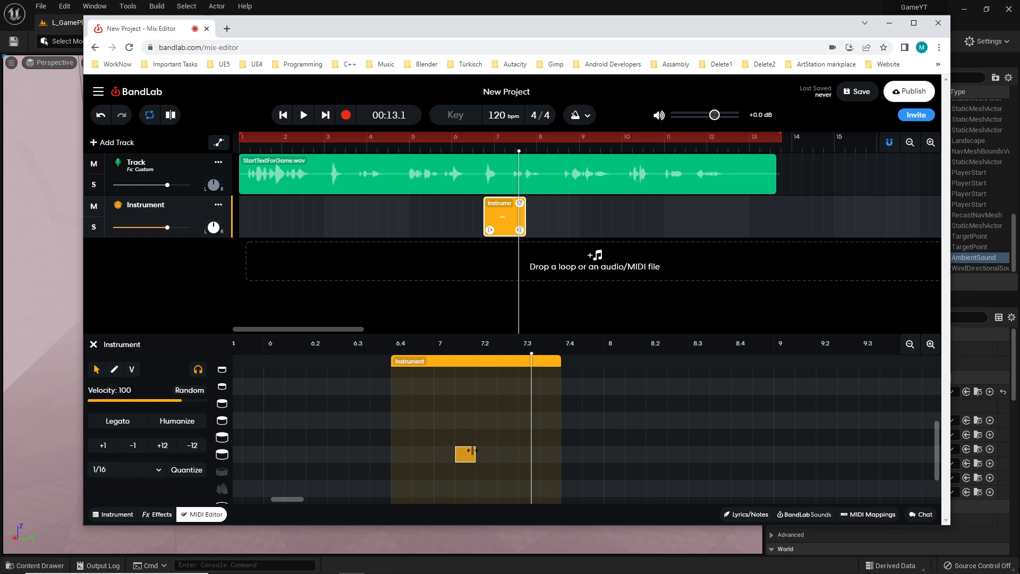
pyautogui.moveTo(521, 160); pyautogui.dragTo(474, 159)
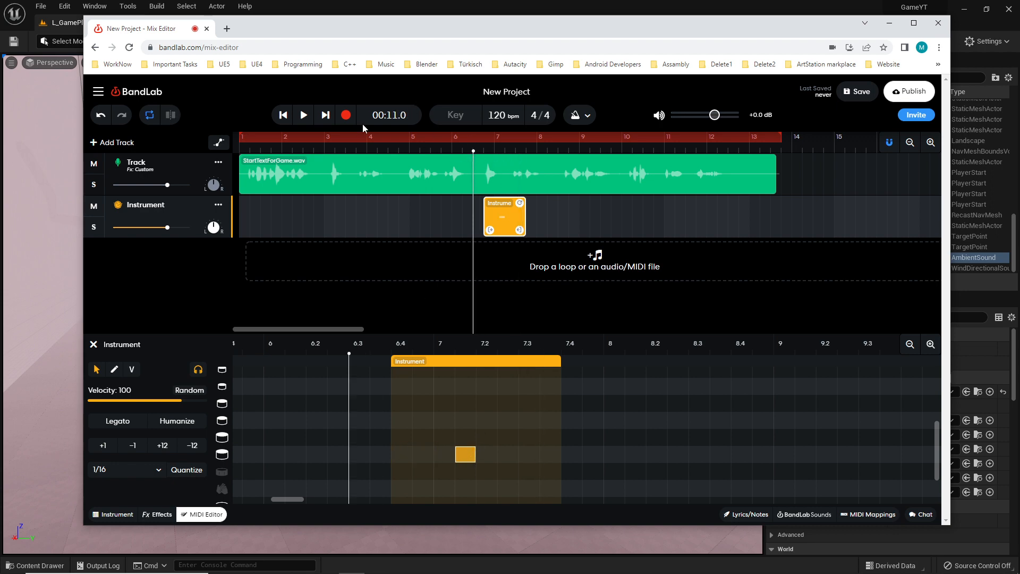
pyautogui.click(302, 117)
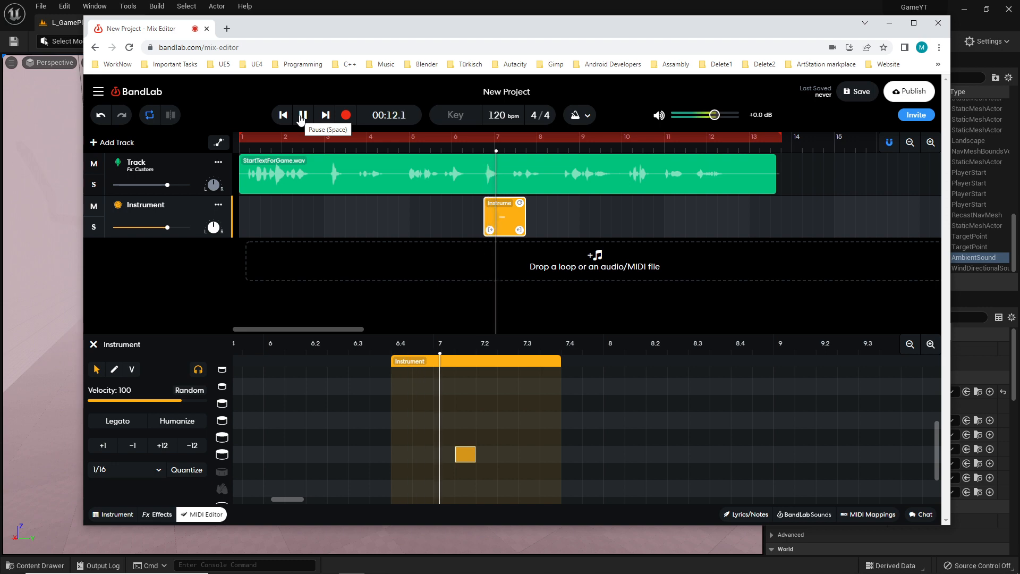
pyautogui.click(302, 116)
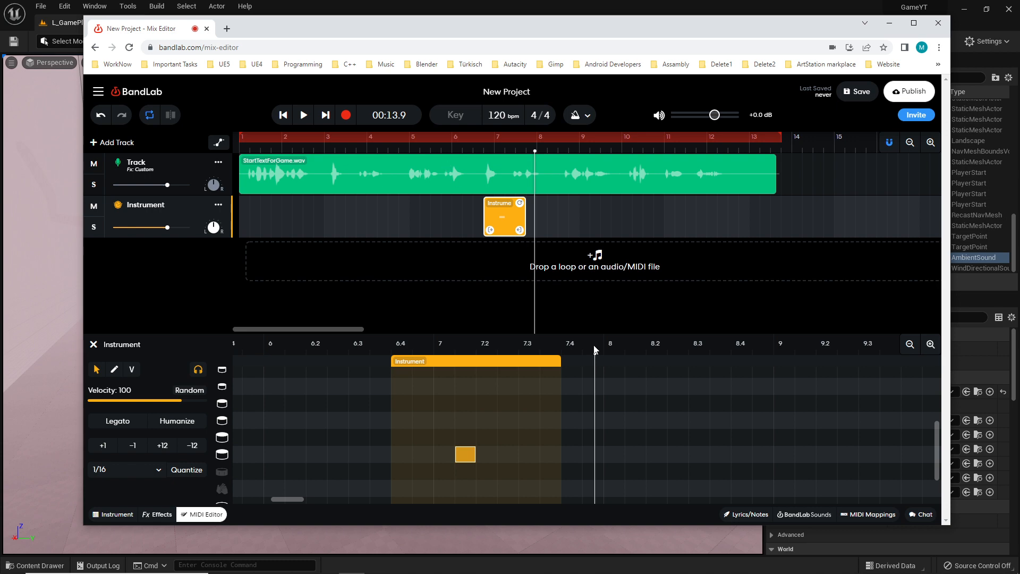
# Extend the end of the Instrument region to just past bar 10
pyautogui.moveTo(596, 369); pyautogui.dragTo(524, 373)
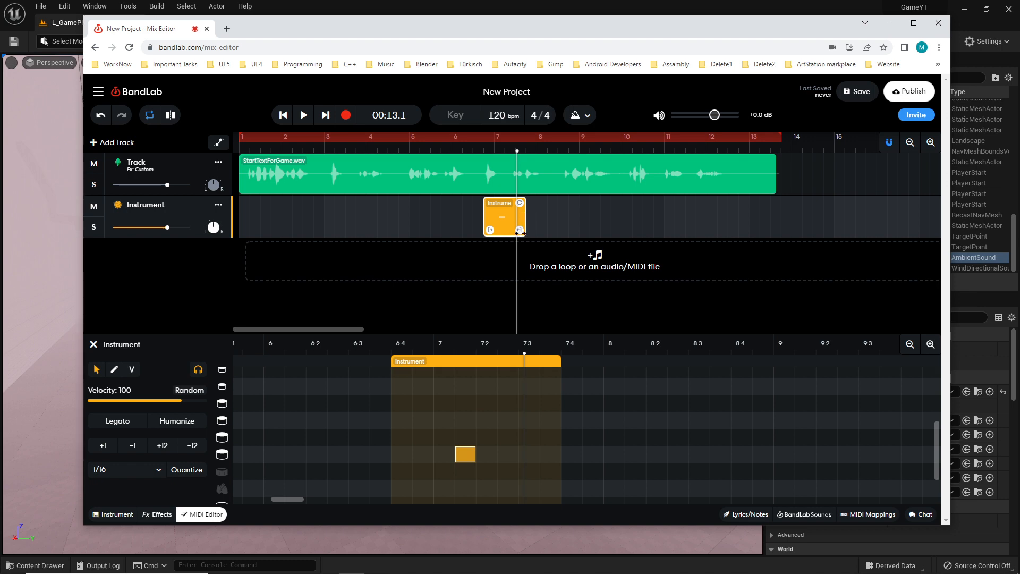
pyautogui.moveTo(520, 231); pyautogui.dragTo(484, 230)
pyautogui.click(559, 233)
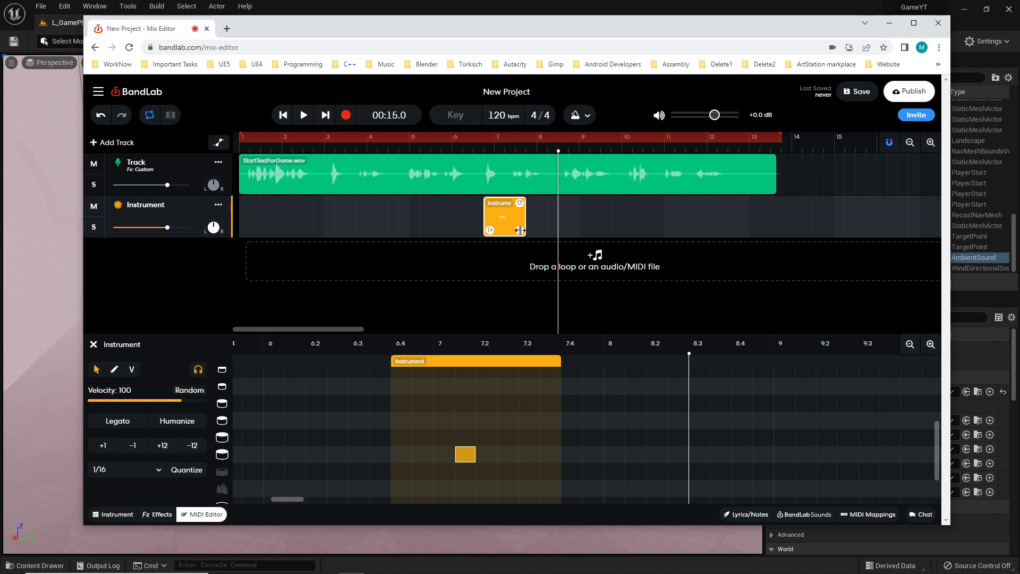
pyautogui.moveTo(519, 230); pyautogui.dragTo(625, 234)
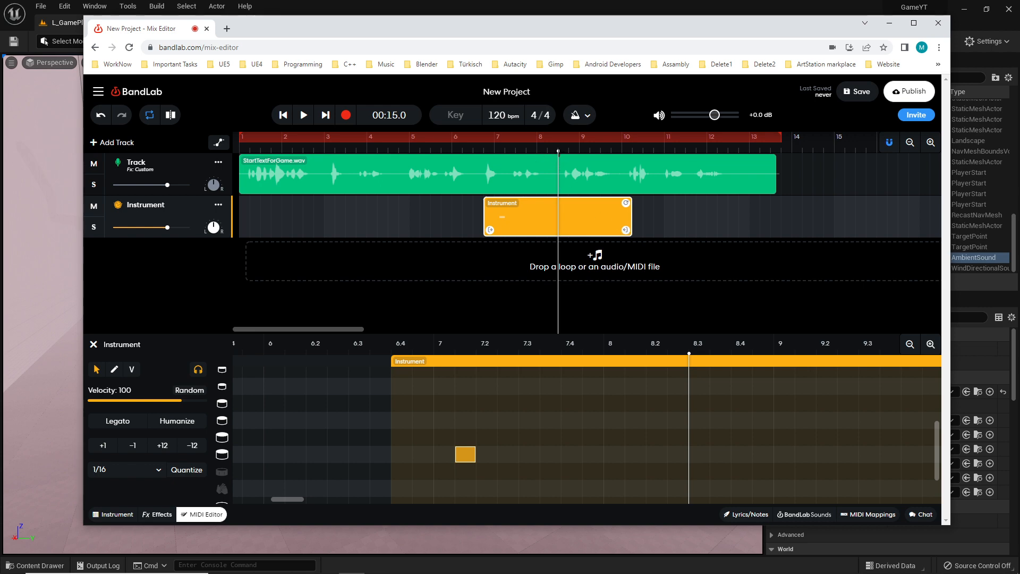
# Play the voice clip with the drum note from 00:11.0 to 00:18.4
pyautogui.moveTo(559, 153); pyautogui.dragTo(474, 152)
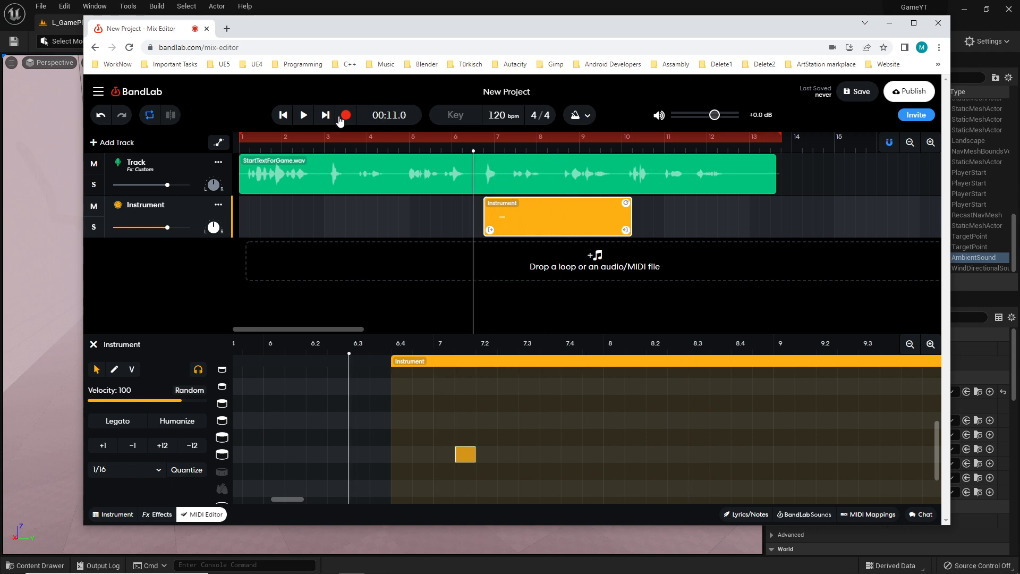
pyautogui.click(303, 115)
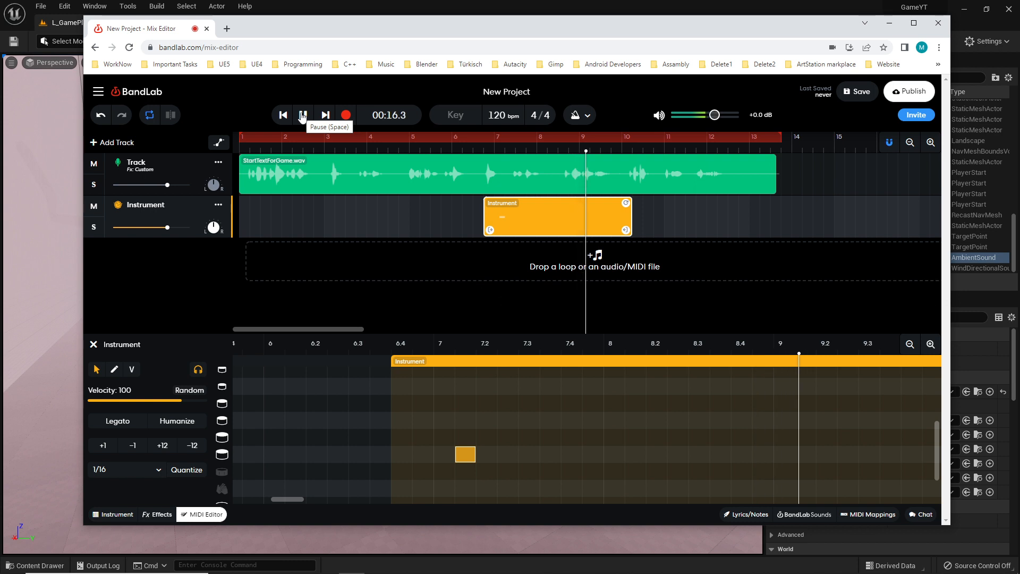
pyautogui.click(302, 115)
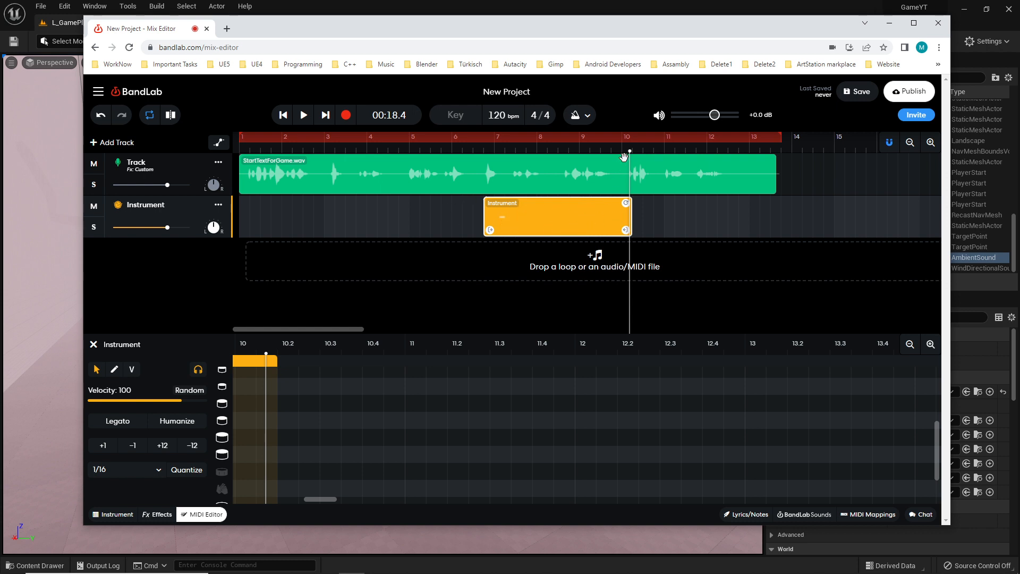
# Replay the mix in short stretches from 00:11.3 and add a second drum note at bar 8 in the same row
pyautogui.moveTo(628, 159); pyautogui.dragTo(479, 173)
pyautogui.click(303, 116)
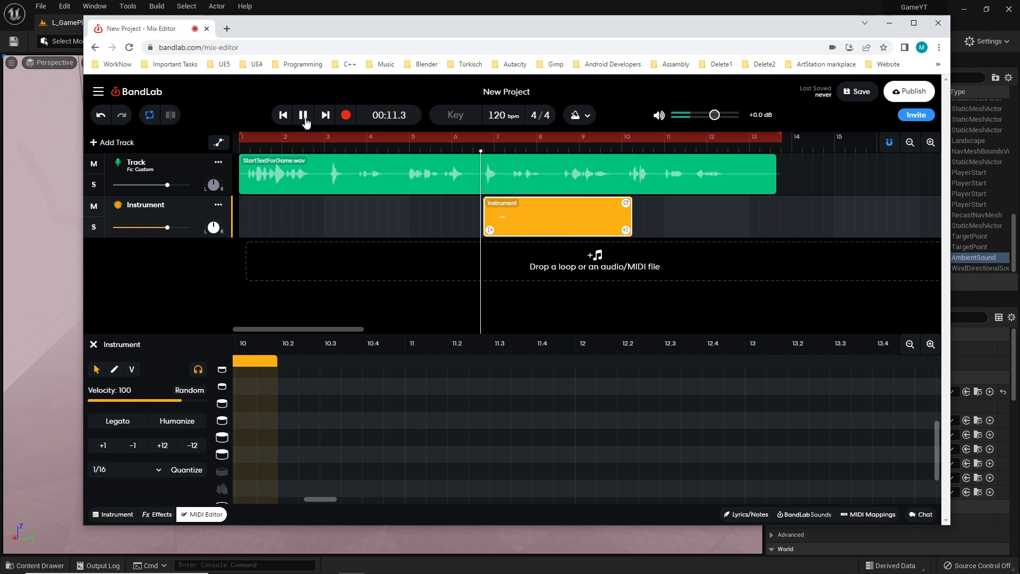
pyautogui.click(304, 116)
pyautogui.moveTo(331, 498); pyautogui.dragTo(298, 498)
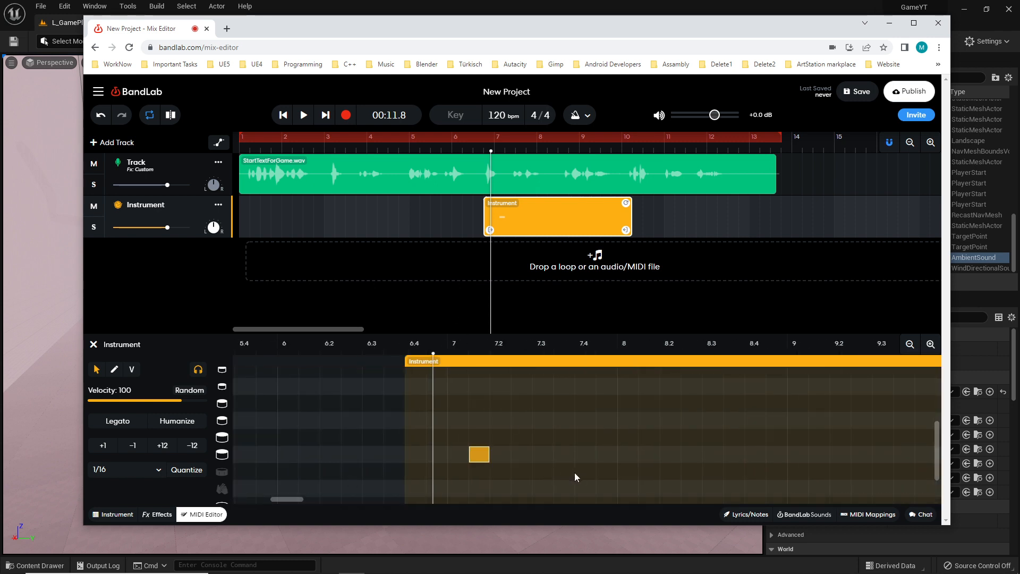
pyautogui.click(303, 116)
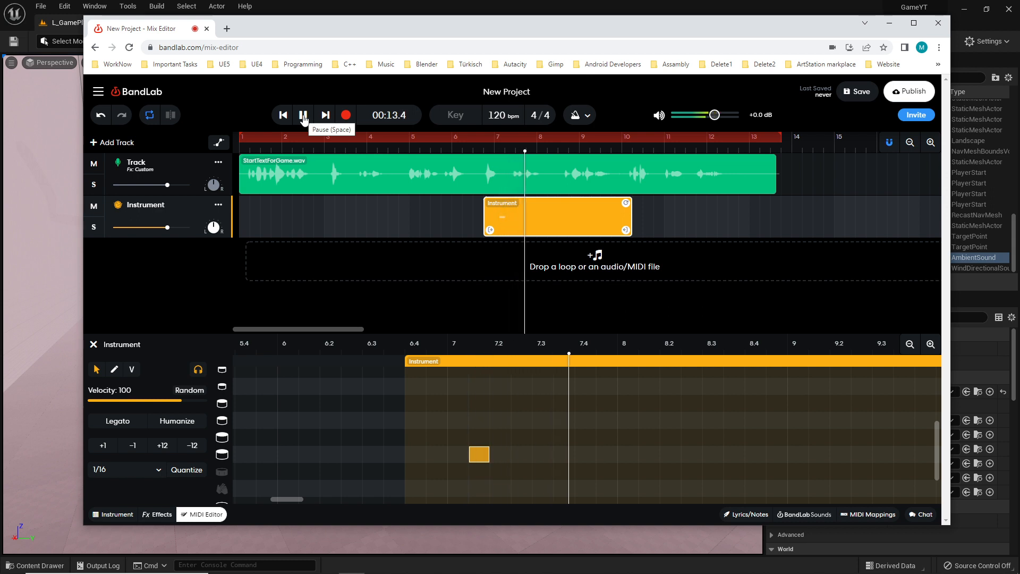
pyautogui.click(303, 116)
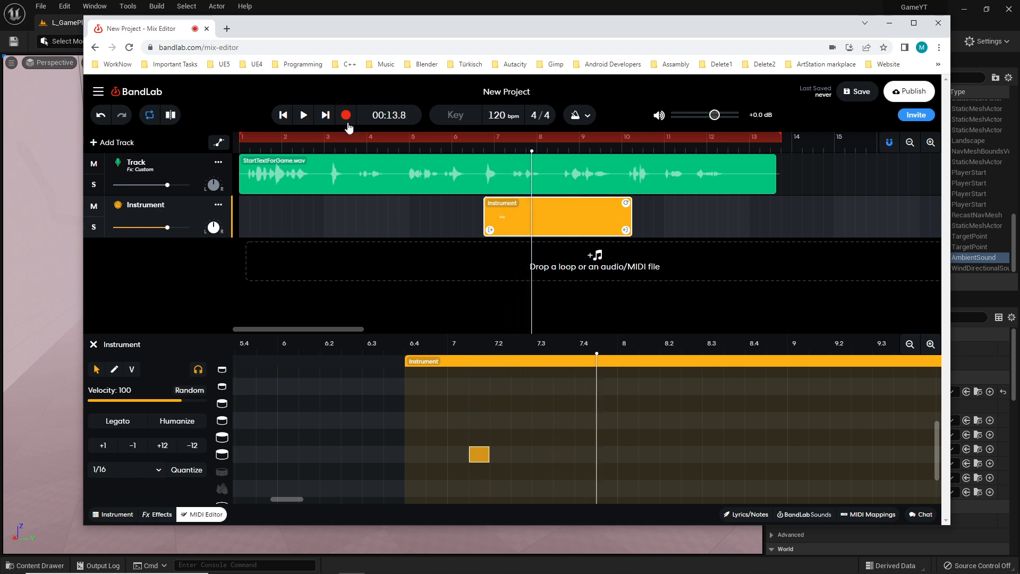
pyautogui.click(303, 115)
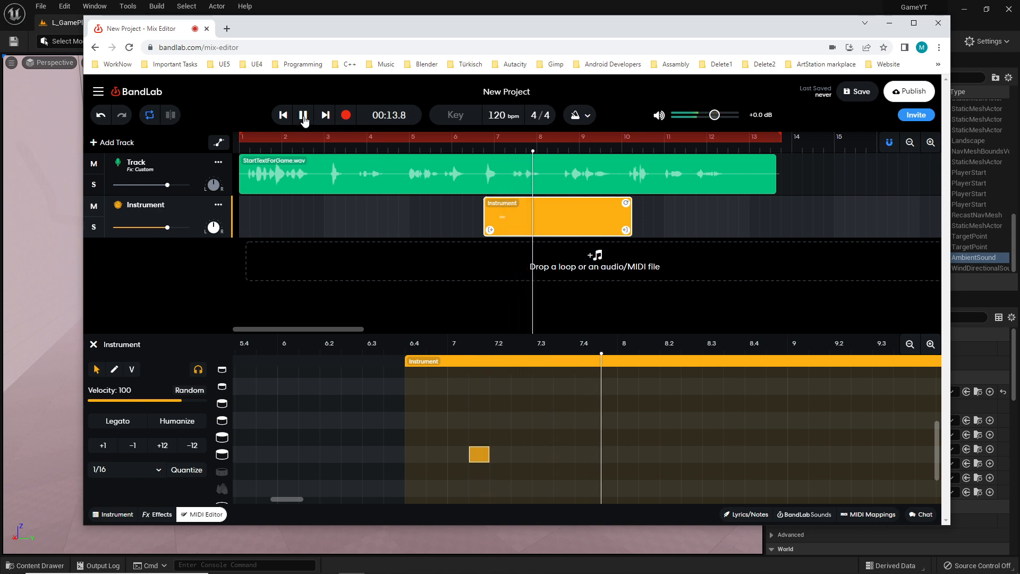
pyautogui.doubleClick(623, 455)
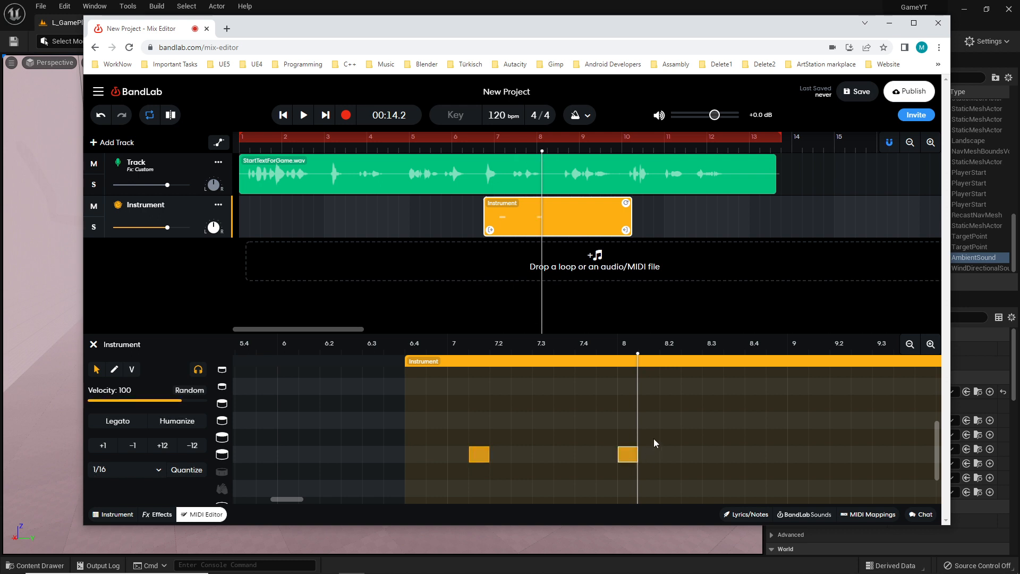
# Play the mix in short stretches from 00:14.2 to 00:16.0 to locate the next hit
pyautogui.click(305, 117)
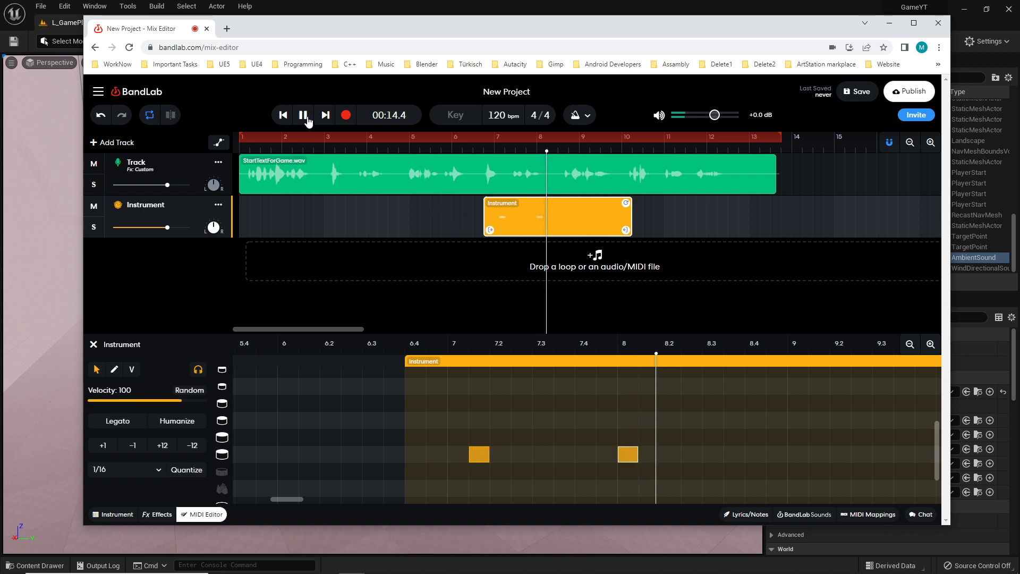
pyautogui.click(307, 119)
pyautogui.click(307, 121)
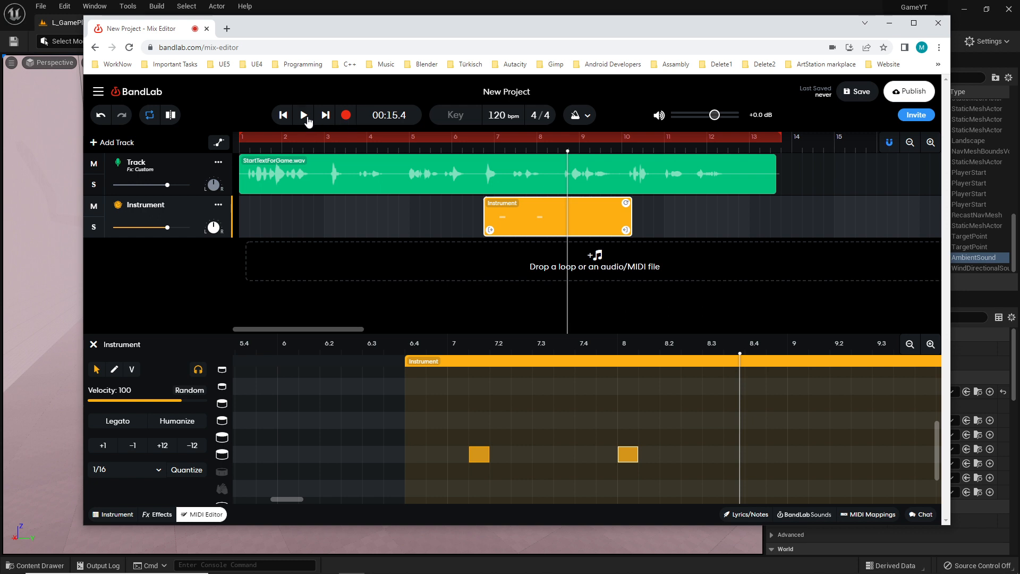
pyautogui.click(306, 121)
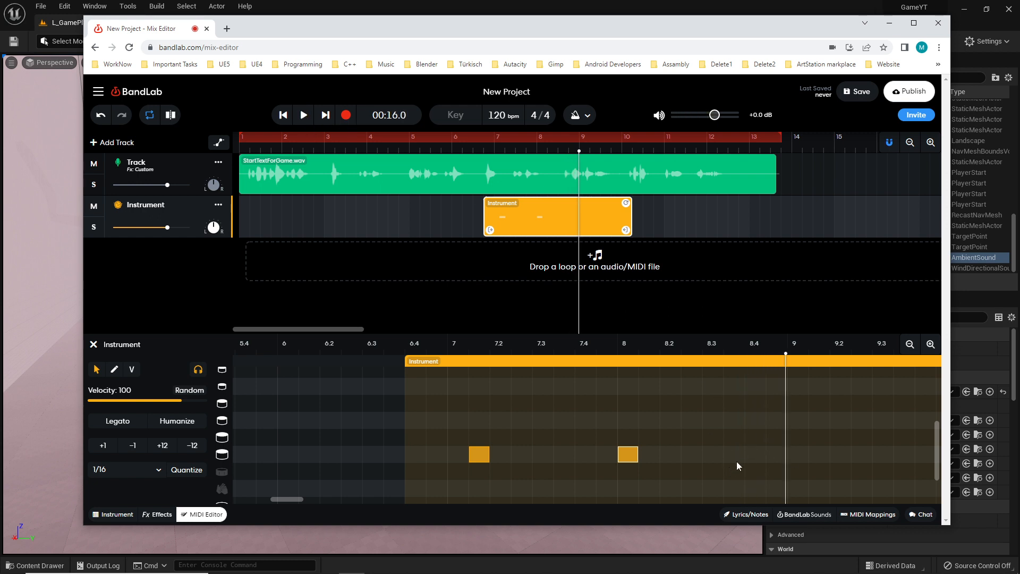
# Set the playhead to about 00:15.3 and add a third drum note there, between 8.3 and 8.4
pyautogui.moveTo(580, 156); pyautogui.dragTo(565, 167)
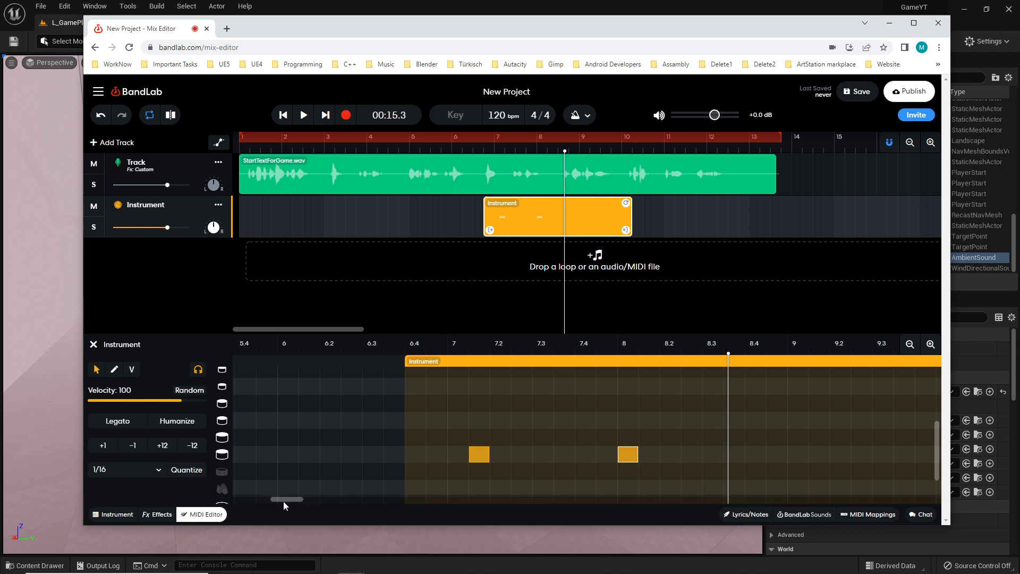
pyautogui.moveTo(282, 499); pyautogui.dragTo(291, 500)
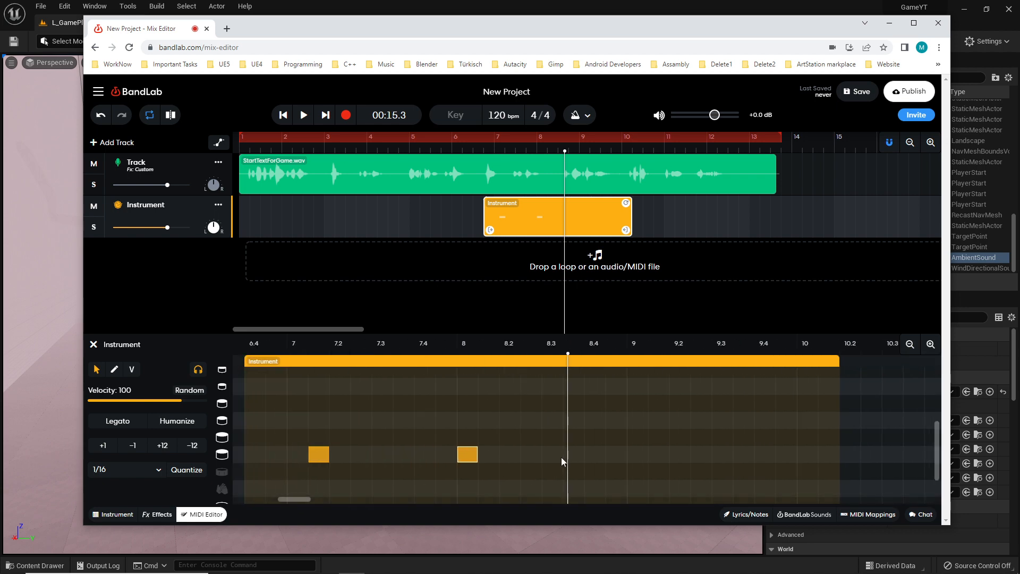
pyautogui.moveTo(568, 457); pyautogui.dragTo(572, 458)
pyautogui.doubleClick(579, 454)
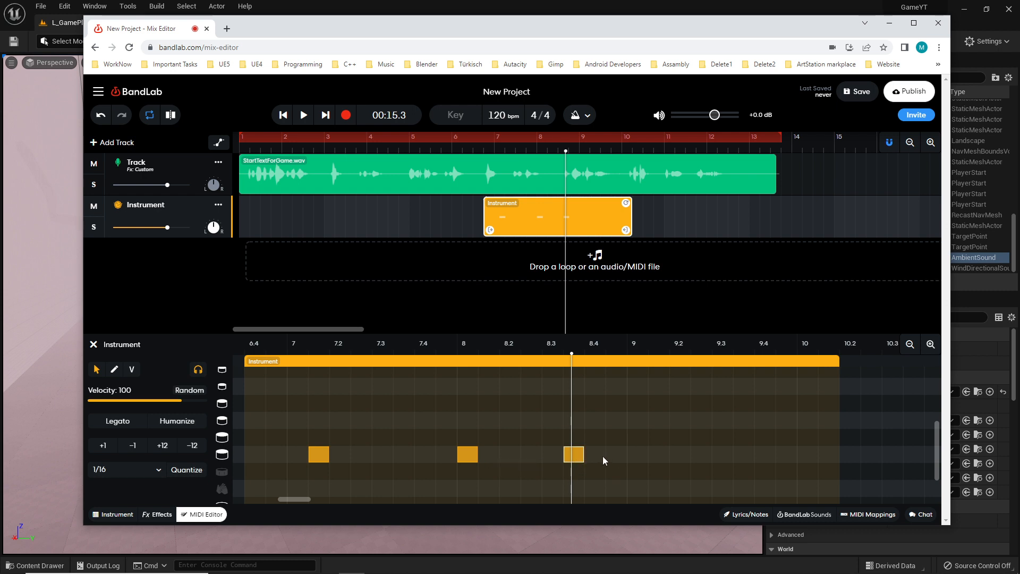
# Add three more drum notes in the same row at 9.2, at 9.4 and at the end of the Instrument region
pyautogui.click(660, 457)
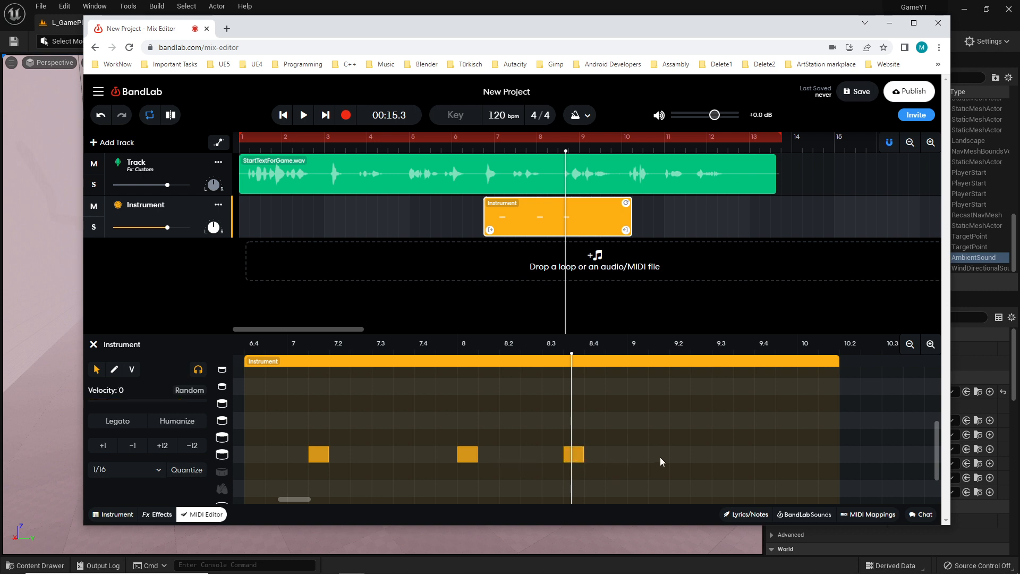
pyautogui.doubleClick(682, 458)
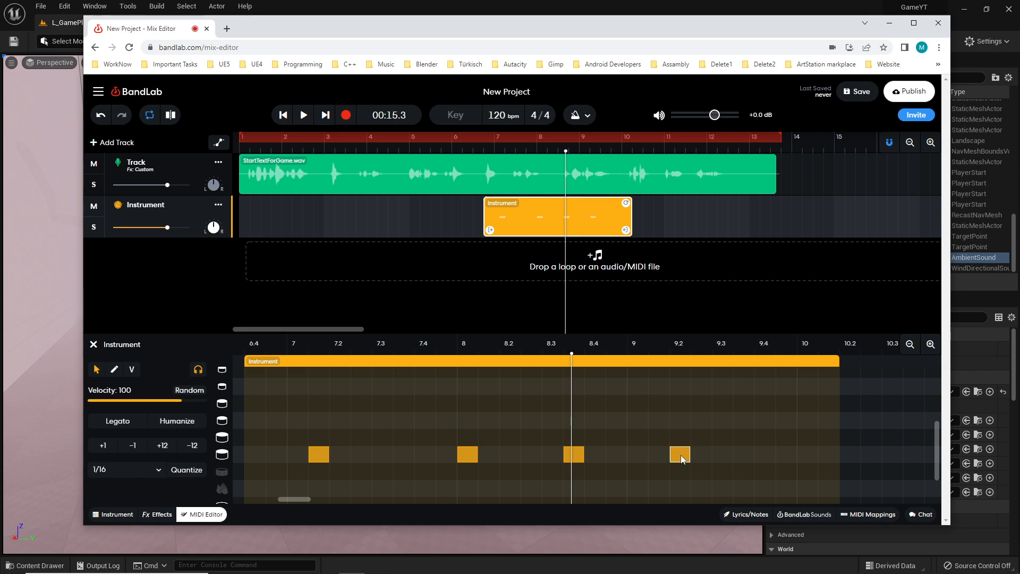
pyautogui.click(766, 455)
pyautogui.doubleClick(766, 455)
pyautogui.click(831, 456)
pyautogui.doubleClick(831, 456)
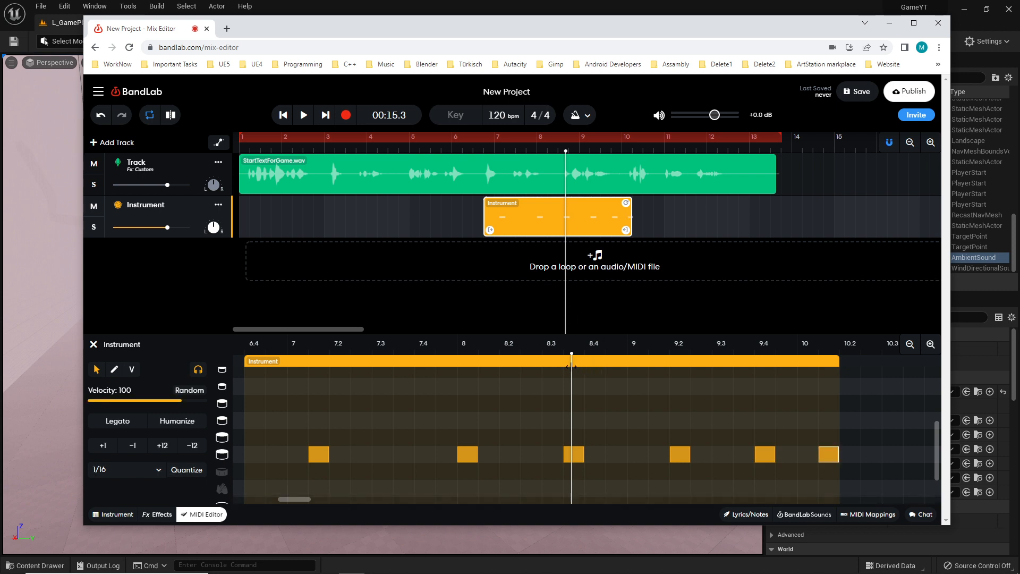
# Play the mix with the full drum pattern from just before the Instrument region to 00:19.5
pyautogui.moveTo(571, 367); pyautogui.dragTo(232, 396)
pyautogui.click(304, 116)
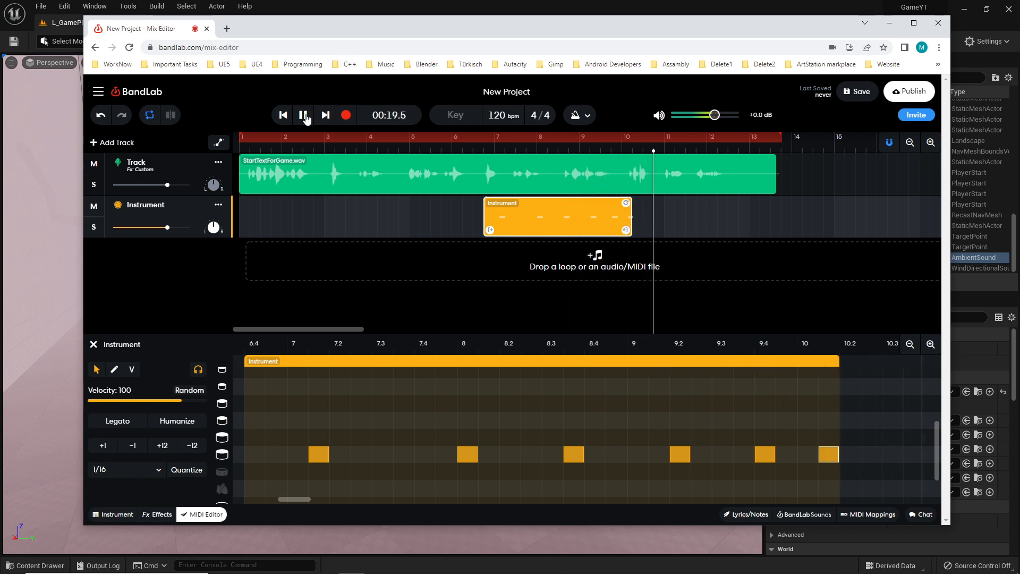
pyautogui.click(303, 115)
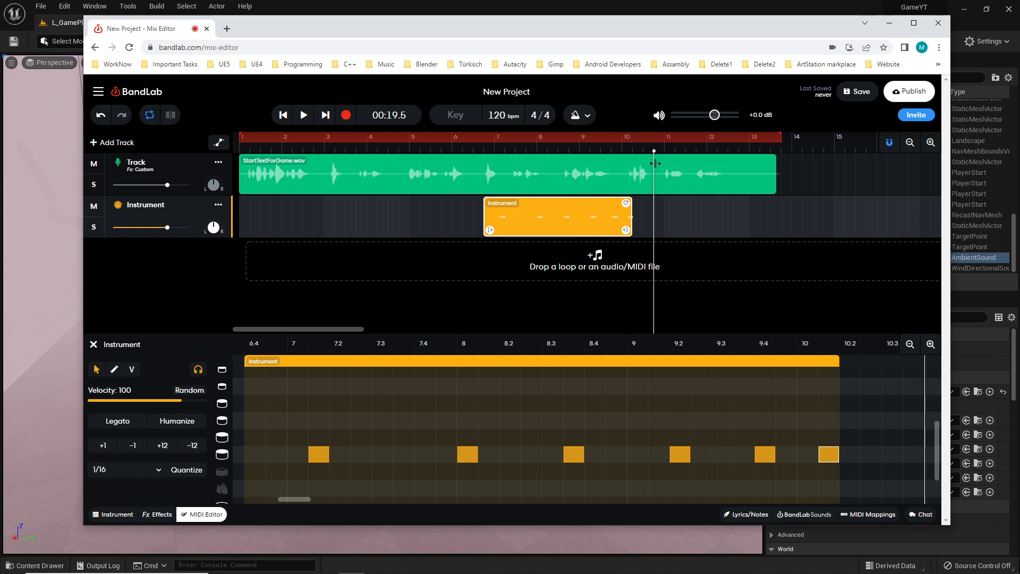
# Replay the mix from 00:10.8 to 00:18.0 and delete the last drum note at the region's end
pyautogui.moveTo(655, 162); pyautogui.dragTo(469, 174)
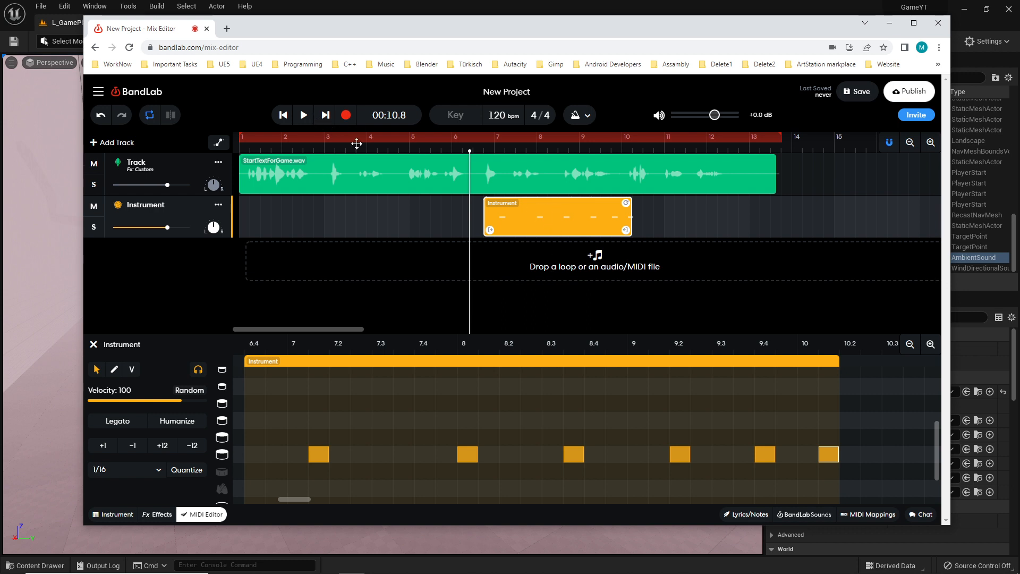
pyautogui.click(303, 116)
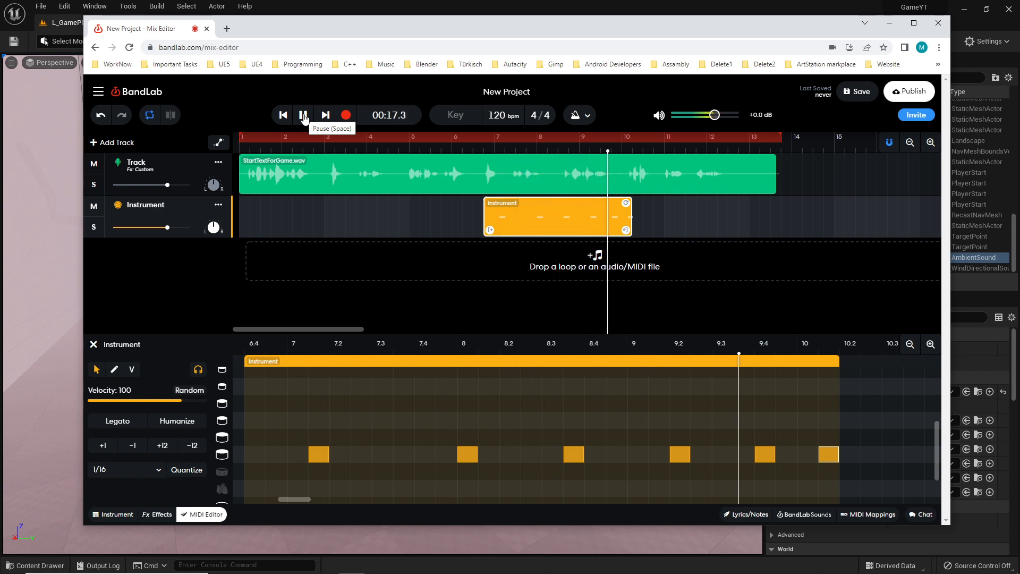
pyautogui.click(303, 116)
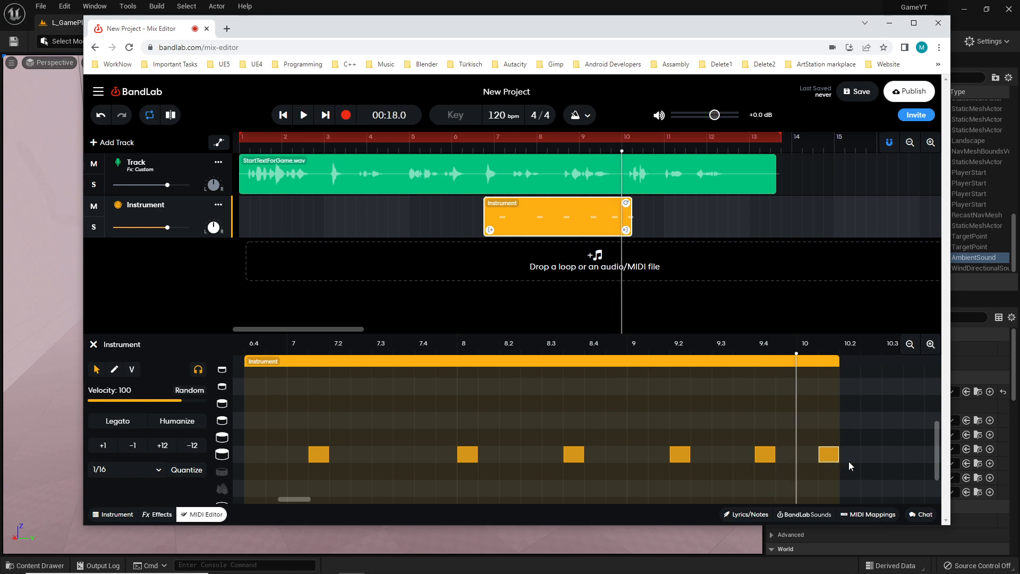
pyautogui.press('Delete')
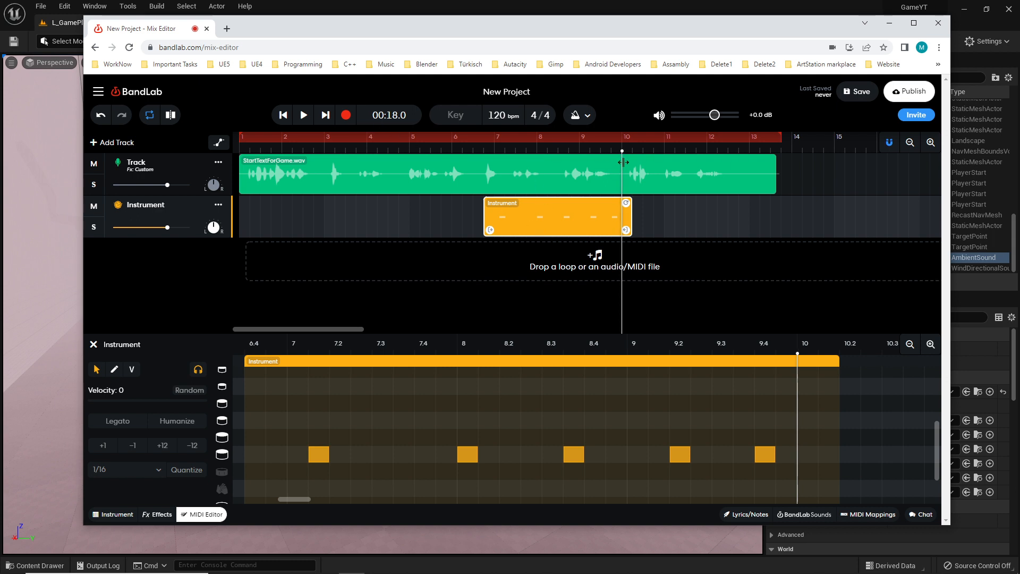
# Play the mix from before the Instrument region to 00:22.7 and return the playhead to 00:11.5 with the drum notes in view
pyautogui.moveTo(622, 153); pyautogui.dragTo(463, 153)
pyautogui.click(303, 116)
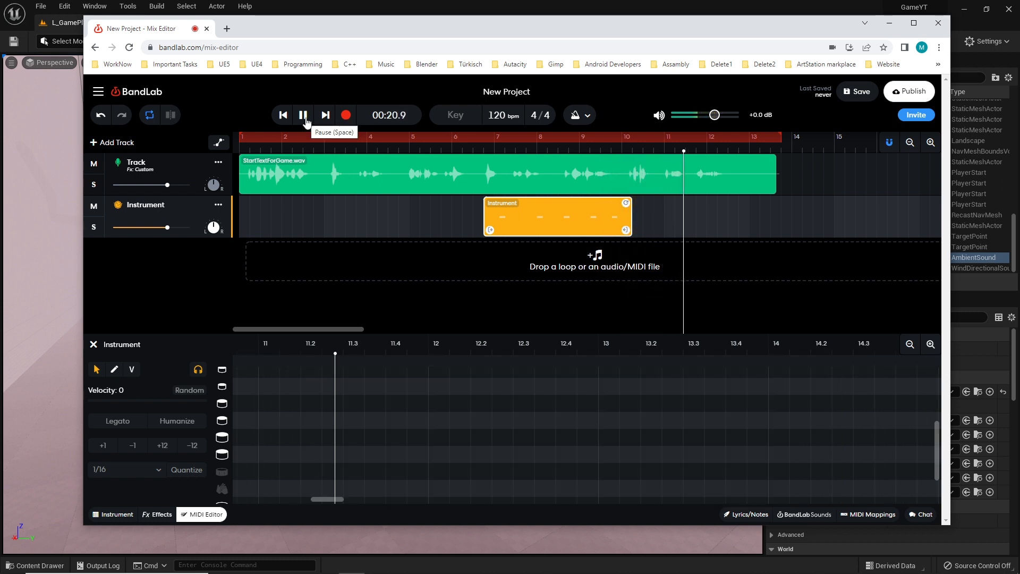
pyautogui.click(305, 120)
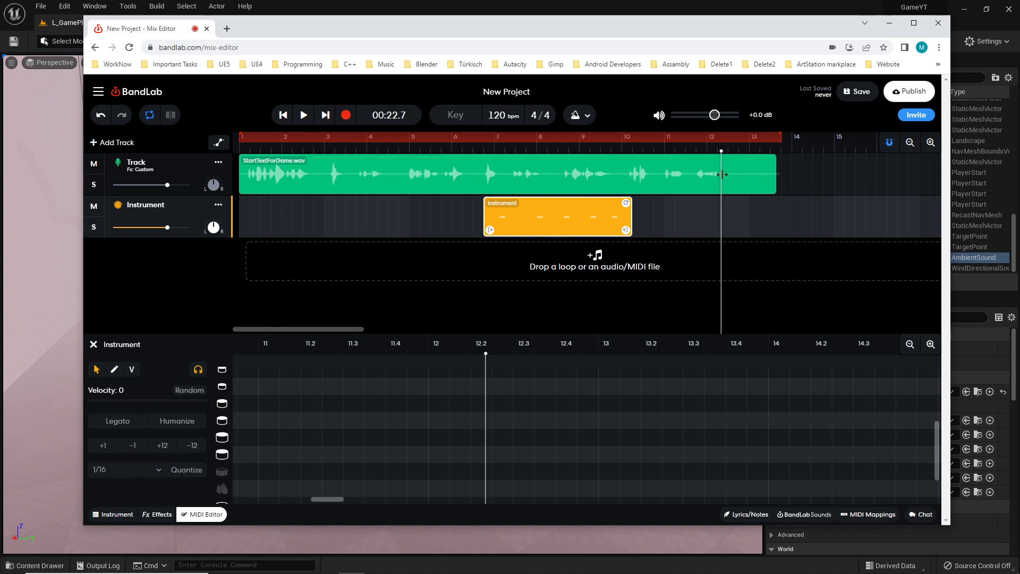
pyautogui.moveTo(722, 163); pyautogui.dragTo(485, 185)
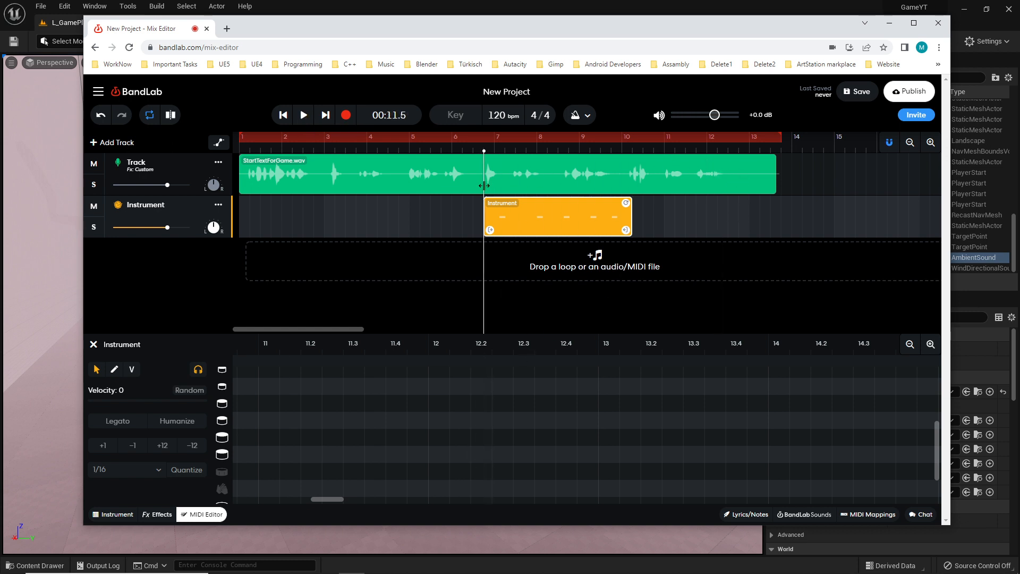
pyautogui.moveTo(335, 499); pyautogui.dragTo(301, 500)
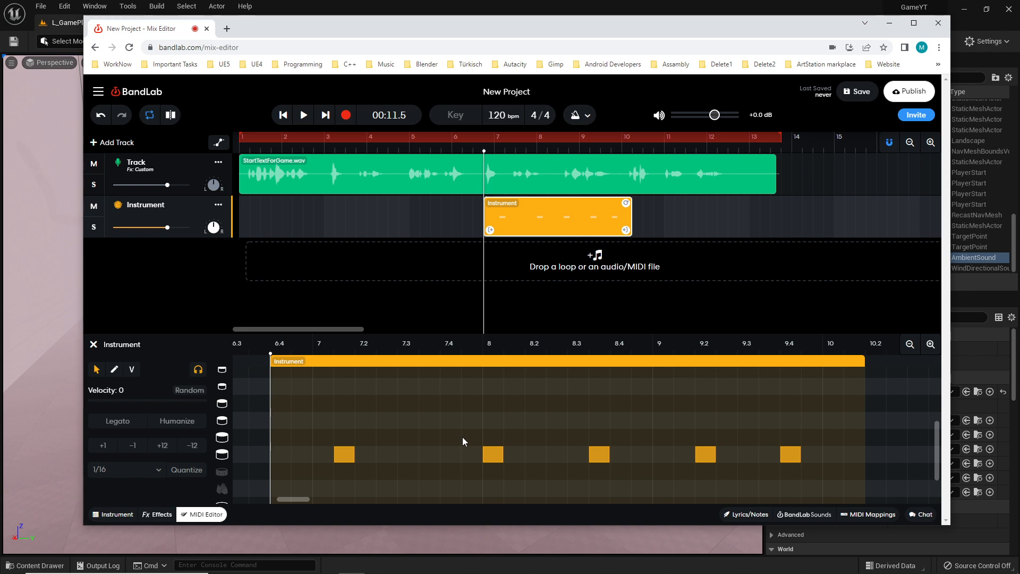
pyautogui.click(218, 163)
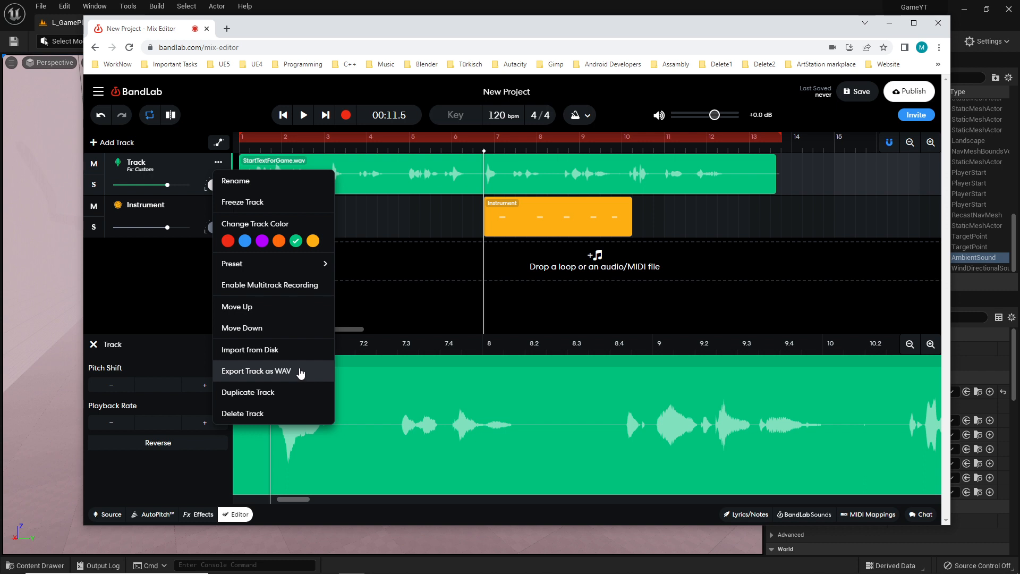
pyautogui.click(396, 304)
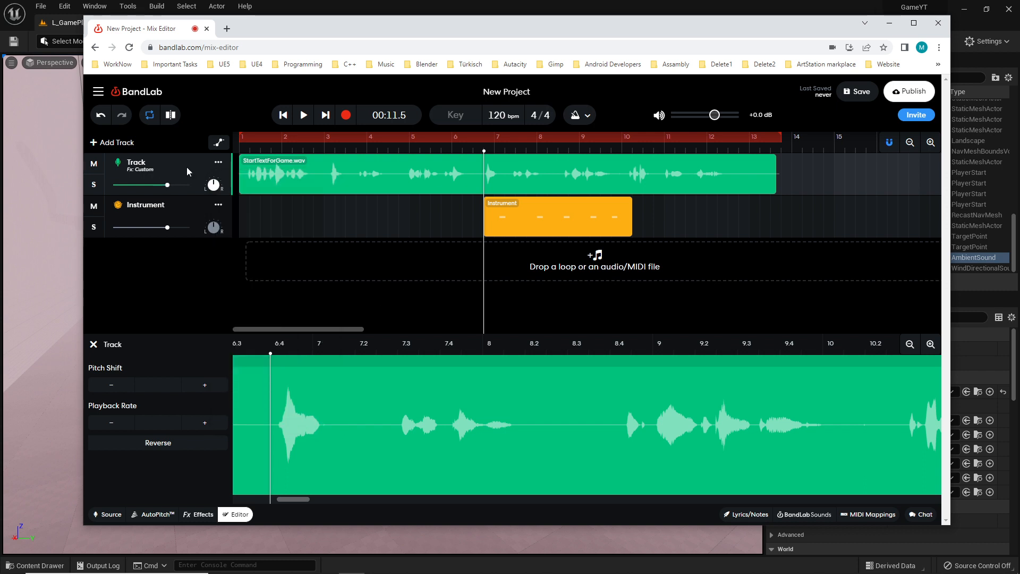
pyautogui.click(187, 210)
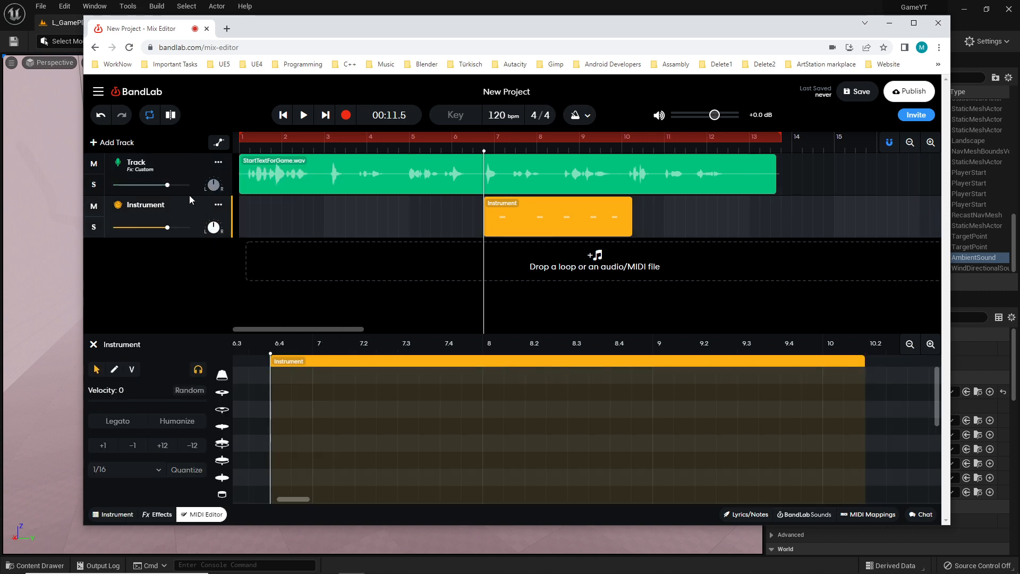
pyautogui.click(180, 167)
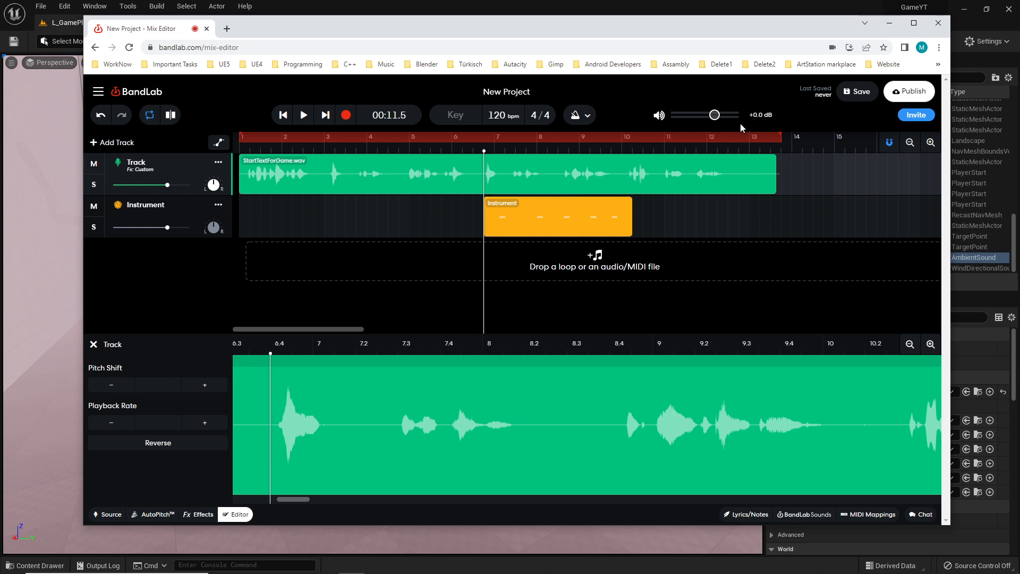
# Save the project and return the playhead to the start of the timeline
pyautogui.click(862, 93)
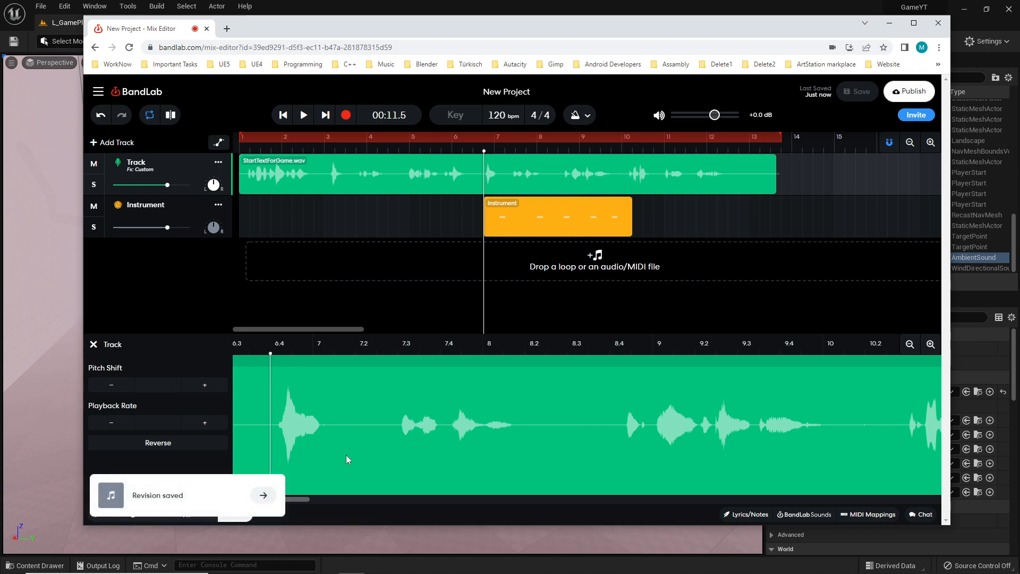
pyautogui.moveTo(262, 504)
pyautogui.click(282, 477)
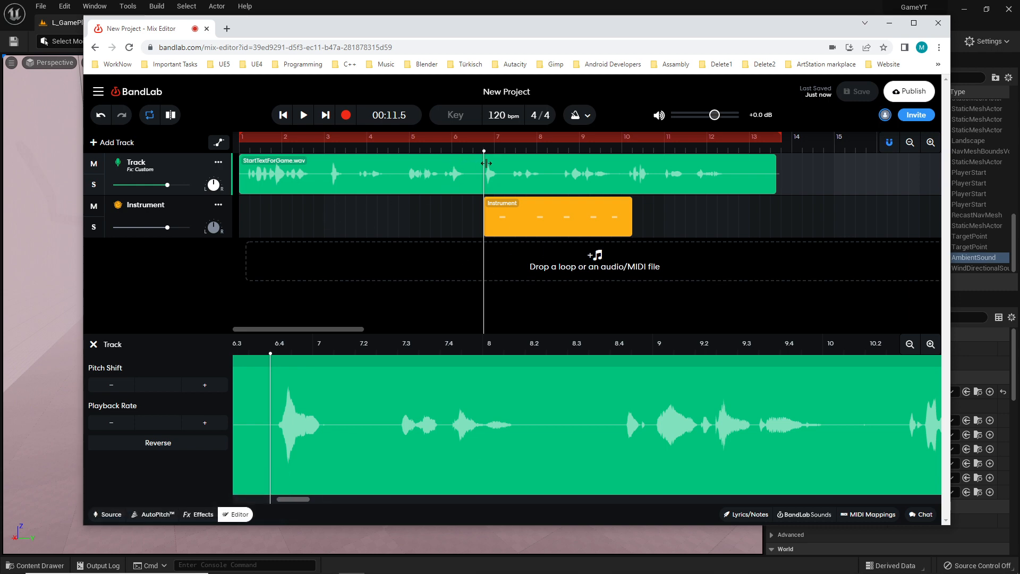
pyautogui.moveTo(469, 165); pyautogui.dragTo(204, 179)
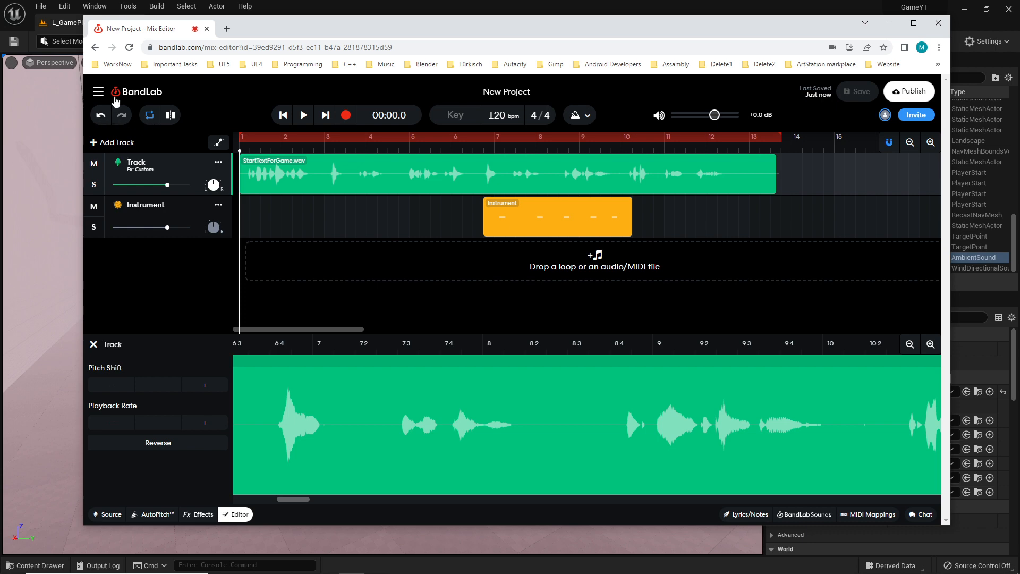
# Download the project's mixdown as an uncompressed 16bit, 44.1kHz WAV file
pyautogui.click(149, 95)
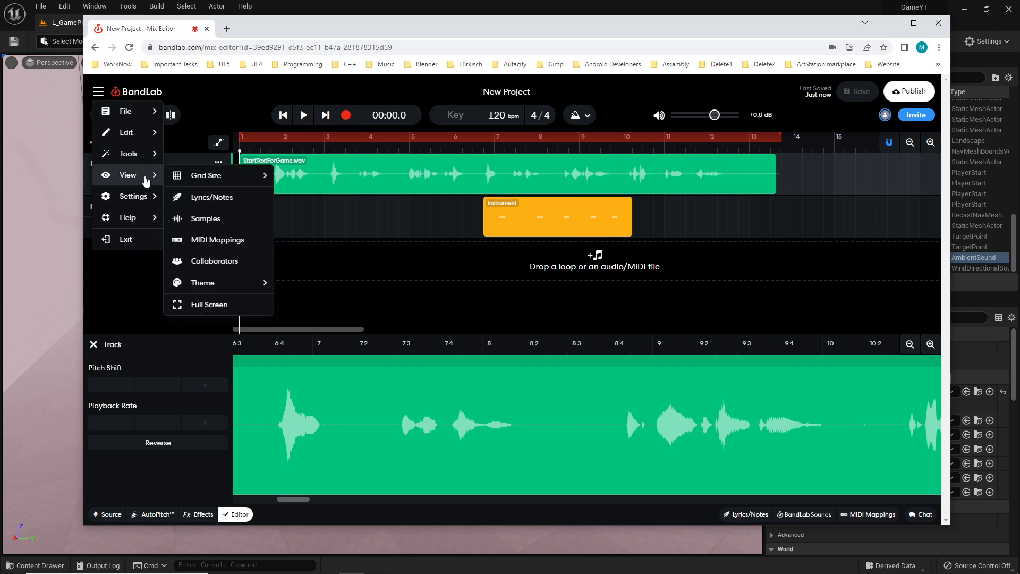
pyautogui.moveTo(146, 226)
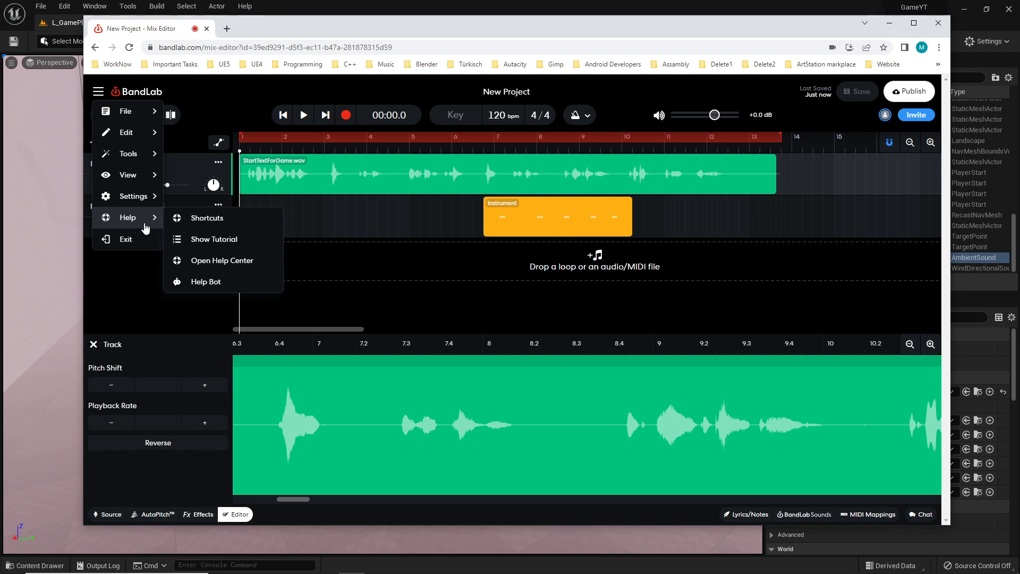
pyautogui.moveTo(140, 111)
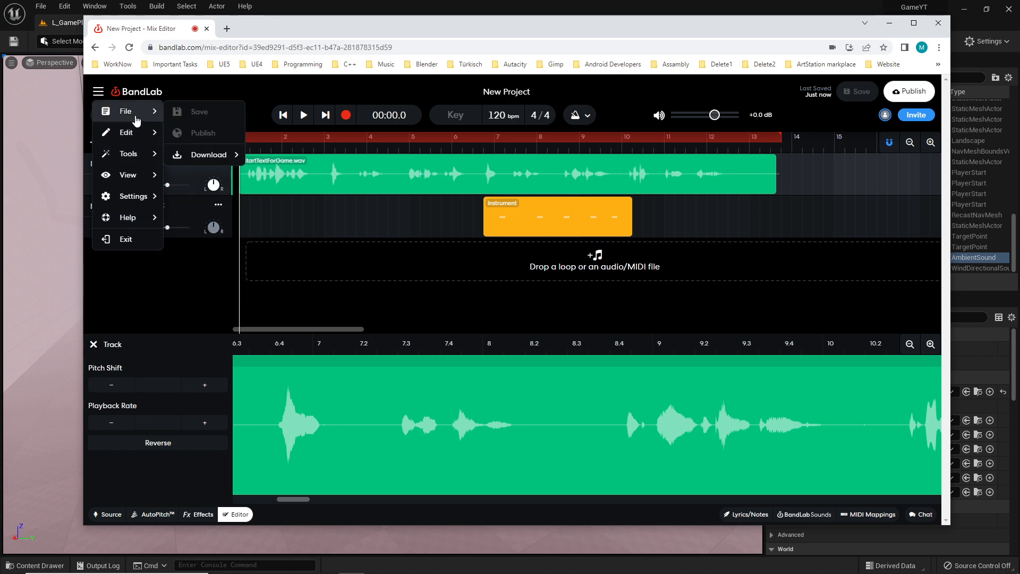
pyautogui.moveTo(209, 162)
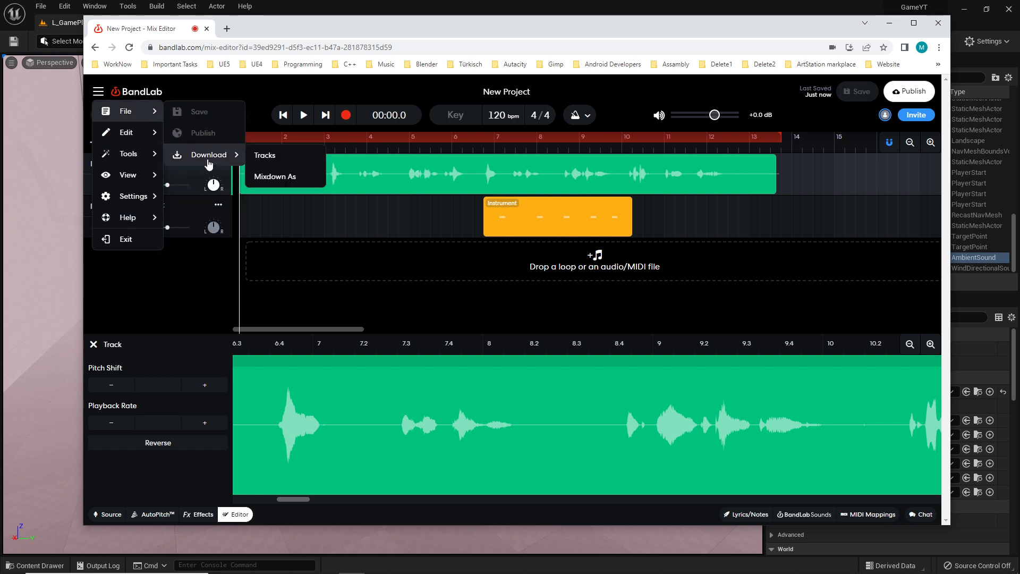
pyautogui.click(294, 180)
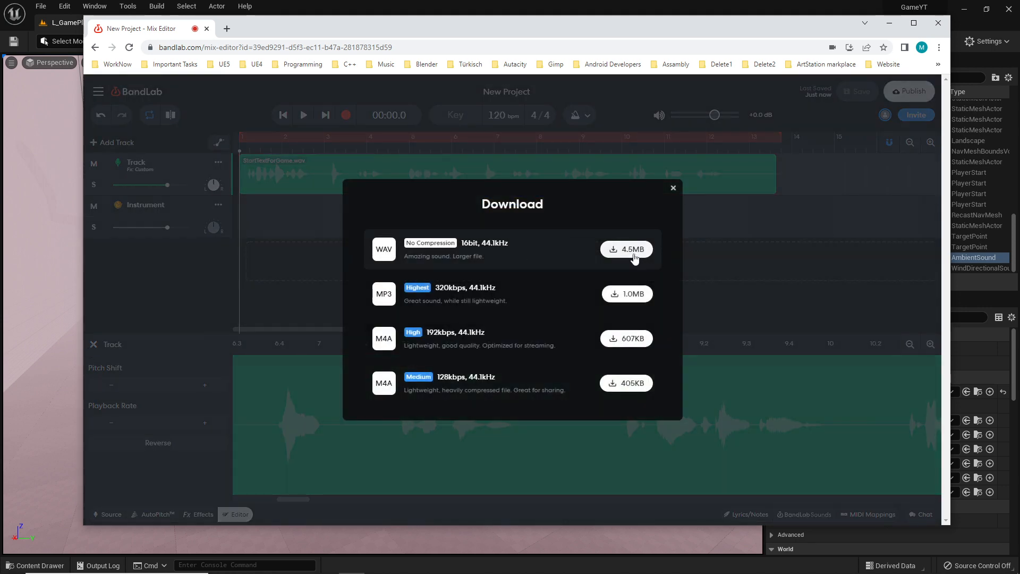
pyautogui.click(627, 250)
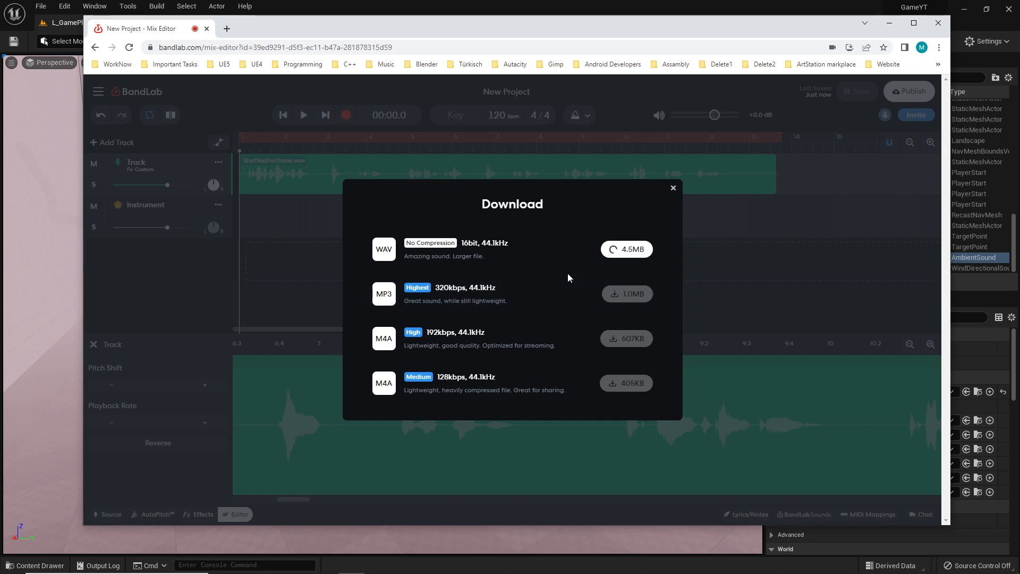
# Switch to Unreal Editor, play the L_GamePlay level, run the character through the graveyard and stop the session
pyautogui.click(365, 6)
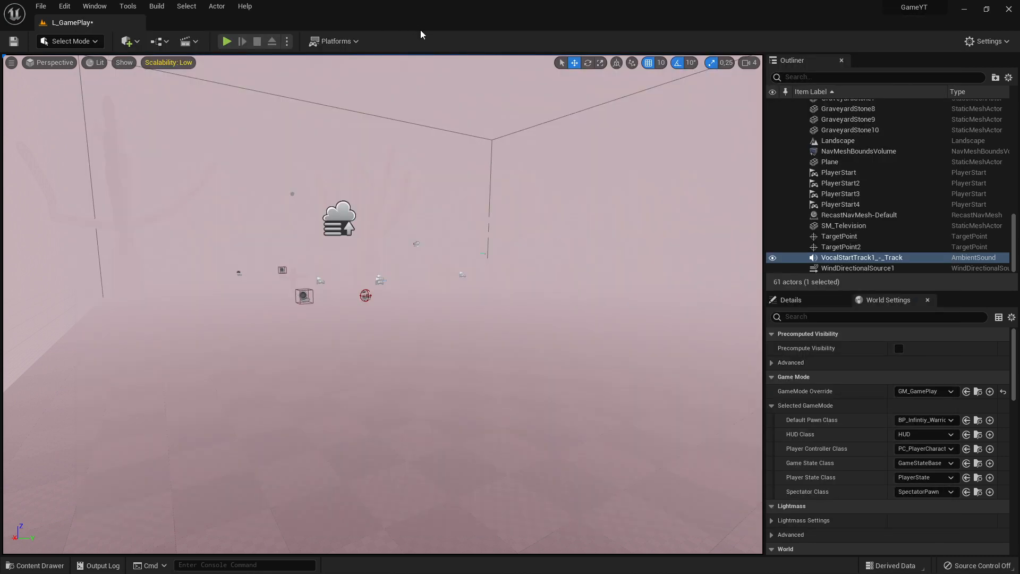
pyautogui.click(227, 40)
pyautogui.click(378, 305)
pyautogui.press('w')
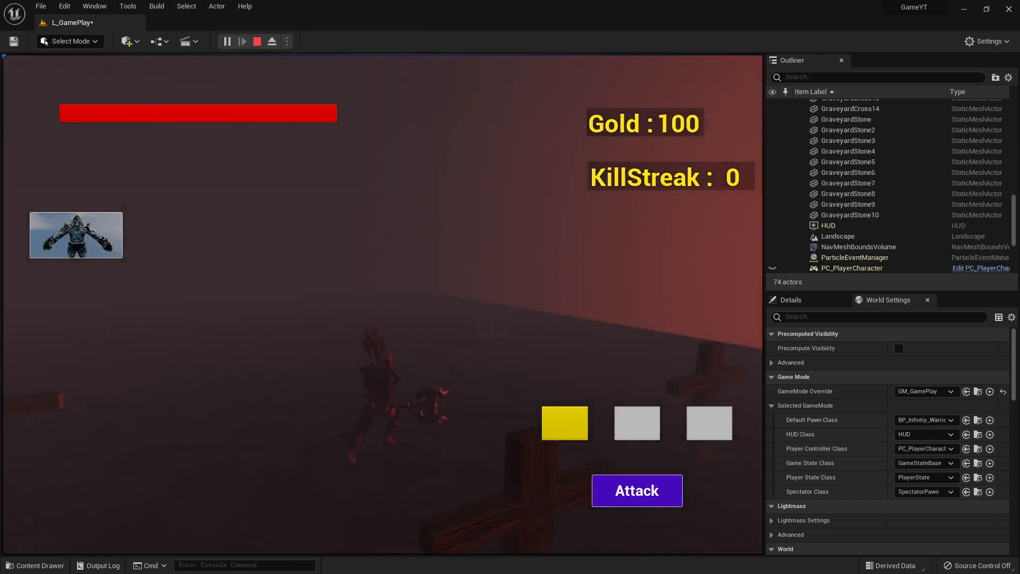
pyautogui.press('w')
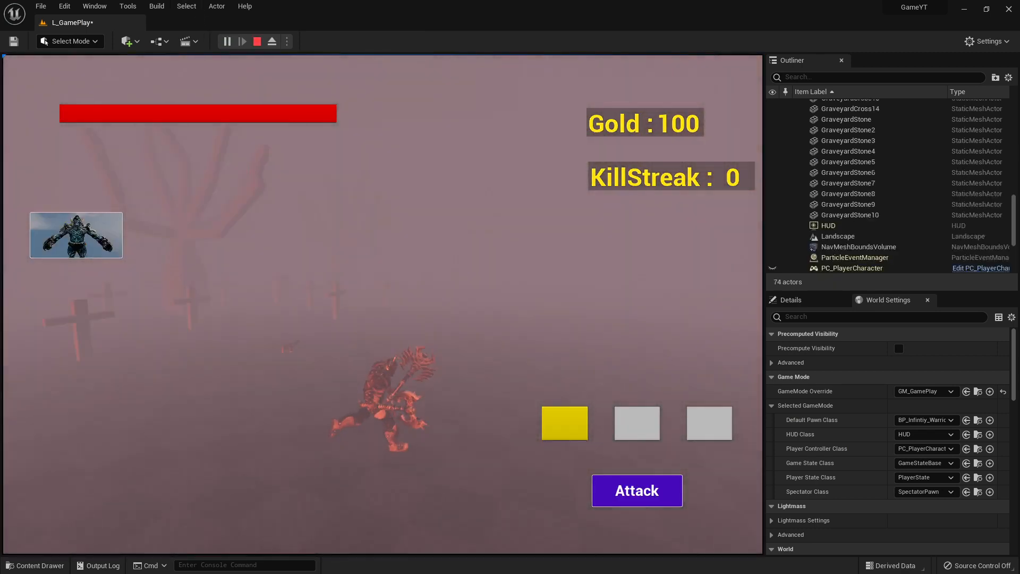
pyautogui.press('w')
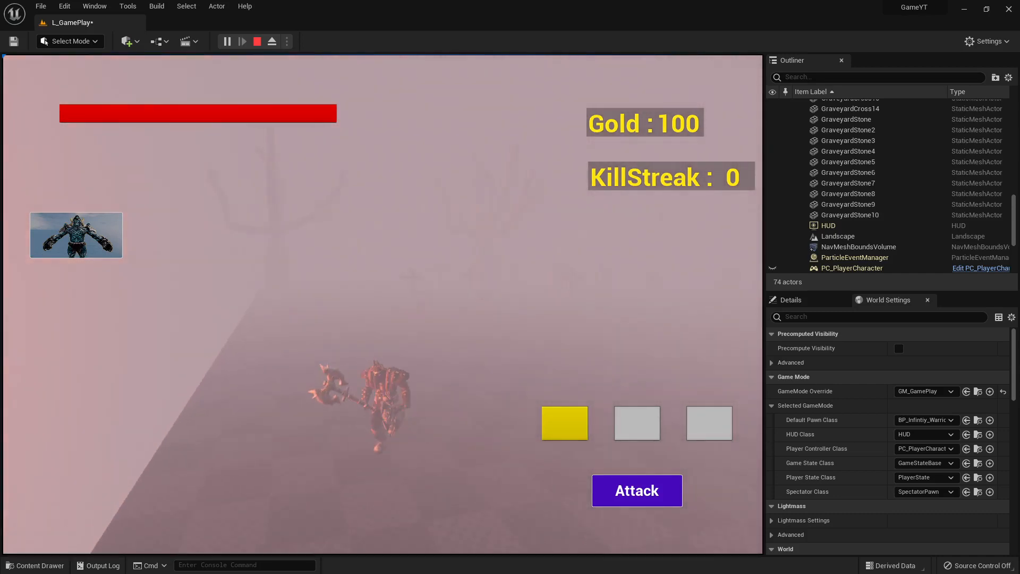
pyautogui.hotkey('shift', 'F1')
pyautogui.click(257, 41)
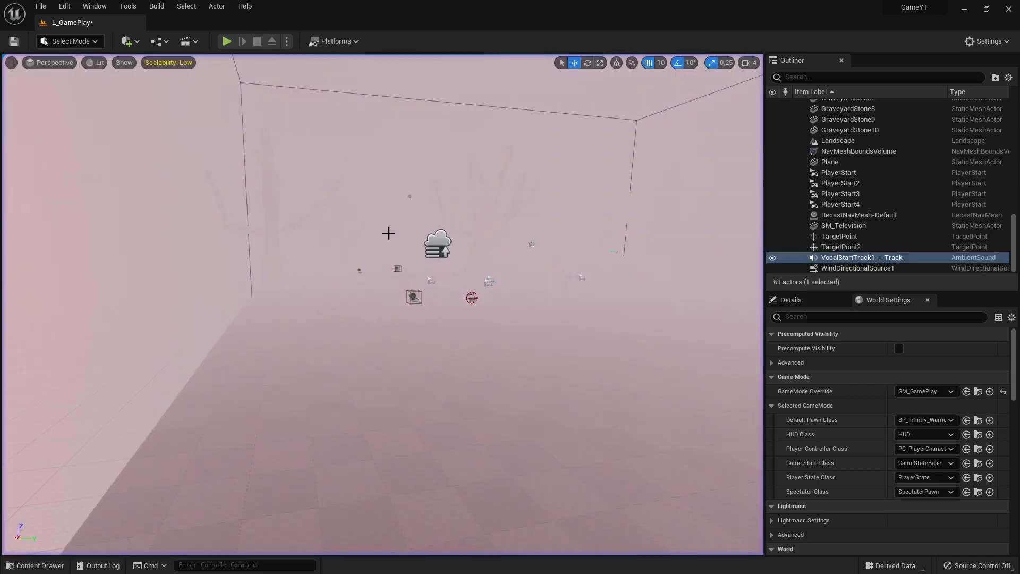
# Examine the level in the viewport from the ambient sound actor to the graveyard with the trees, crosses and player starts
pyautogui.press('w')
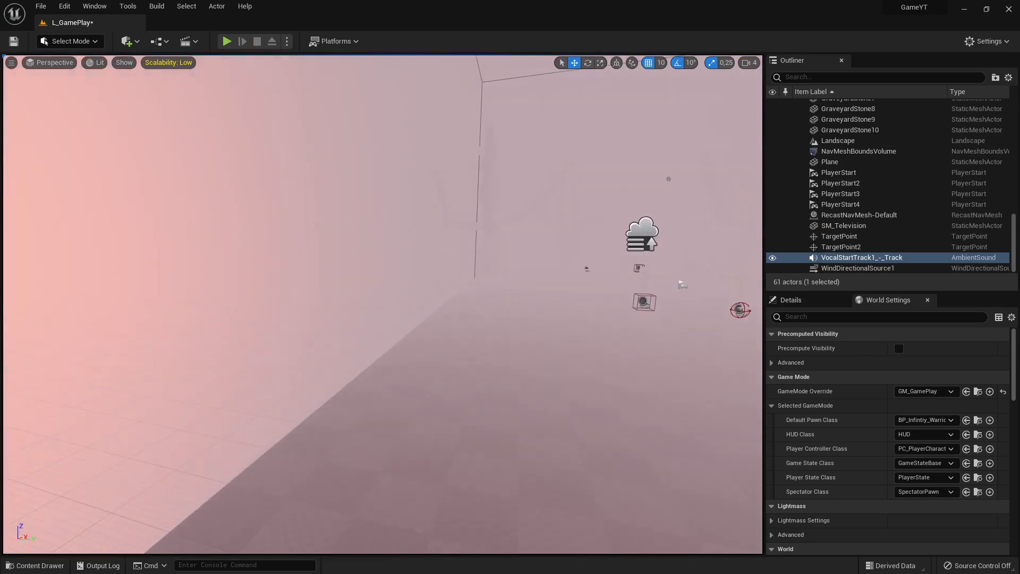
pyautogui.press('w')
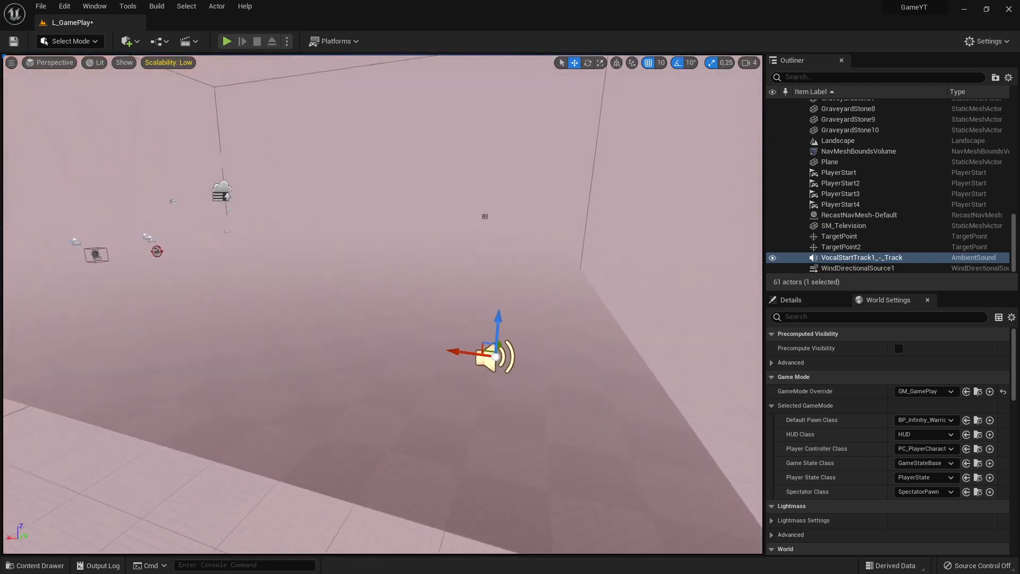
pyautogui.press('d')
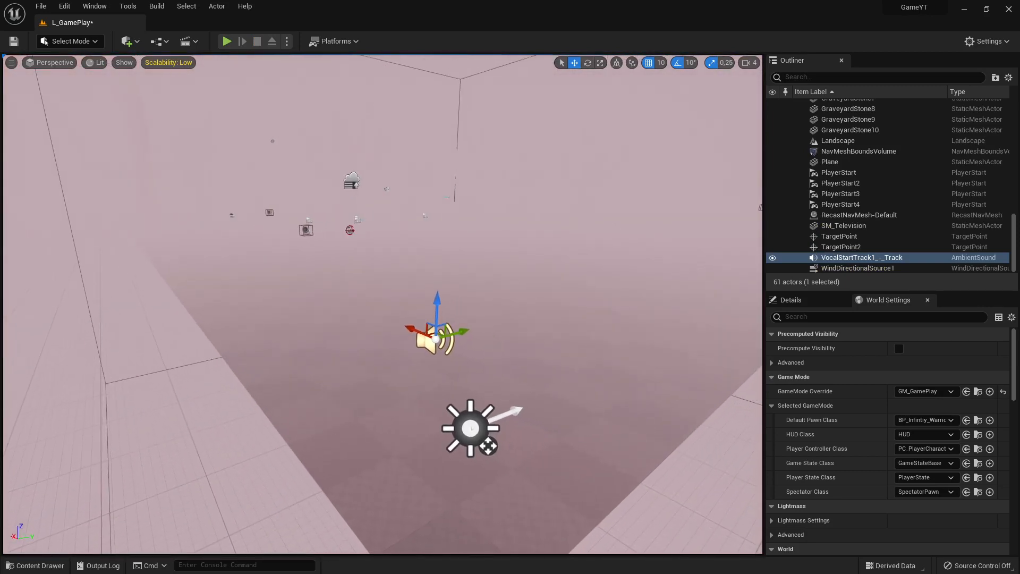
pyautogui.press('w')
pyautogui.press('w')
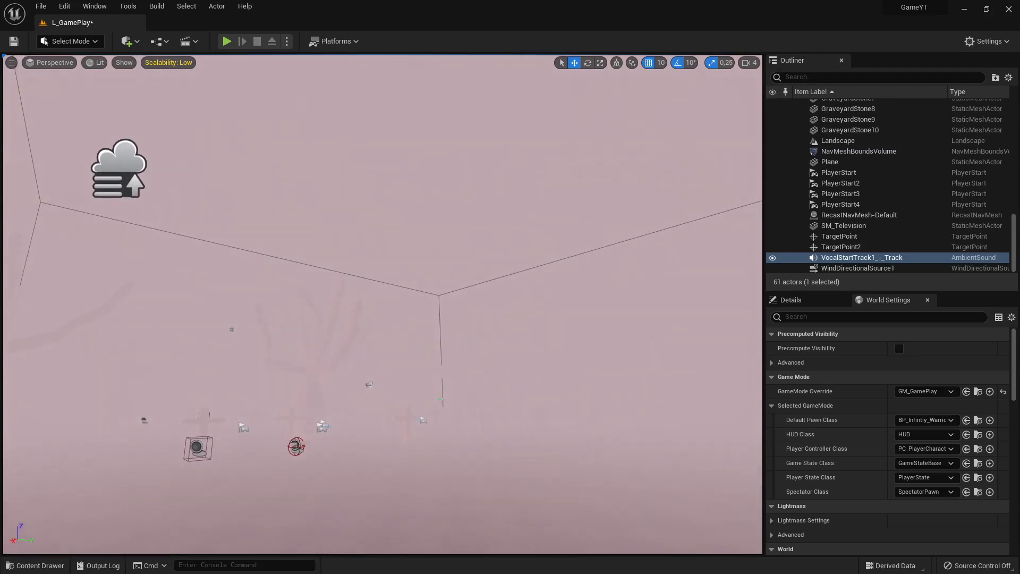
pyautogui.press('s')
pyautogui.press('s')
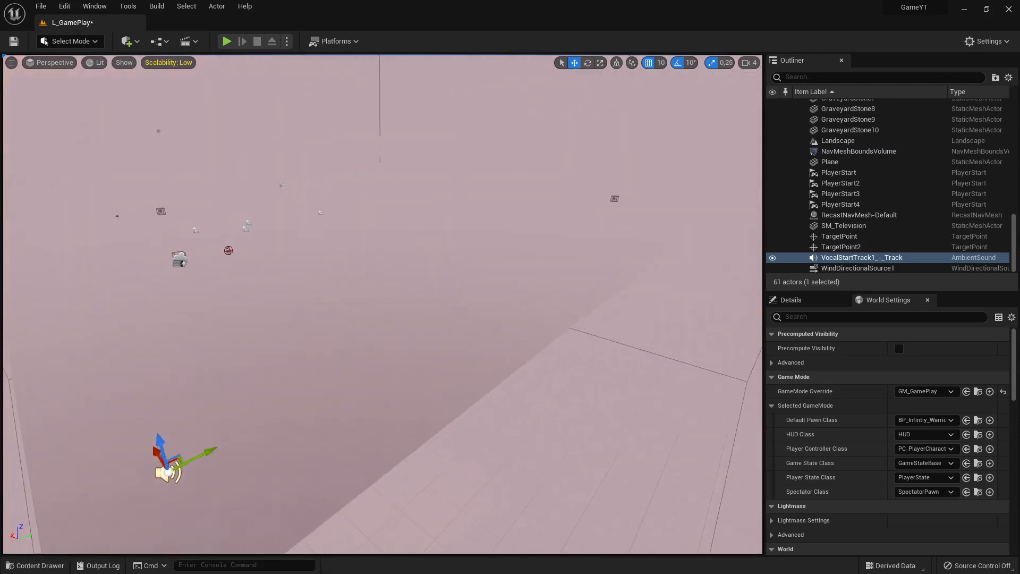
pyautogui.press('w')
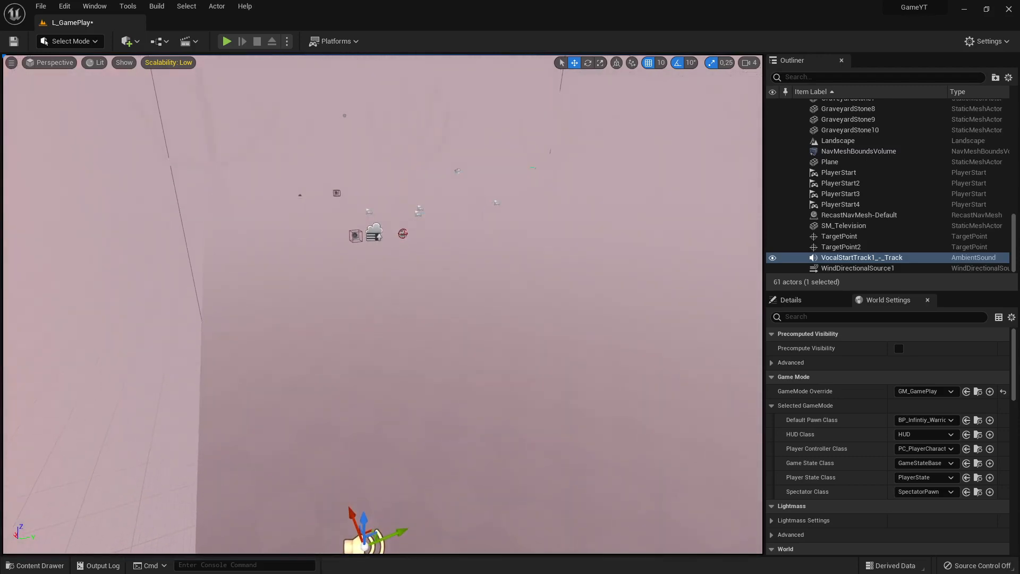
pyautogui.press('d')
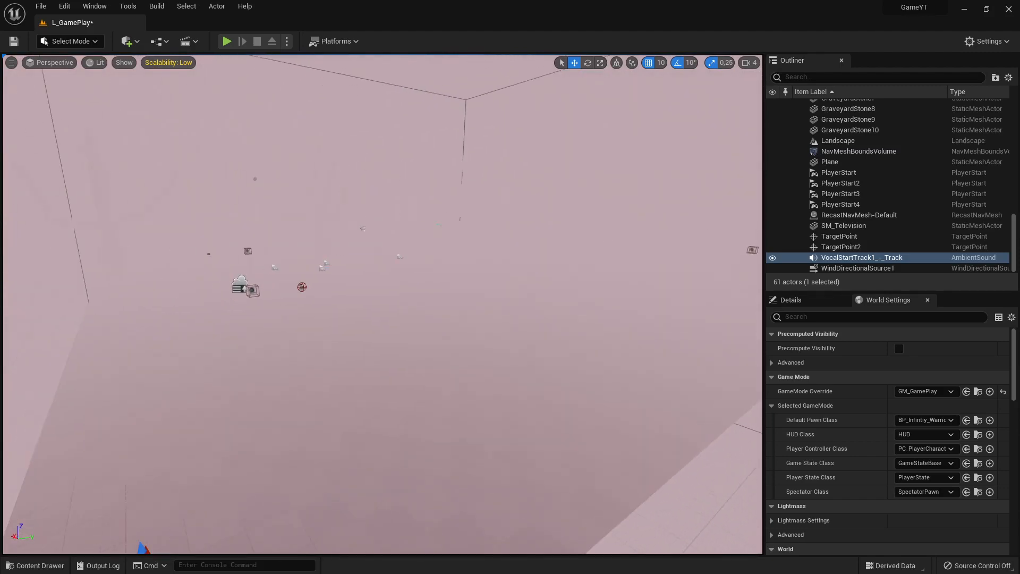
pyautogui.press('w')
pyautogui.press('d')
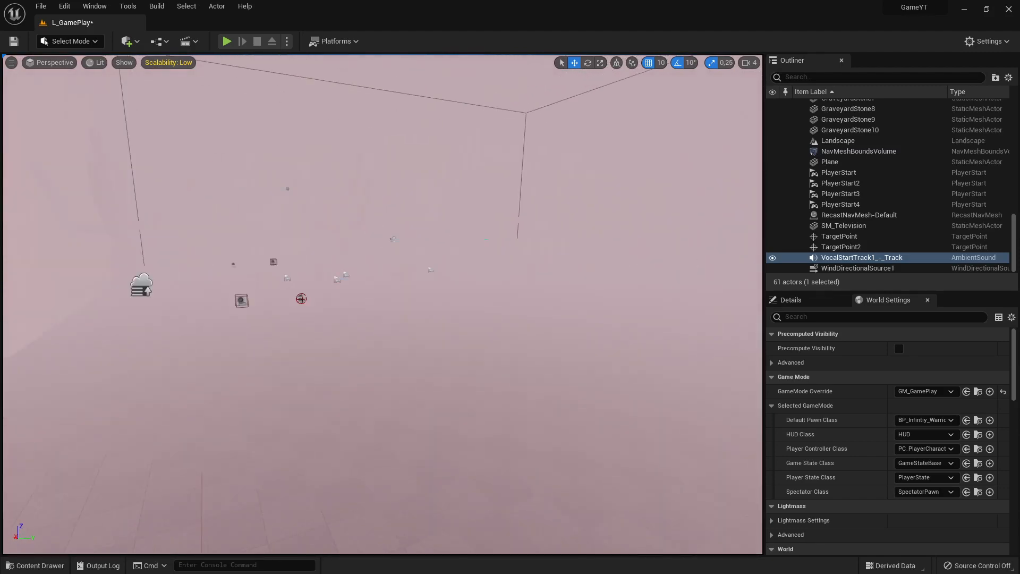
pyautogui.press('w')
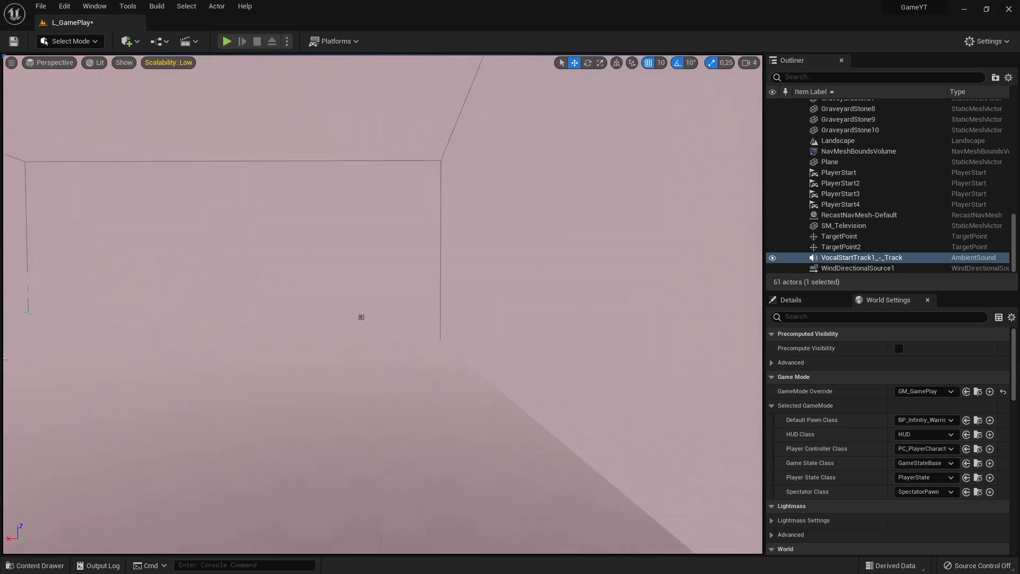
pyautogui.press('a')
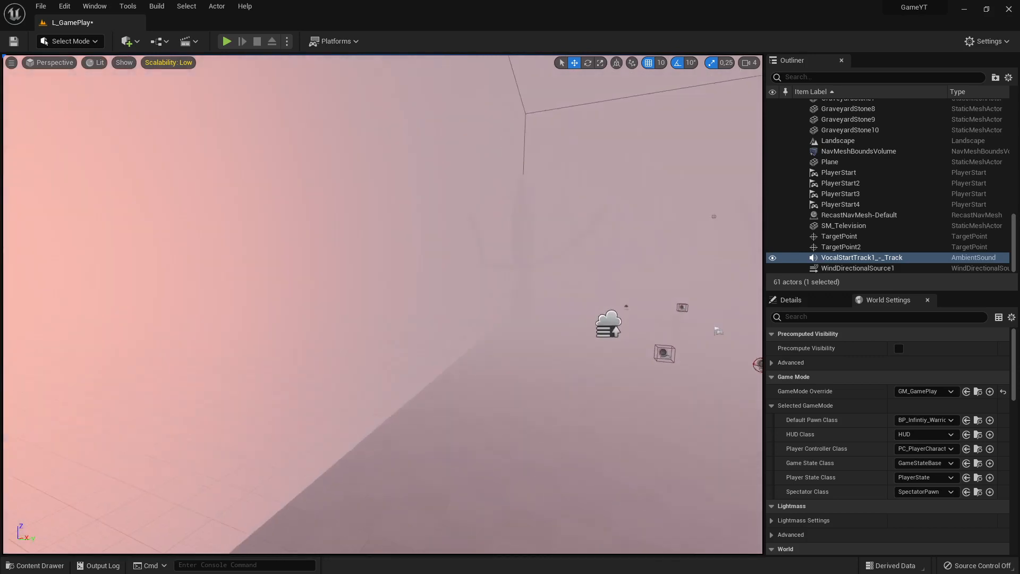
pyautogui.press('s')
pyautogui.press('w')
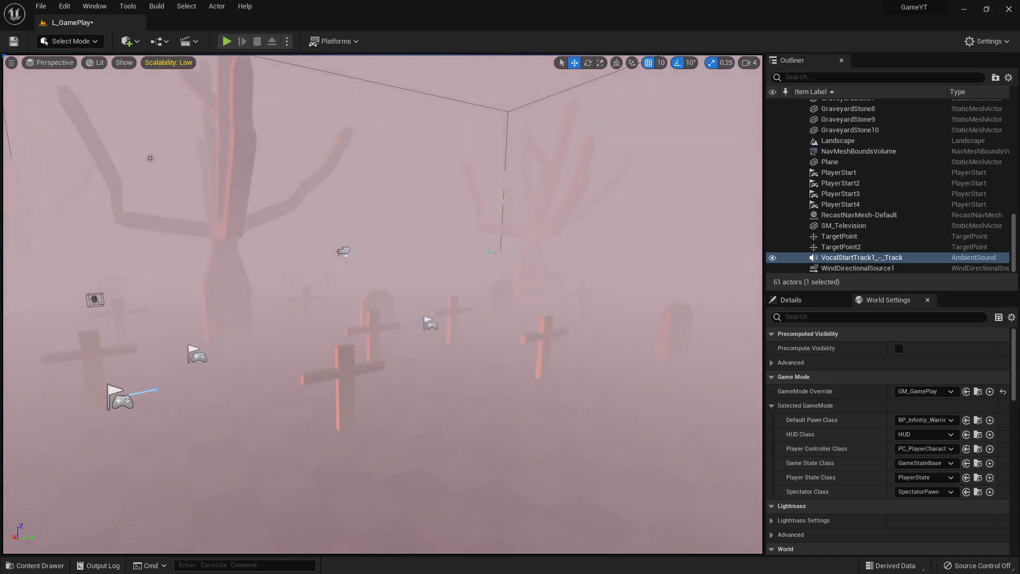
pyautogui.press('s')
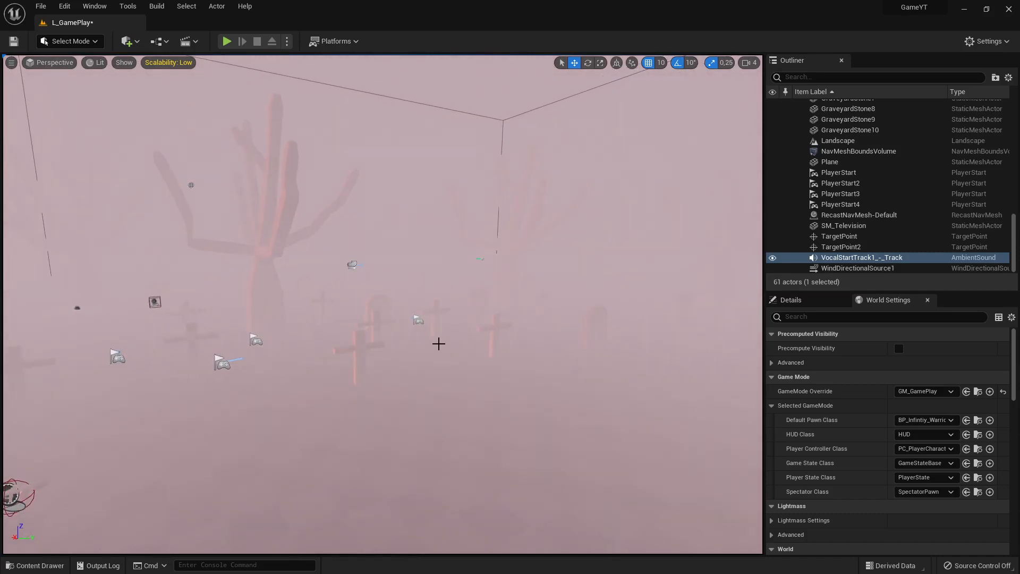
# Play-test the level briefly, stop it, and check the WAV download's progress in BandLab before returning to Unreal Editor
pyautogui.click(227, 41)
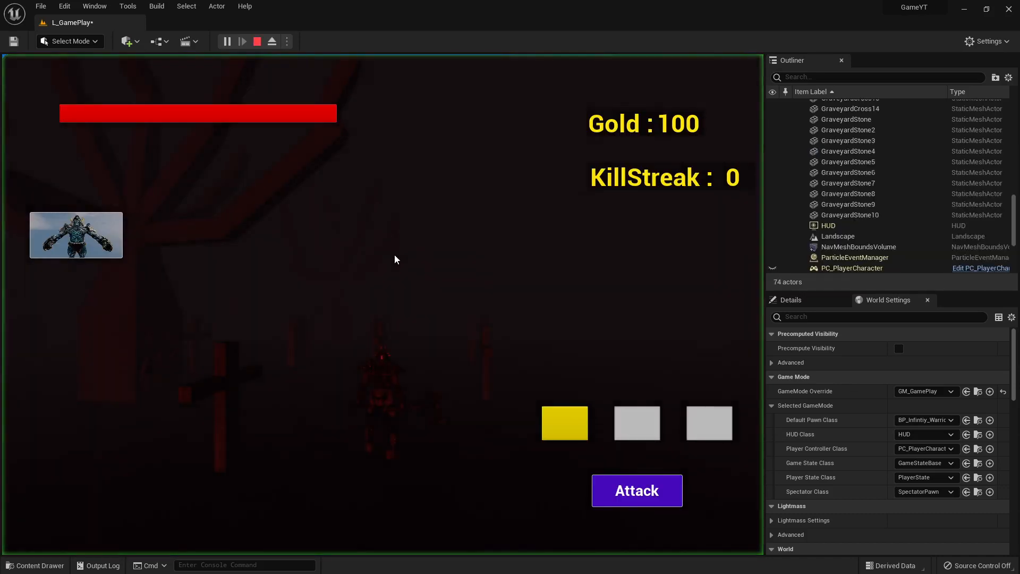
pyautogui.press('Escape')
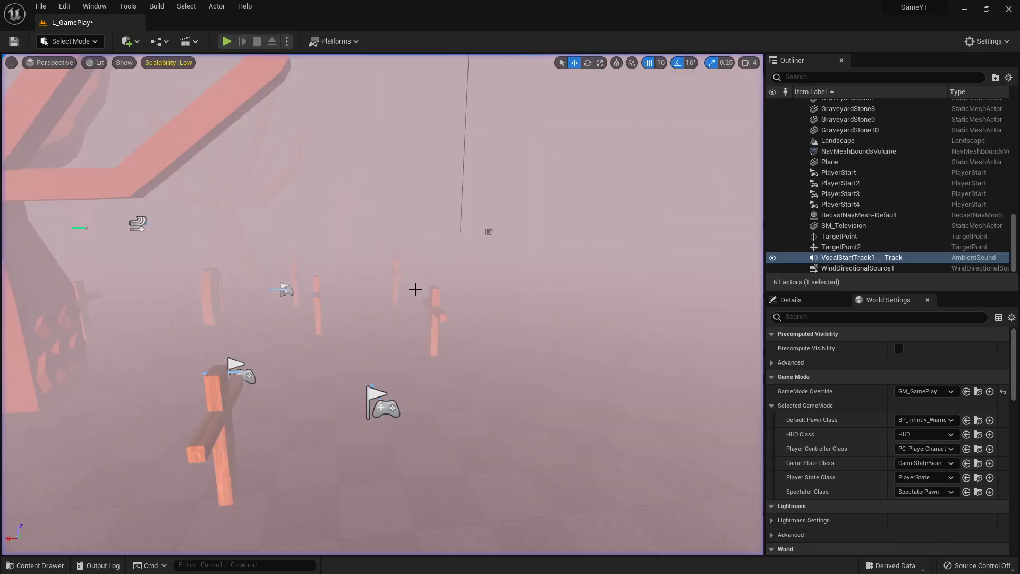
pyautogui.press('w')
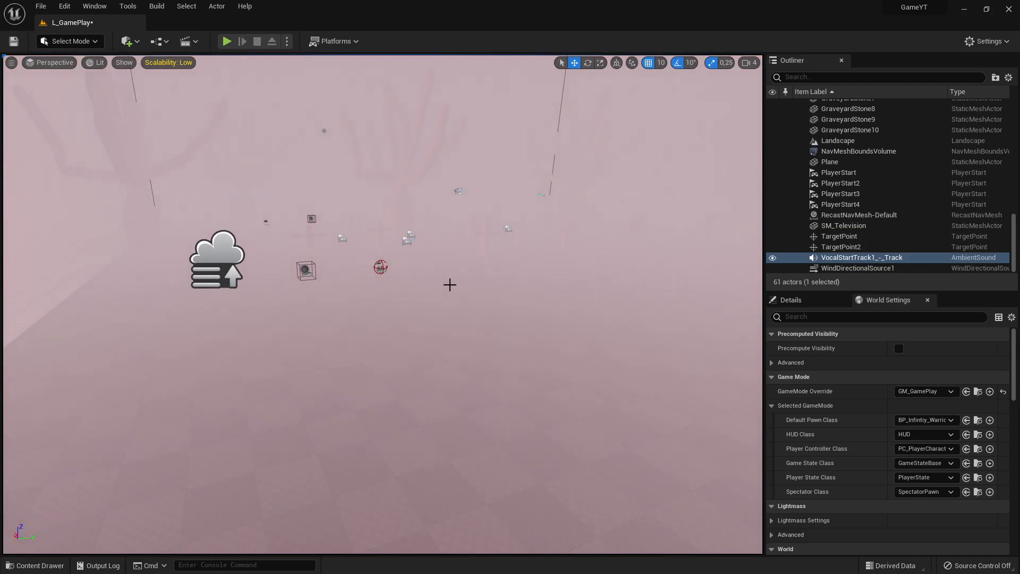
pyautogui.hotkey('alt', 'Tab')
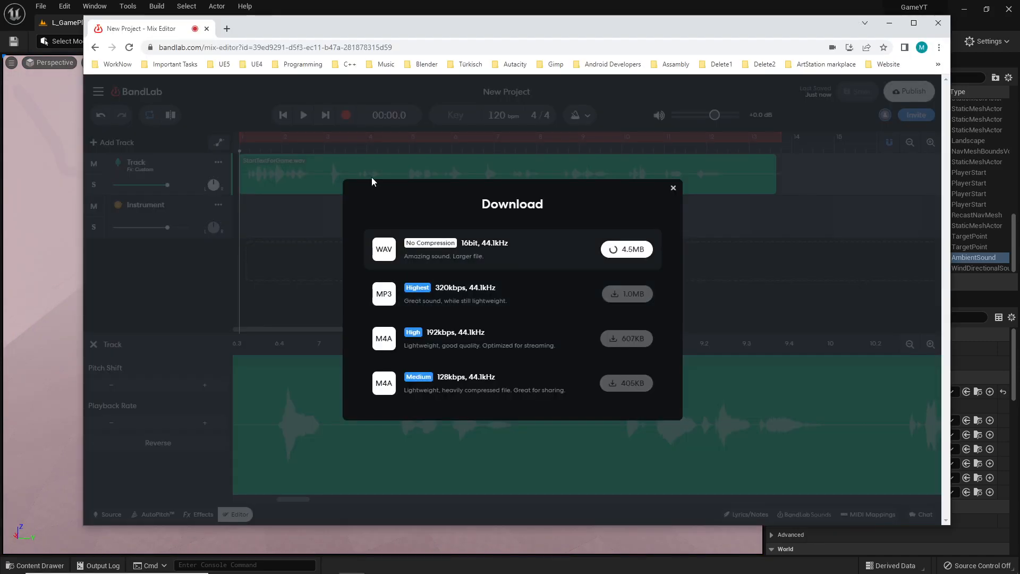
pyautogui.click(49, 292)
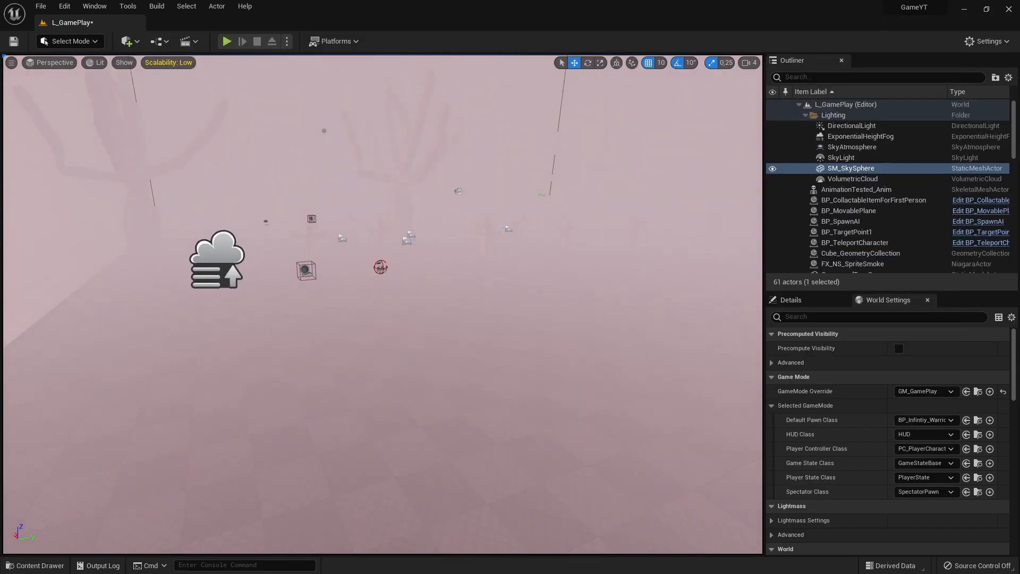
pyautogui.press('w')
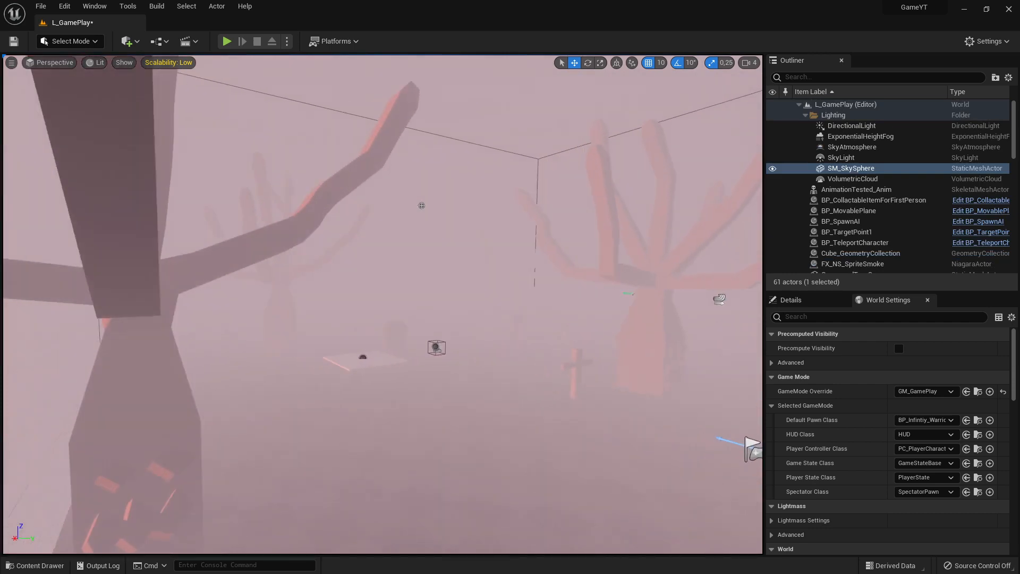
pyautogui.press('w')
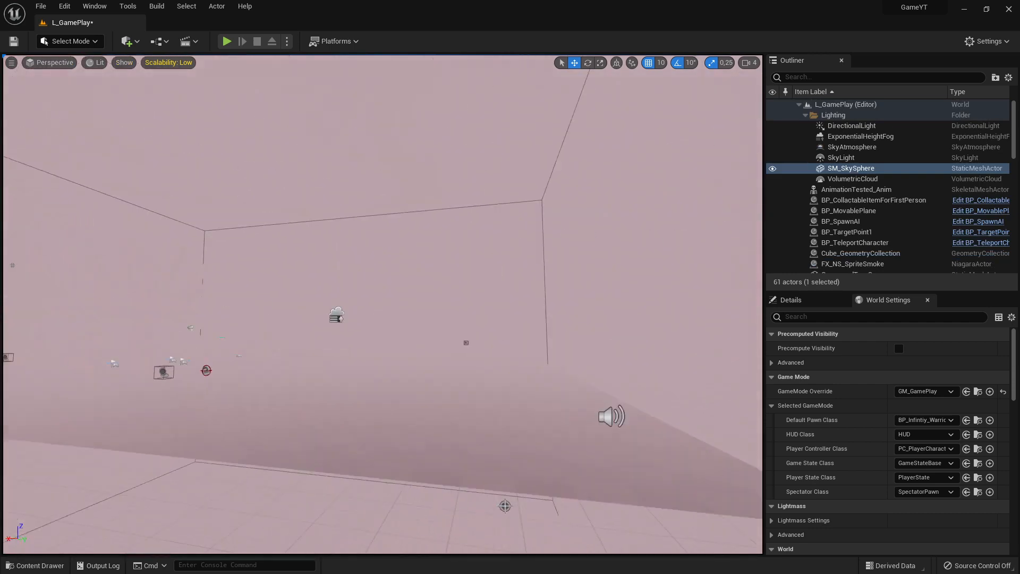
pyautogui.press('s')
pyautogui.press('w')
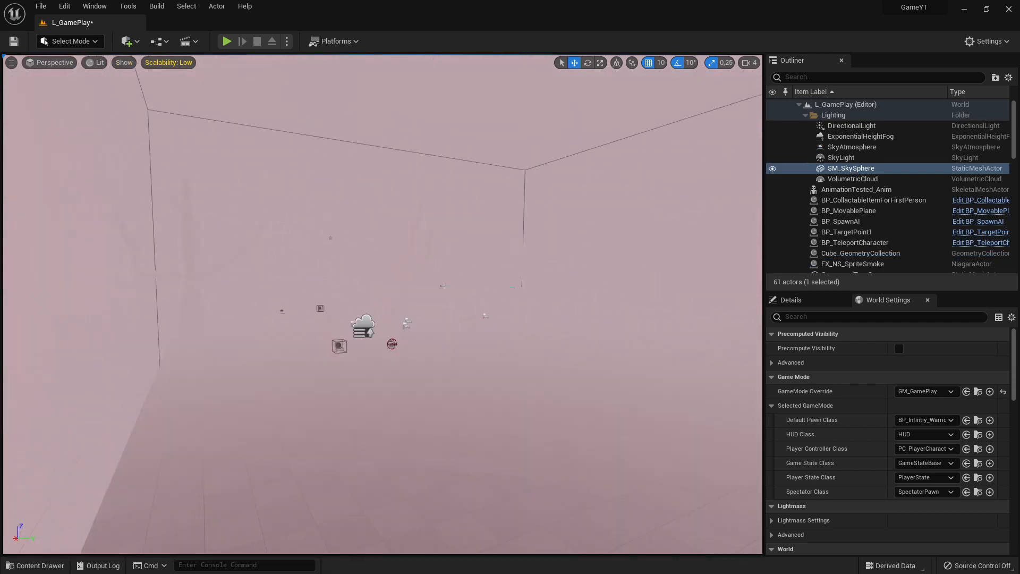
pyautogui.press('w')
pyautogui.click(41, 6)
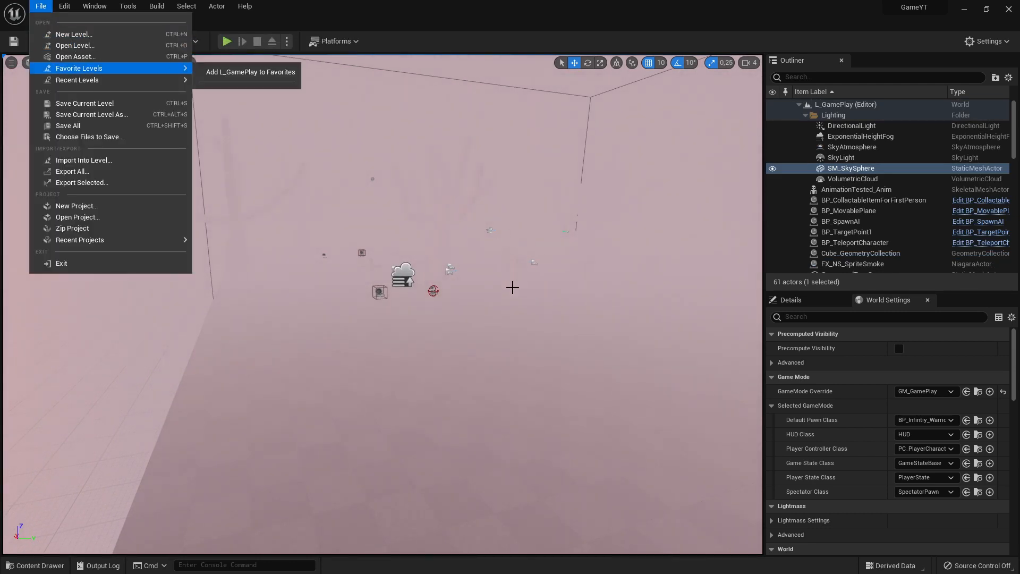
pyautogui.click(415, 323)
pyautogui.press('w')
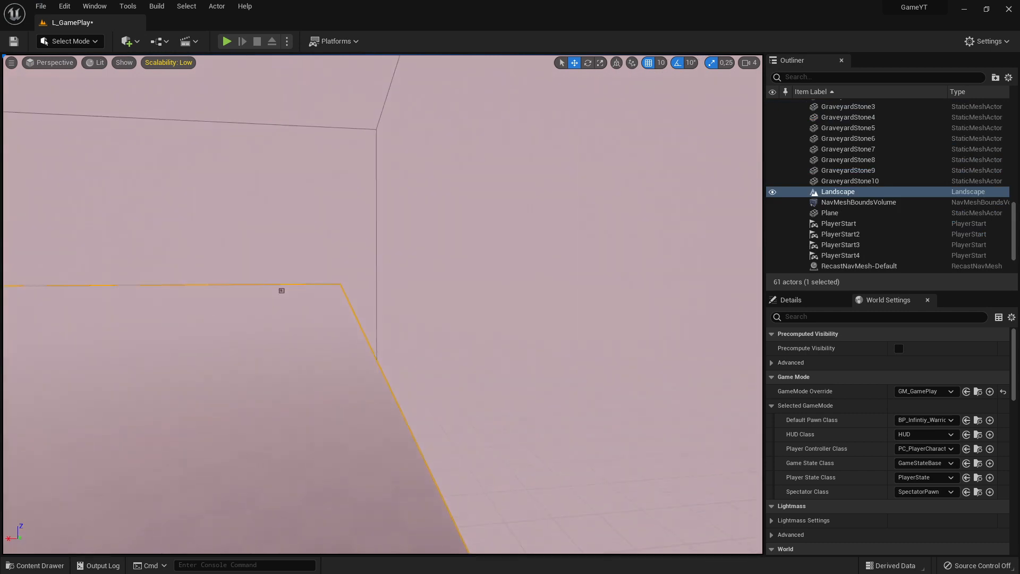
pyautogui.press('s')
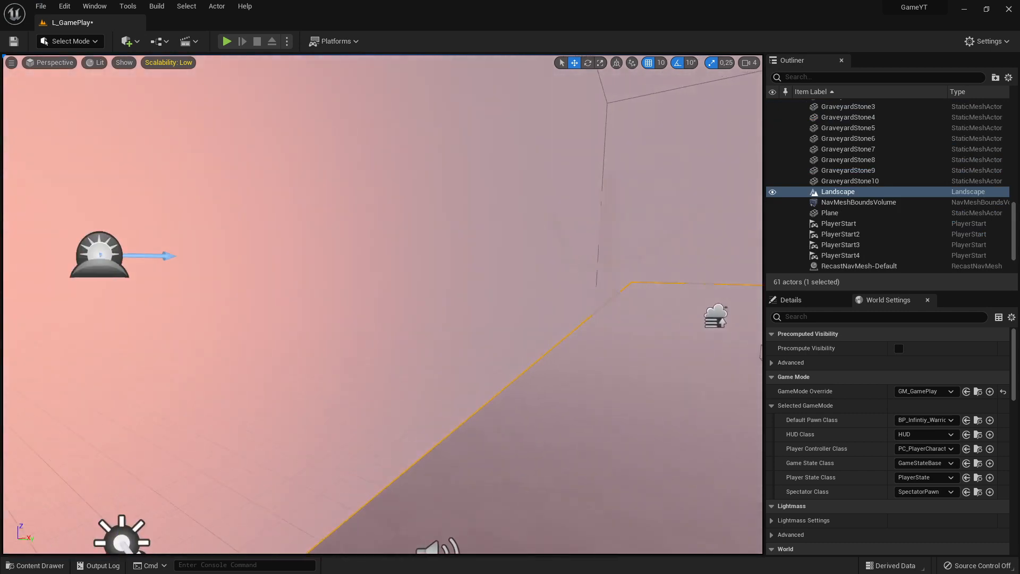
pyautogui.press('w')
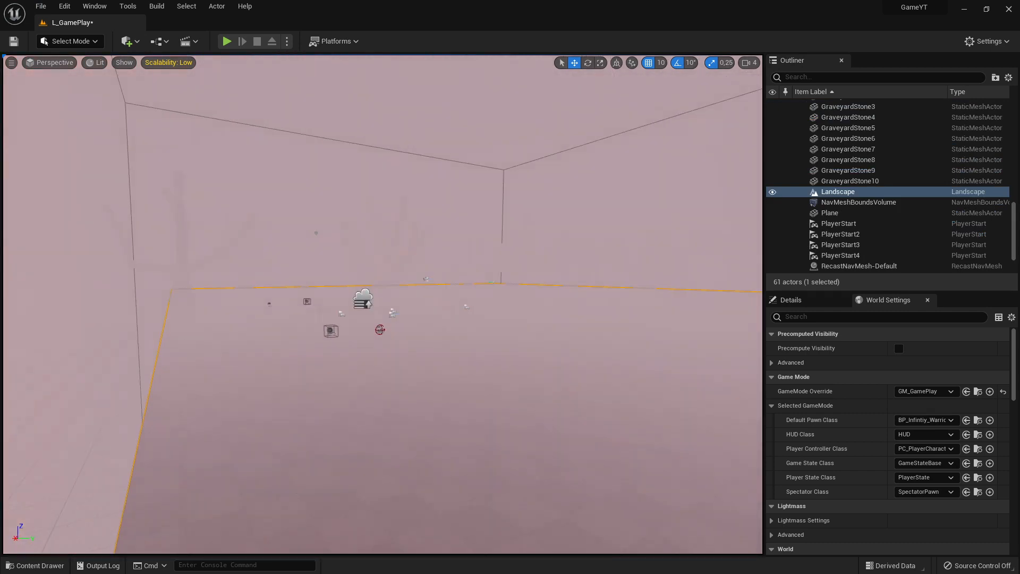
pyautogui.press('w')
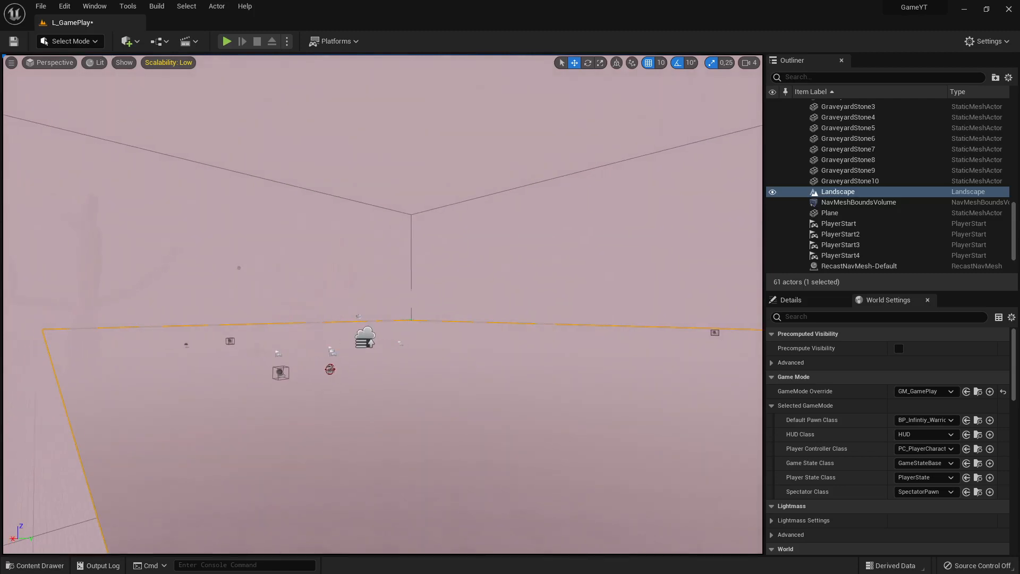
pyautogui.press('w')
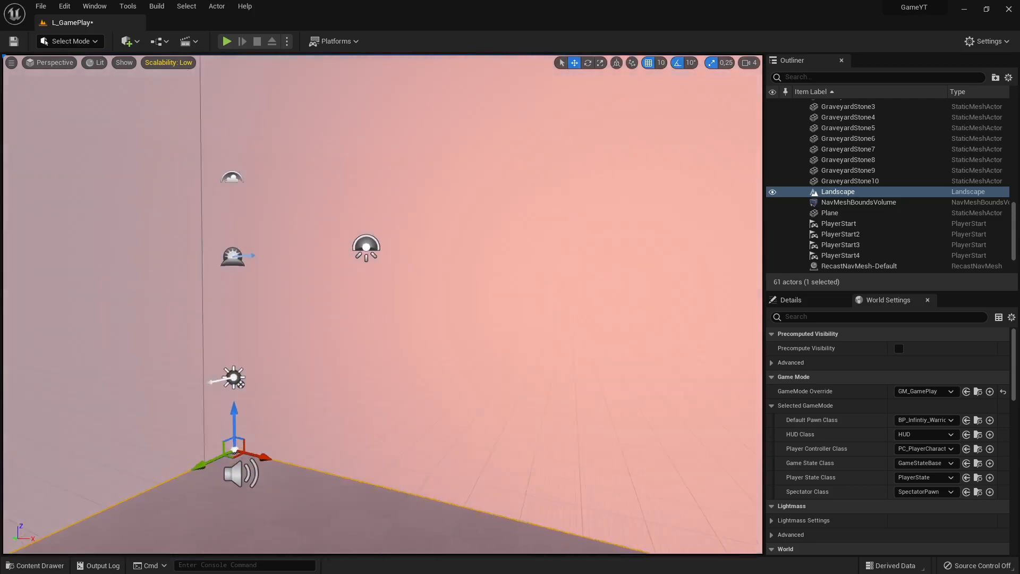
pyautogui.press('s')
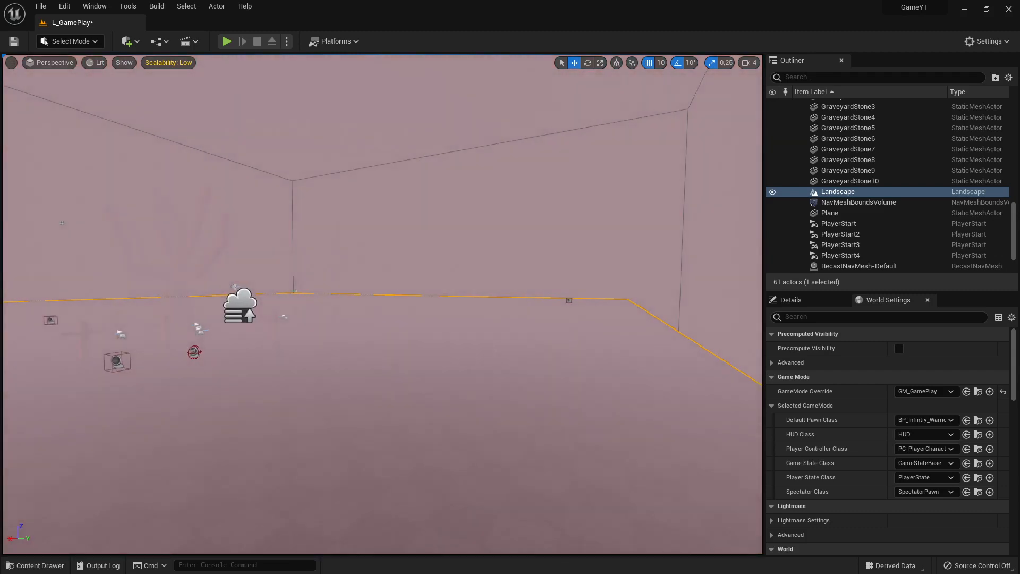
pyautogui.press('w')
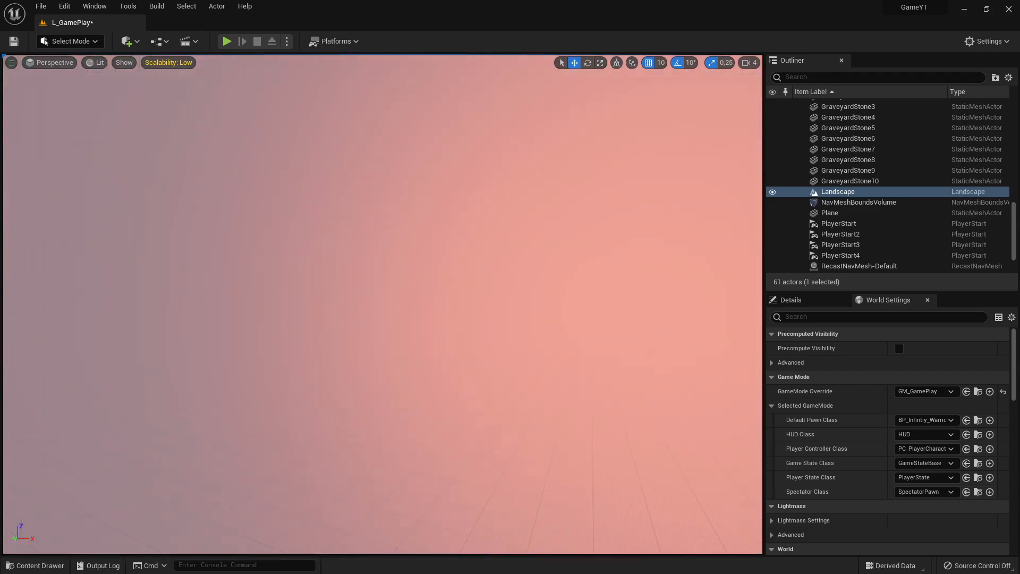
pyautogui.press('w')
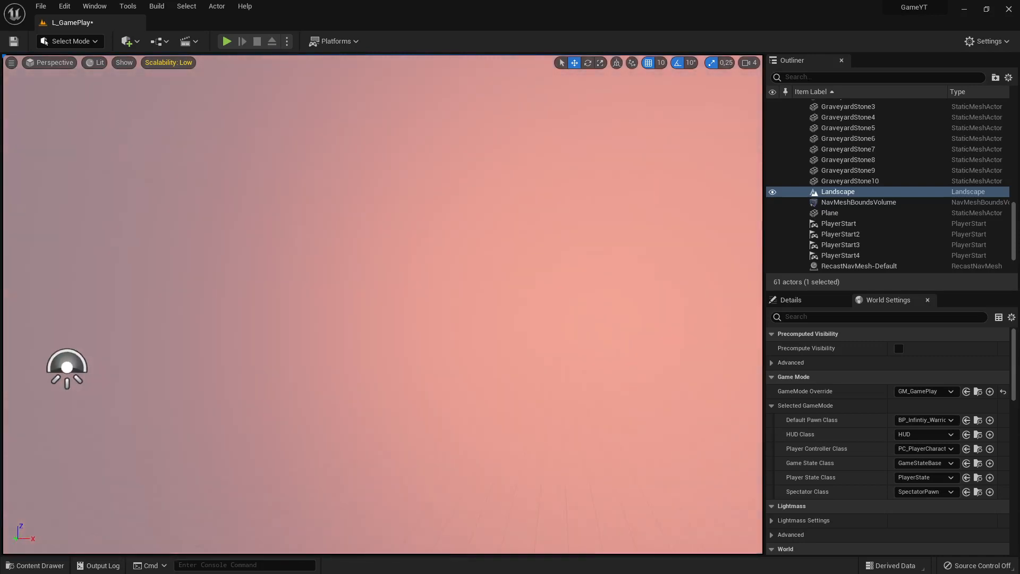
pyautogui.press('w')
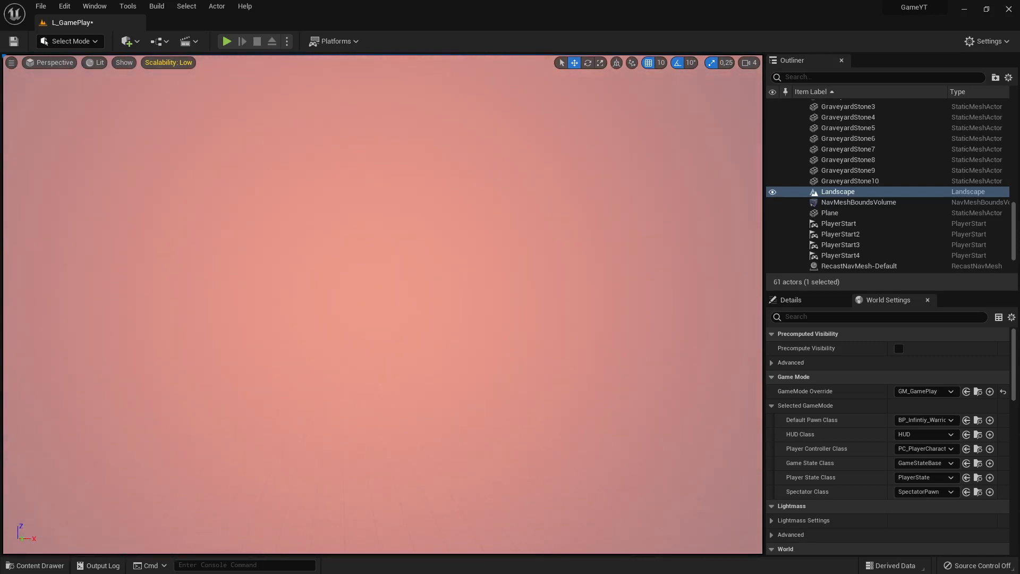
pyautogui.press('w')
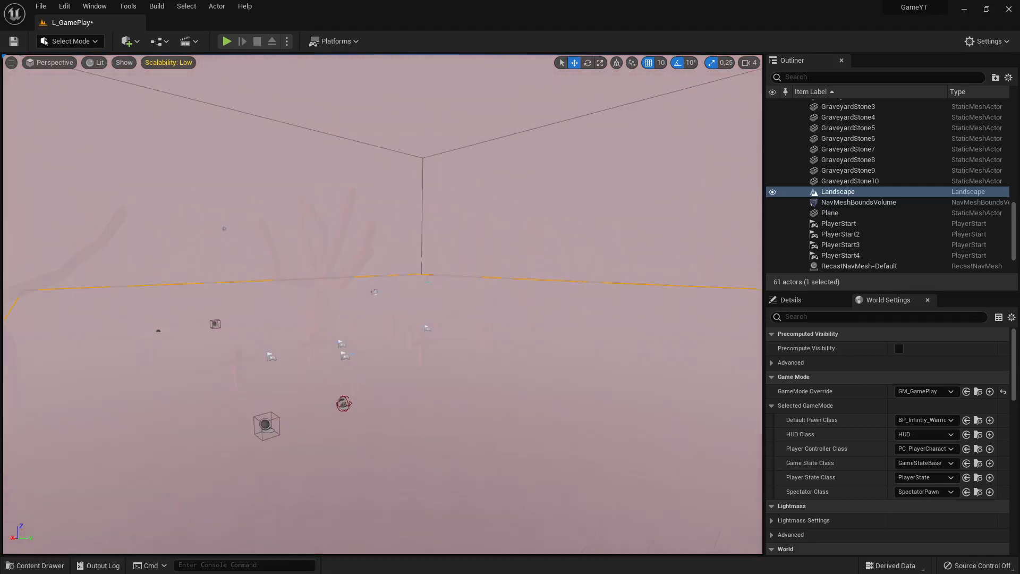
pyautogui.press('w')
# Check the WAV download's progress in BandLab and return to Unreal Editor
pyautogui.hotkey('alt', 'Tab')
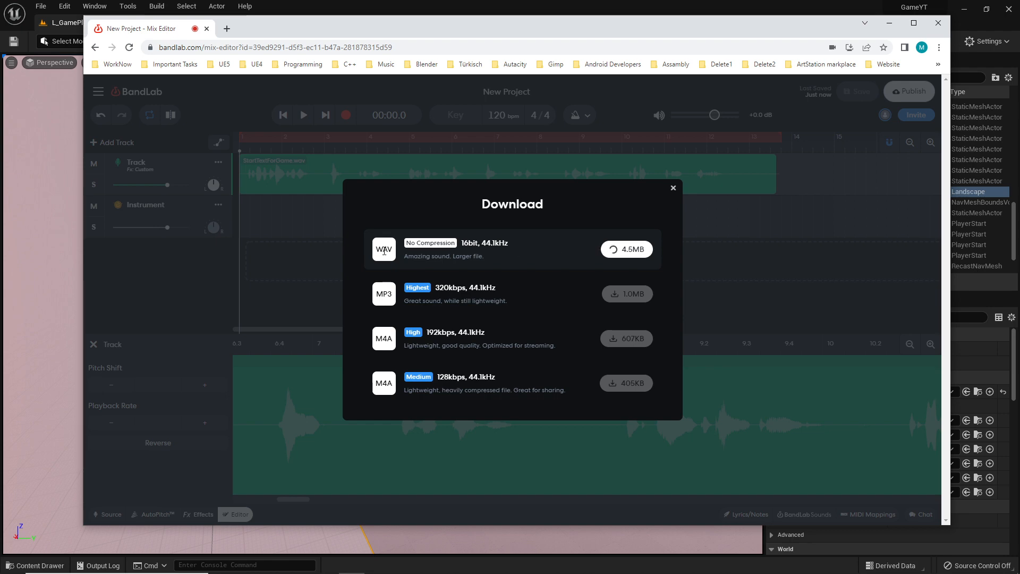
pyautogui.hotkey('alt', 'Tab')
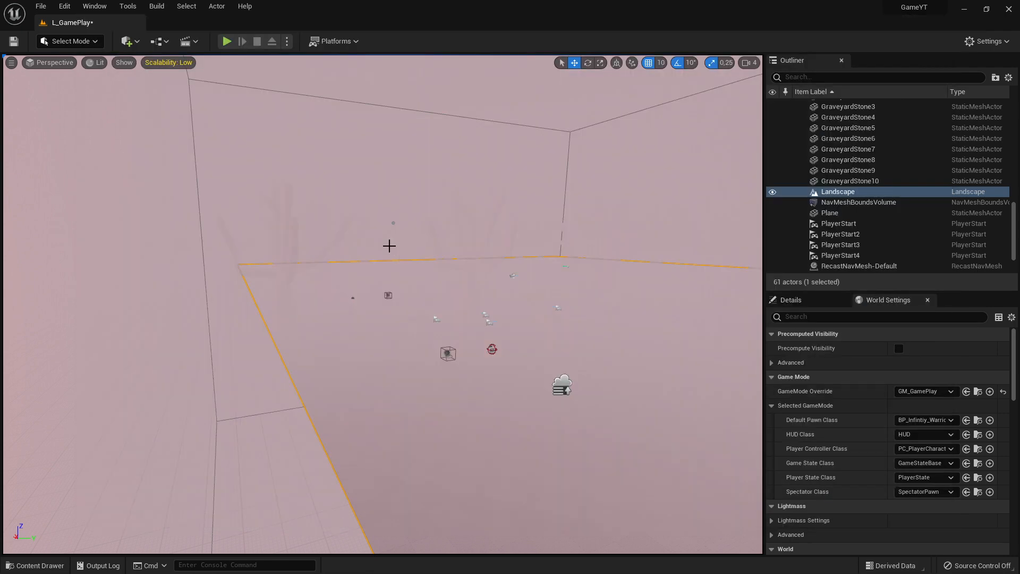
pyautogui.moveTo(377, 244); pyautogui.dragTo(350, 202)
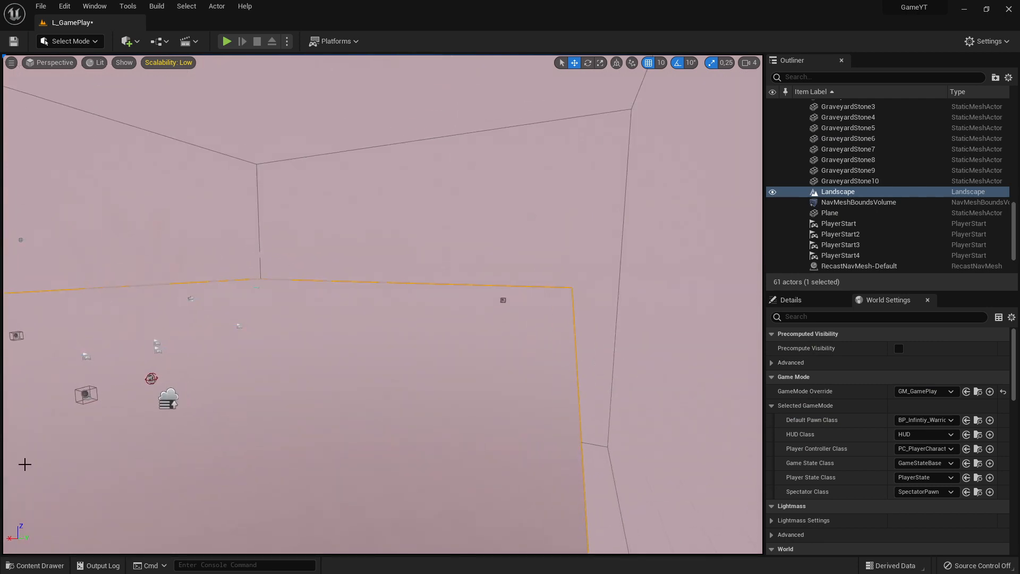
# Create a new folder named Bandlap inside the project's Audio content folder
pyautogui.click(37, 566)
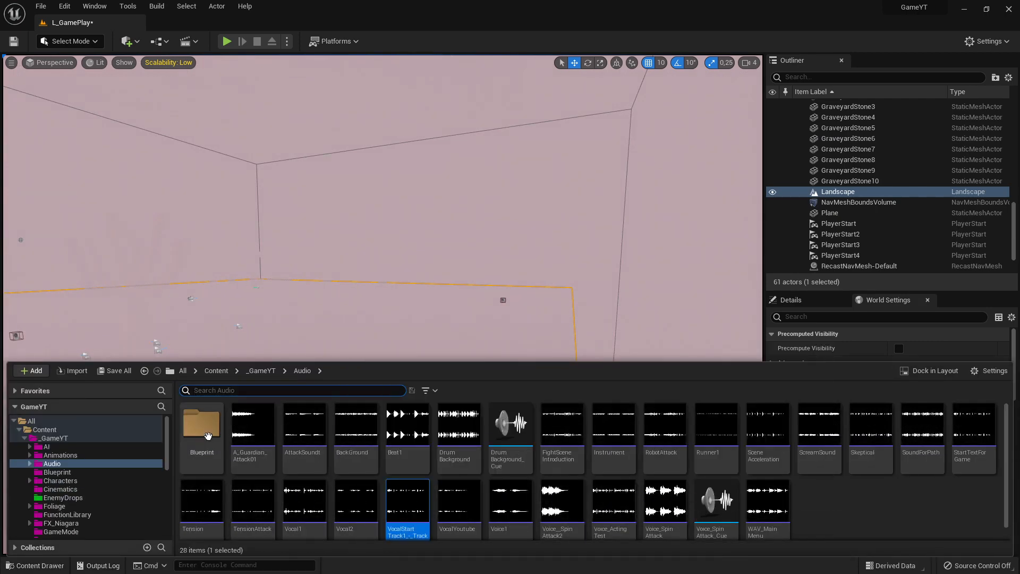
pyautogui.click(850, 505)
pyautogui.rightClick(833, 509)
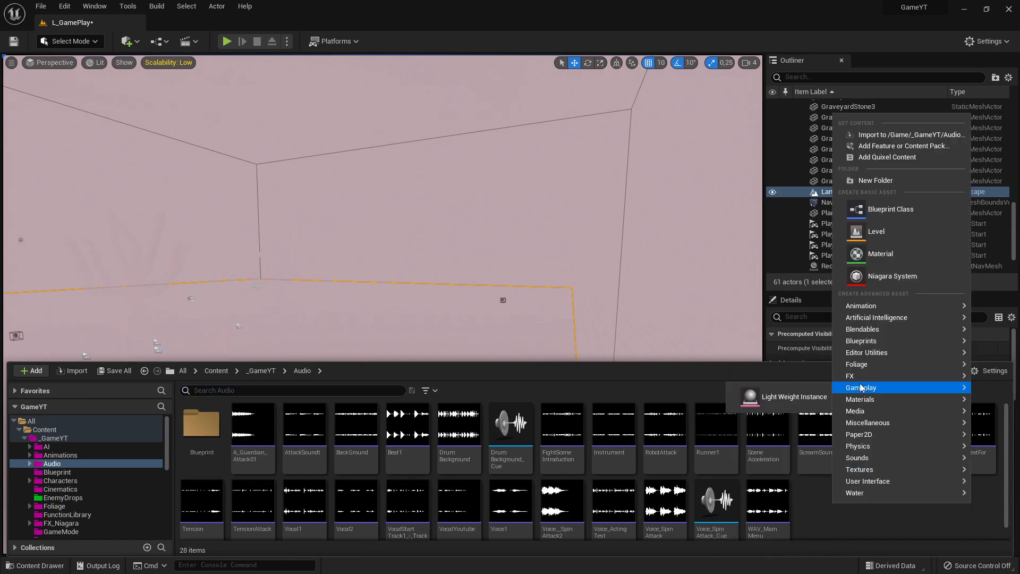
pyautogui.click(879, 180)
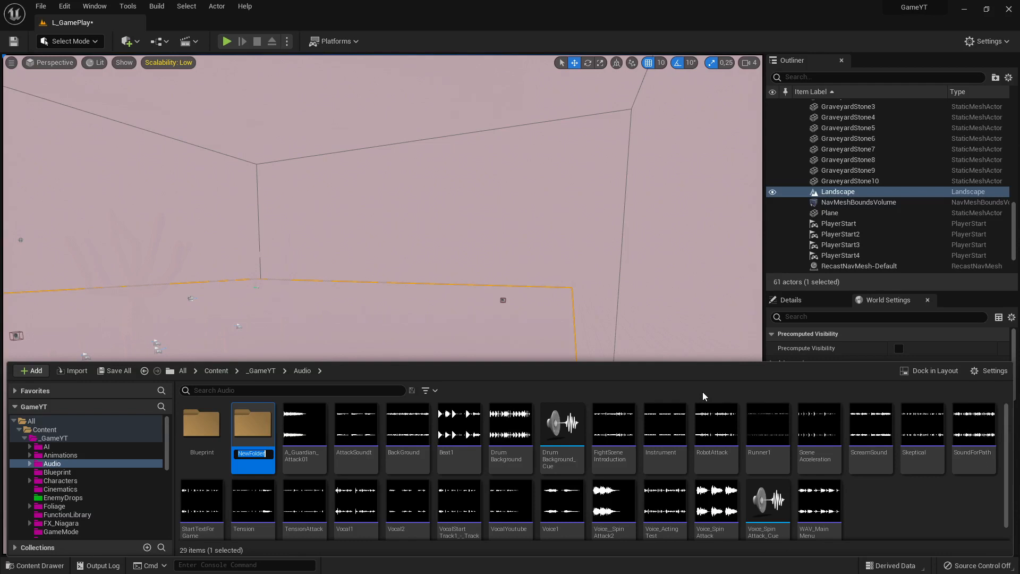
pyautogui.write('Bandlap')
pyautogui.press('Return')
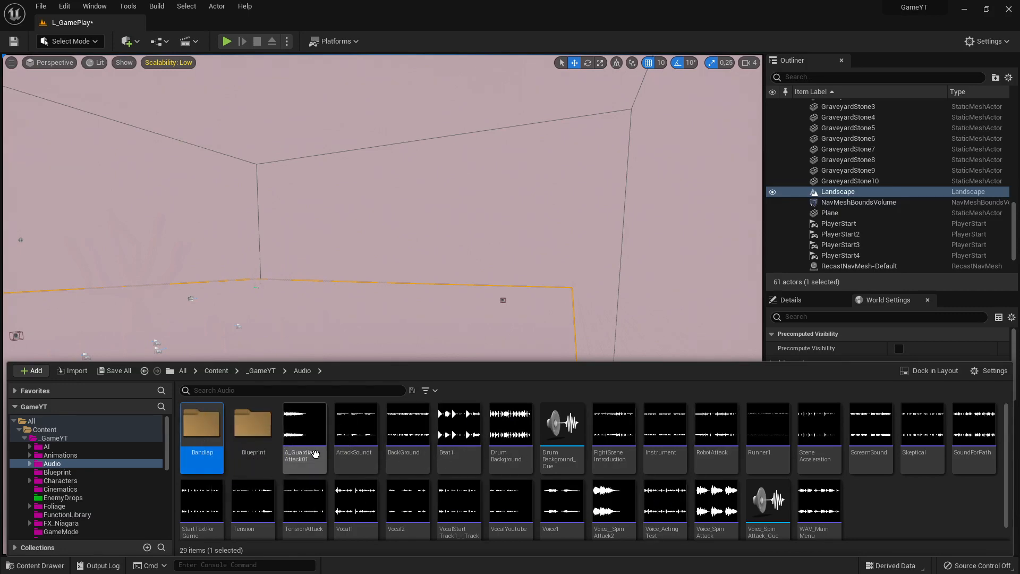
# Check the pending WAV download in BandLab three times, switching back to the L_GamePlay level in Unreal Editor after each check
pyautogui.hotkey('alt', 'Tab')
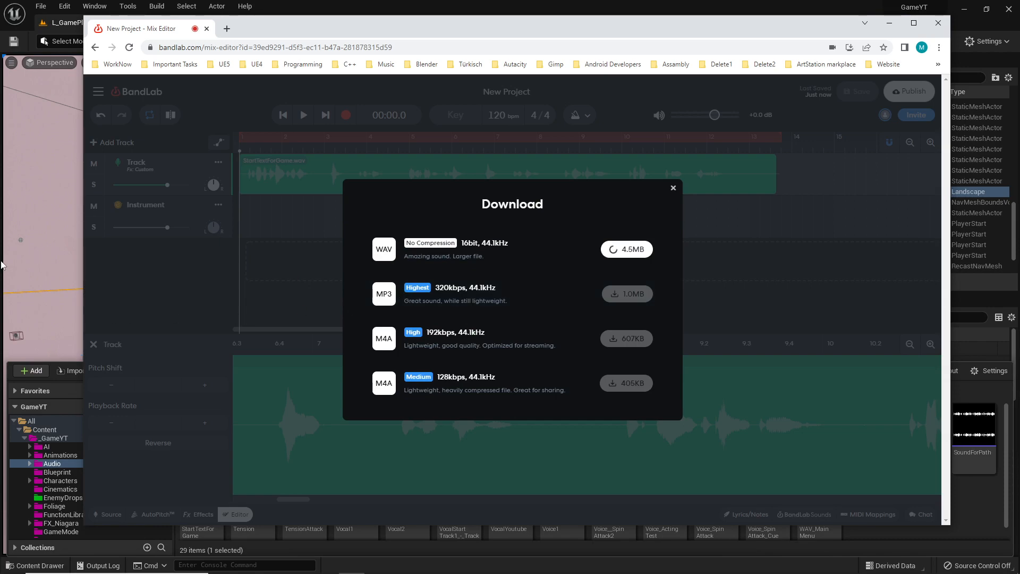
pyautogui.hotkey('alt', 'Tab')
pyautogui.click(120, 313)
pyautogui.press('w')
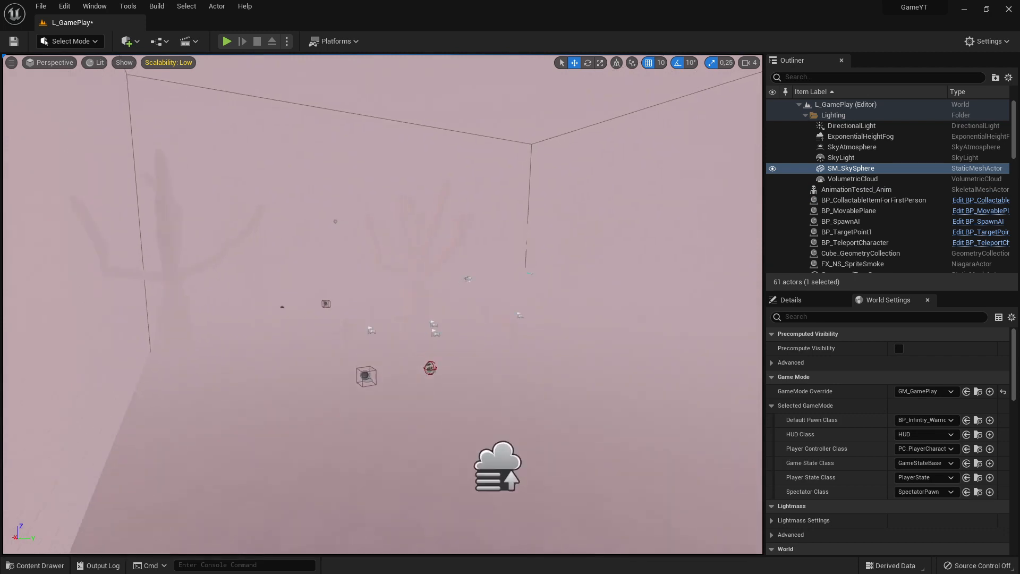
pyautogui.press('w')
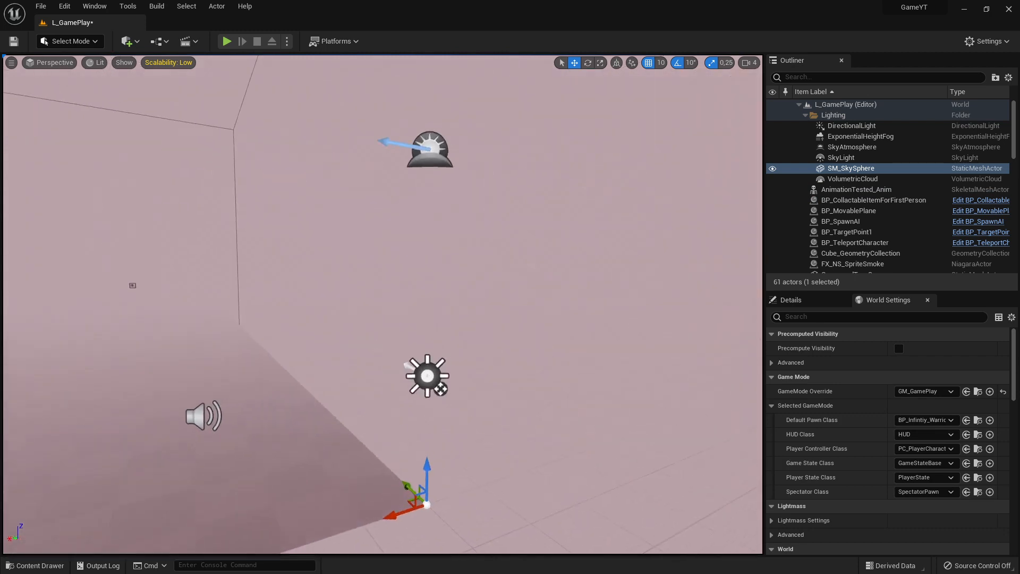
pyautogui.press('w')
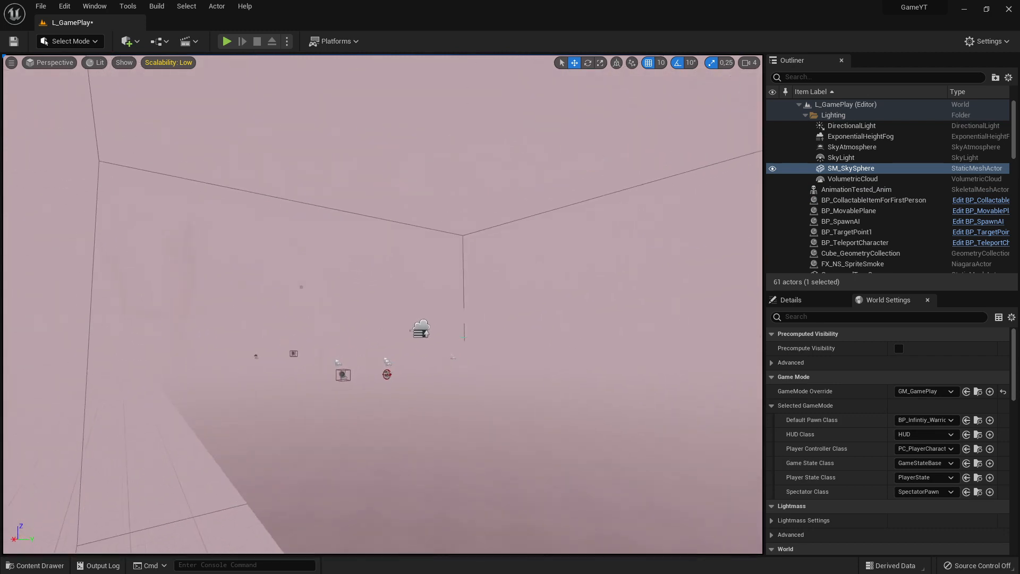
pyautogui.hotkey('alt', 'Tab')
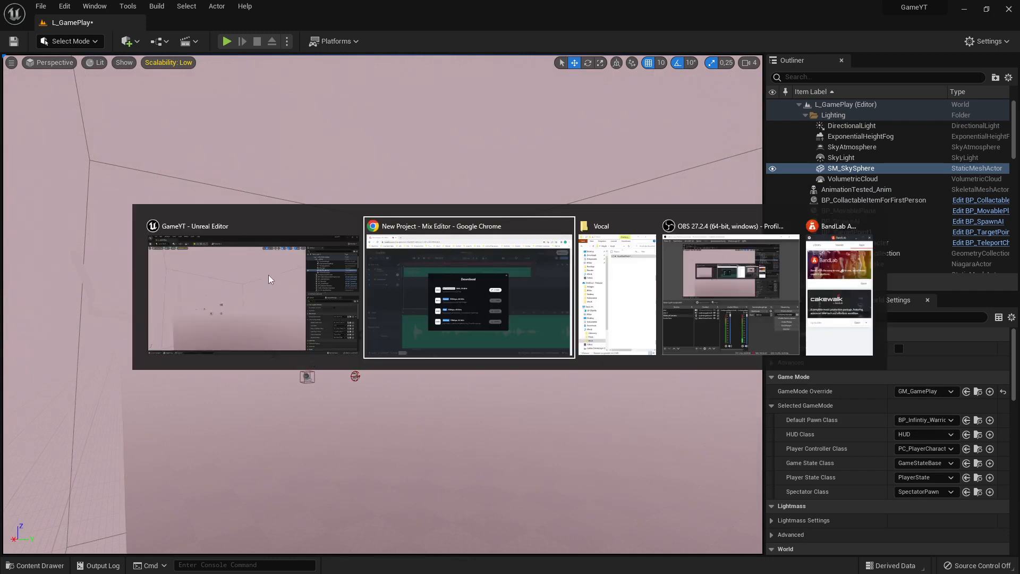
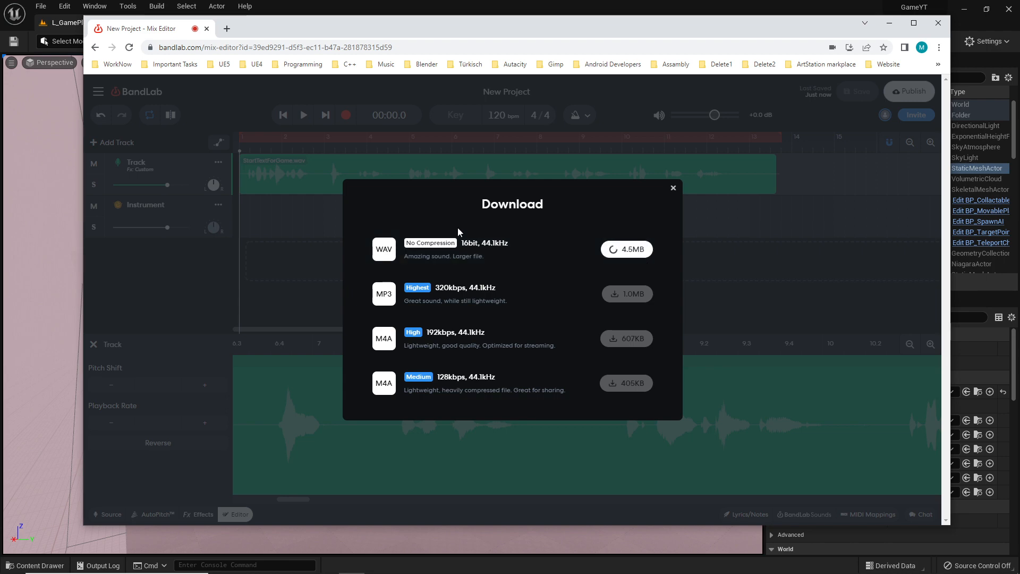
pyautogui.hotkey('alt', 'Tab')
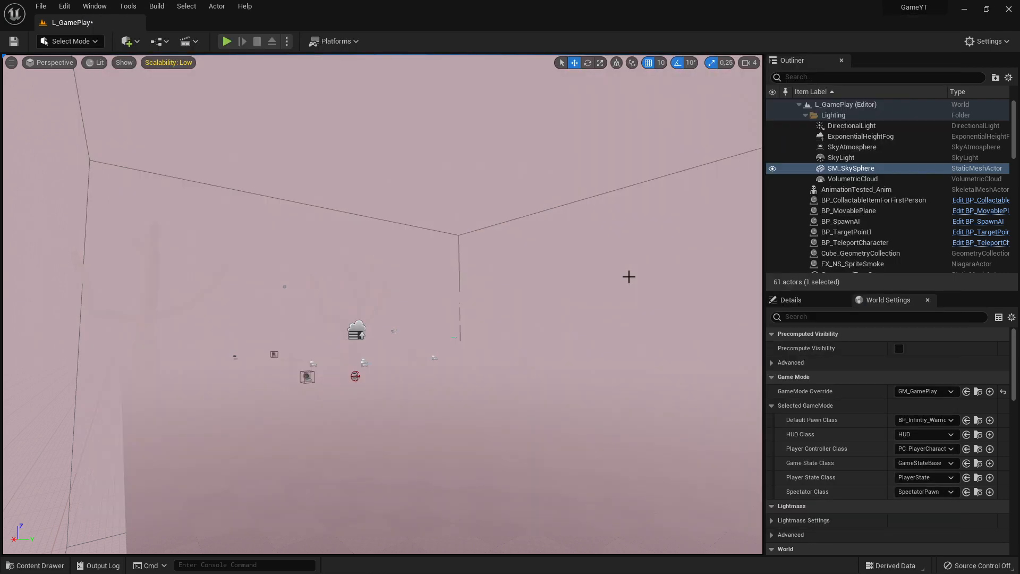
pyautogui.moveTo(499, 305)
pyautogui.mouseDown()
pyautogui.moveTo(612, 306)
pyautogui.moveTo(447, 304)
pyautogui.moveTo(755, 313)
pyautogui.moveTo(507, 302)
pyautogui.mouseUp()
pyautogui.hotkey('alt', 'Tab')
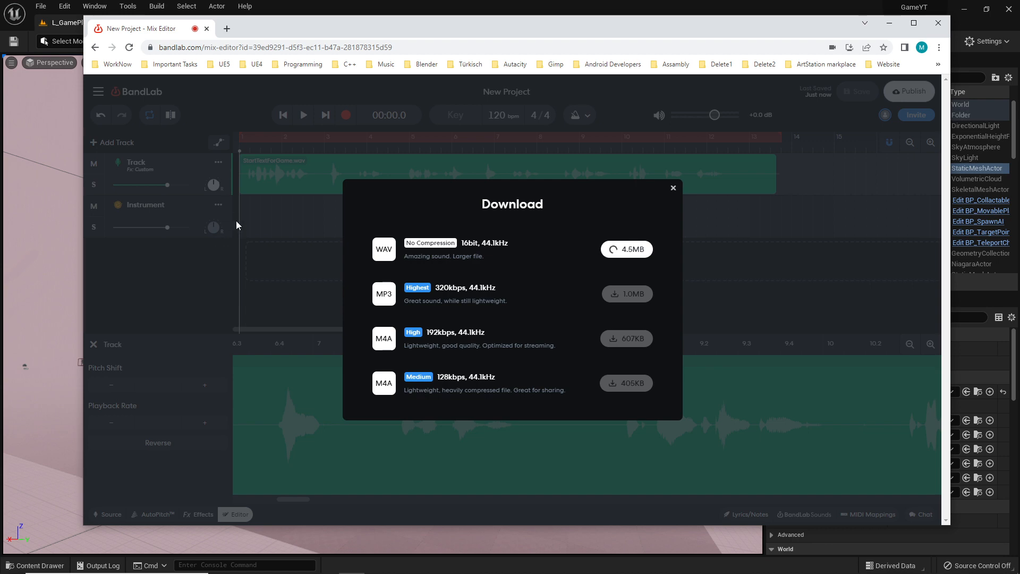
pyautogui.hotkey('alt', 'Tab')
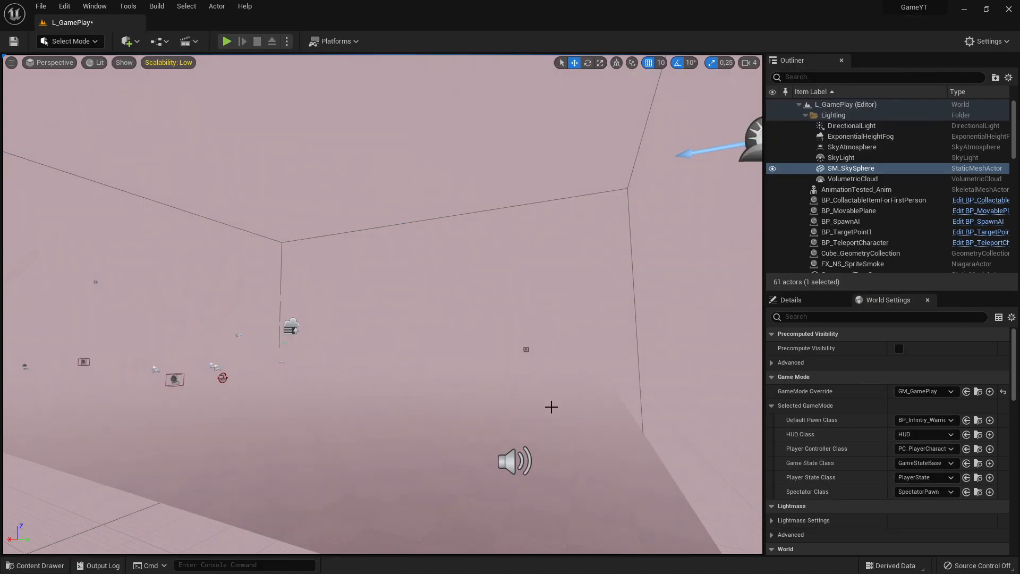
# Create an Actor Blueprint class named Test in the Blueprint folder inside the project's Audio folder
pyautogui.click(36, 565)
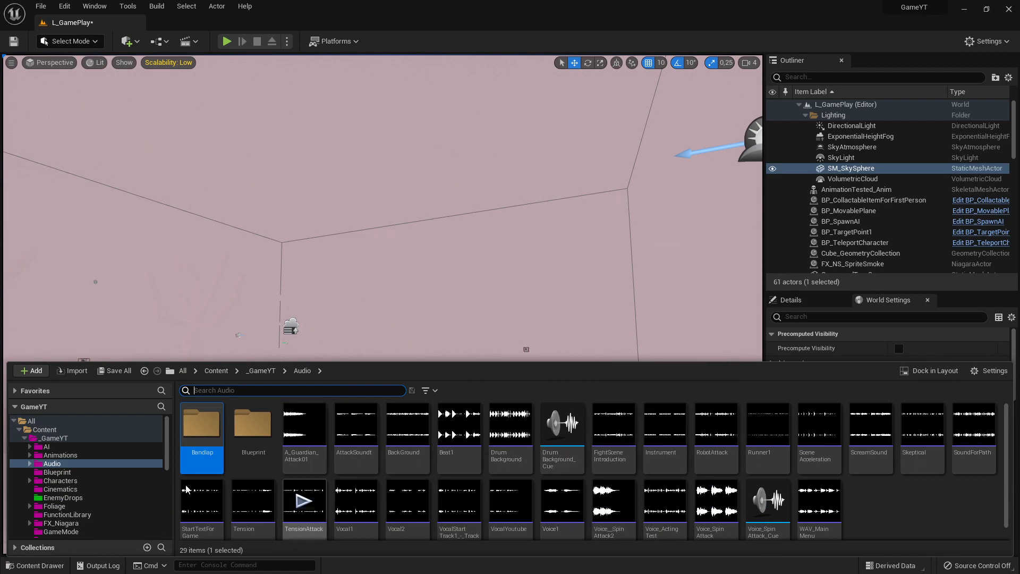
pyautogui.rightClick(905, 511)
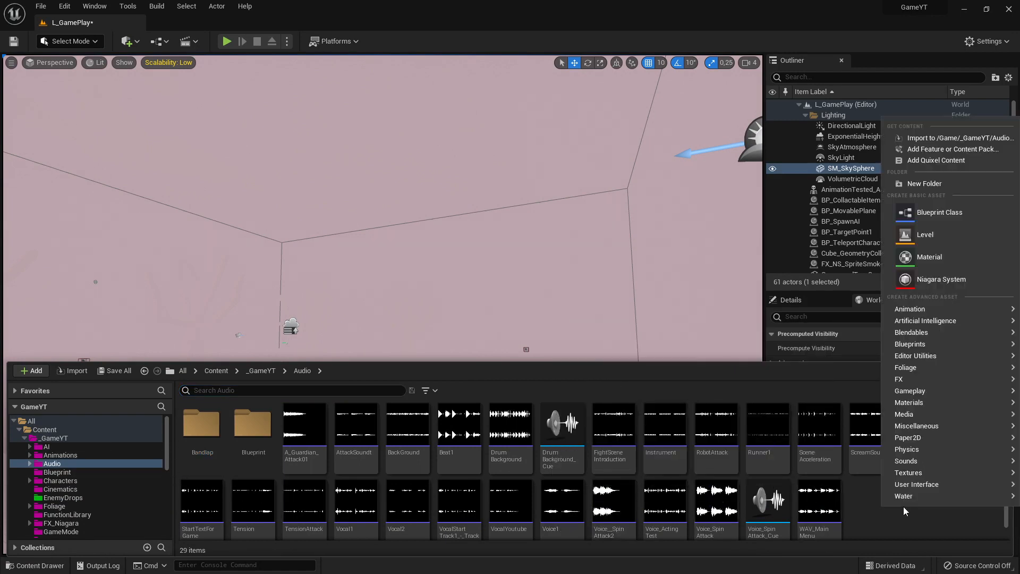
pyautogui.click(253, 425)
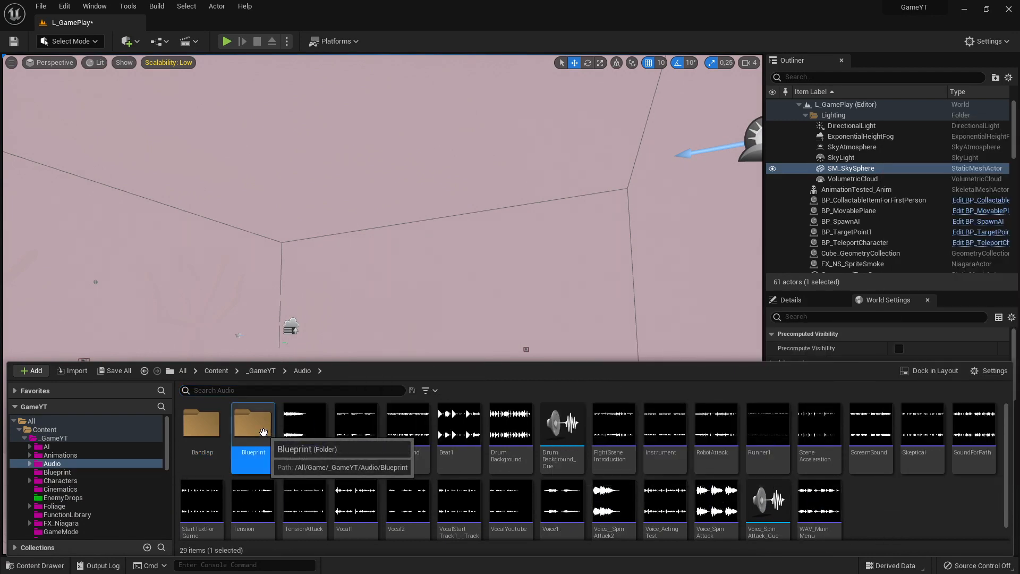
pyautogui.doubleClick(264, 432)
pyautogui.rightClick(458, 451)
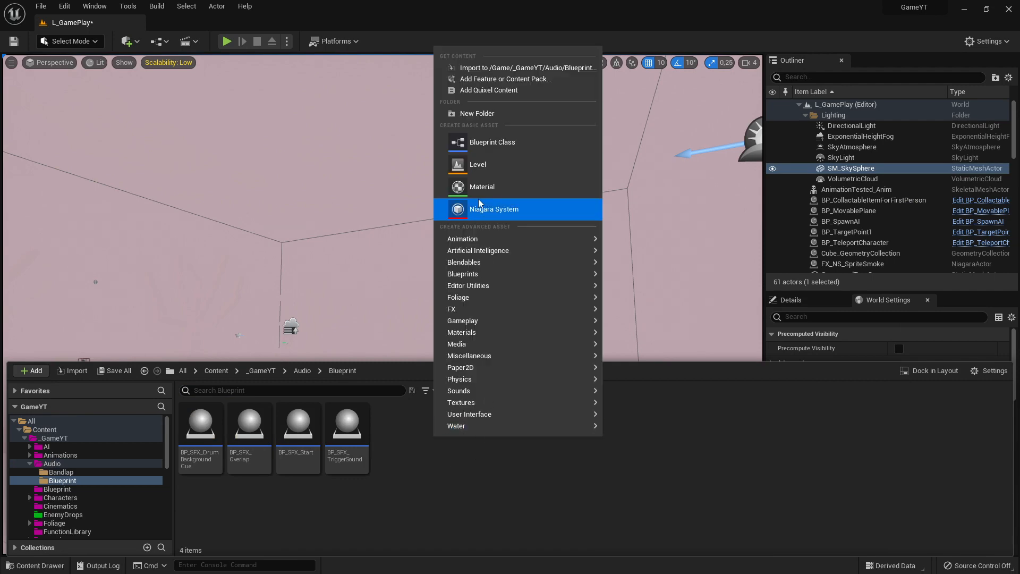
pyautogui.click(481, 142)
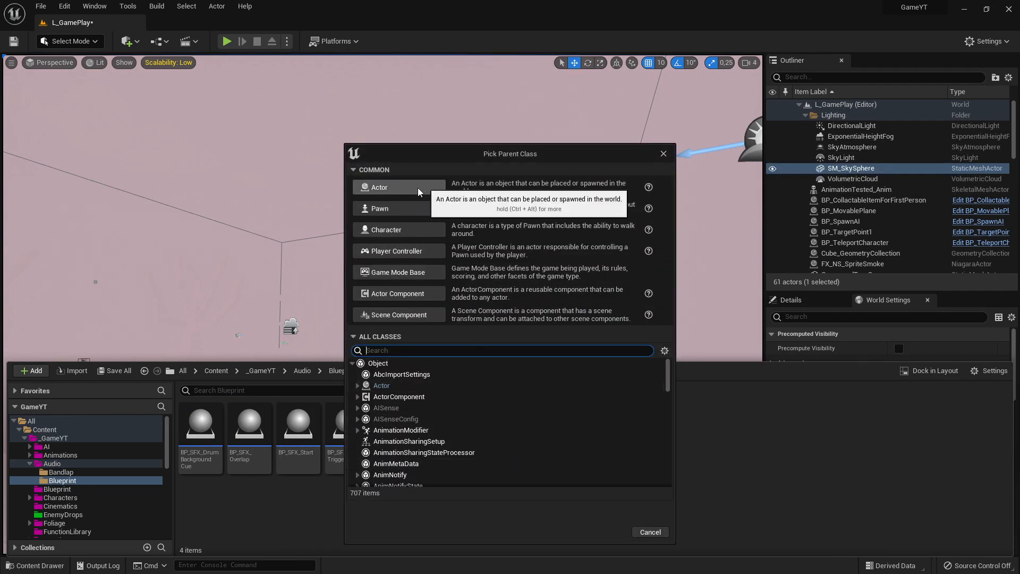
pyautogui.click(417, 187)
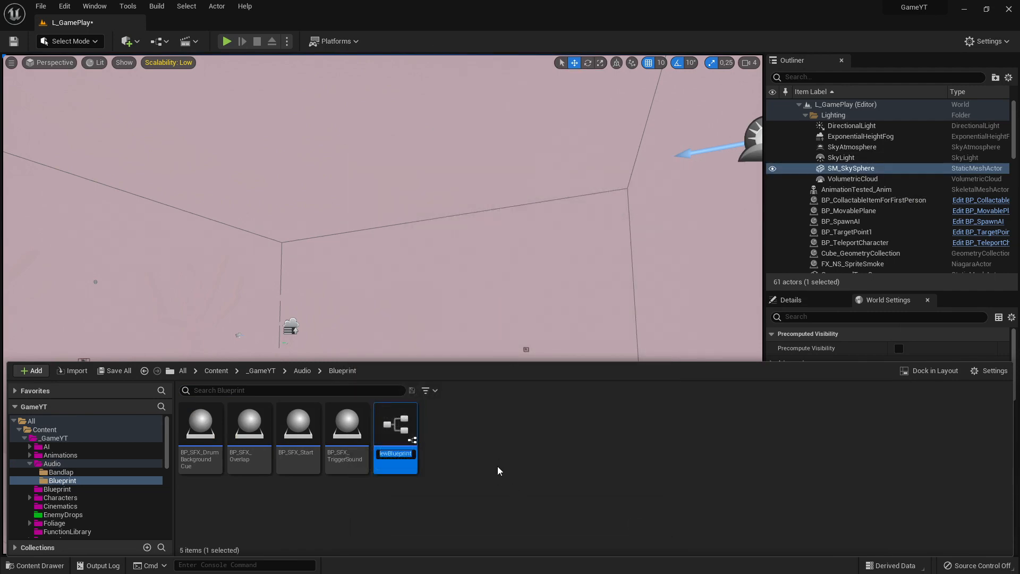
pyautogui.write('Test')
pyautogui.press('Return')
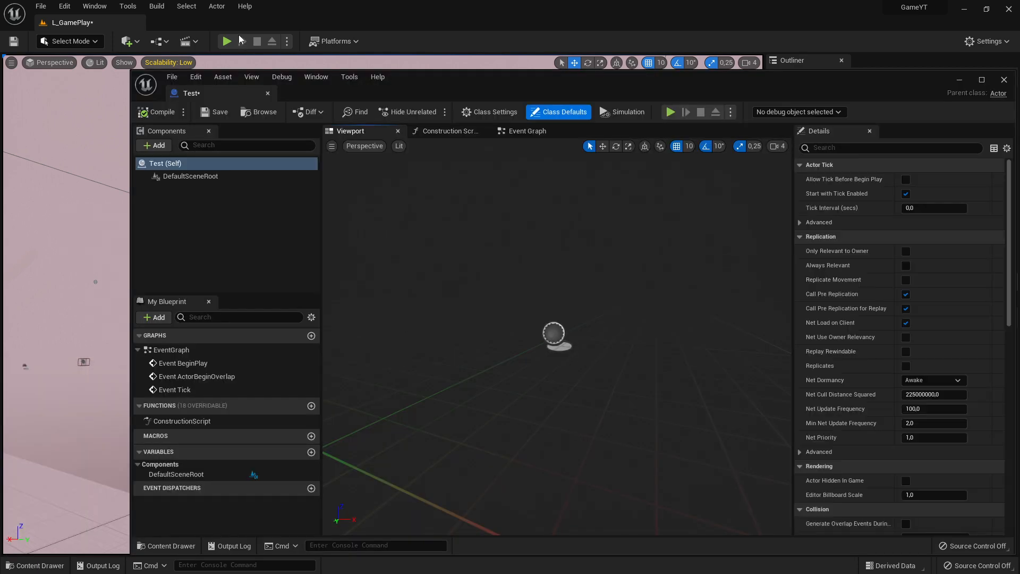
# Dock the Test Blueprint editor beside the level and add two Audio components to the Blueprint
pyautogui.moveTo(199, 94); pyautogui.dragTo(202, 29)
pyautogui.click(100, 20)
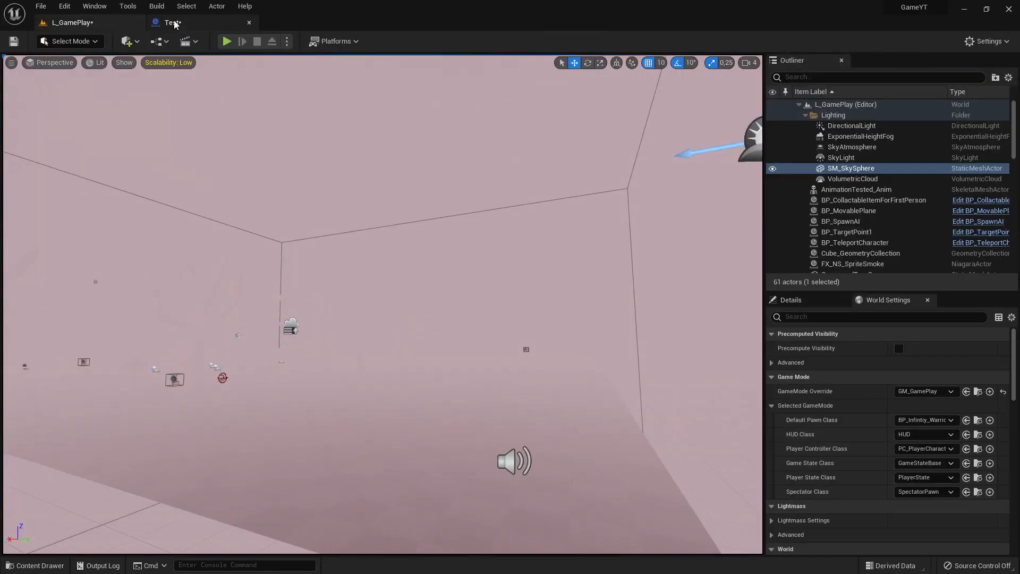
pyautogui.click(192, 22)
pyautogui.click(26, 74)
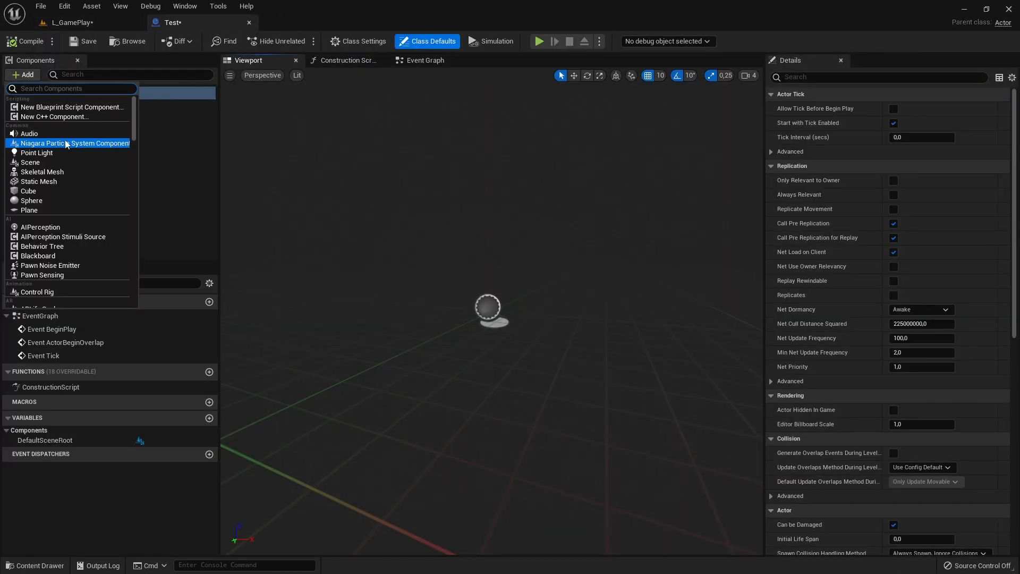
pyautogui.click(120, 133)
pyautogui.click(55, 167)
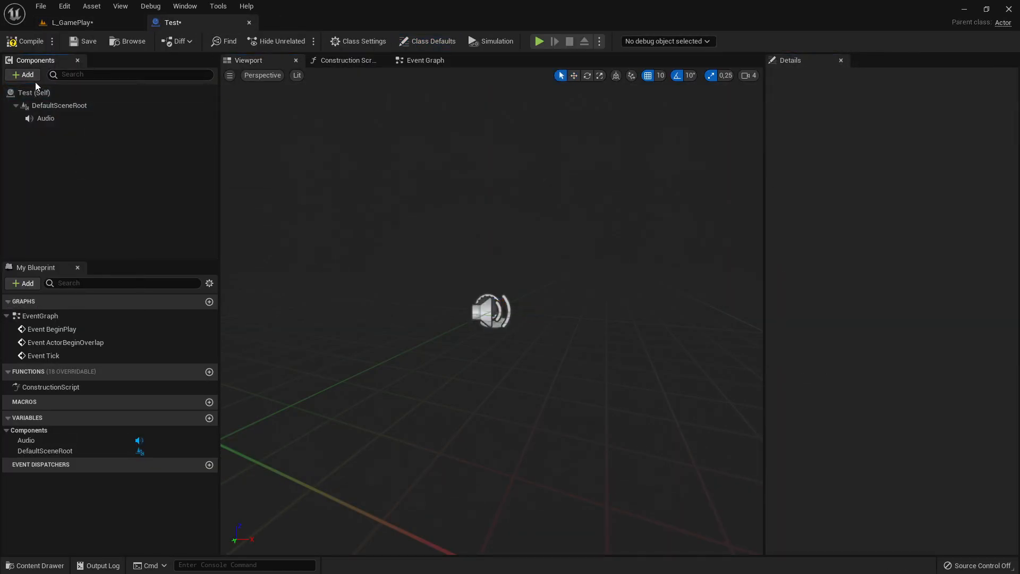
pyautogui.click(26, 75)
pyautogui.click(32, 134)
pyautogui.click(72, 162)
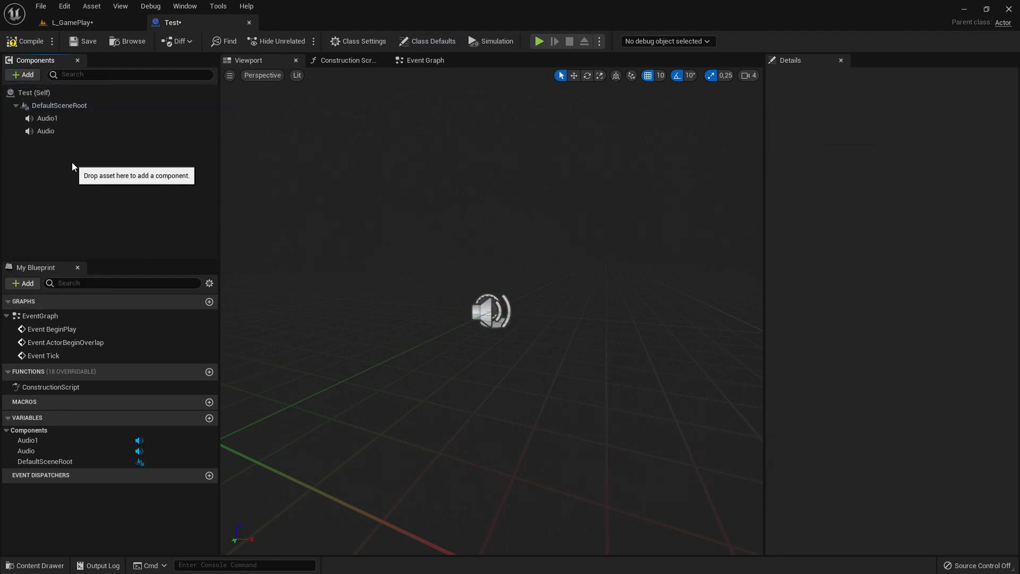
# Delete the Event ActorBeginOverlap and Event Tick nodes from the Test Blueprint's event graph
pyautogui.click(425, 60)
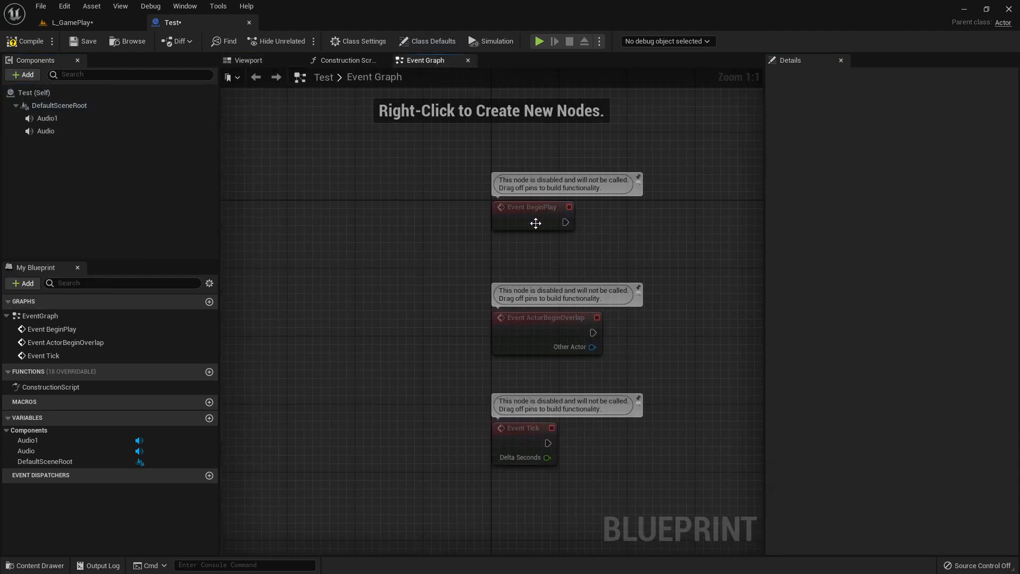
pyautogui.moveTo(299, 262); pyautogui.dragTo(492, 396)
pyautogui.press('Delete')
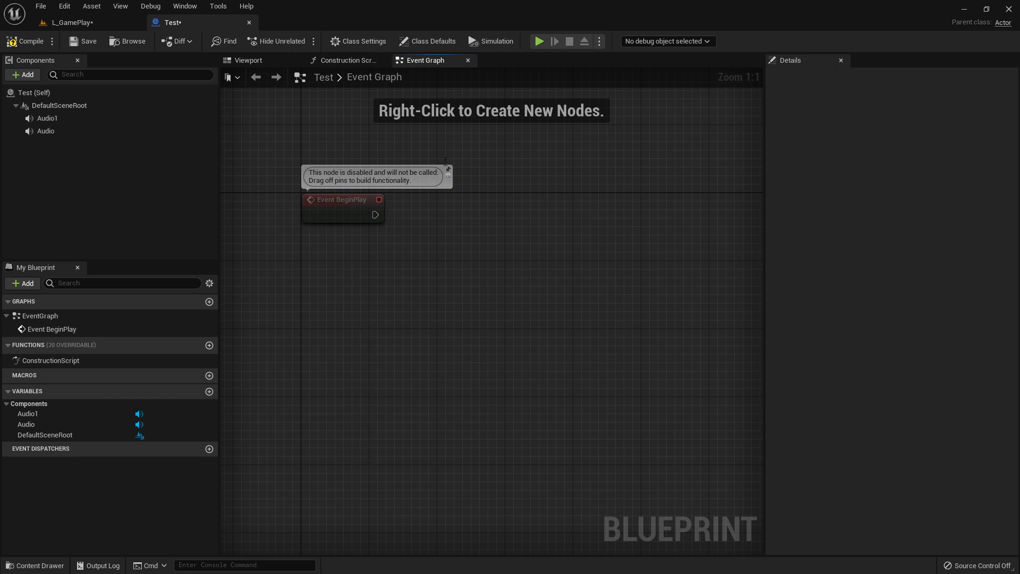
# Browse the project's Audio folder from the level and select the Vocal1 and Vocal2 sound waves
pyautogui.click(53, 118)
pyautogui.click(86, 132)
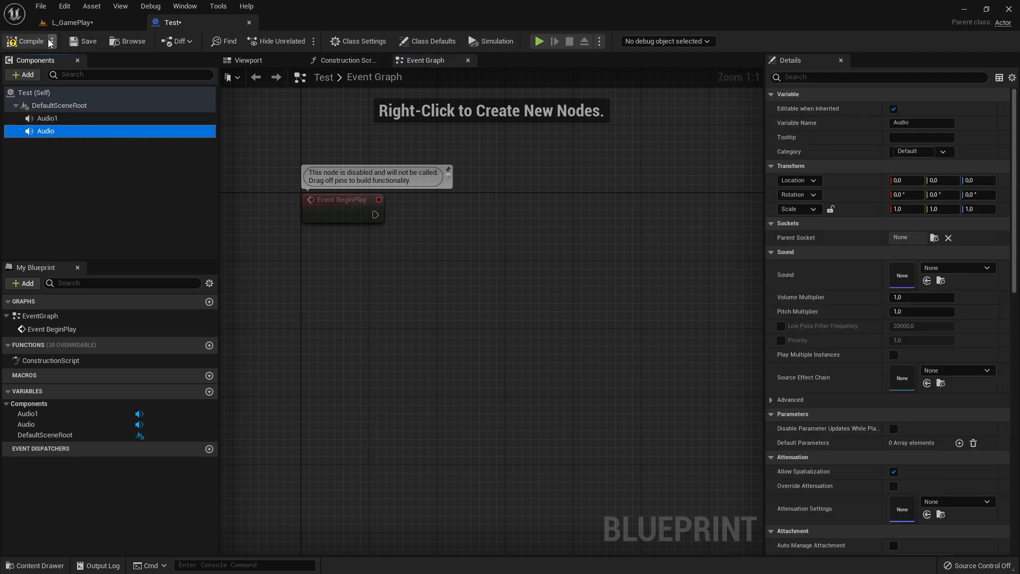
pyautogui.click(125, 23)
pyautogui.click(35, 565)
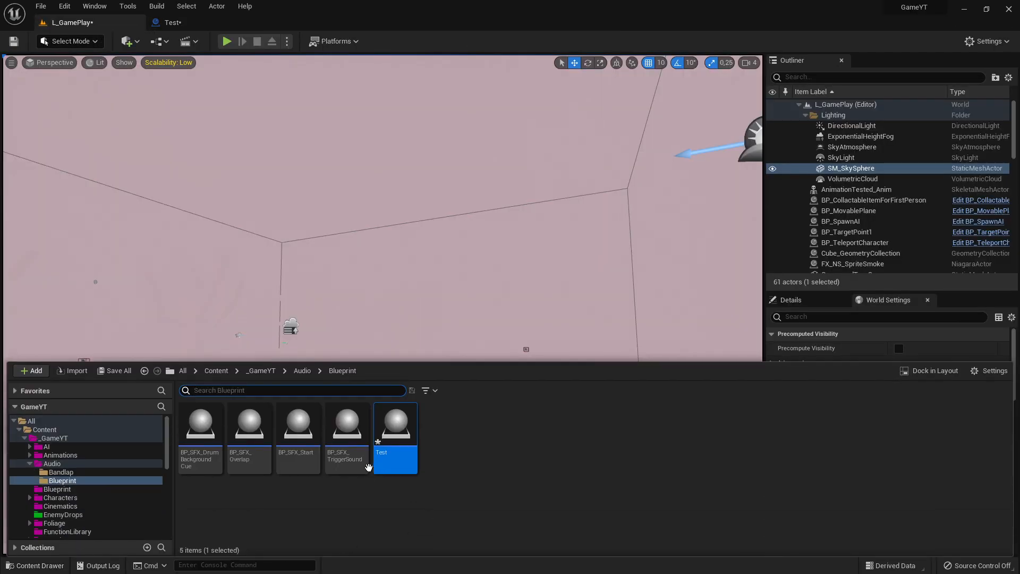
pyautogui.click(51, 463)
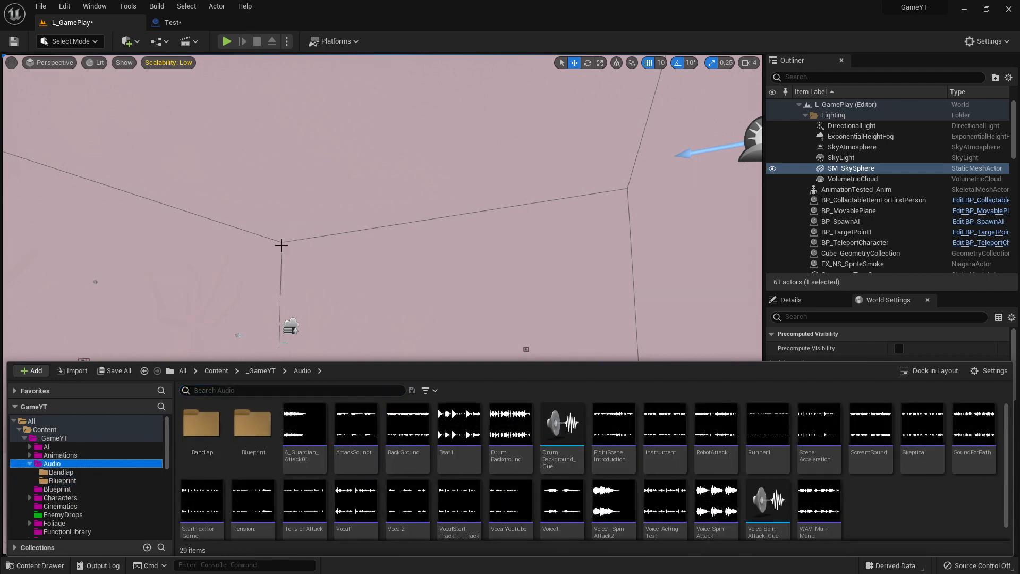
pyautogui.scroll(-1, 542, 515)
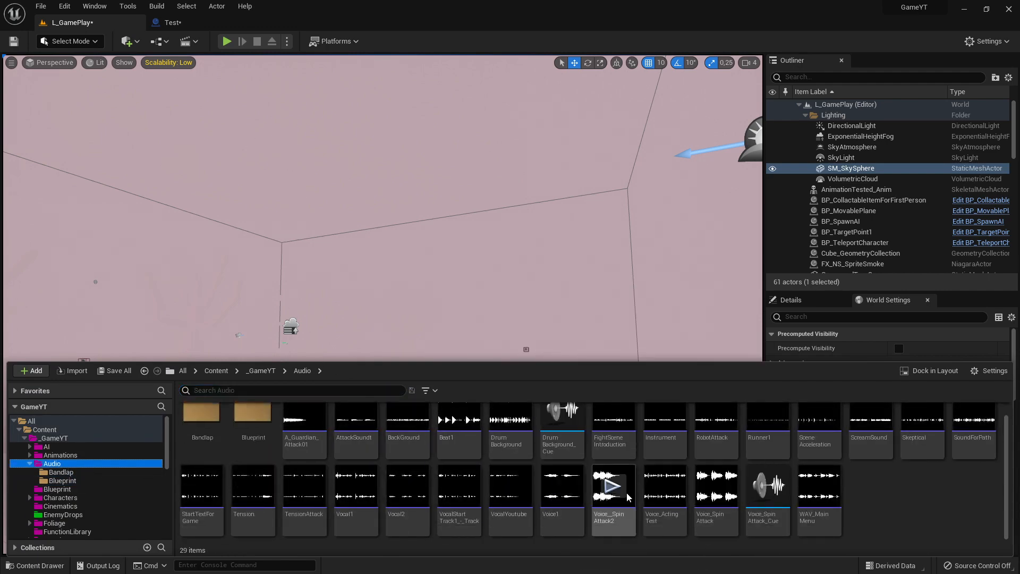
pyautogui.scroll(1, 664, 496)
pyautogui.scroll(-1, 663, 497)
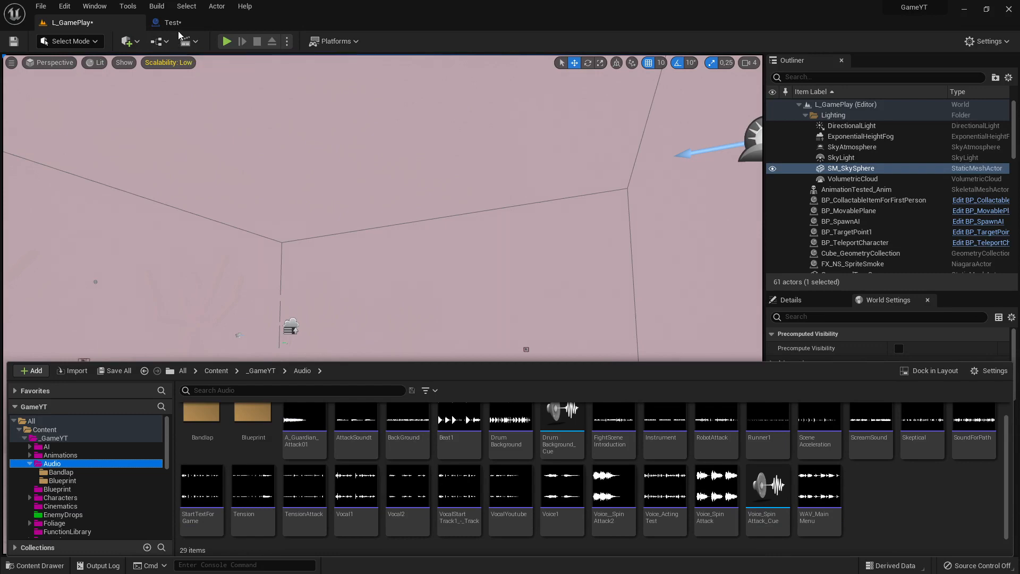
pyautogui.click(355, 505)
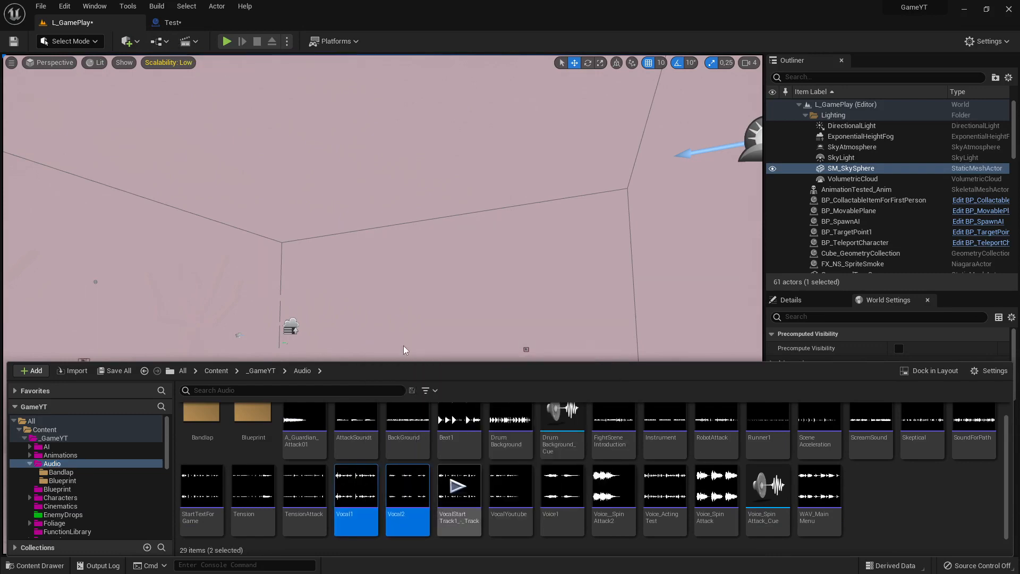
# Place Vocal1 and Vocal2 in the Test event graph as Add Audio Component nodes, redock the editor, and arrange them beside Event BeginPlay
pyautogui.click(170, 22)
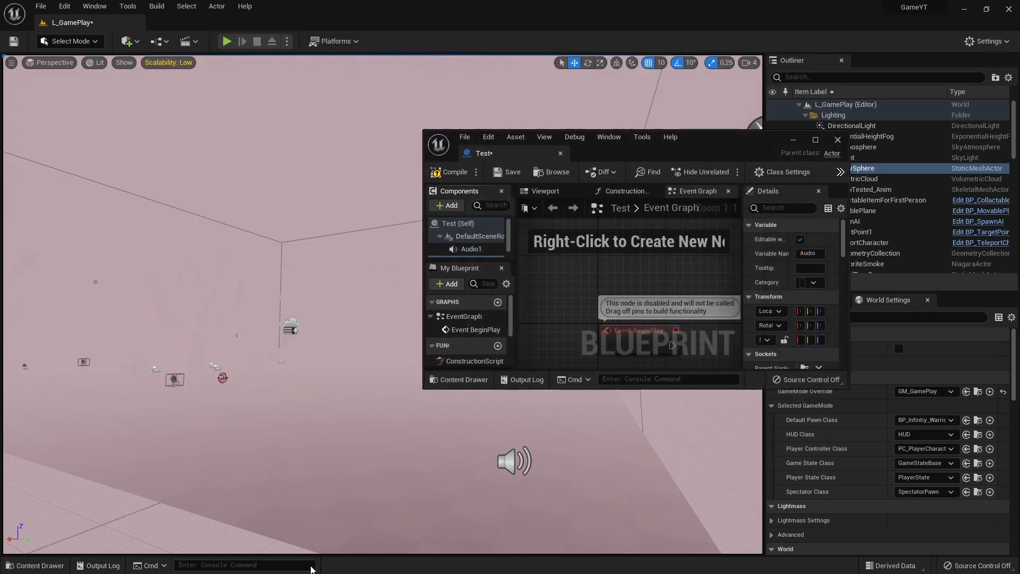
pyautogui.click(37, 565)
pyautogui.moveTo(408, 526); pyautogui.dragTo(575, 295)
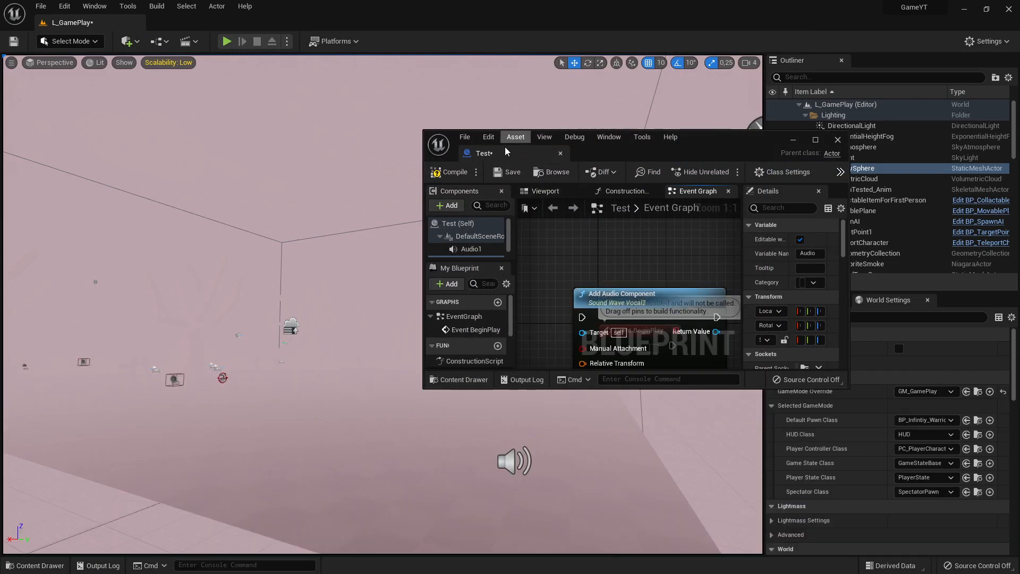
pyautogui.moveTo(485, 153); pyautogui.dragTo(169, 26)
pyautogui.moveTo(401, 296); pyautogui.dragTo(357, 339)
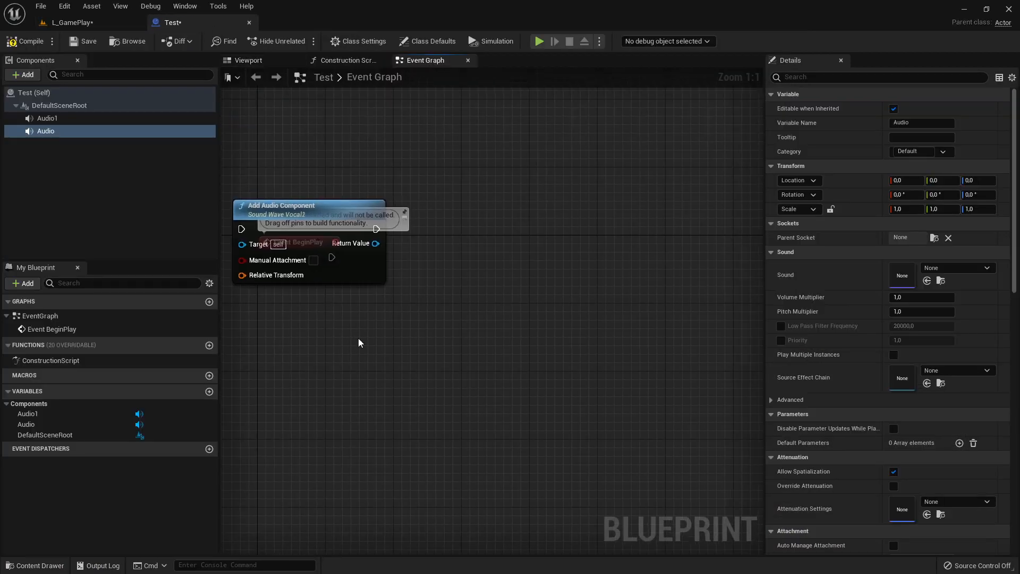
pyautogui.moveTo(283, 202); pyautogui.dragTo(446, 325)
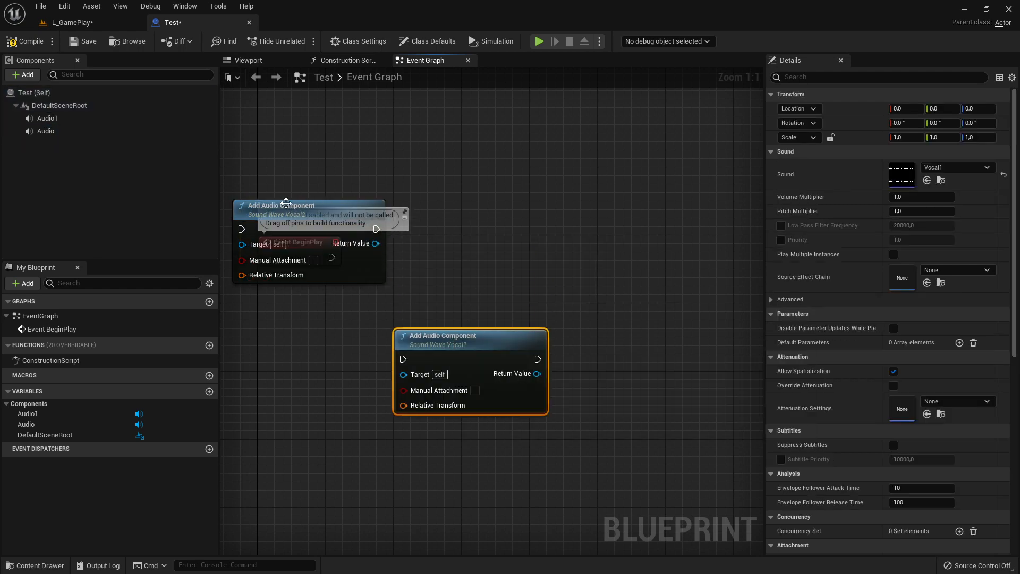
pyautogui.moveTo(281, 213); pyautogui.dragTo(524, 242)
pyautogui.moveTo(474, 336); pyautogui.dragTo(550, 336)
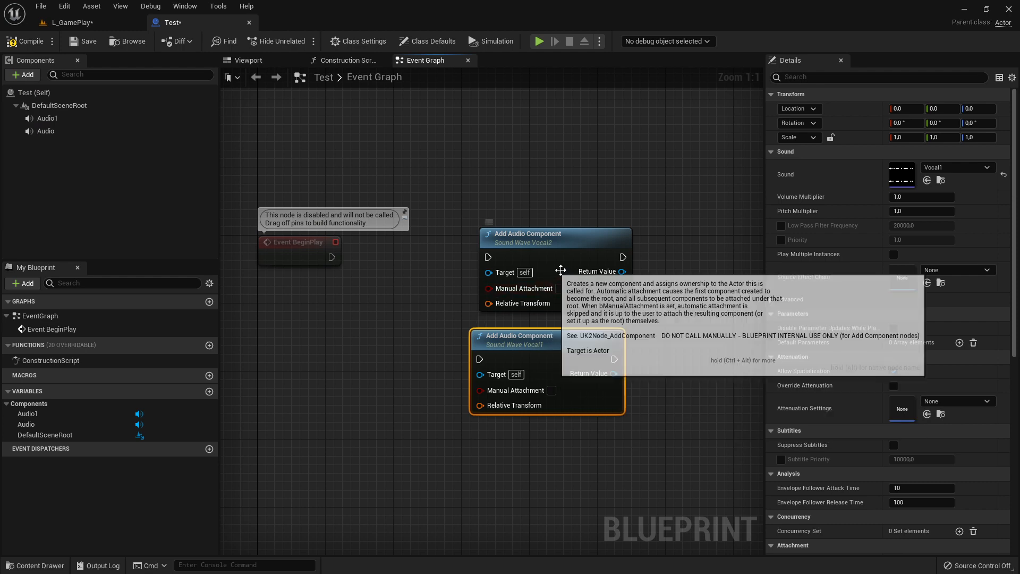
# Delete the Vocal1 and Vocal2 Add Audio Component nodes from the event graph
pyautogui.click(559, 261)
pyautogui.click(584, 346)
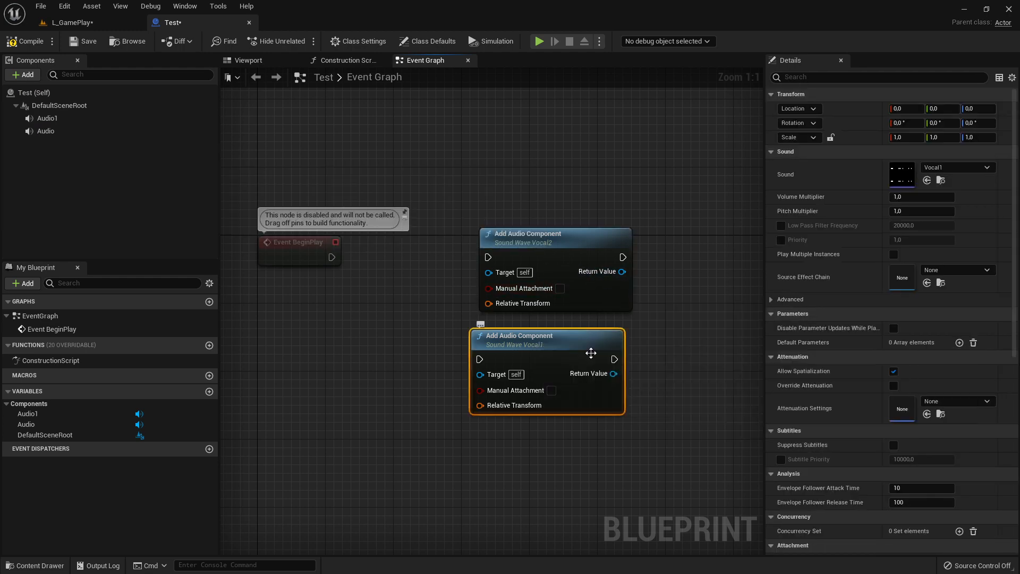
pyautogui.press('Delete')
pyautogui.click(544, 255)
pyautogui.press('Delete')
# Assign the Vocal1 sound wave as the sound of the Audio1 component
pyautogui.click(45, 118)
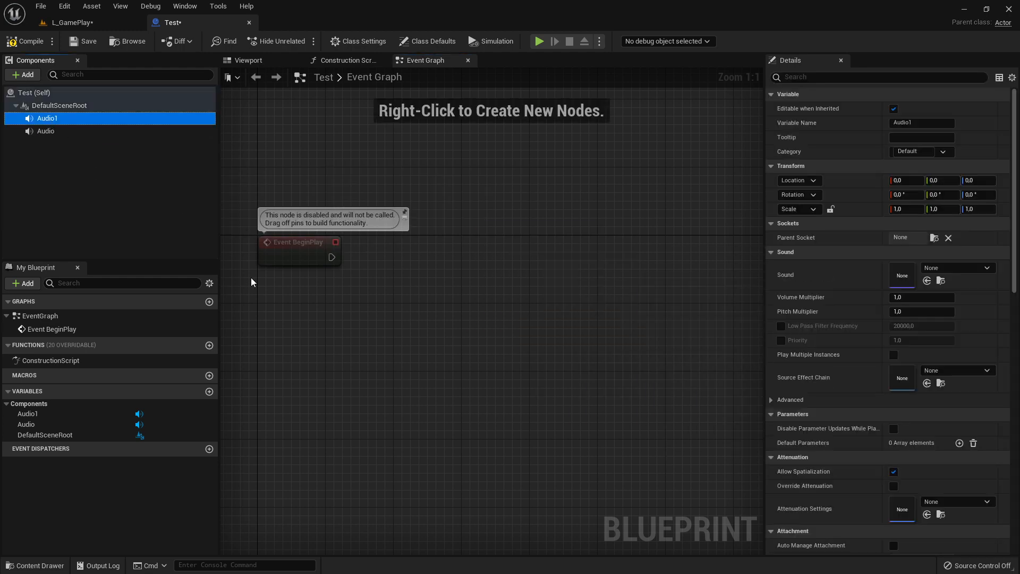
pyautogui.click(945, 268)
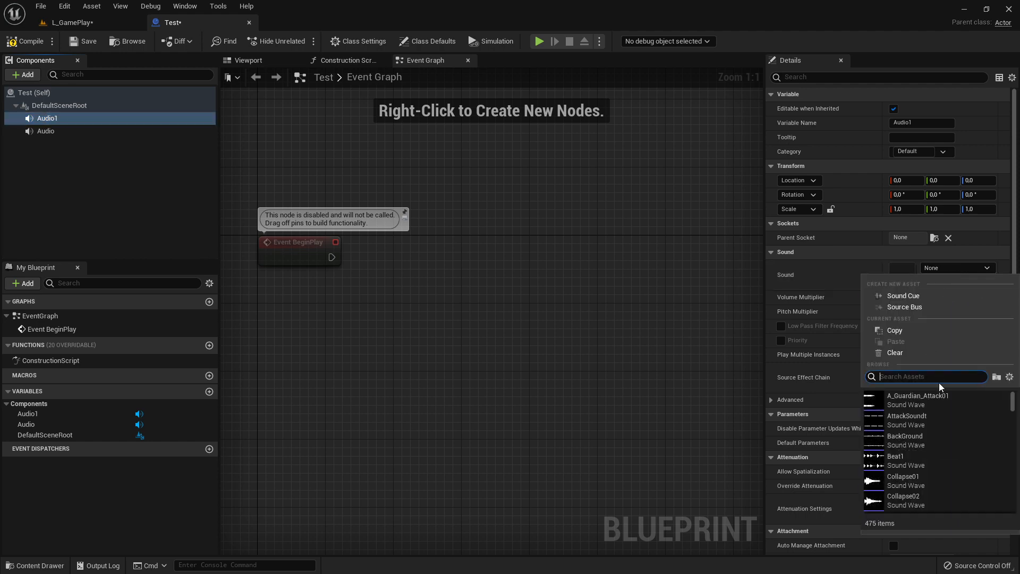
pyautogui.write('volcal')
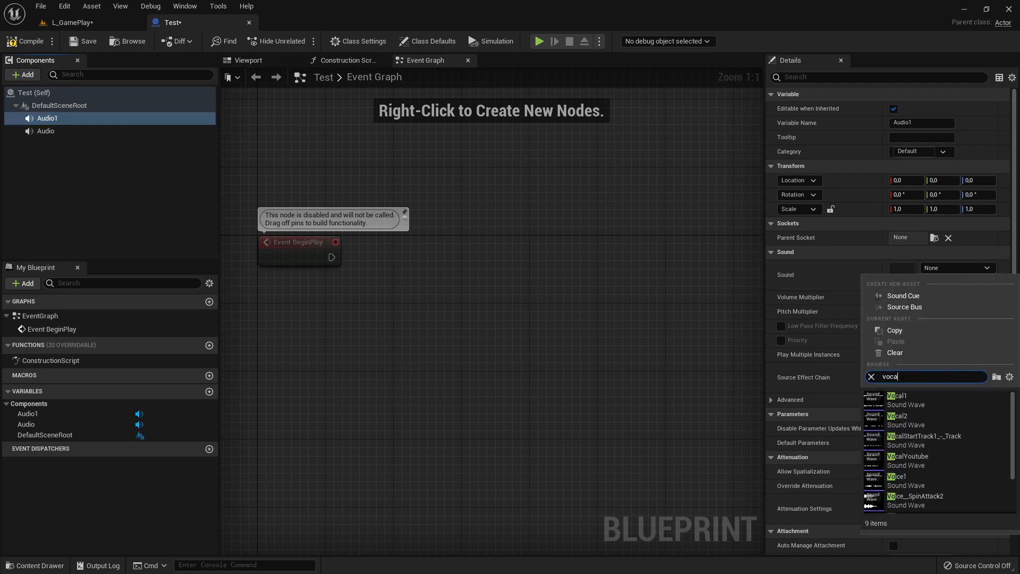
pyautogui.click(925, 402)
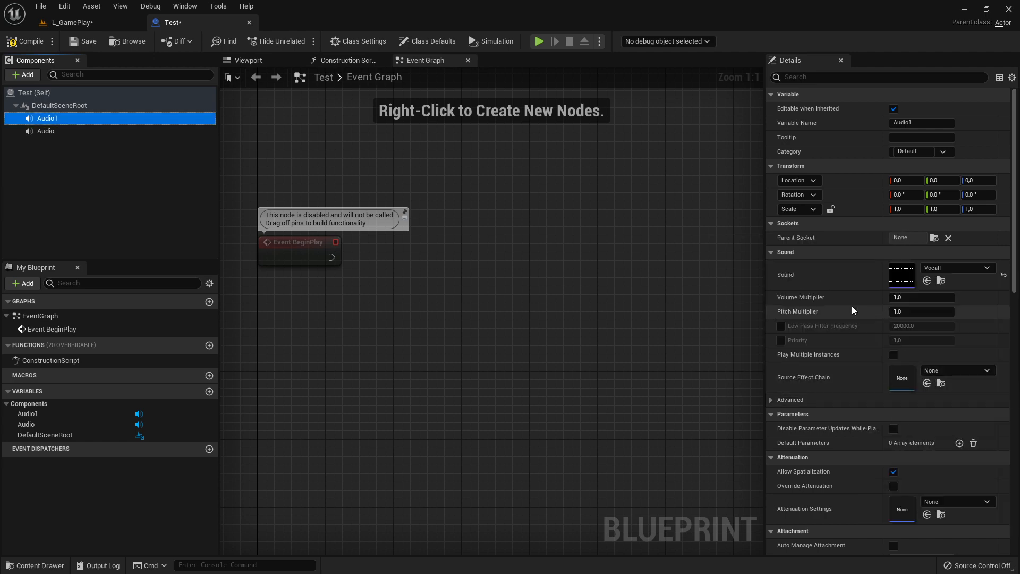
# Assign the Vocal2 sound wave to the Audio component and save the Test Blueprint
pyautogui.click(46, 131)
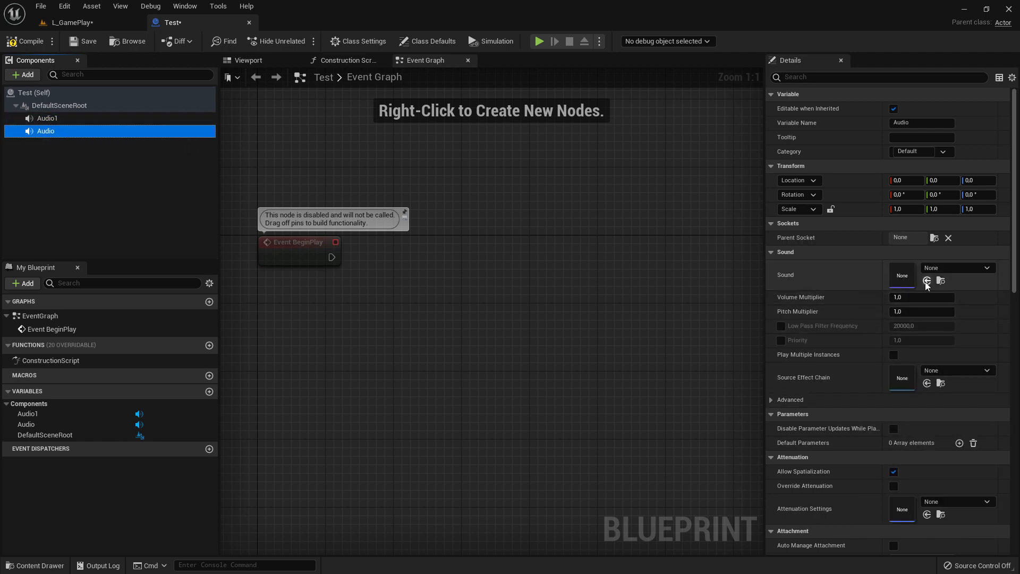
pyautogui.click(948, 269)
pyautogui.write('vocal2')
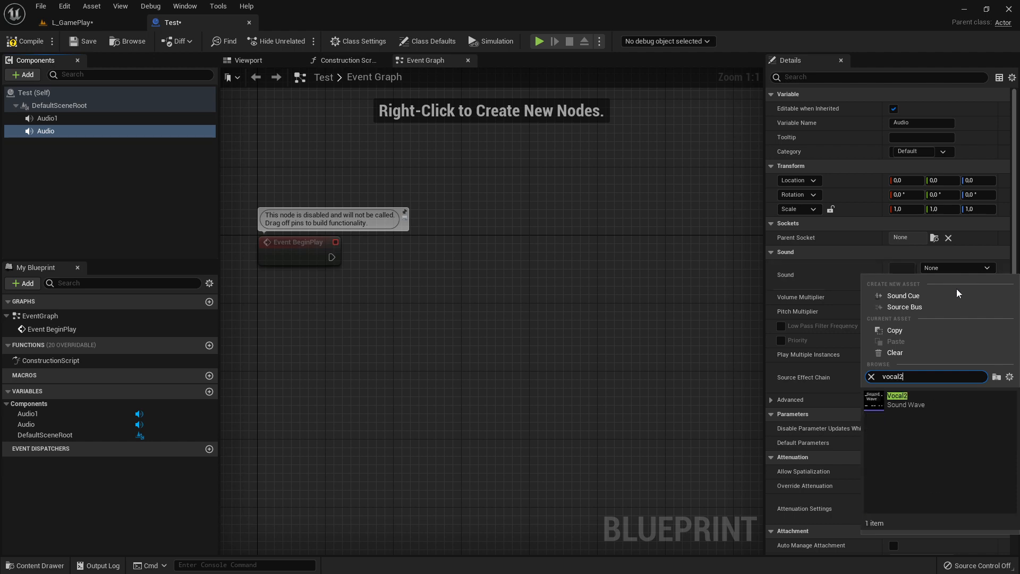
pyautogui.click(903, 400)
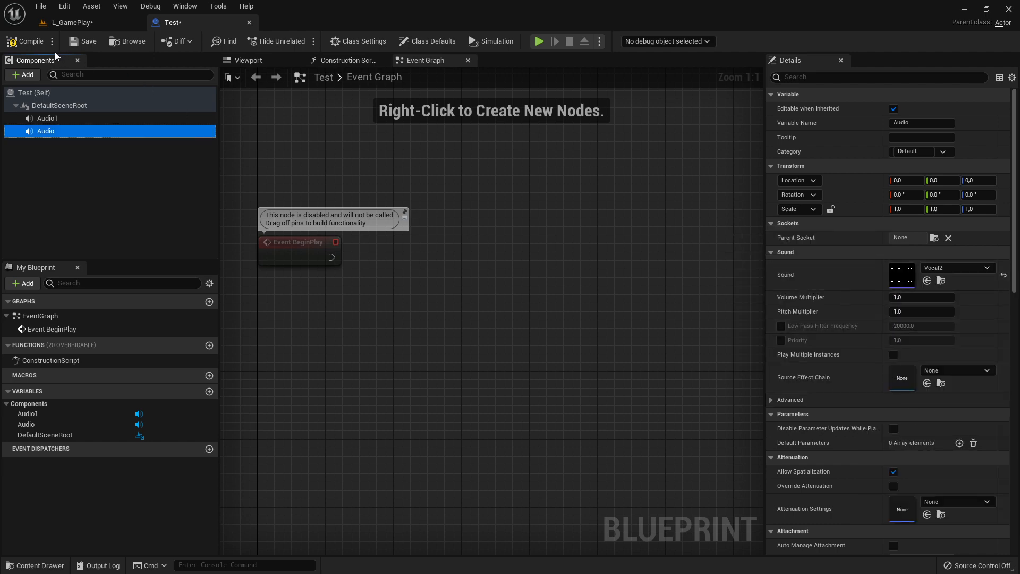
pyautogui.click(85, 41)
# Check the WAV download in BandLab from the level and return to the Test Blueprint in Unreal Editor
pyautogui.click(75, 22)
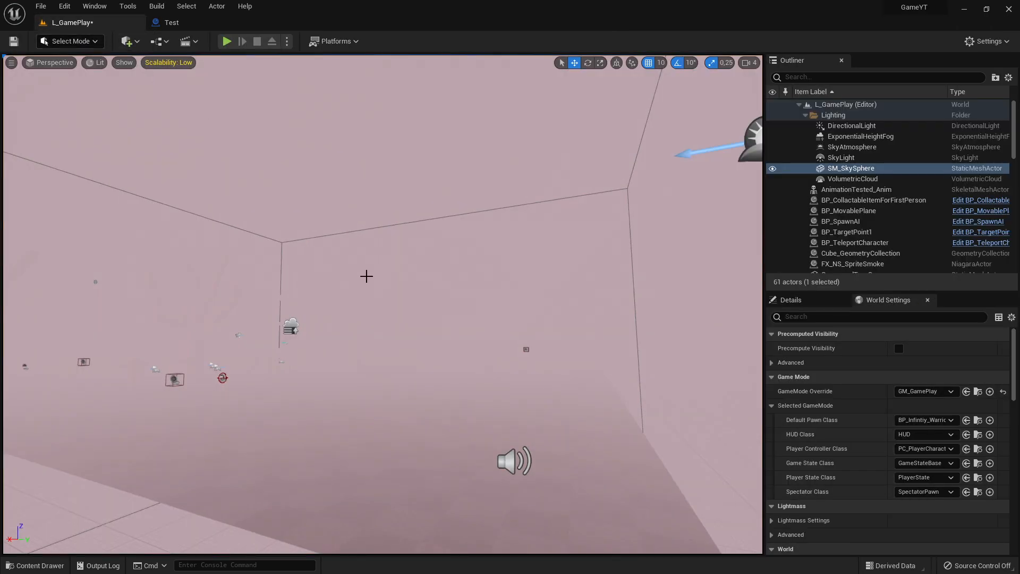
pyautogui.hotkey('alt', 'Tab')
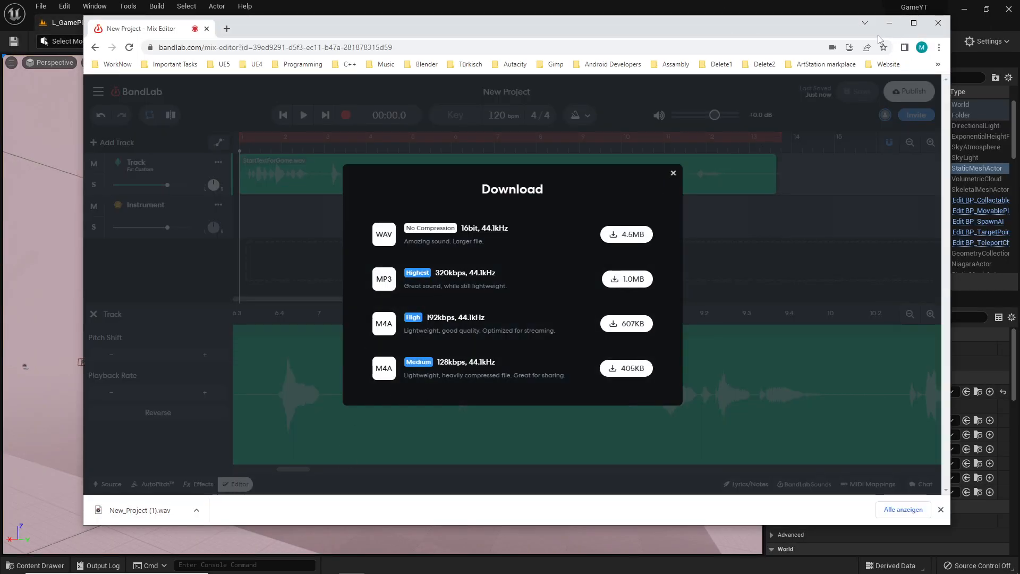
pyautogui.click(889, 23)
pyautogui.click(176, 23)
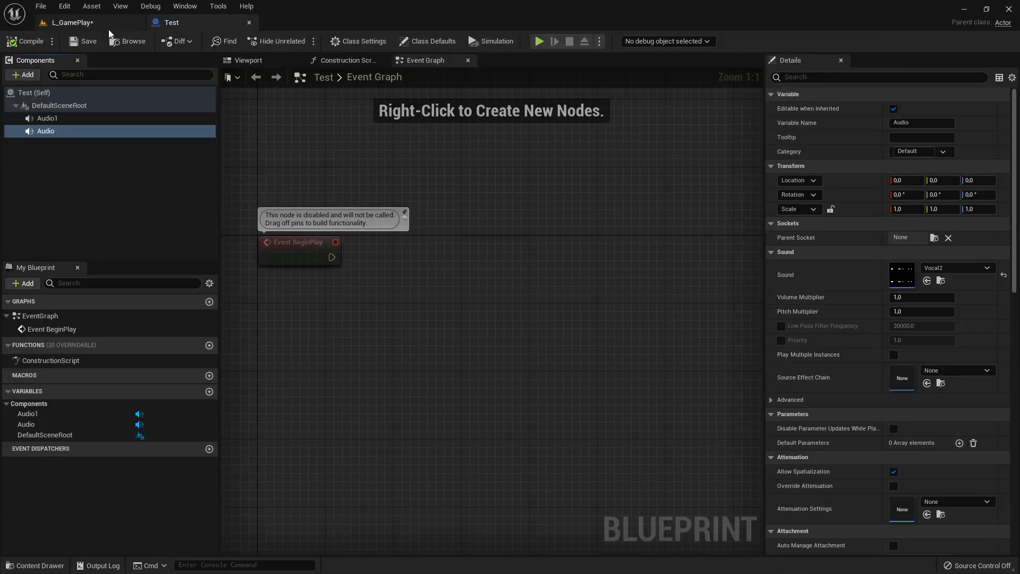
# Import the VocalStartScen WAV file into the Bandlap folder under Audio in the L_GamePlay project content
pyautogui.click(88, 24)
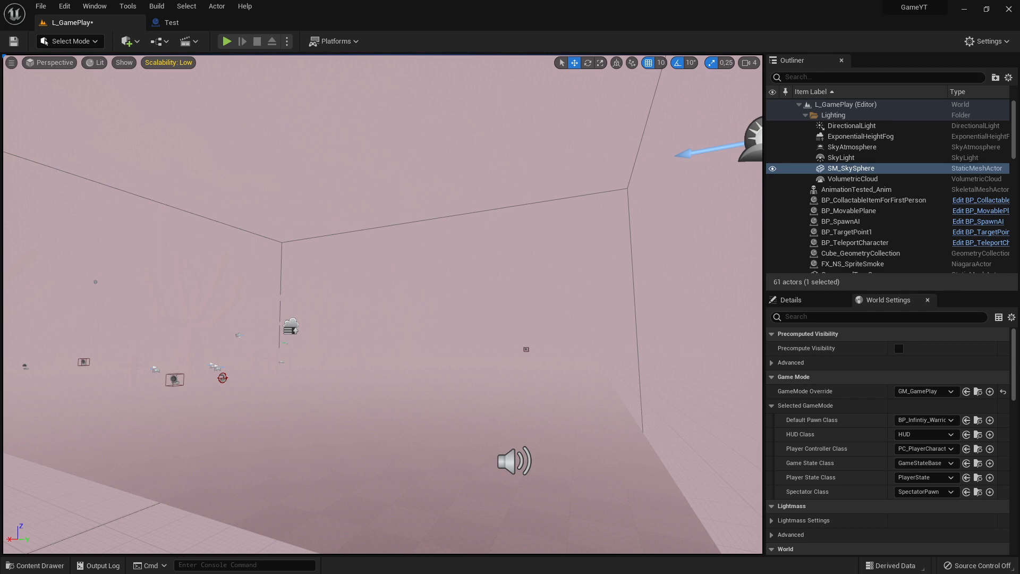
pyautogui.click(35, 565)
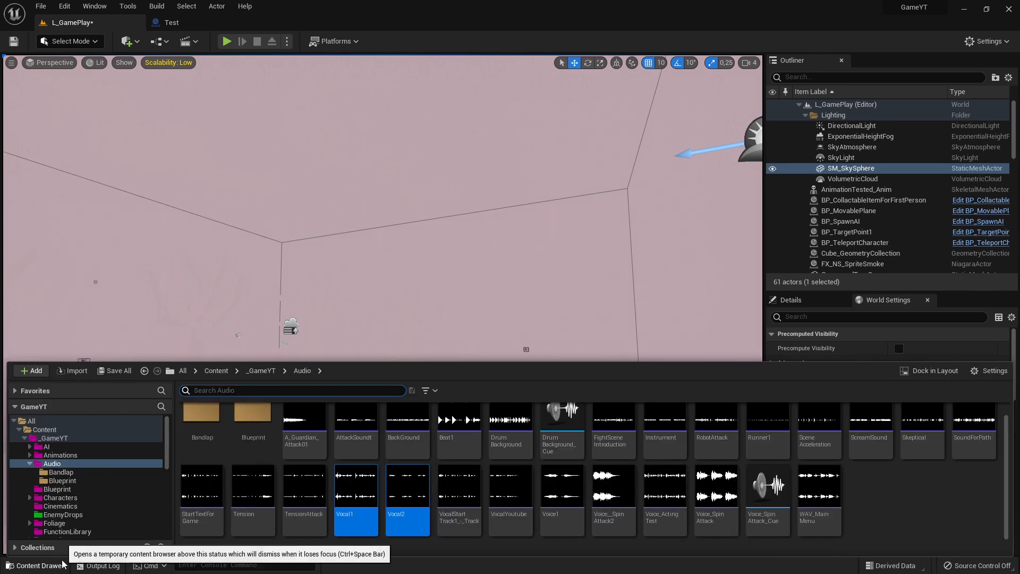
pyautogui.doubleClick(245, 437)
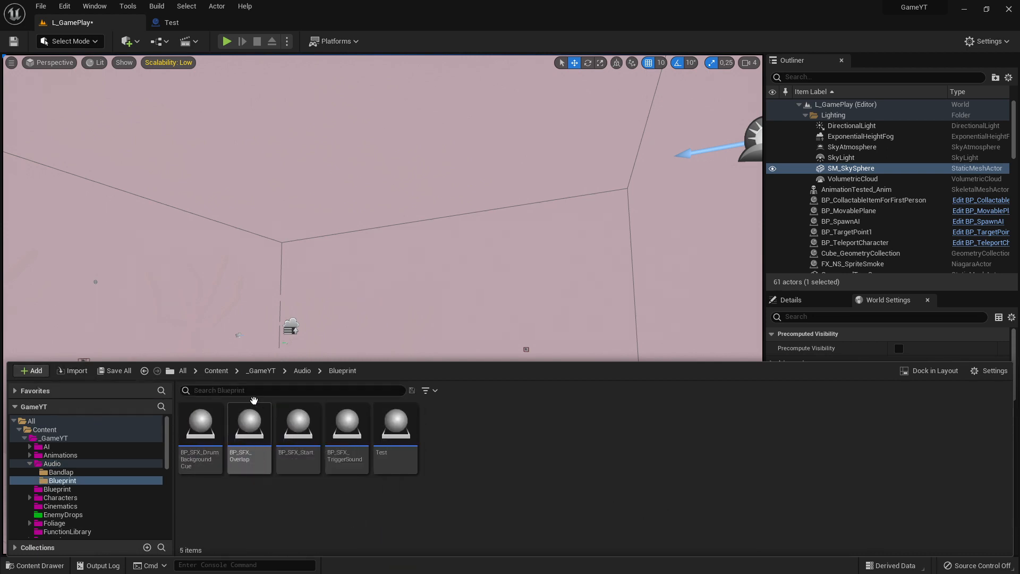
pyautogui.click(302, 371)
pyautogui.doubleClick(202, 430)
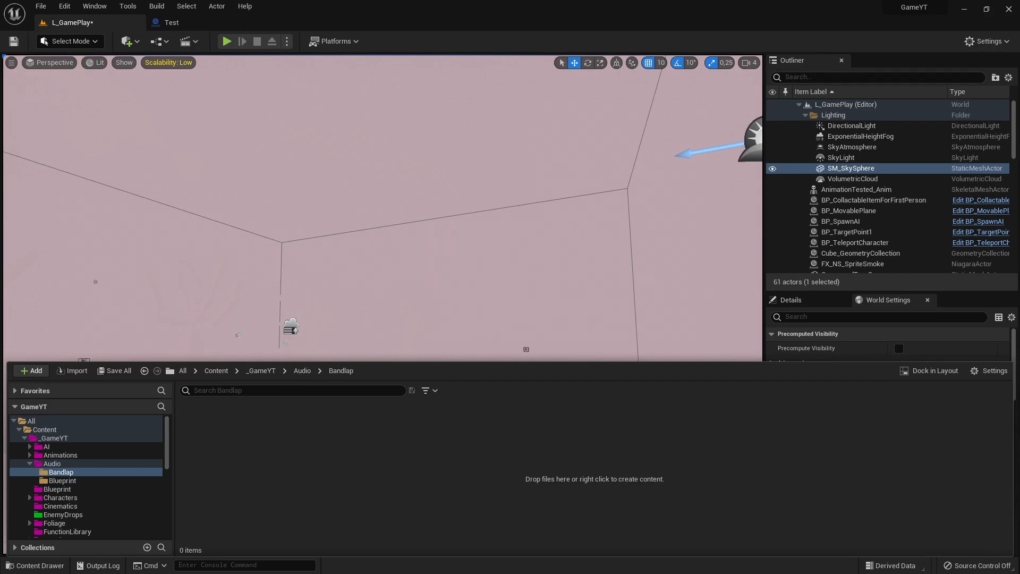
pyautogui.moveTo(445, 428); pyautogui.dragTo(358, 448)
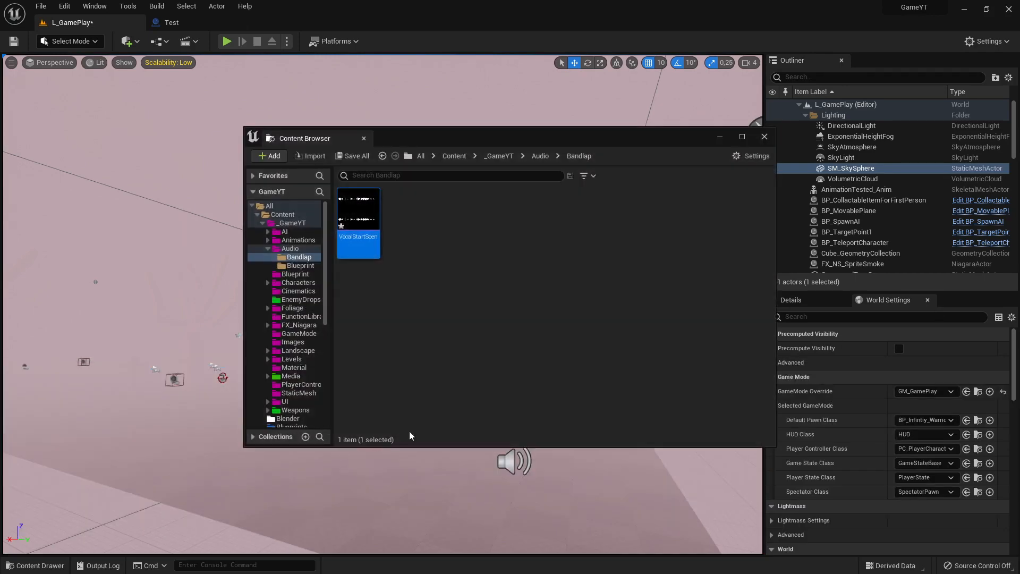
# Close the separate Content Browser and save the L_GamePlay level together with the VocalStartScen sound wave
pyautogui.moveTo(296, 138); pyautogui.dragTo(305, 343)
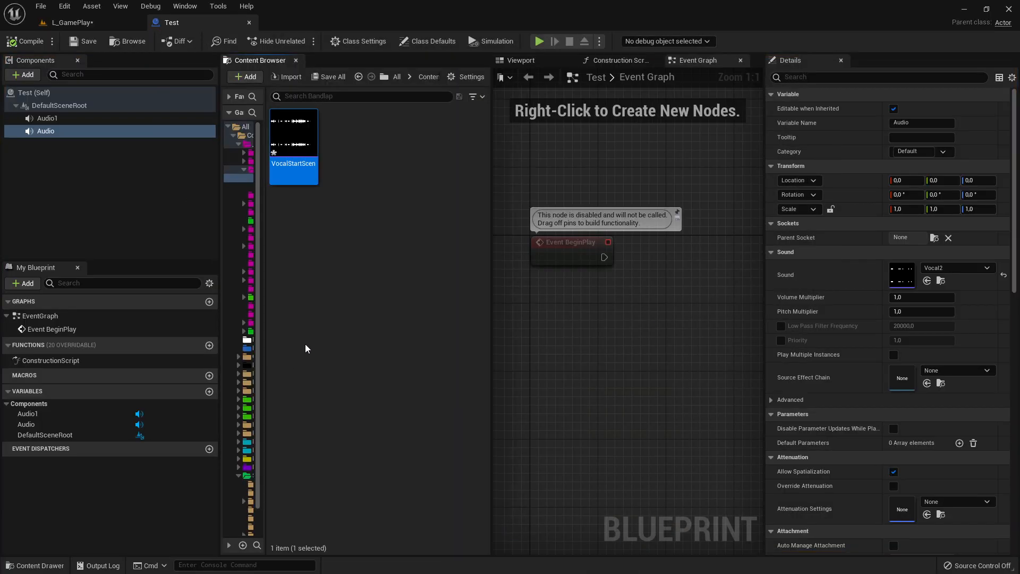
pyautogui.click(296, 61)
pyautogui.click(93, 24)
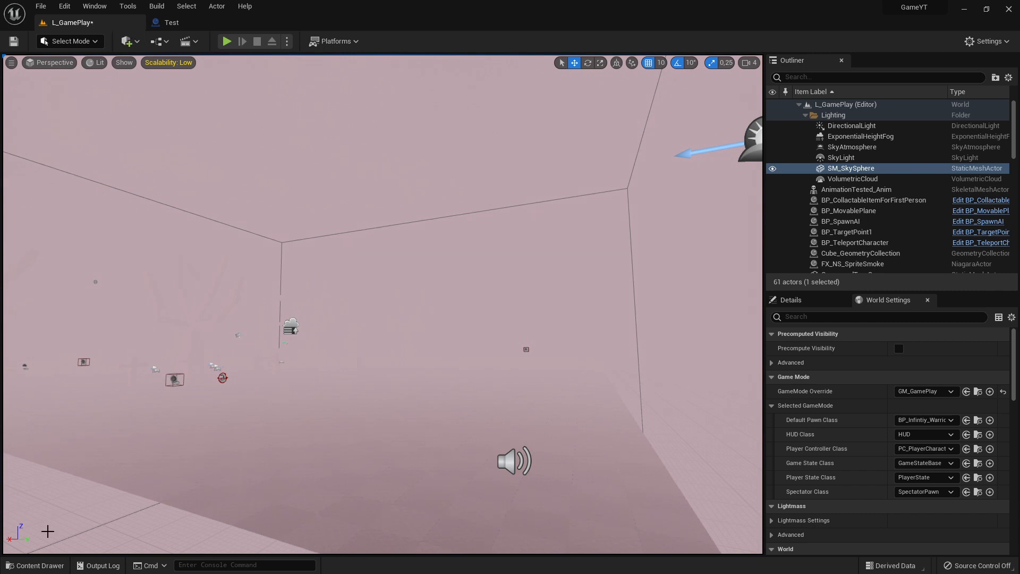
pyautogui.click(35, 566)
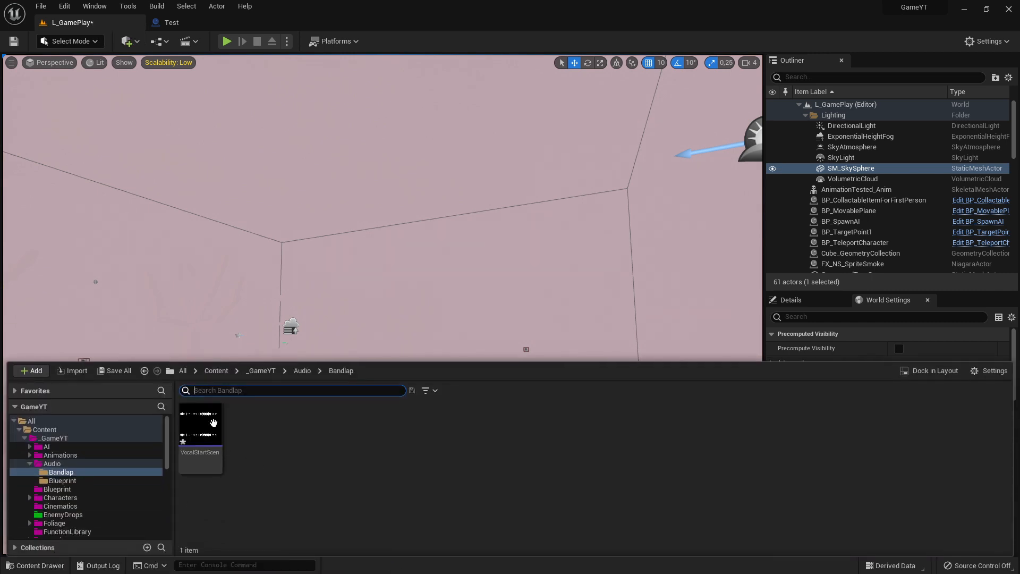
pyautogui.click(115, 371)
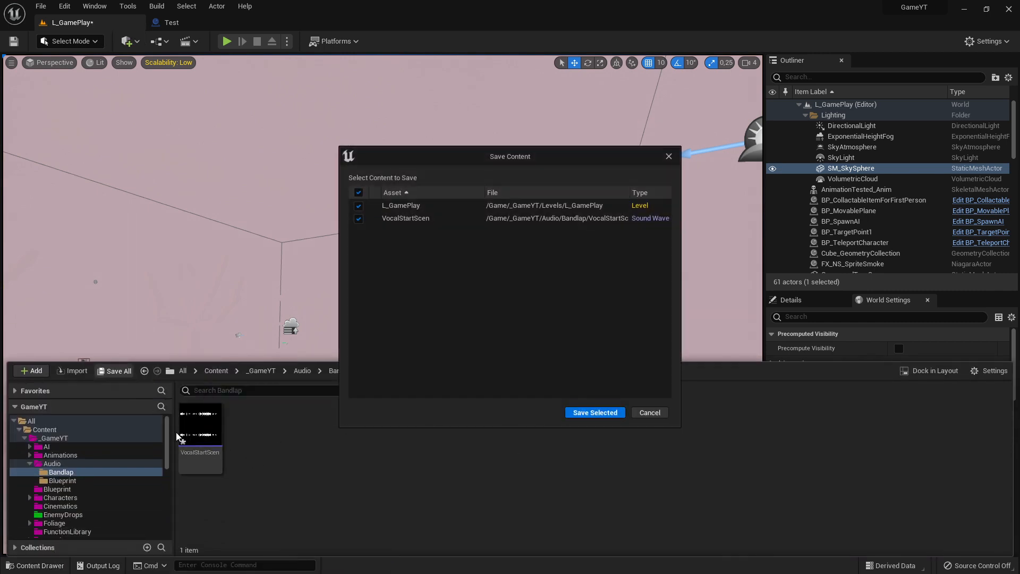
pyautogui.click(593, 413)
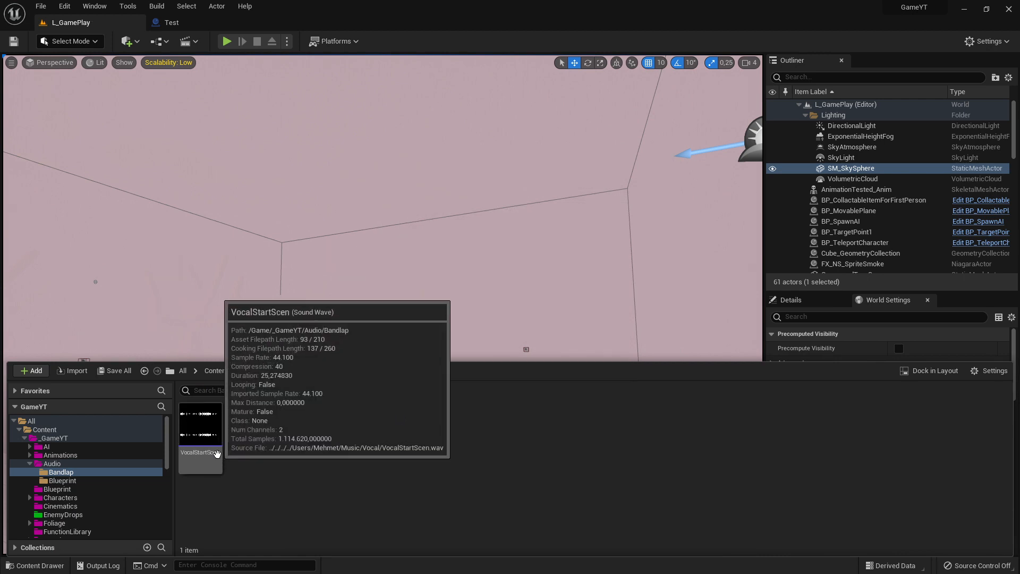
# Play the L_GamePlay level briefly in the editor and stop the session
pyautogui.rightClick(467, 324)
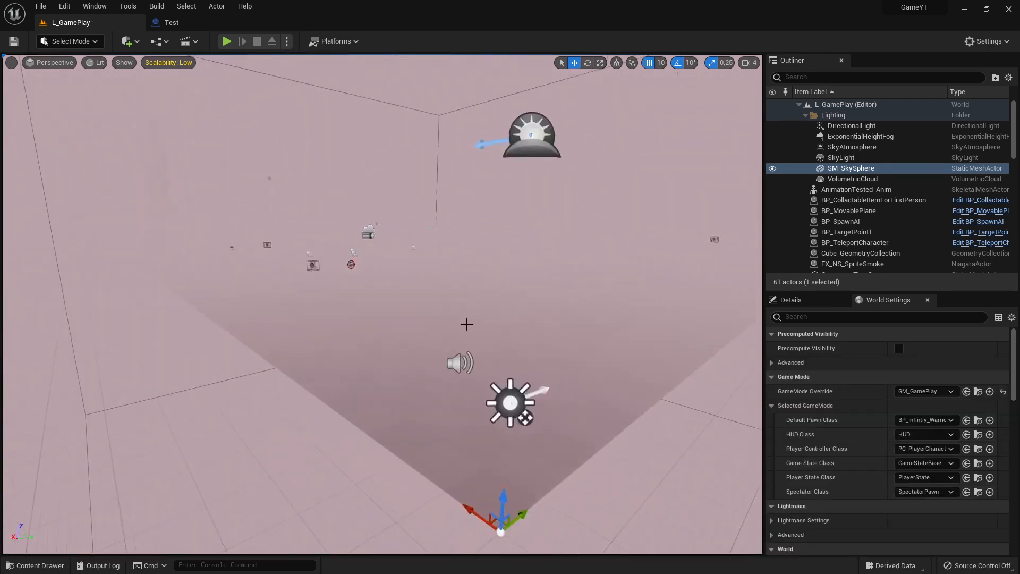
pyautogui.rightClick(388, 348)
pyautogui.press('w')
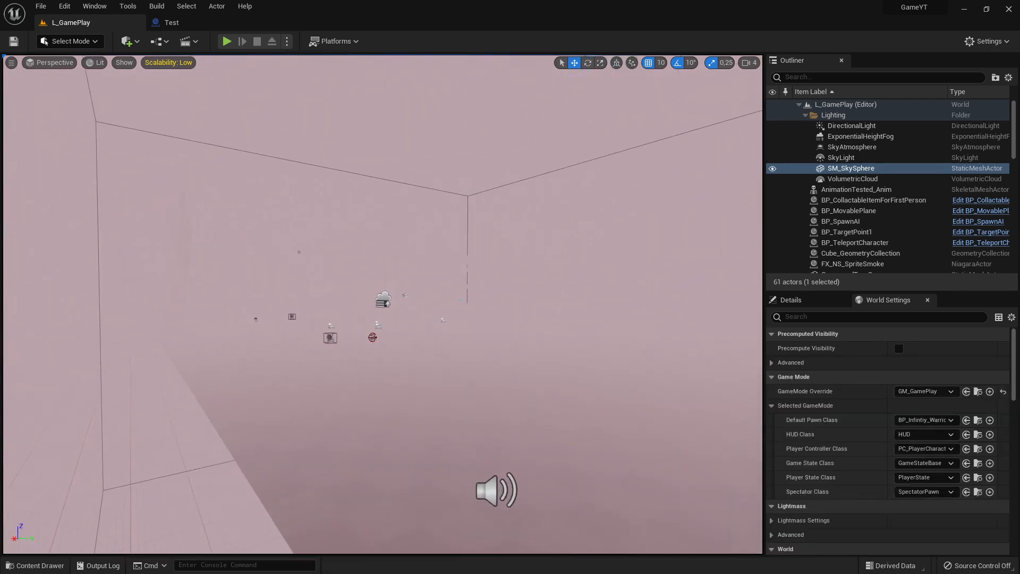
pyautogui.rightClick(388, 348)
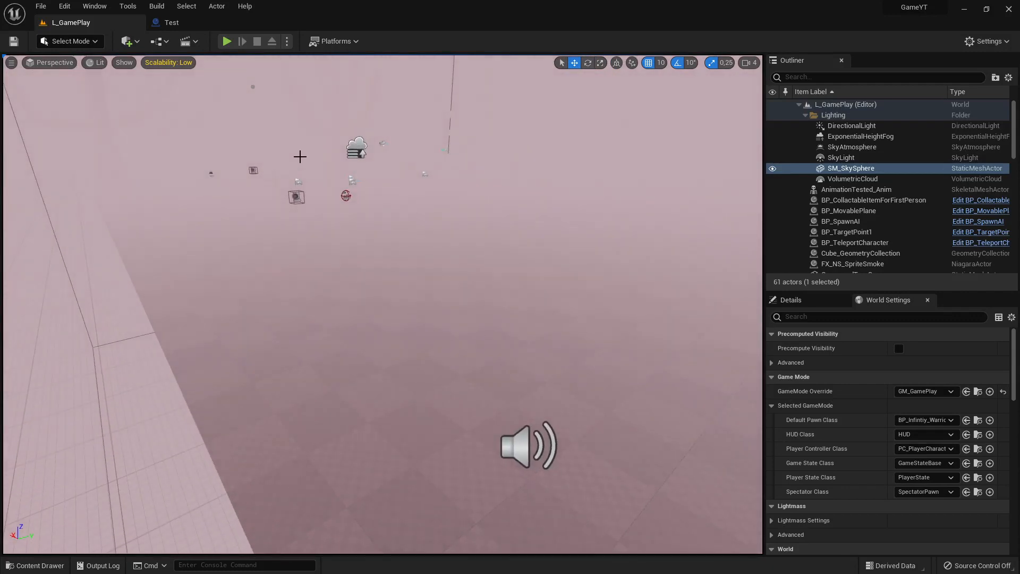
pyautogui.click(227, 40)
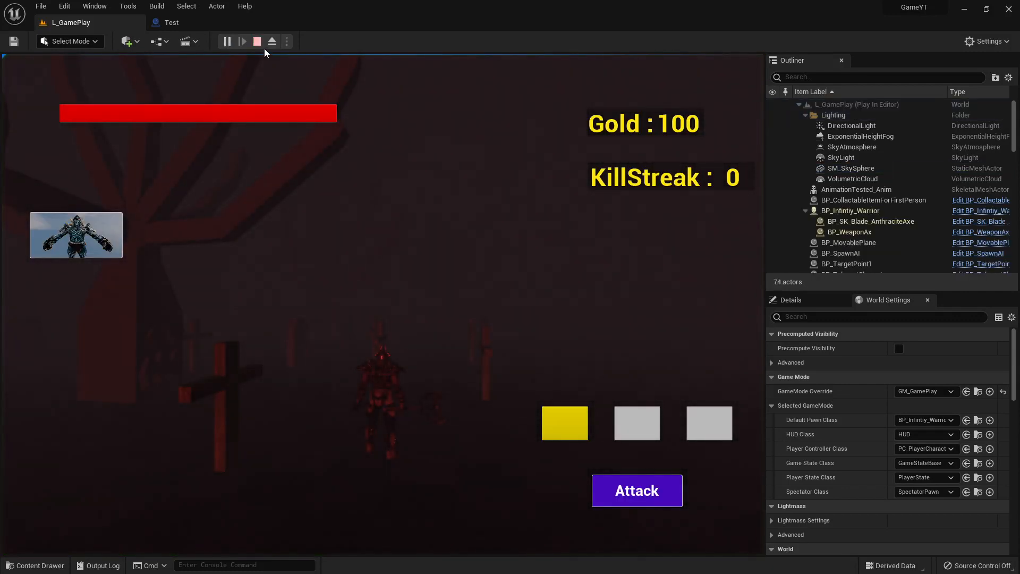
pyautogui.click(257, 41)
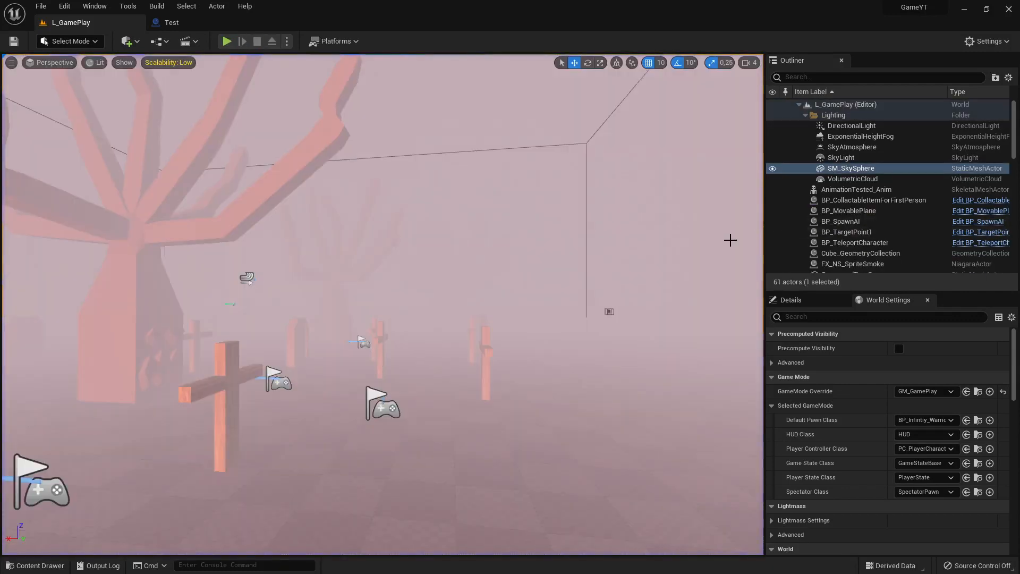
# Delete the existing ambient sound actor near the lighting actors from the level
pyautogui.rightClick(729, 240)
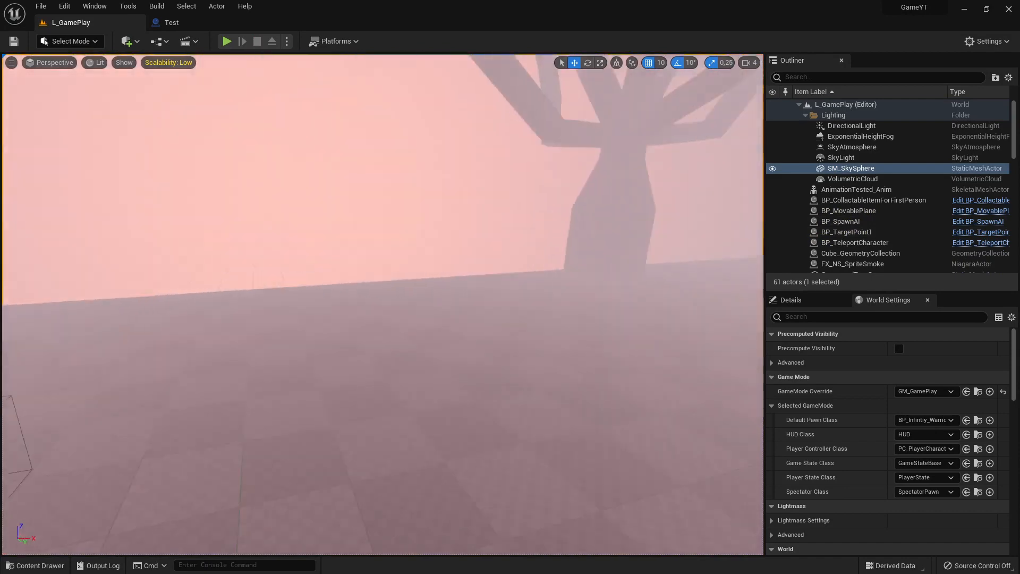
pyautogui.press('w')
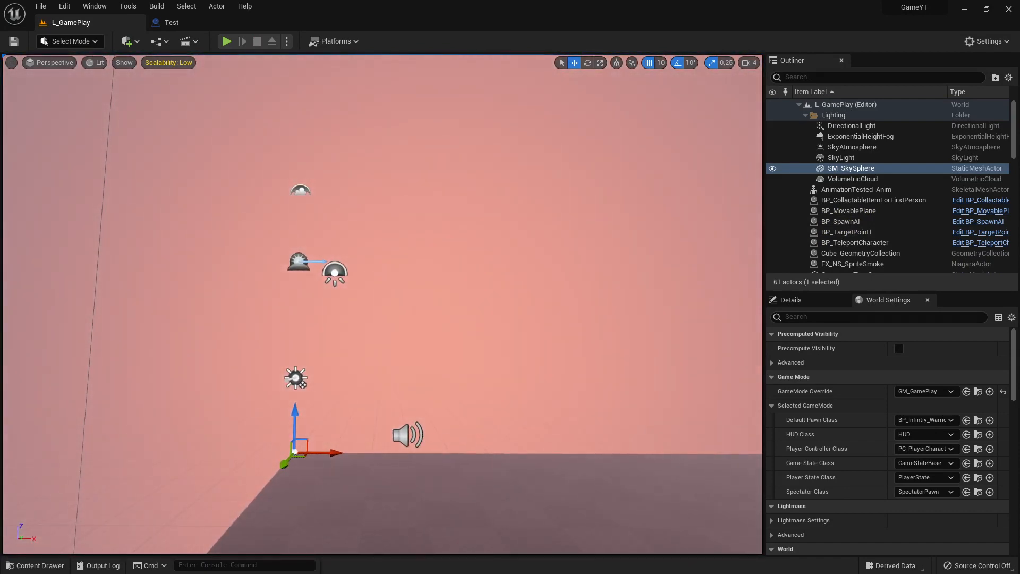
pyautogui.press('Delete')
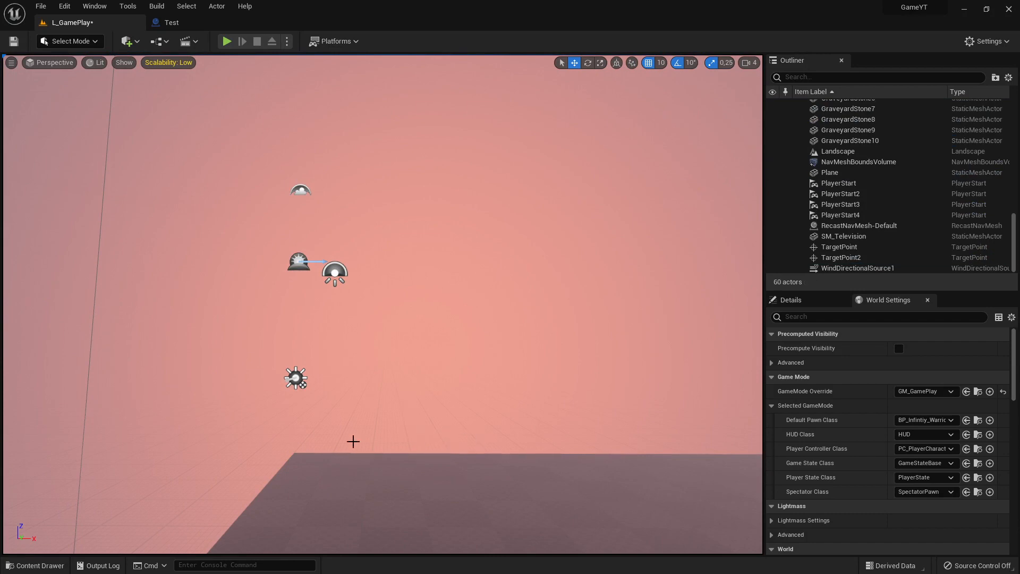
# Place the VocalStartScen sound wave as an ambient sound near the corner of the landscape
pyautogui.click(35, 565)
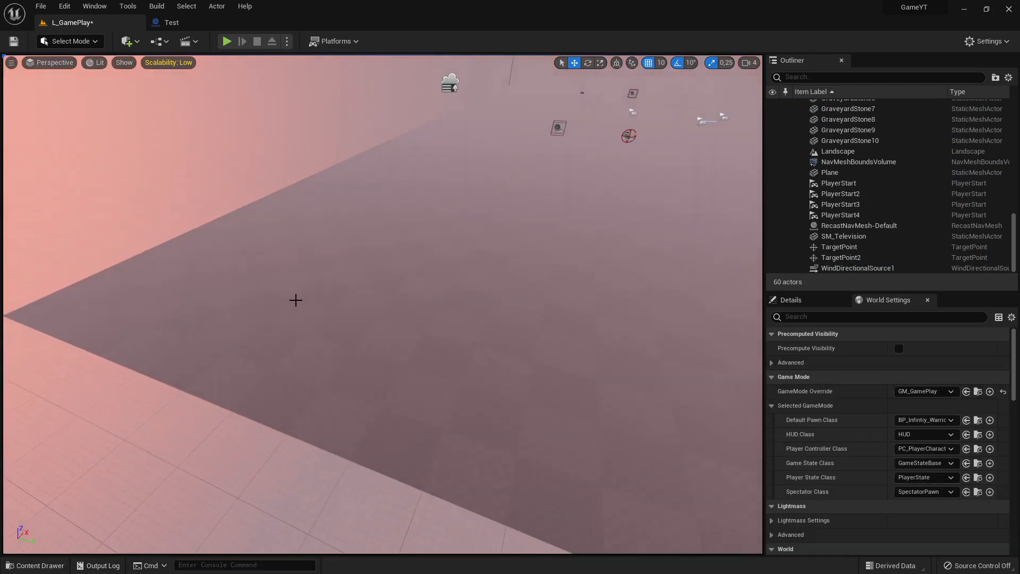
pyautogui.click(35, 565)
pyautogui.click(212, 436)
pyautogui.moveTo(212, 436); pyautogui.dragTo(253, 268)
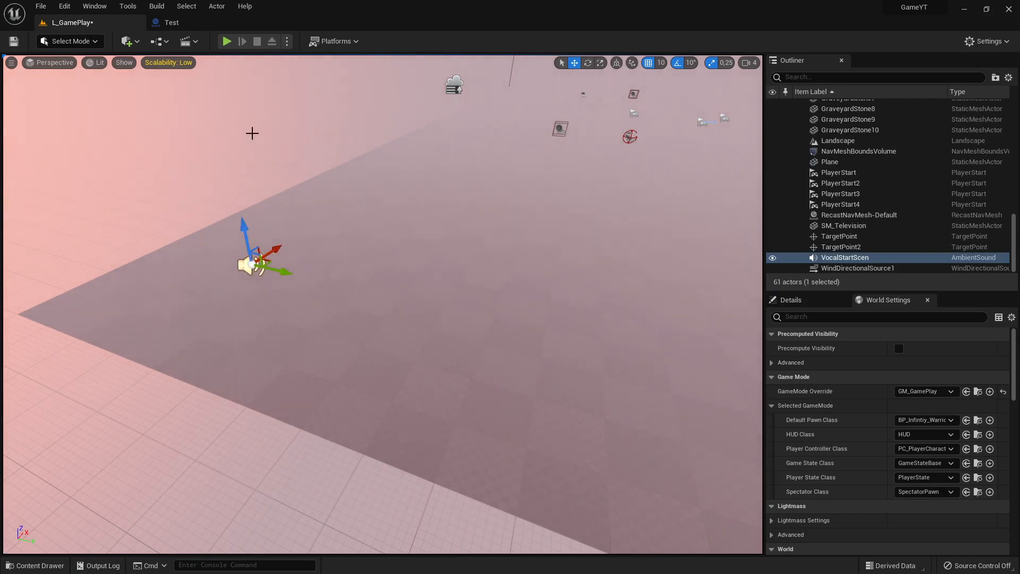
# Play the level and run the character through the graveyard to listen to the placed sound, and stop the session
pyautogui.click(227, 41)
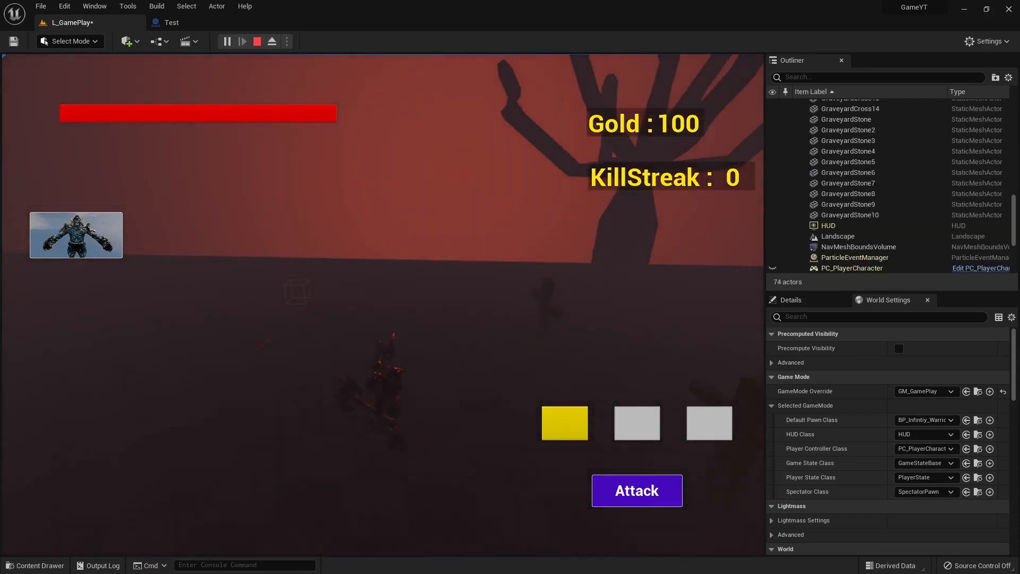
pyautogui.press('w')
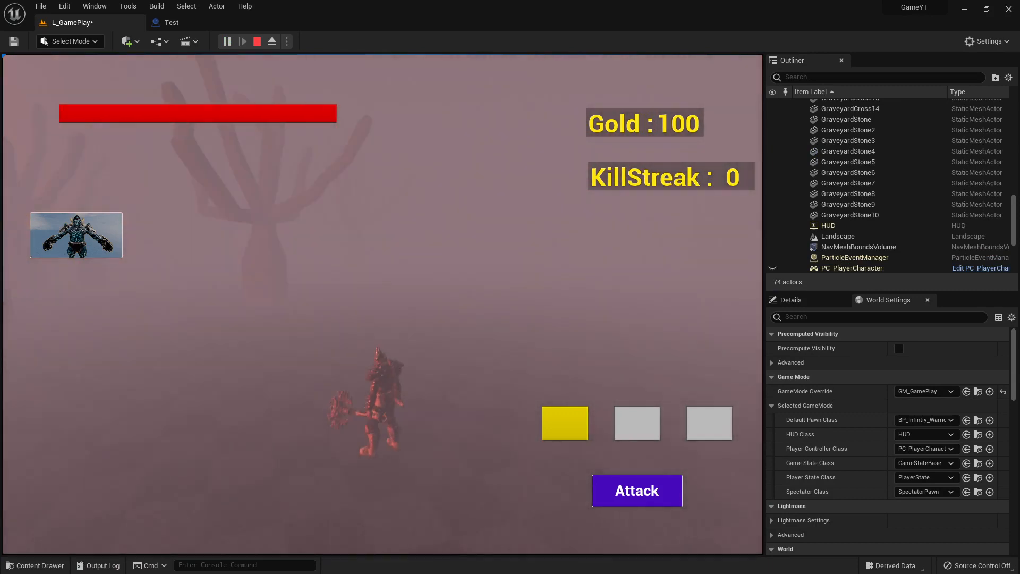
pyautogui.press('w')
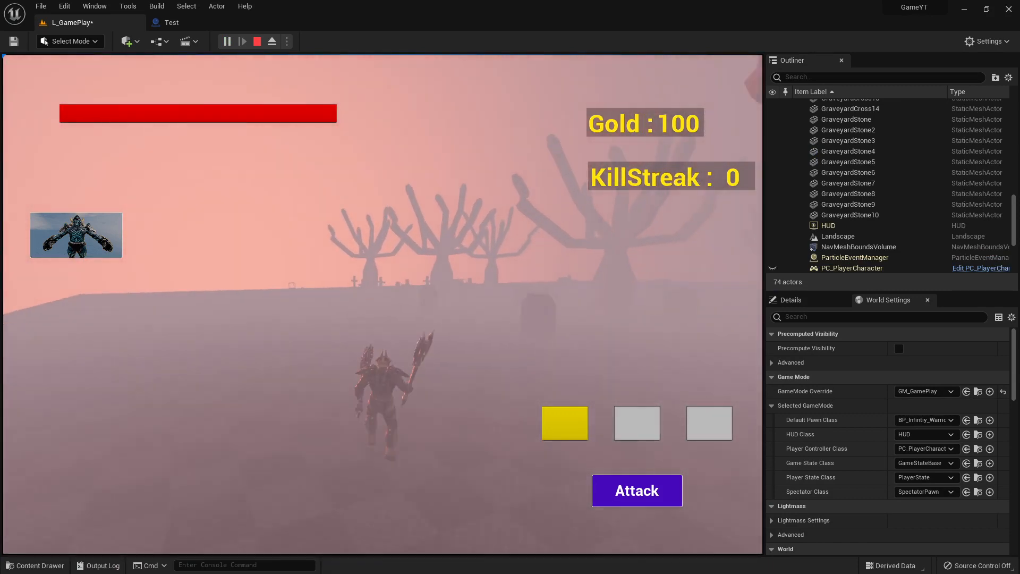
pyautogui.press('w')
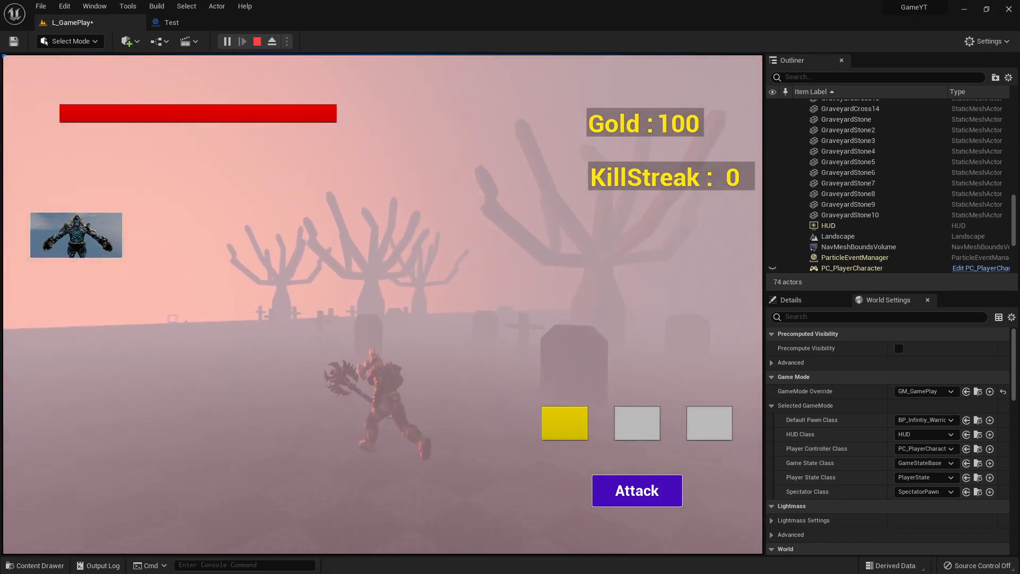
pyautogui.press('w')
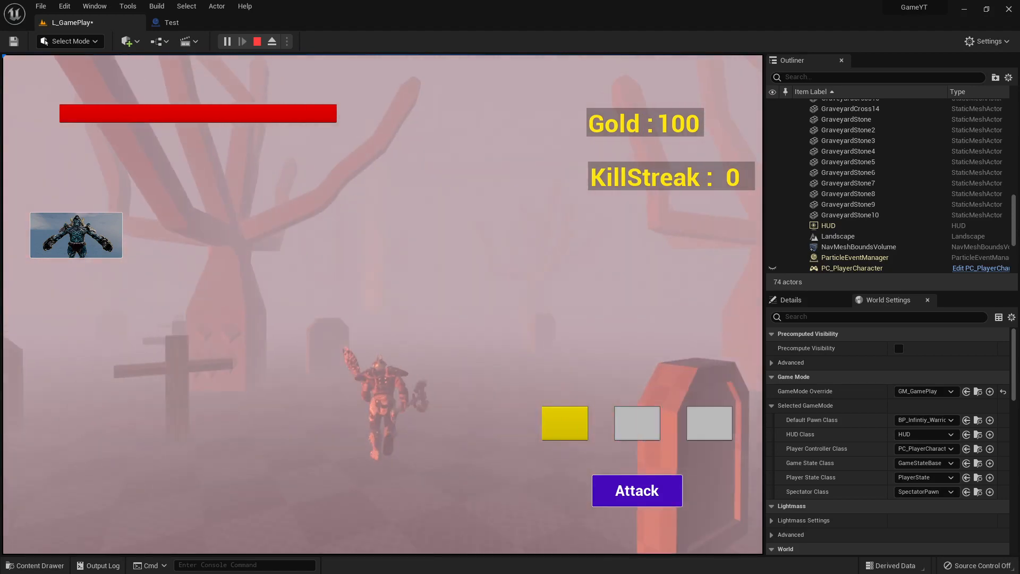
pyautogui.press('w')
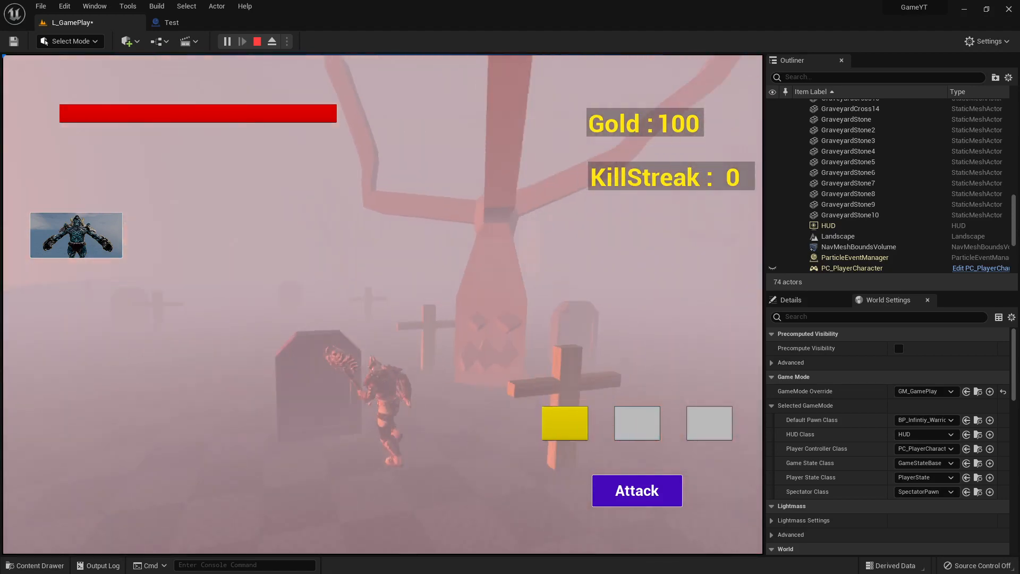
pyautogui.press('w')
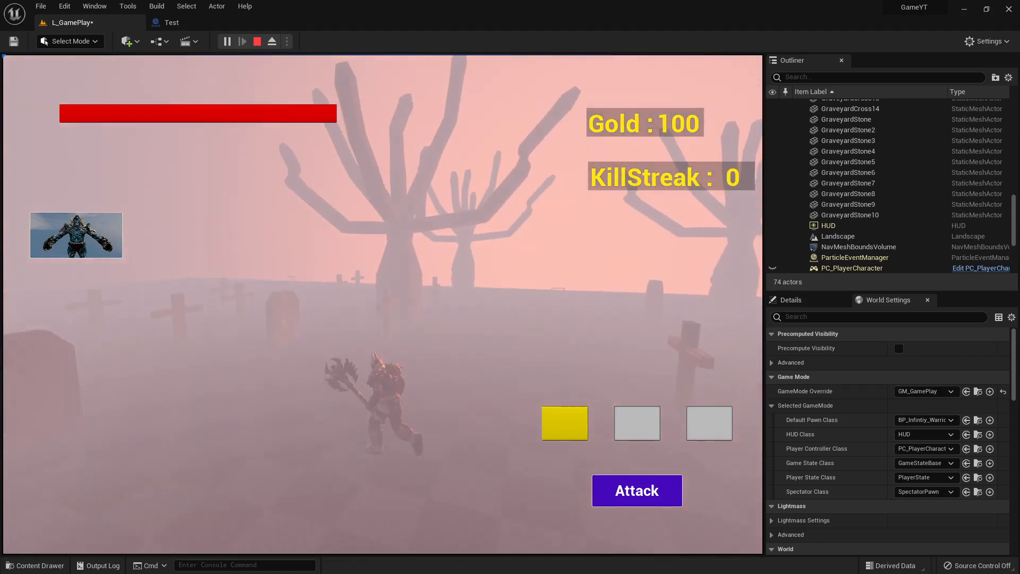
pyautogui.press('w')
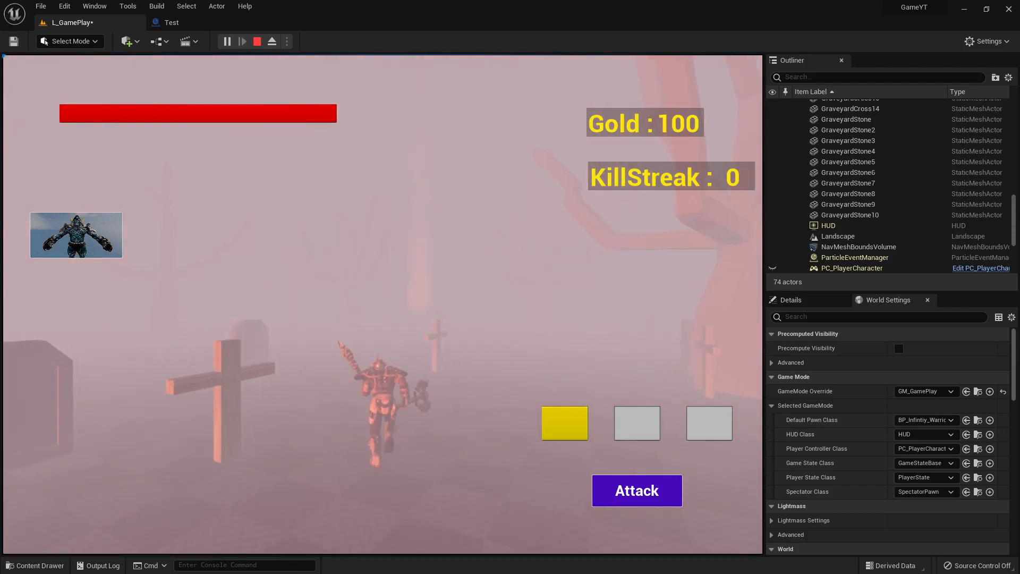
pyautogui.press('w')
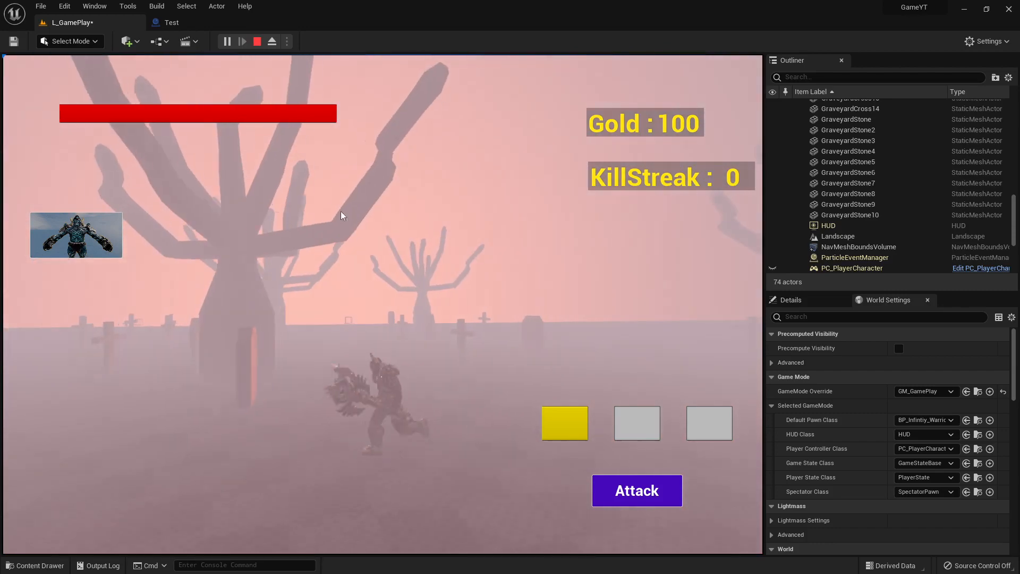
pyautogui.click(257, 41)
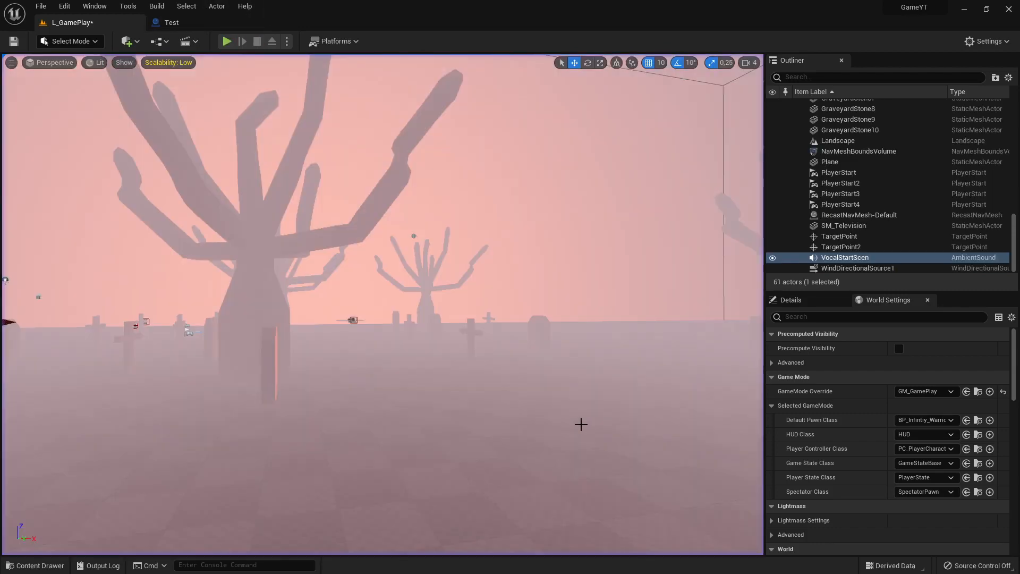
# Check the WAV option among the BandLab download formats and return to the level in Unreal Editor
pyautogui.rightClick(533, 417)
pyautogui.press('w')
pyautogui.press('w')
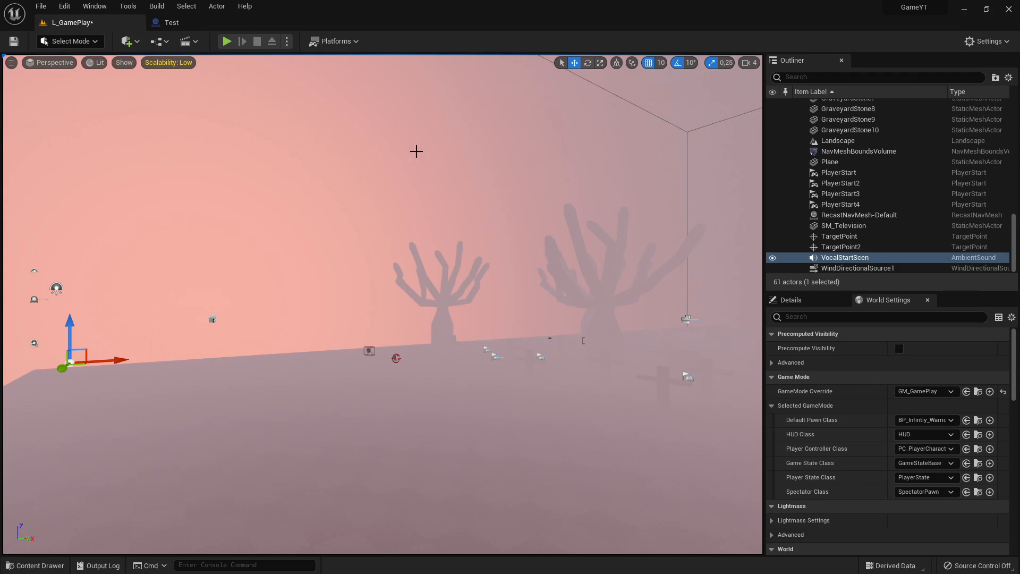
pyautogui.hotkey('alt', 'Tab')
pyautogui.press('Tab')
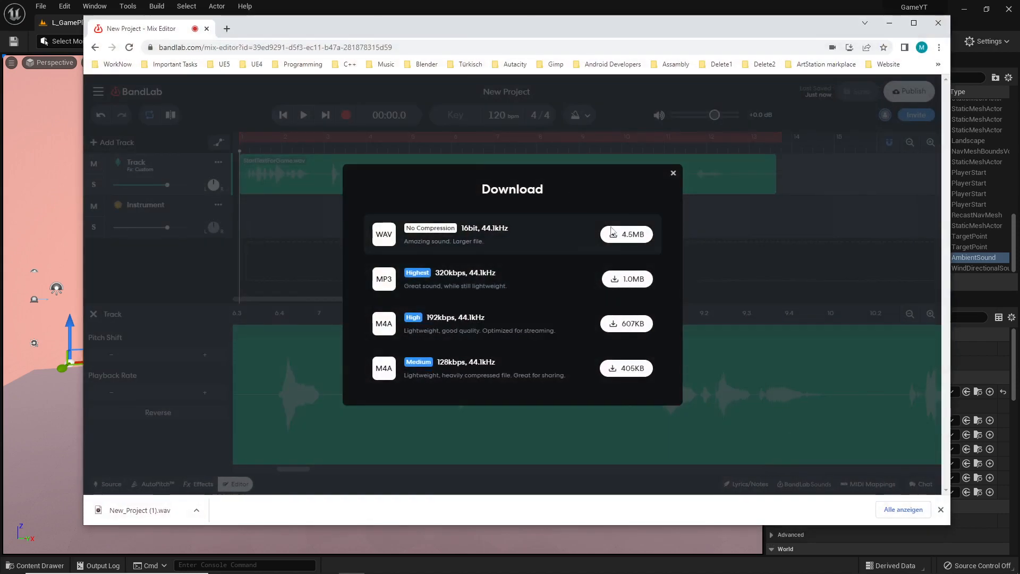
pyautogui.hotkey('alt', 'Tab')
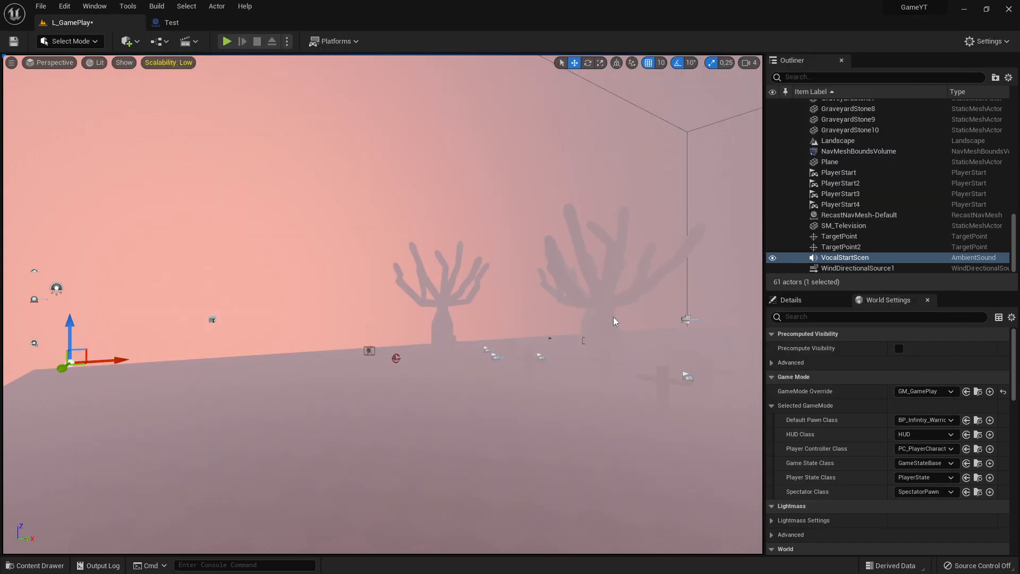
pyautogui.rightClick(459, 260)
pyautogui.press('w')
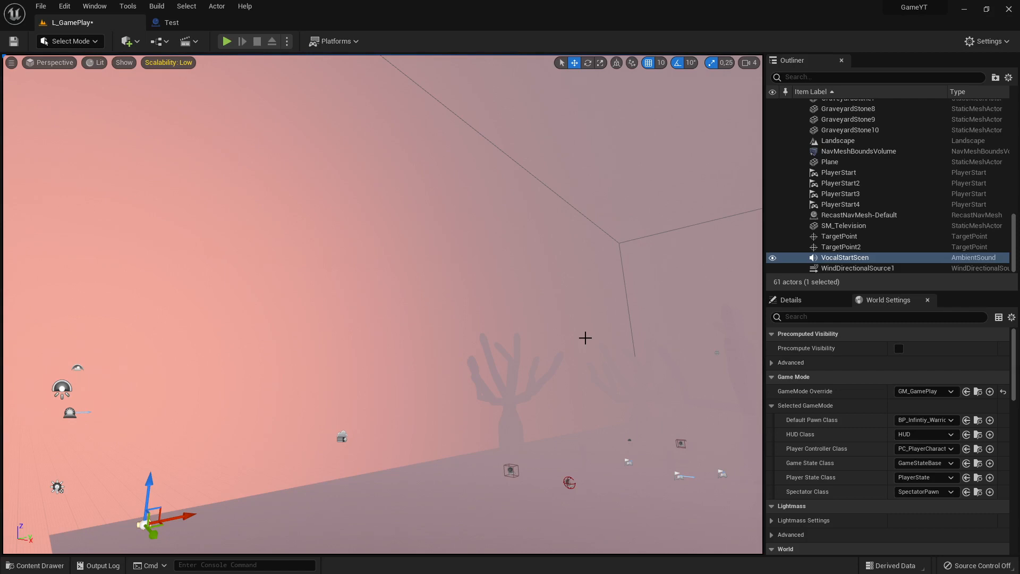
pyautogui.moveTo(458, 288)
pyautogui.mouseDown()
pyautogui.moveTo(383, 314)
pyautogui.moveTo(531, 306)
pyautogui.moveTo(463, 297)
pyautogui.mouseUp()
pyautogui.moveTo(372, 293); pyautogui.dragTo(445, 288)
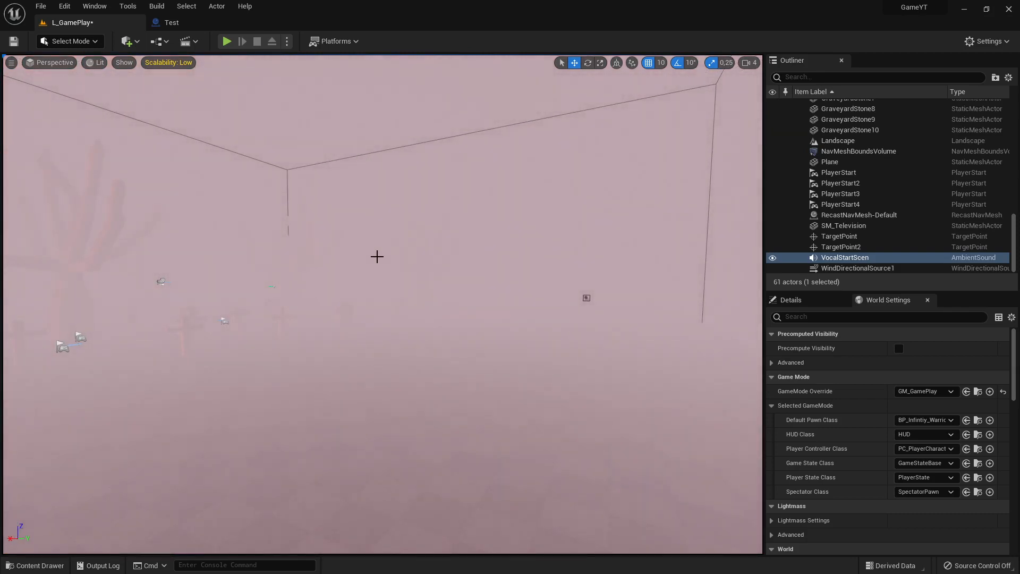